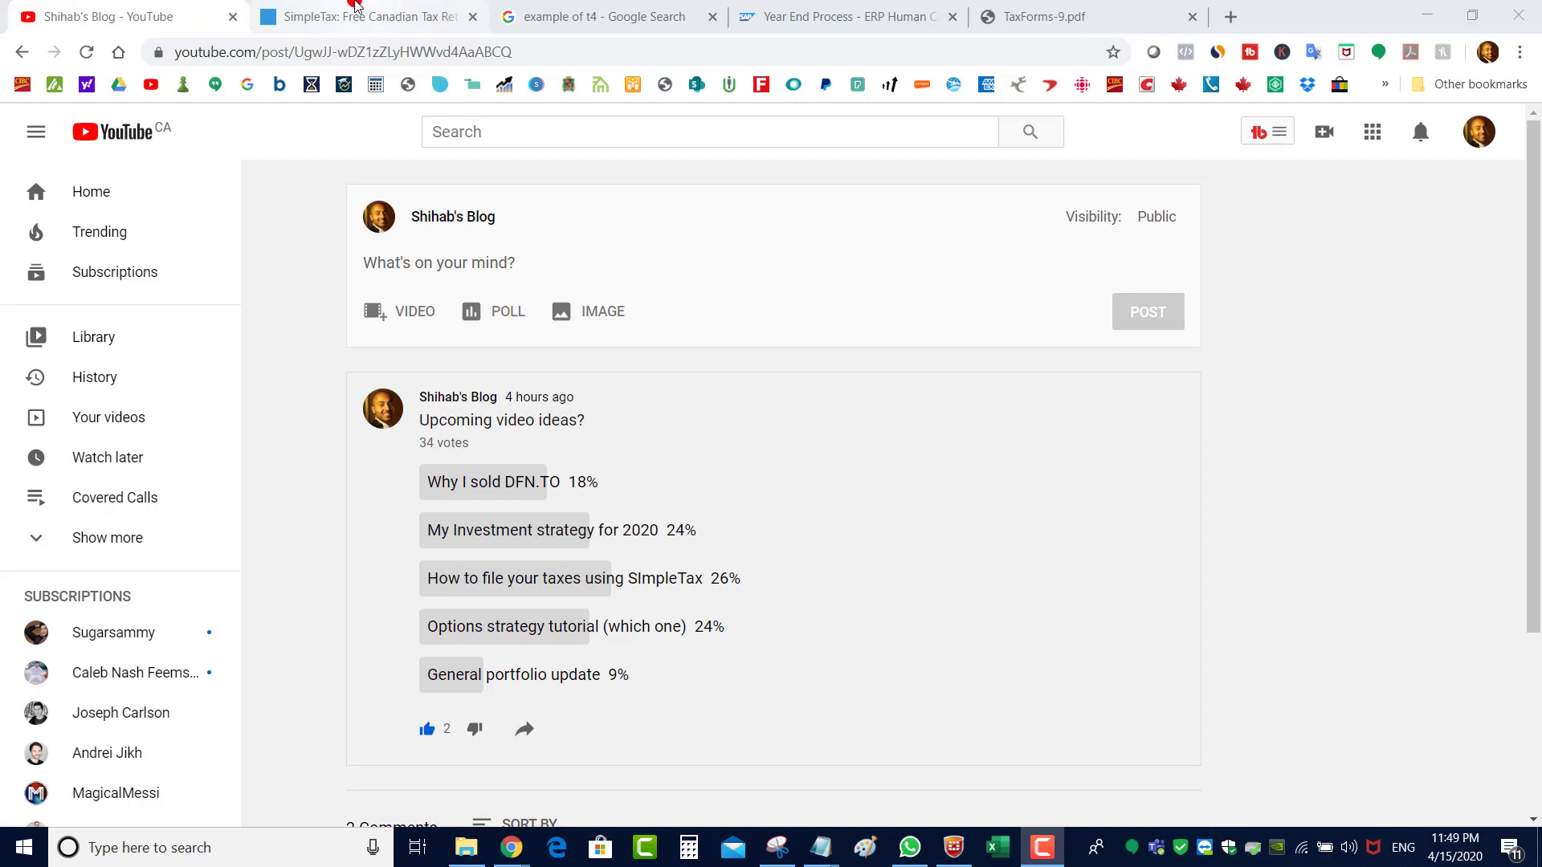
Switch from the YouTube poll post to the SimpleTax site
click(356, 7)
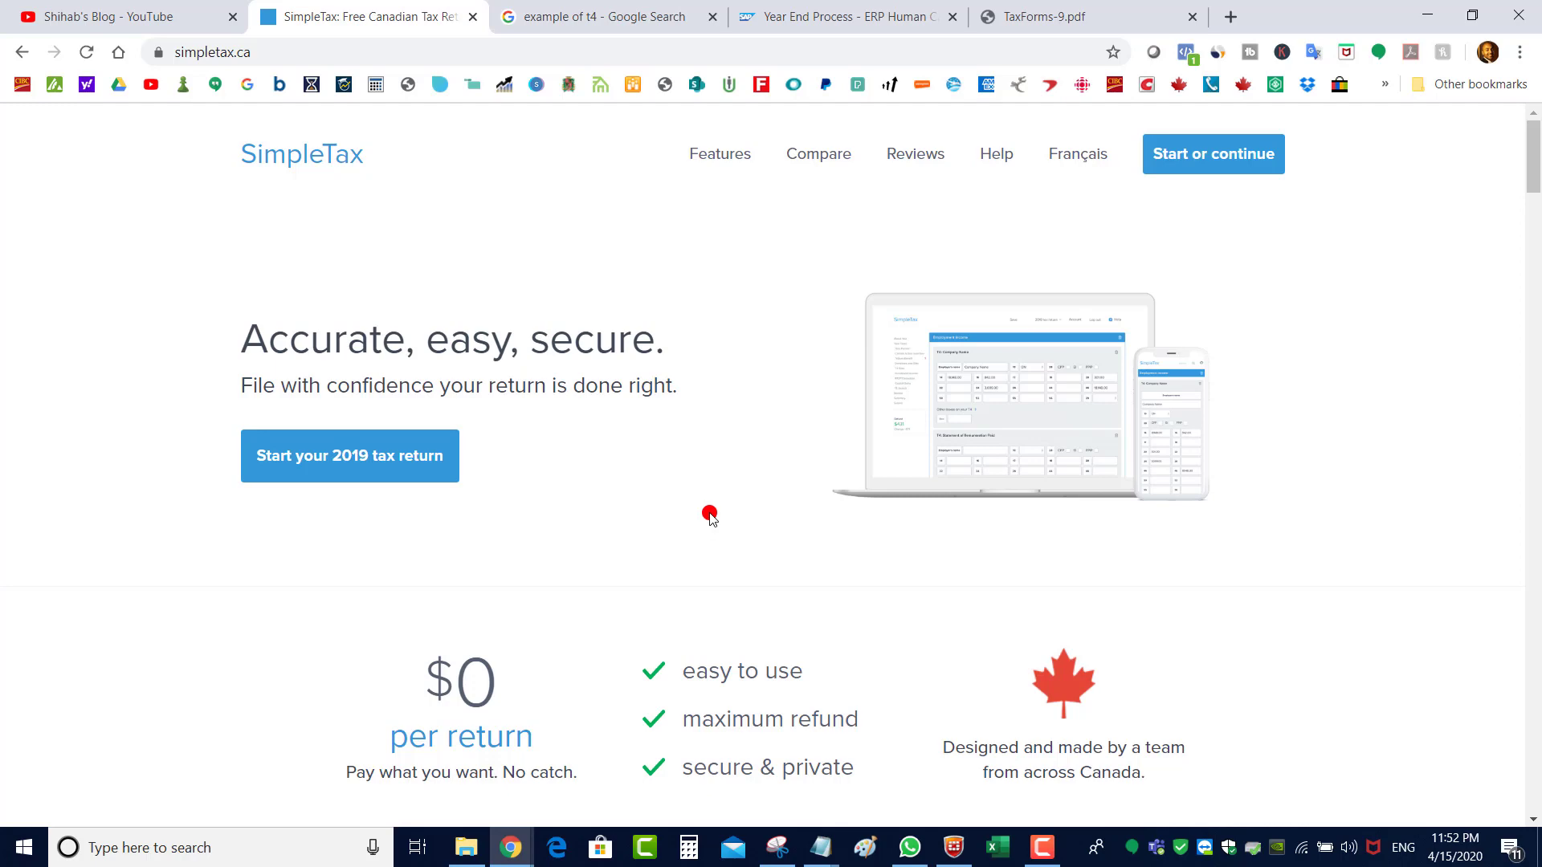
Review the sample T4 page and the TaxForms-9.pdf tuition certificate, then start a blank tab
click(795, 6)
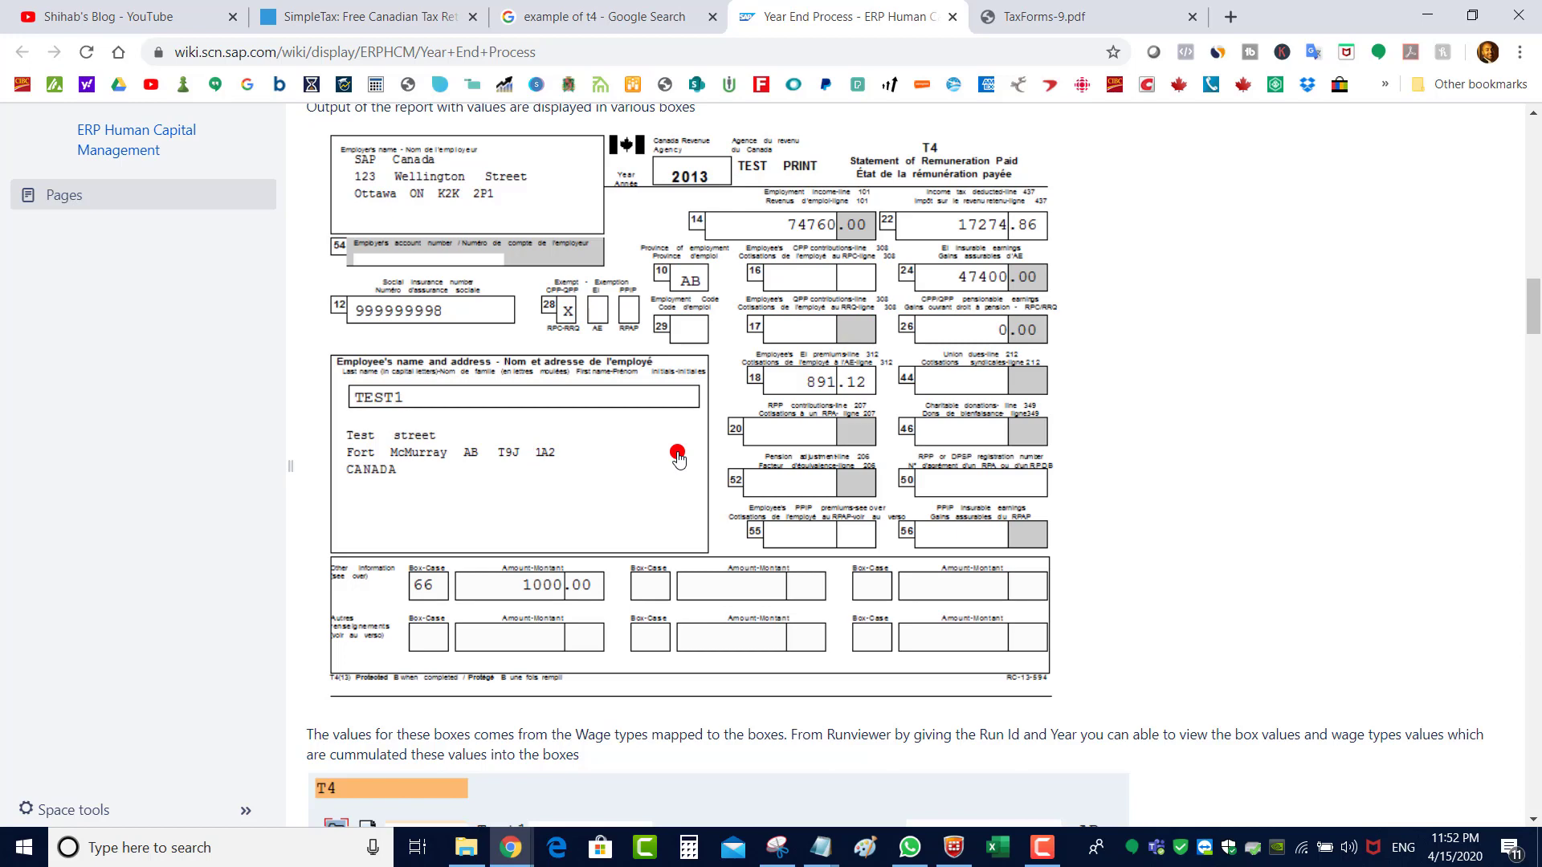
key(ctrl+Tab)
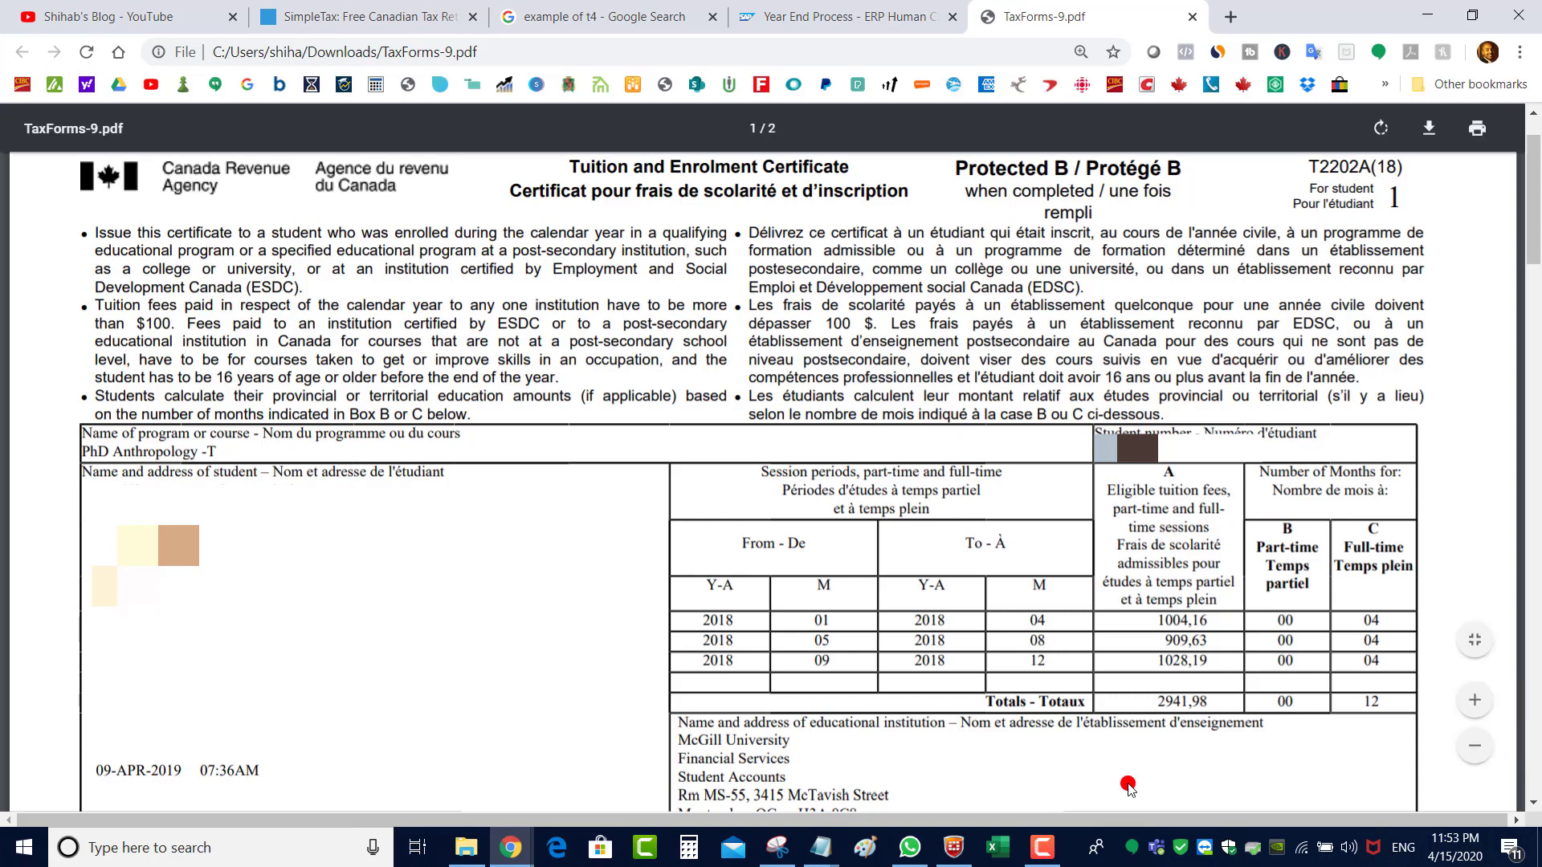
click(1230, 16)
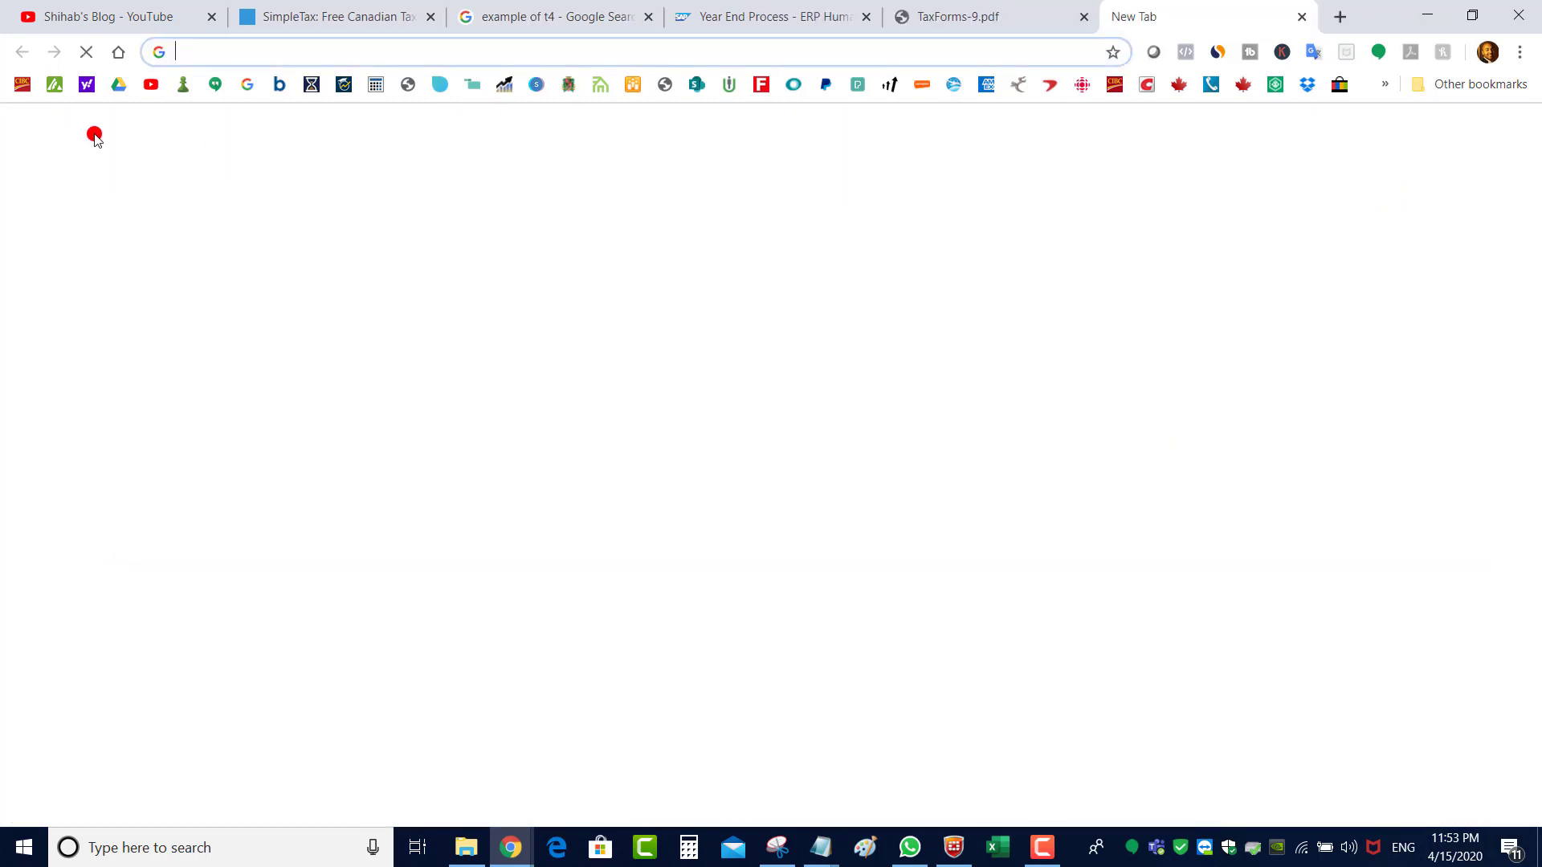
Load Questrade and go to the Accounts tax slips page
click(53, 85)
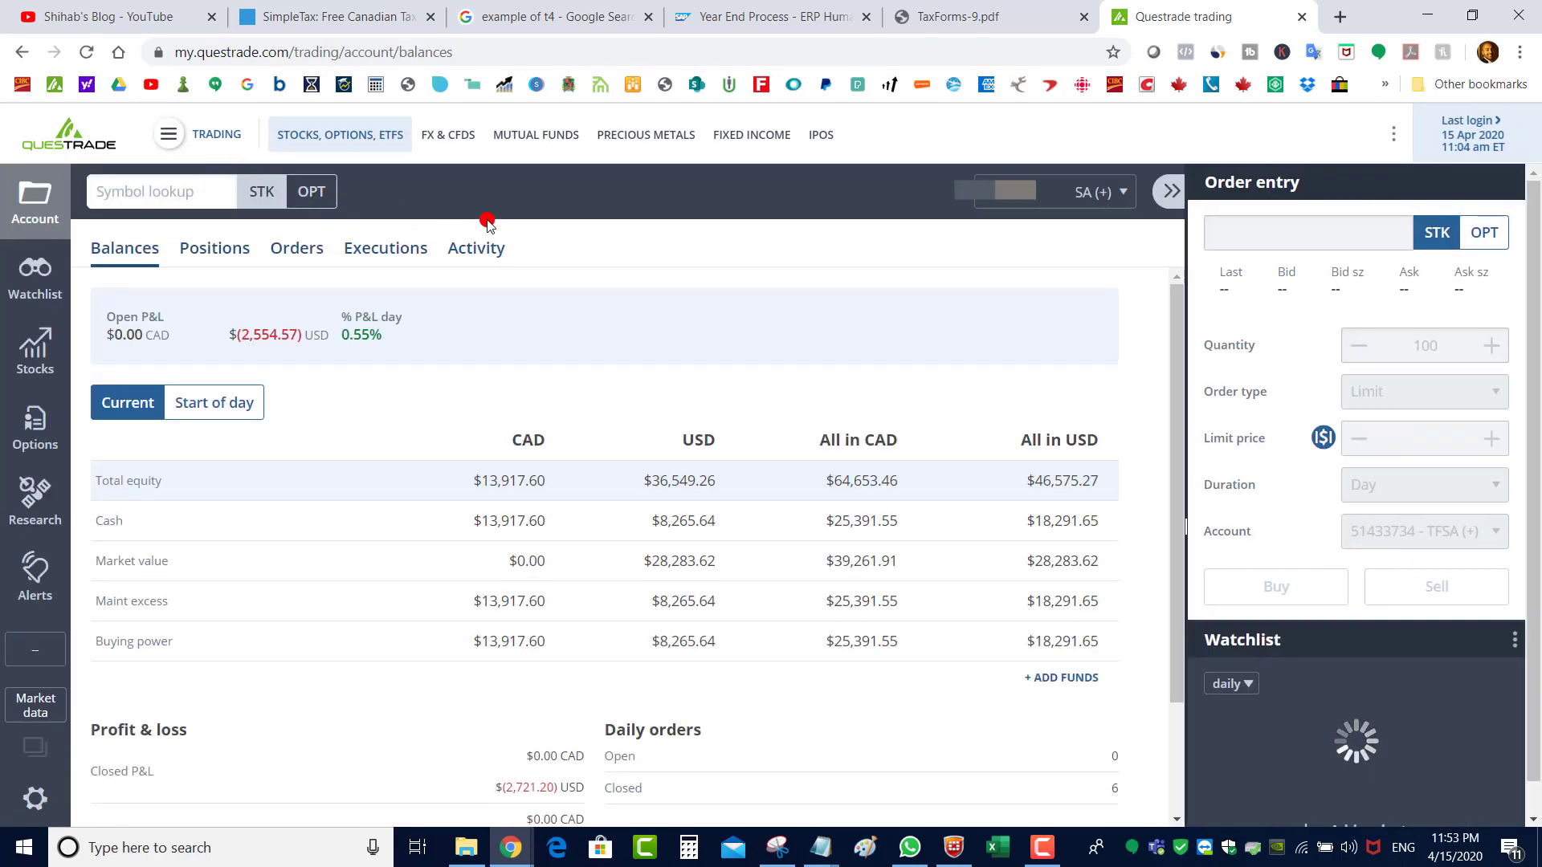
click(213, 132)
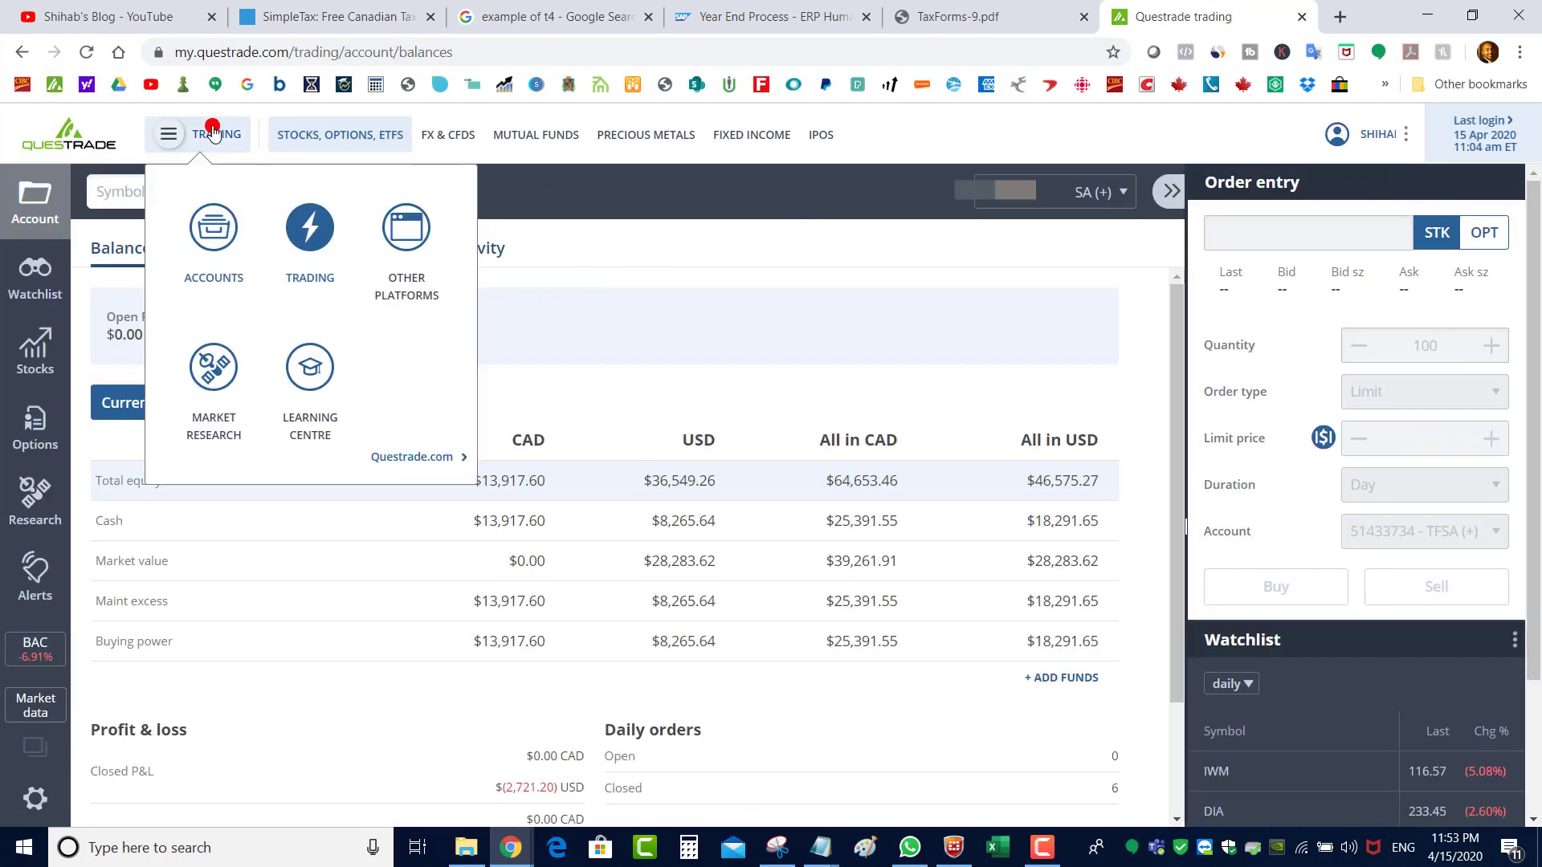
click(216, 236)
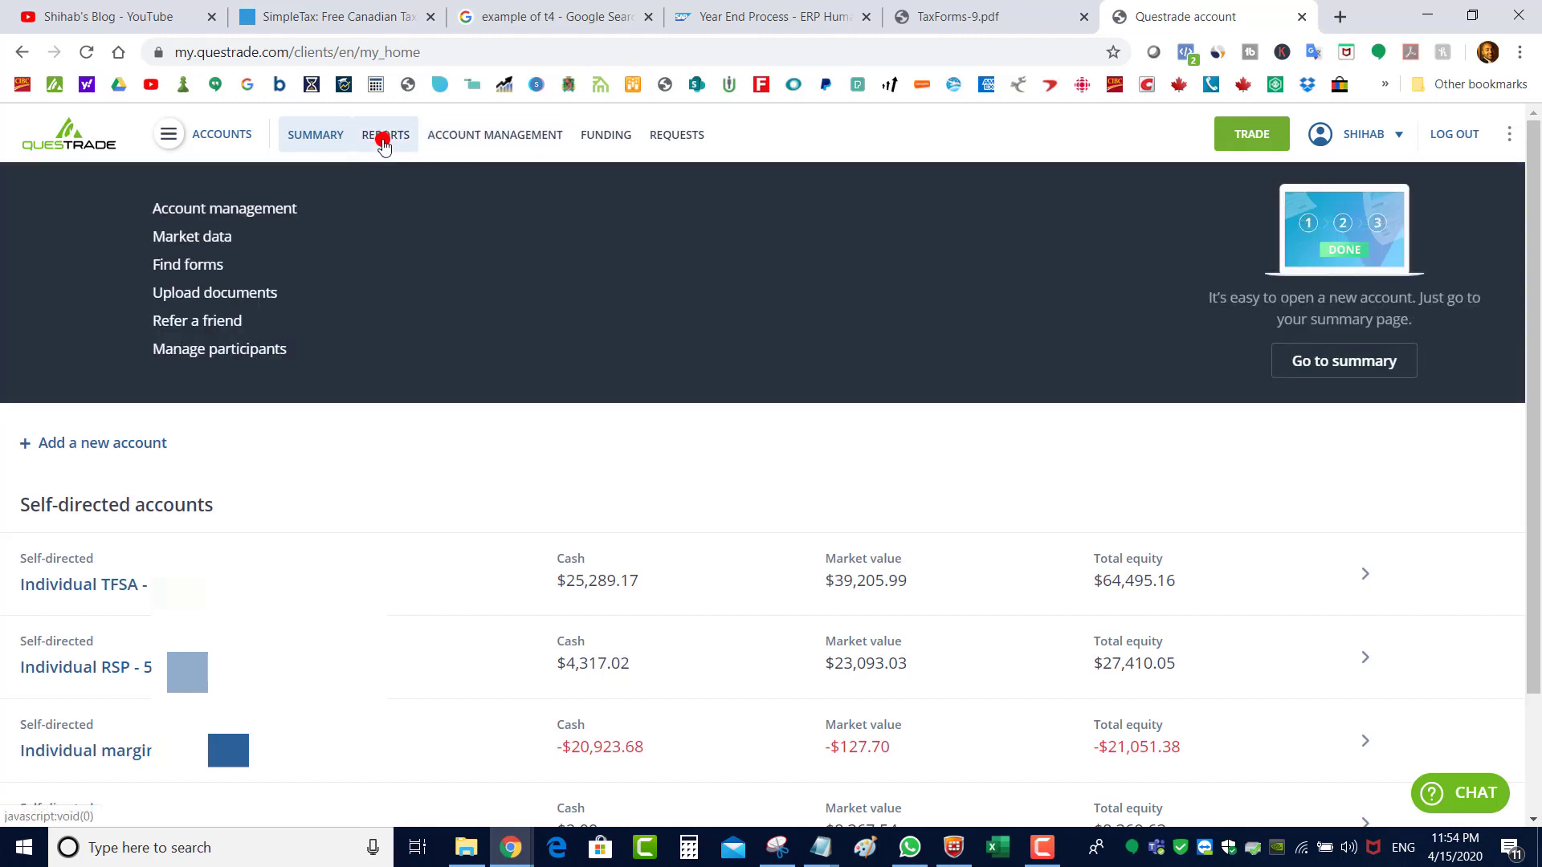
mouse_move(384, 145)
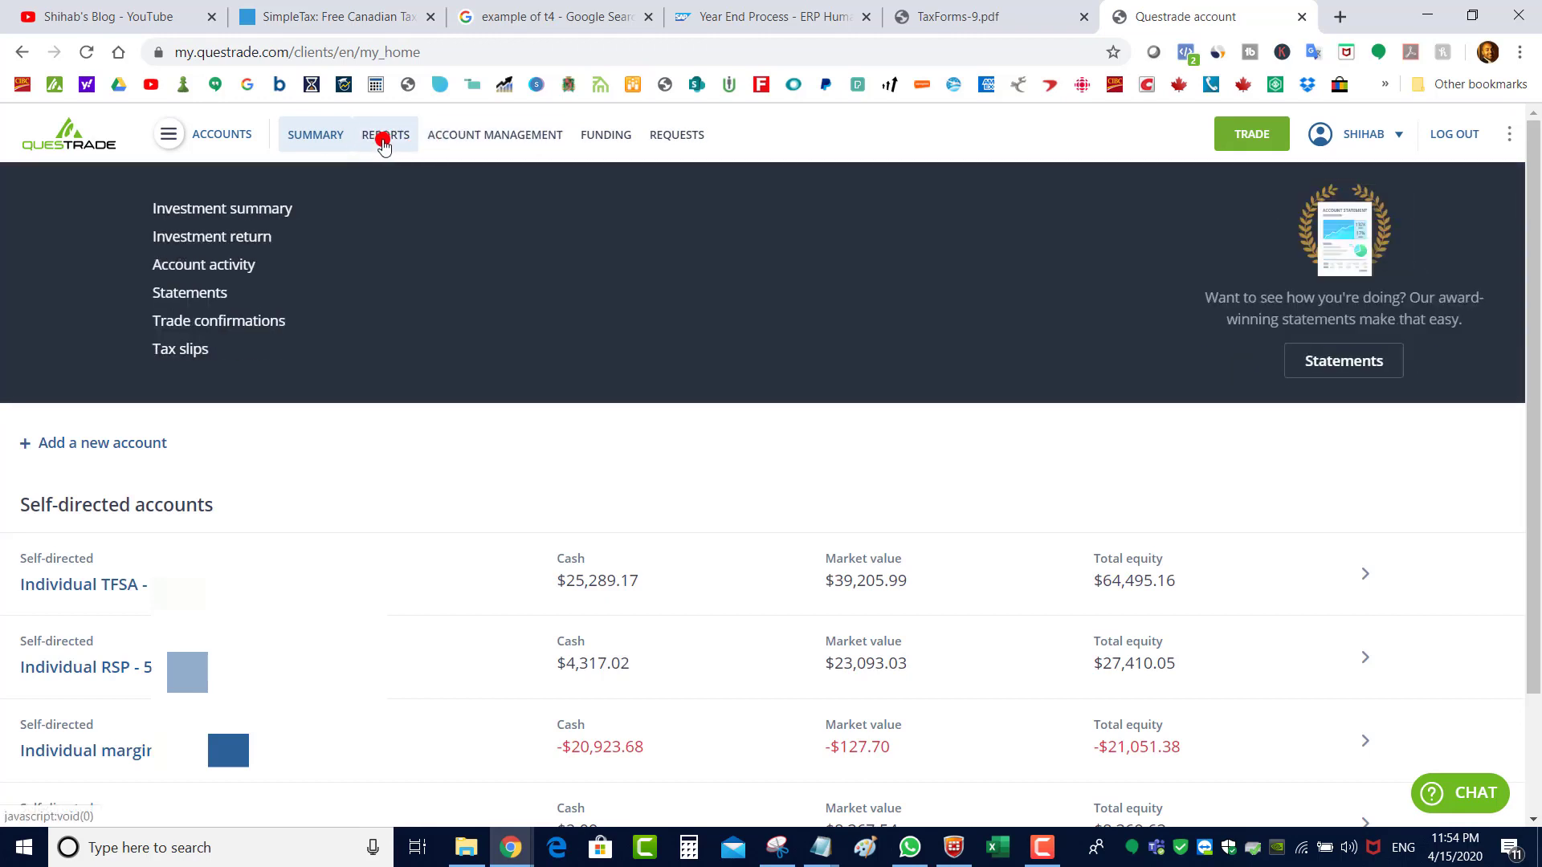
click(197, 350)
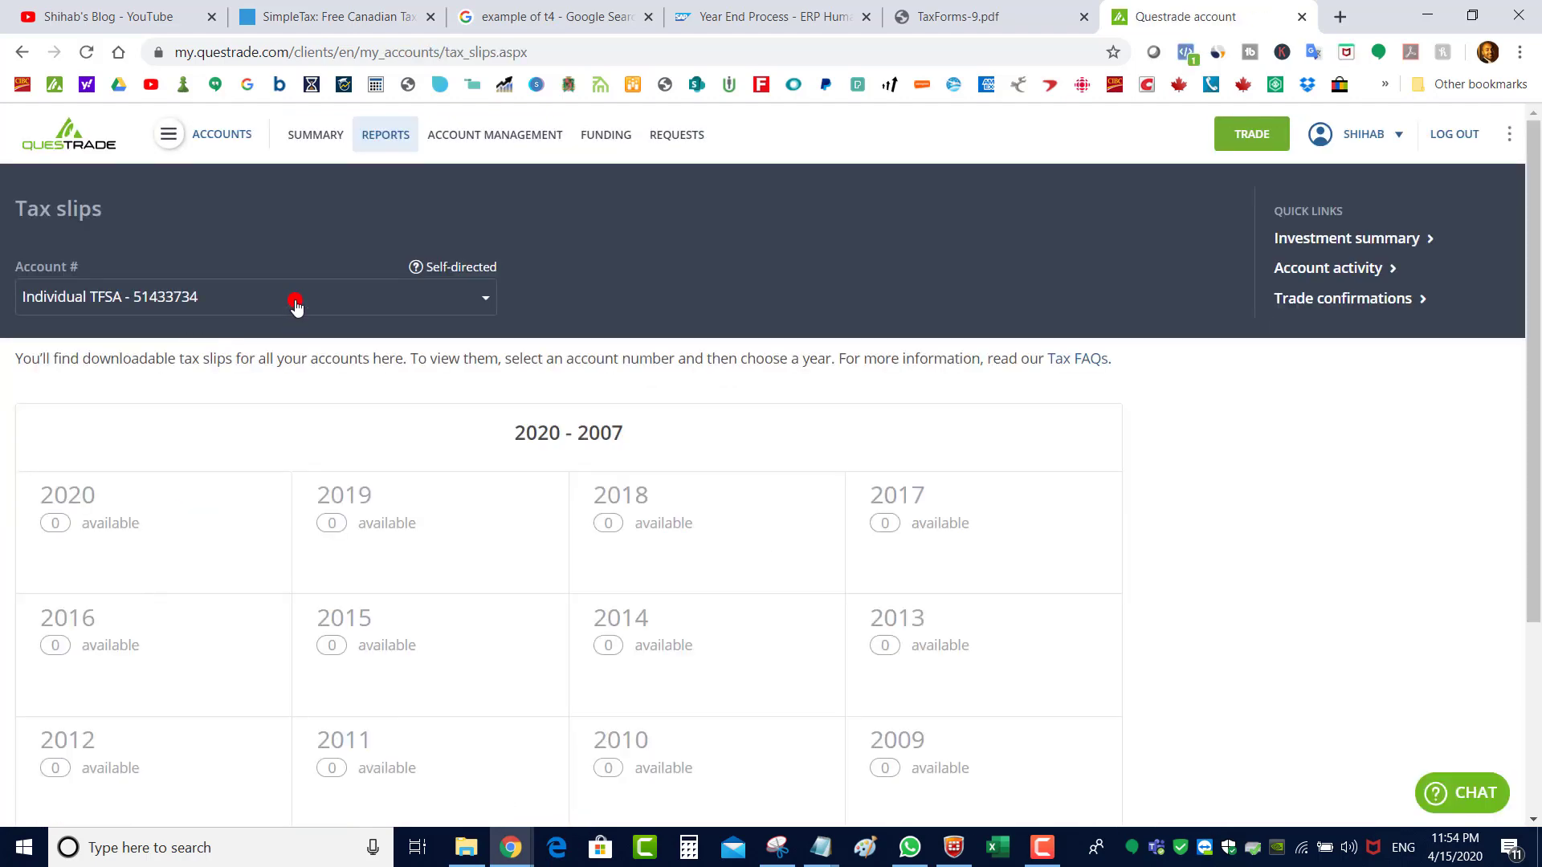
Download and open the Individual RSP account's Feb 26, 2020 contribution slip from 2019, then return to SimpleTax
click(295, 305)
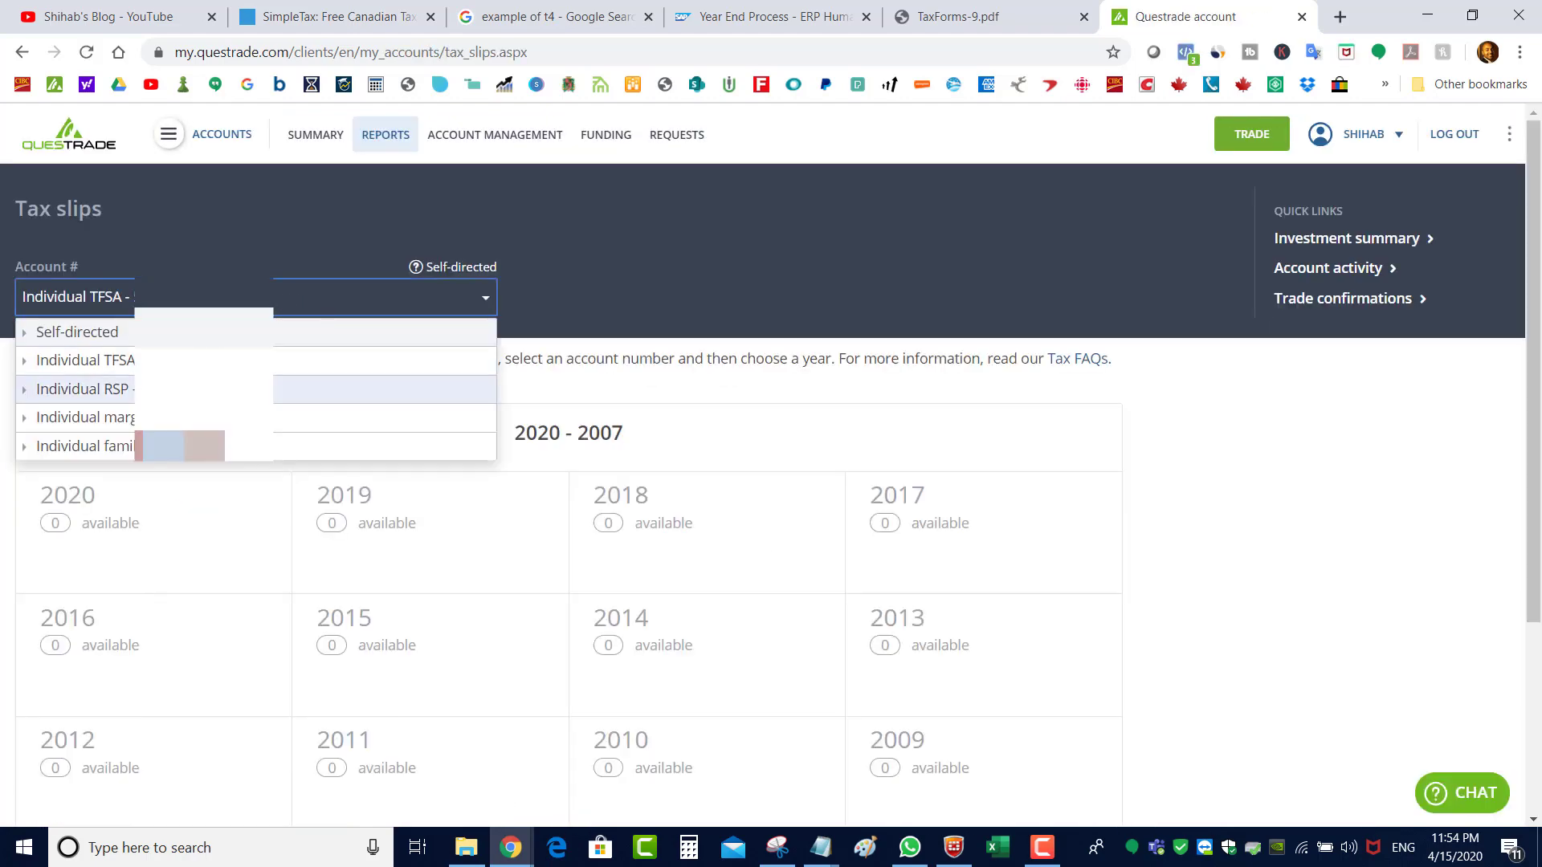
click(241, 388)
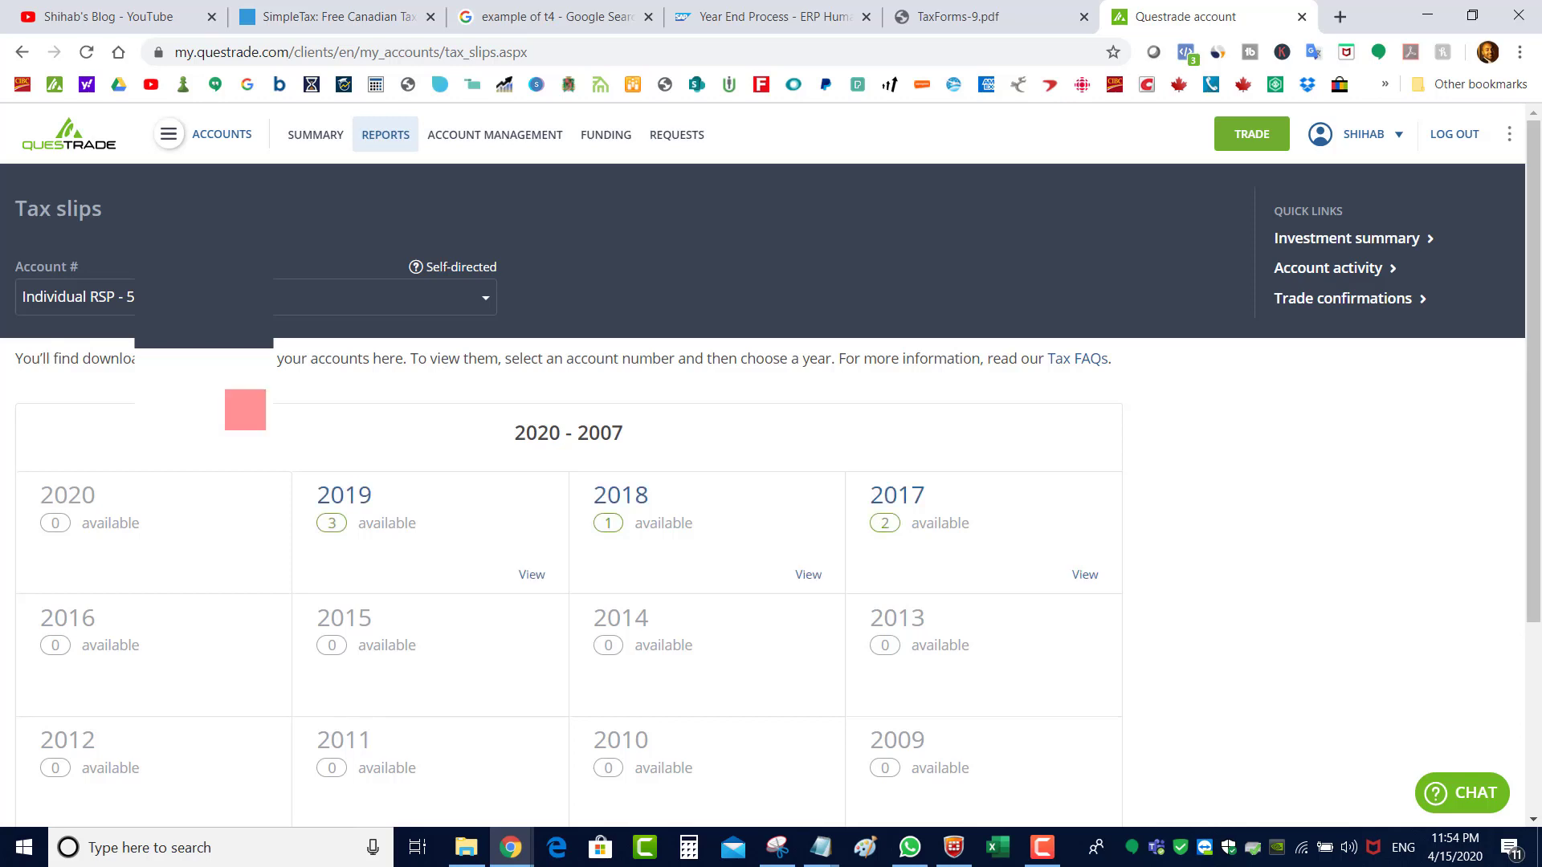
click(367, 527)
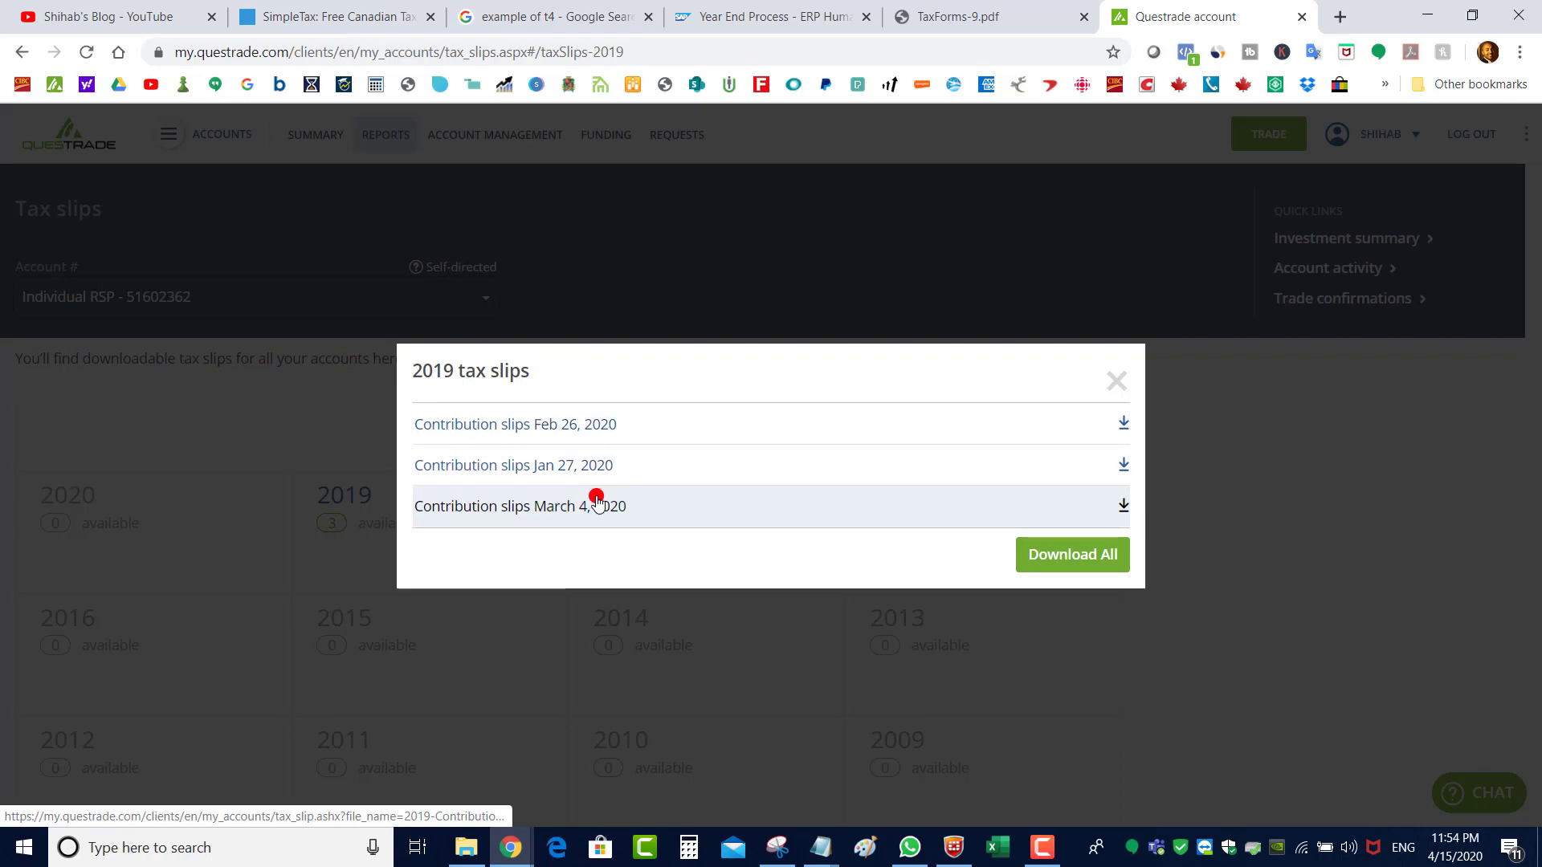
click(600, 426)
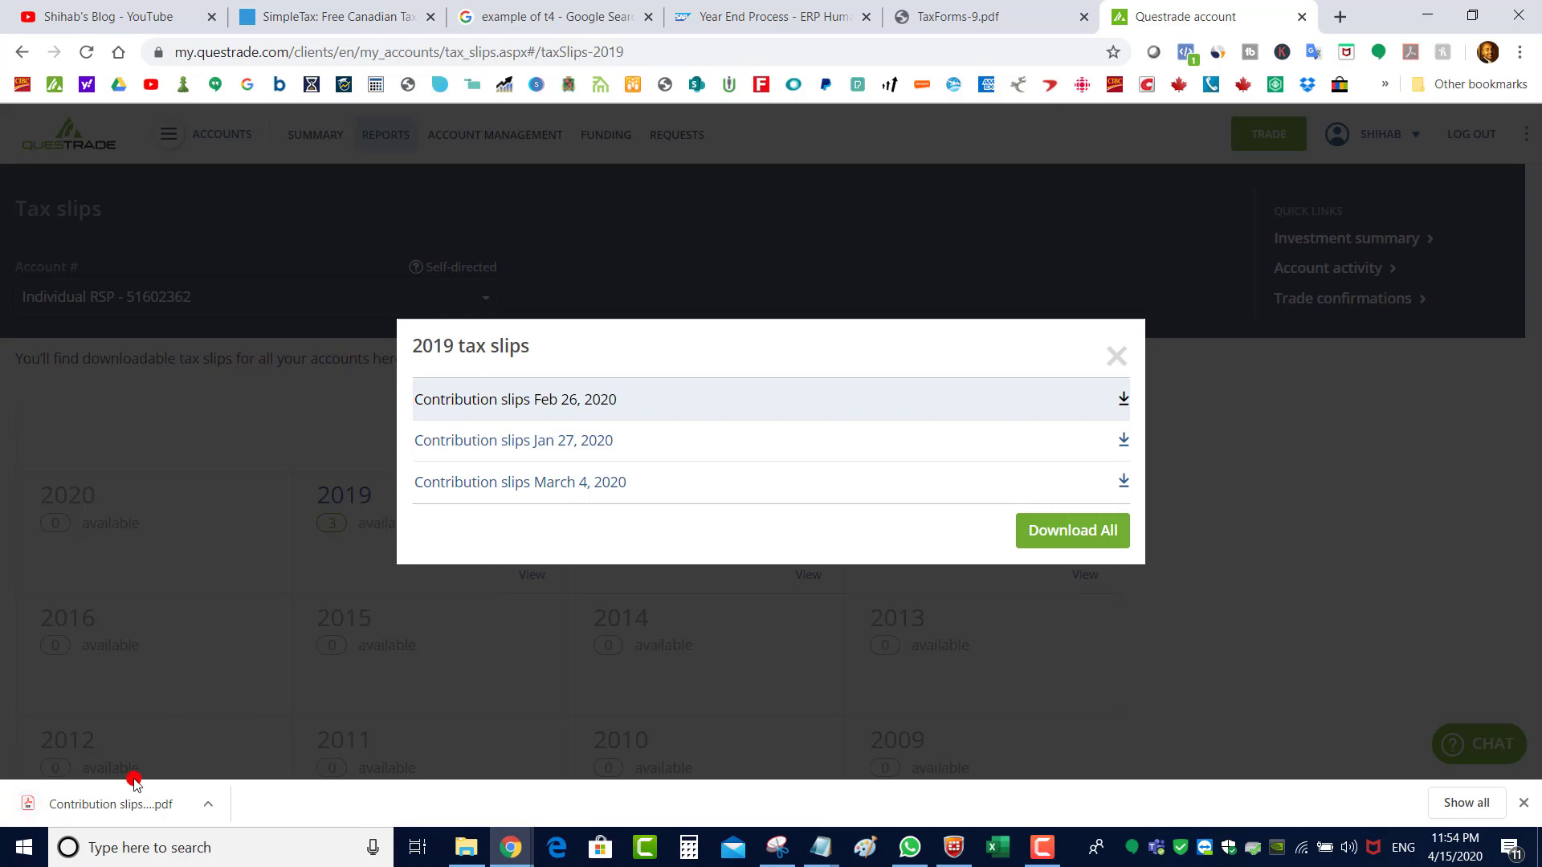
click(131, 797)
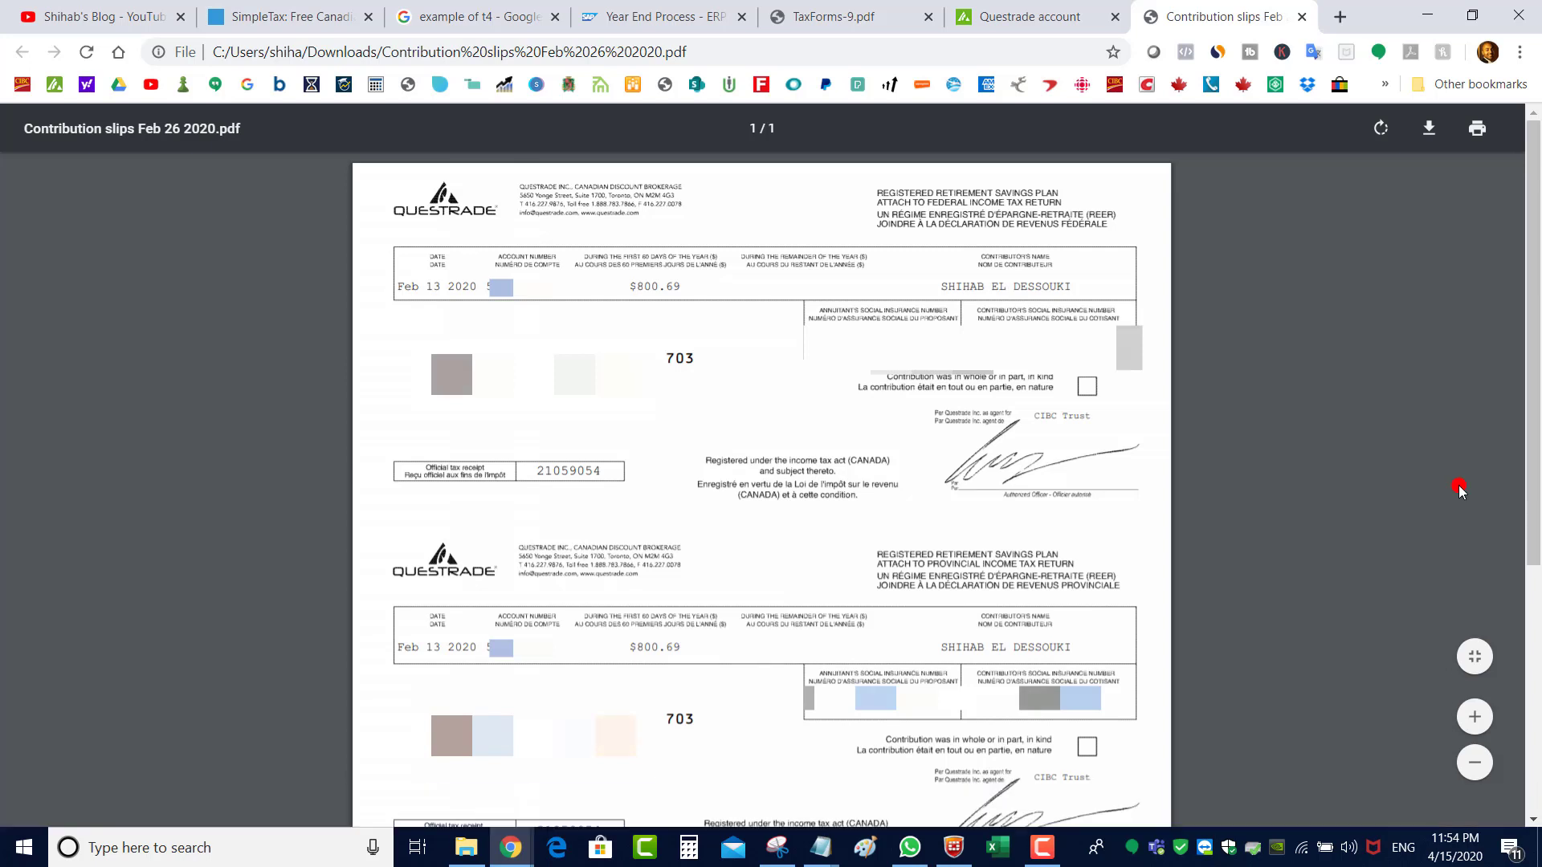
click(237, 7)
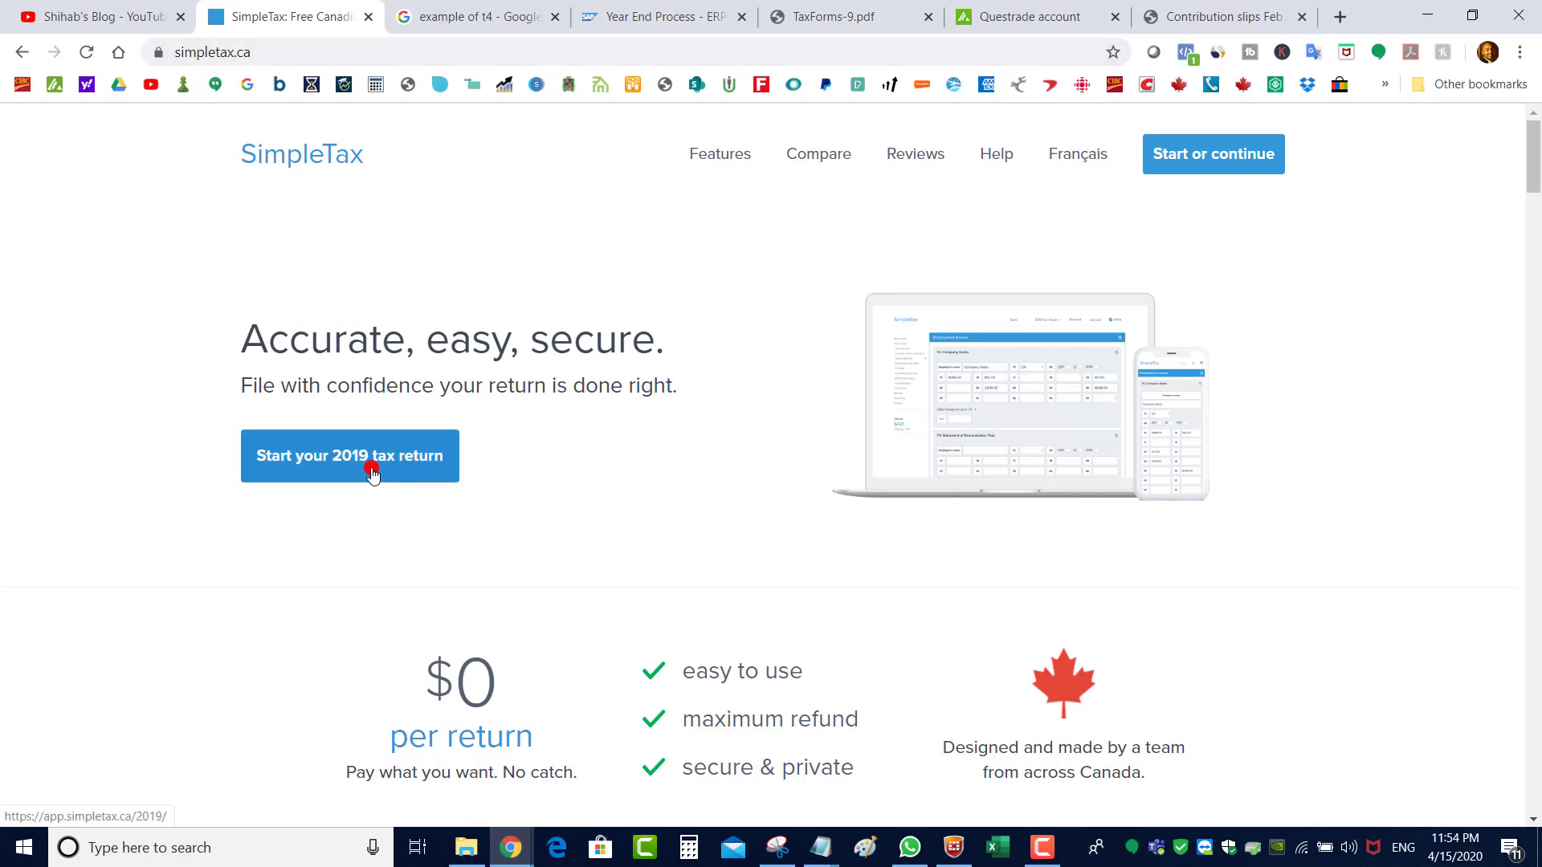
Log in and create a 2019 return for someone else, entering the person's name
click(371, 473)
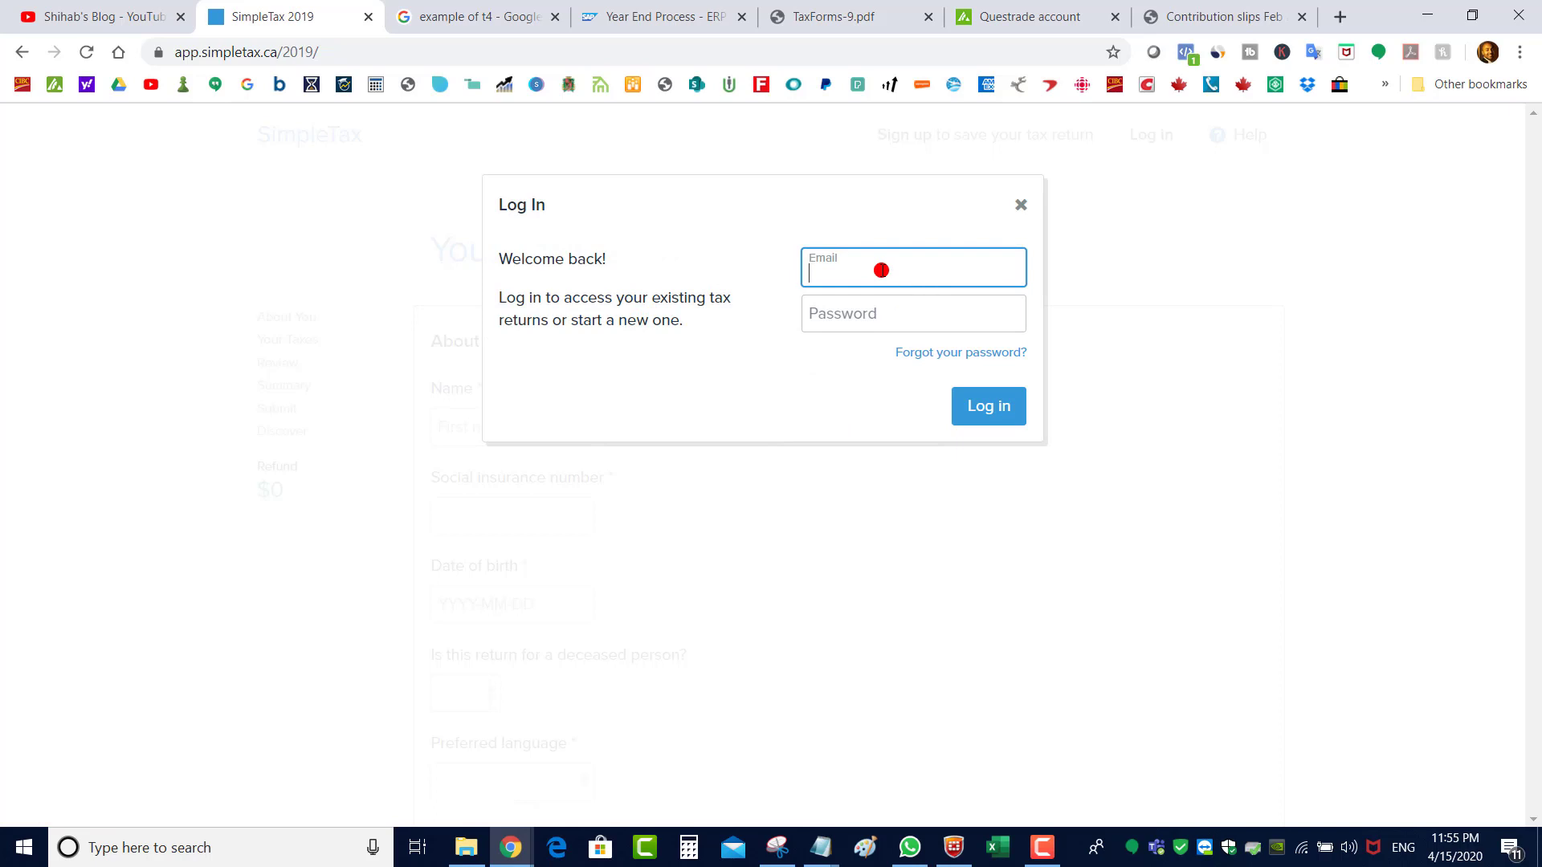
key(Return)
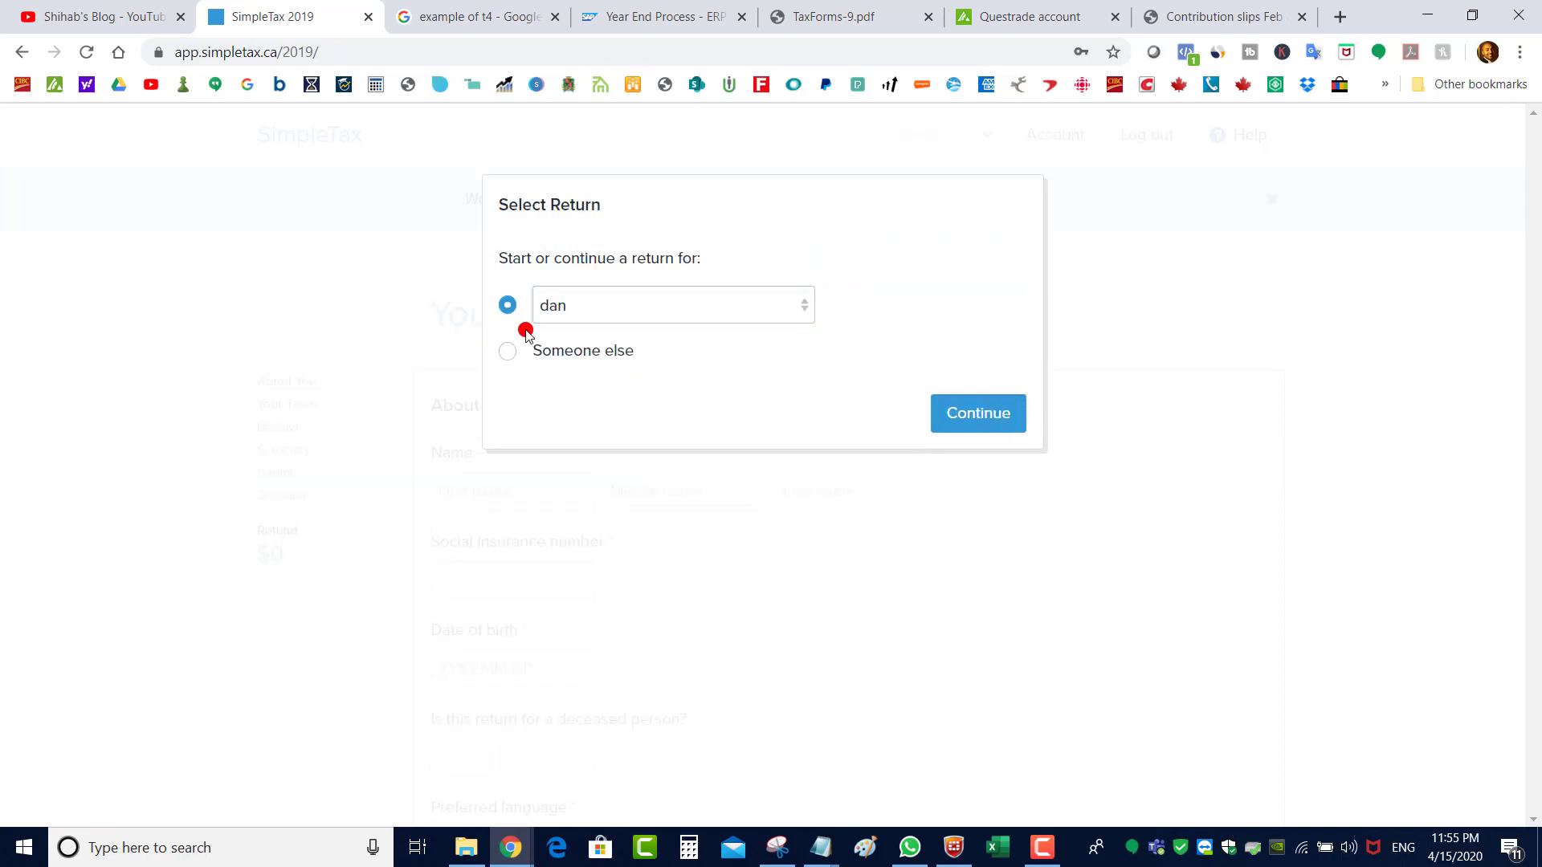
click(509, 350)
click(971, 419)
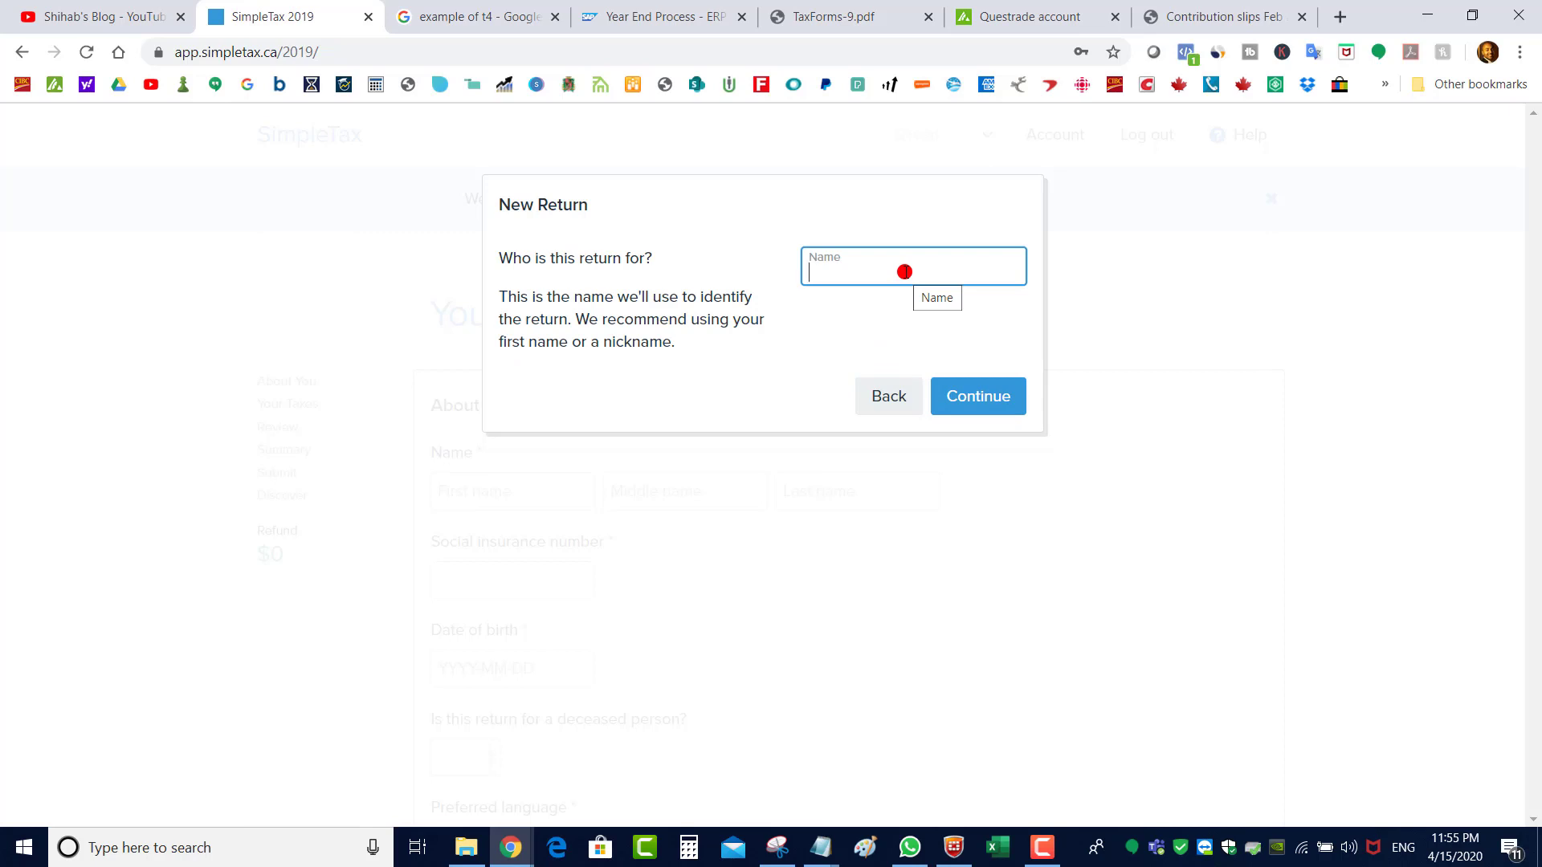
text(John Test)
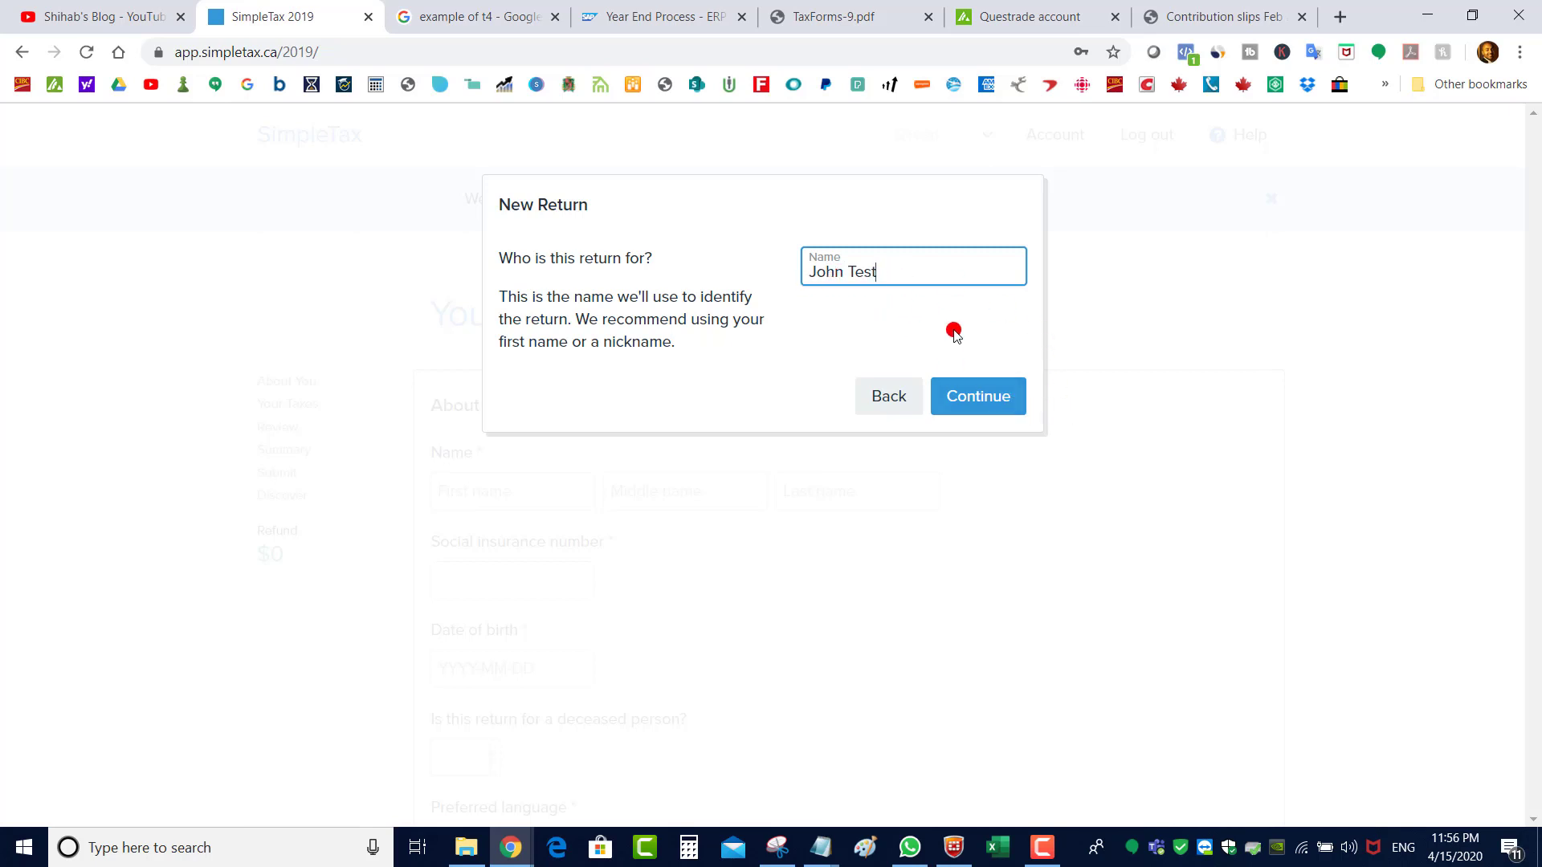
click(988, 403)
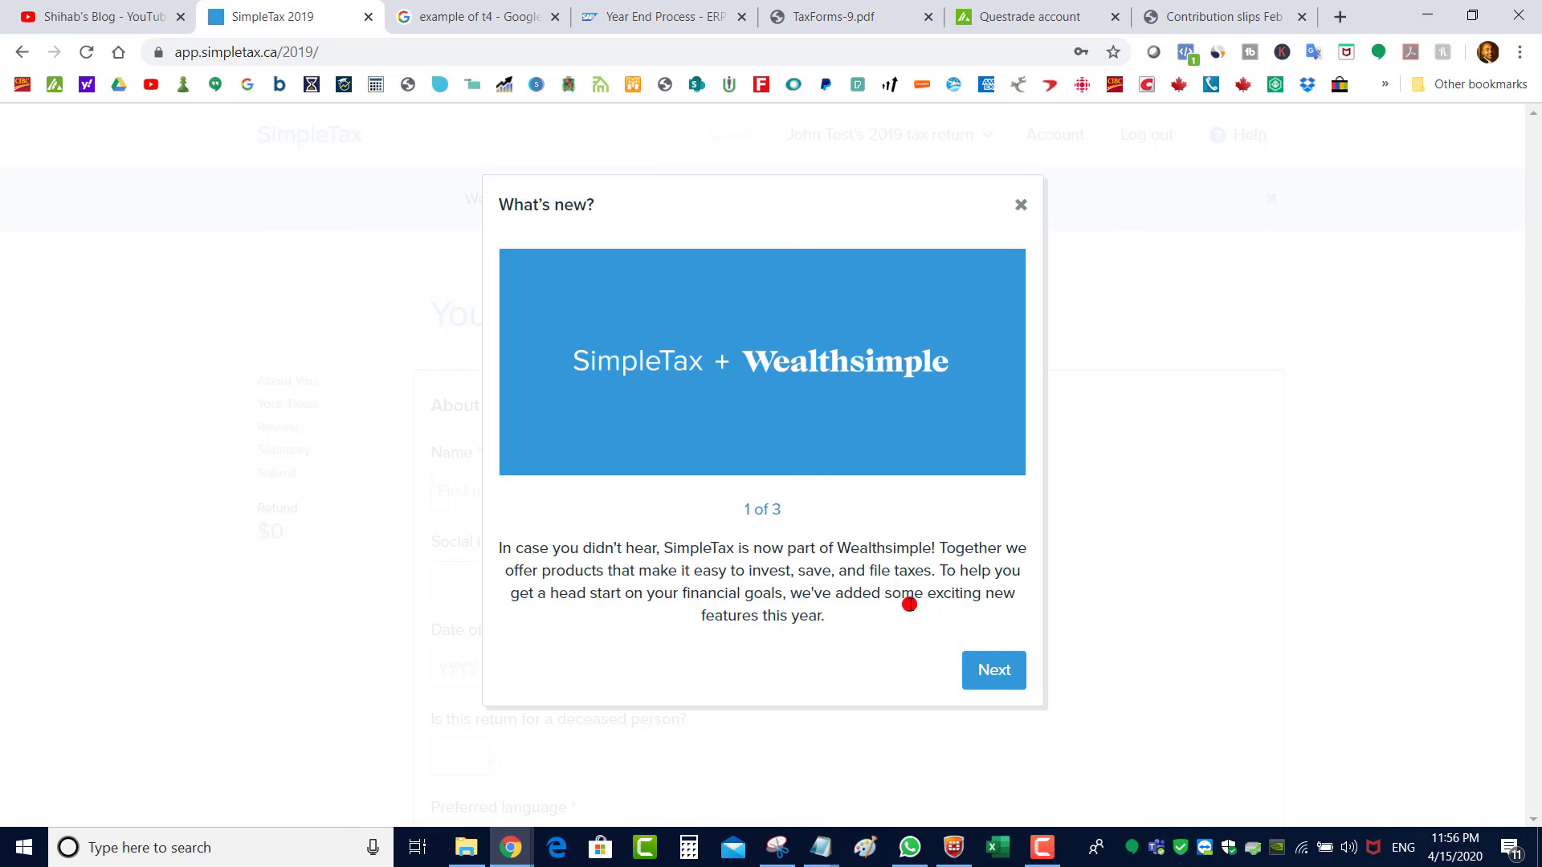
Go through the introduction pages to reach the blank About You form
click(1003, 671)
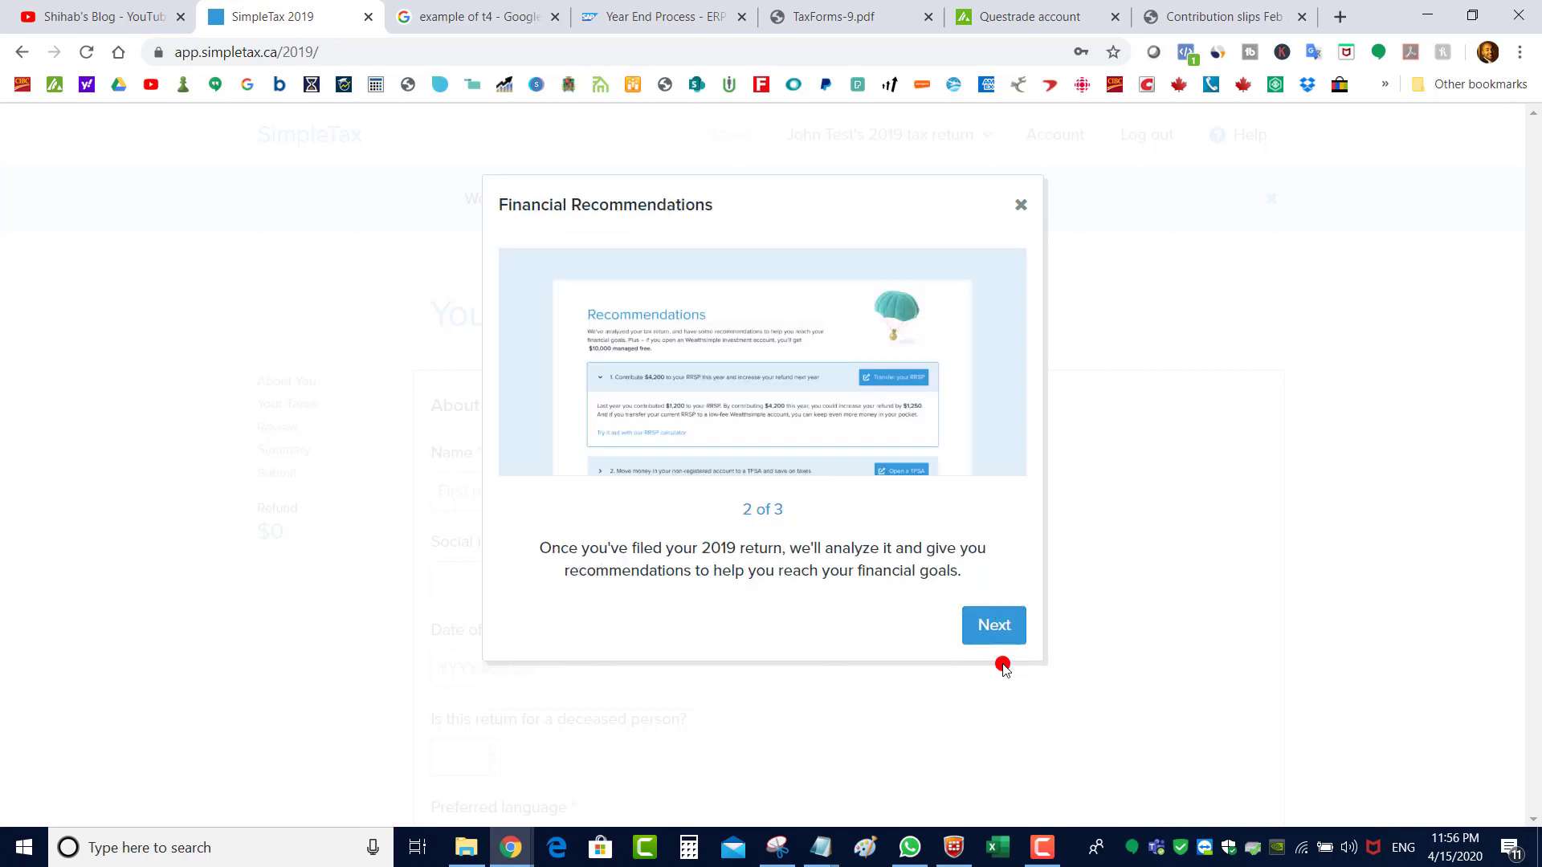
click(994, 627)
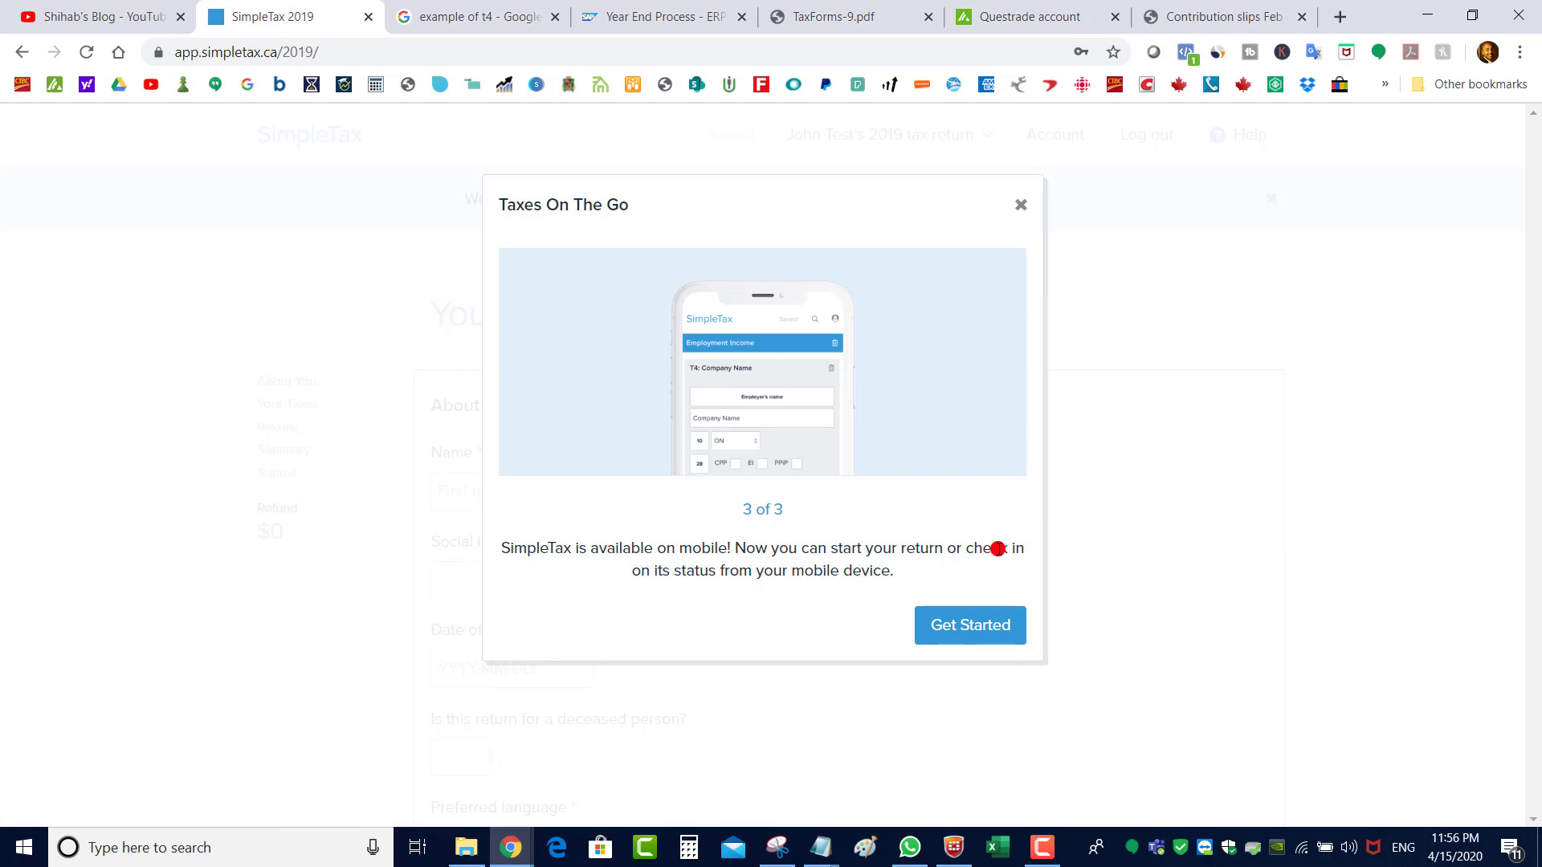
click(997, 627)
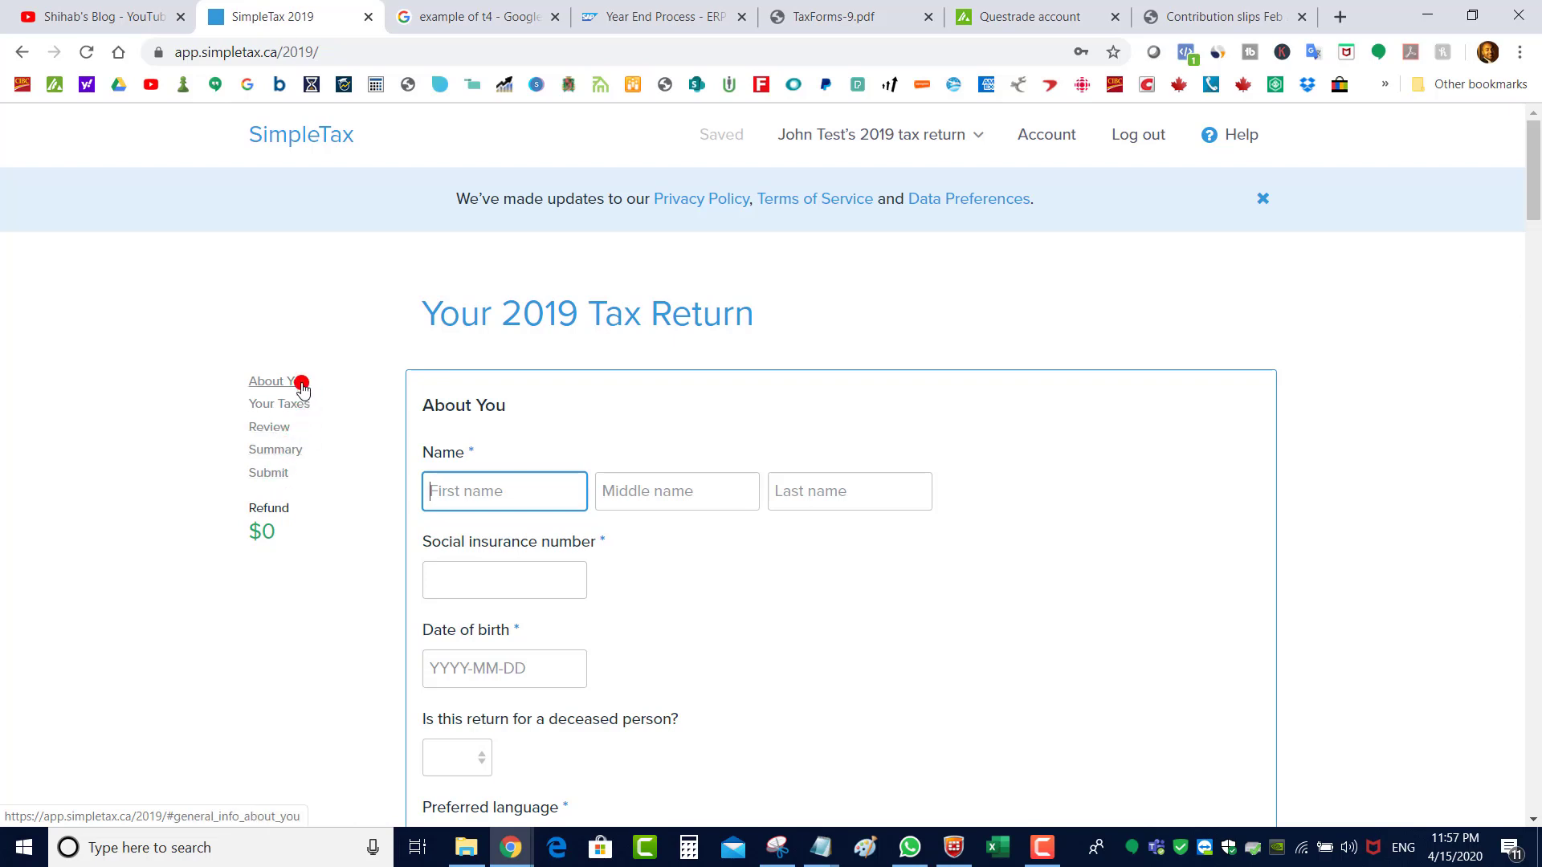
Enter the first and last name, social insurance number and birth date 1980-01-01
drag(1535, 215, 1537, 634)
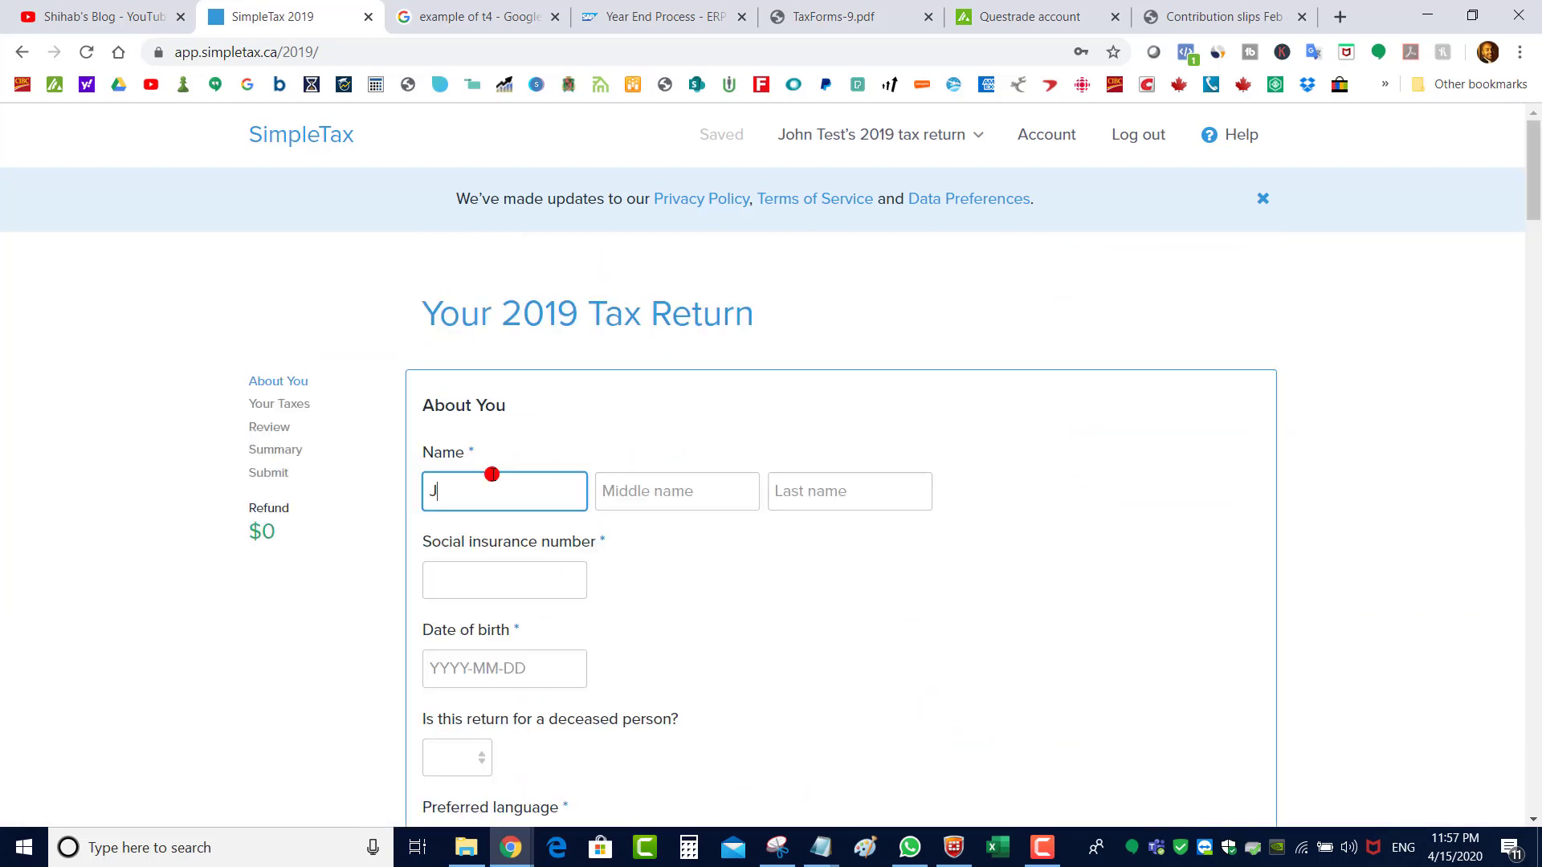
key(Tab)
key(Tab)
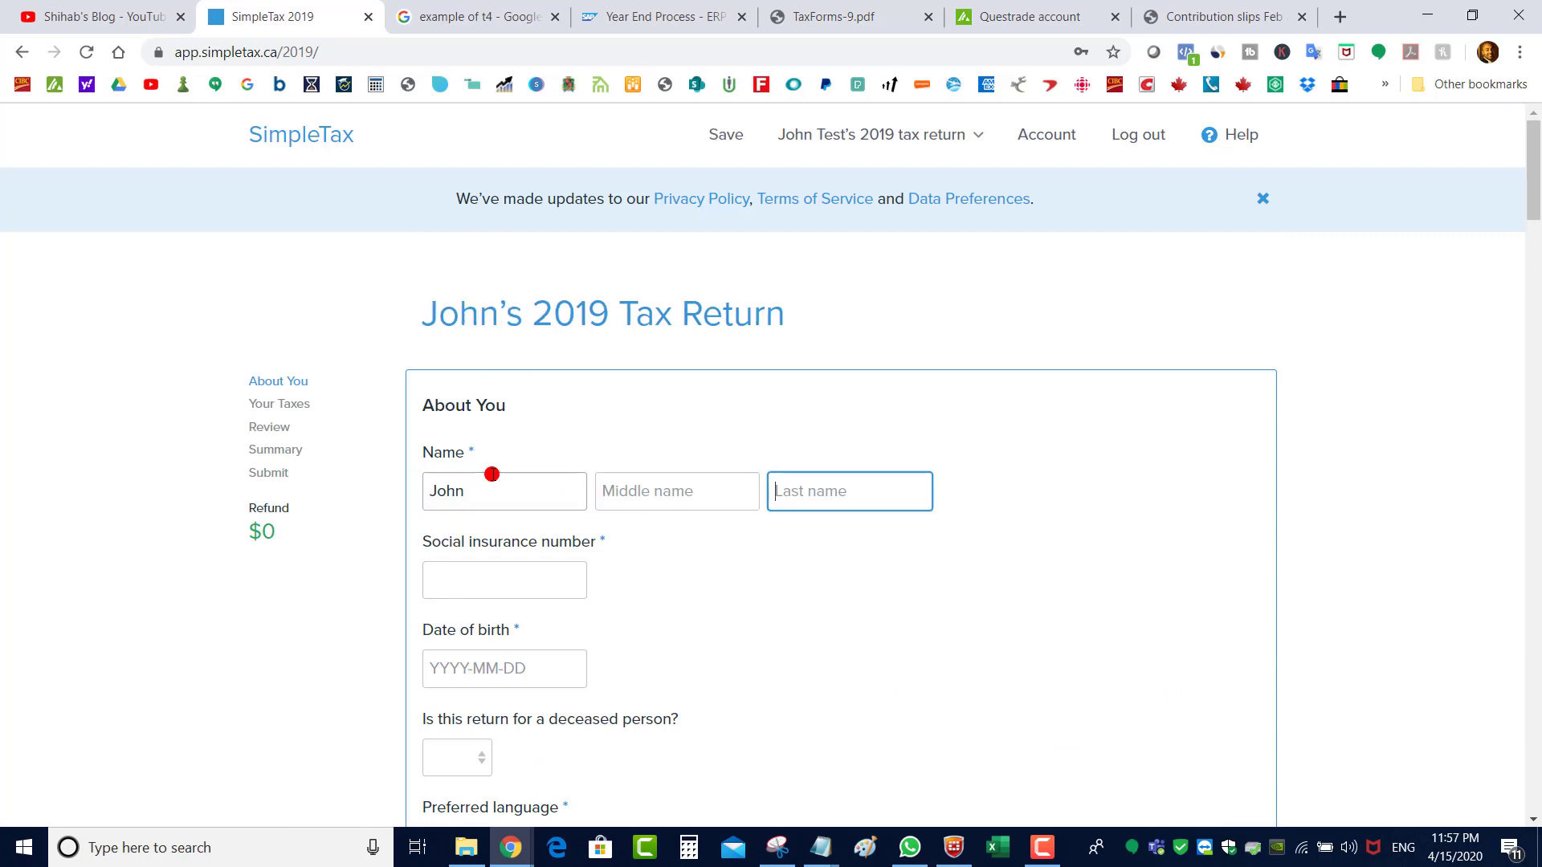
text(Test)
key(Tab)
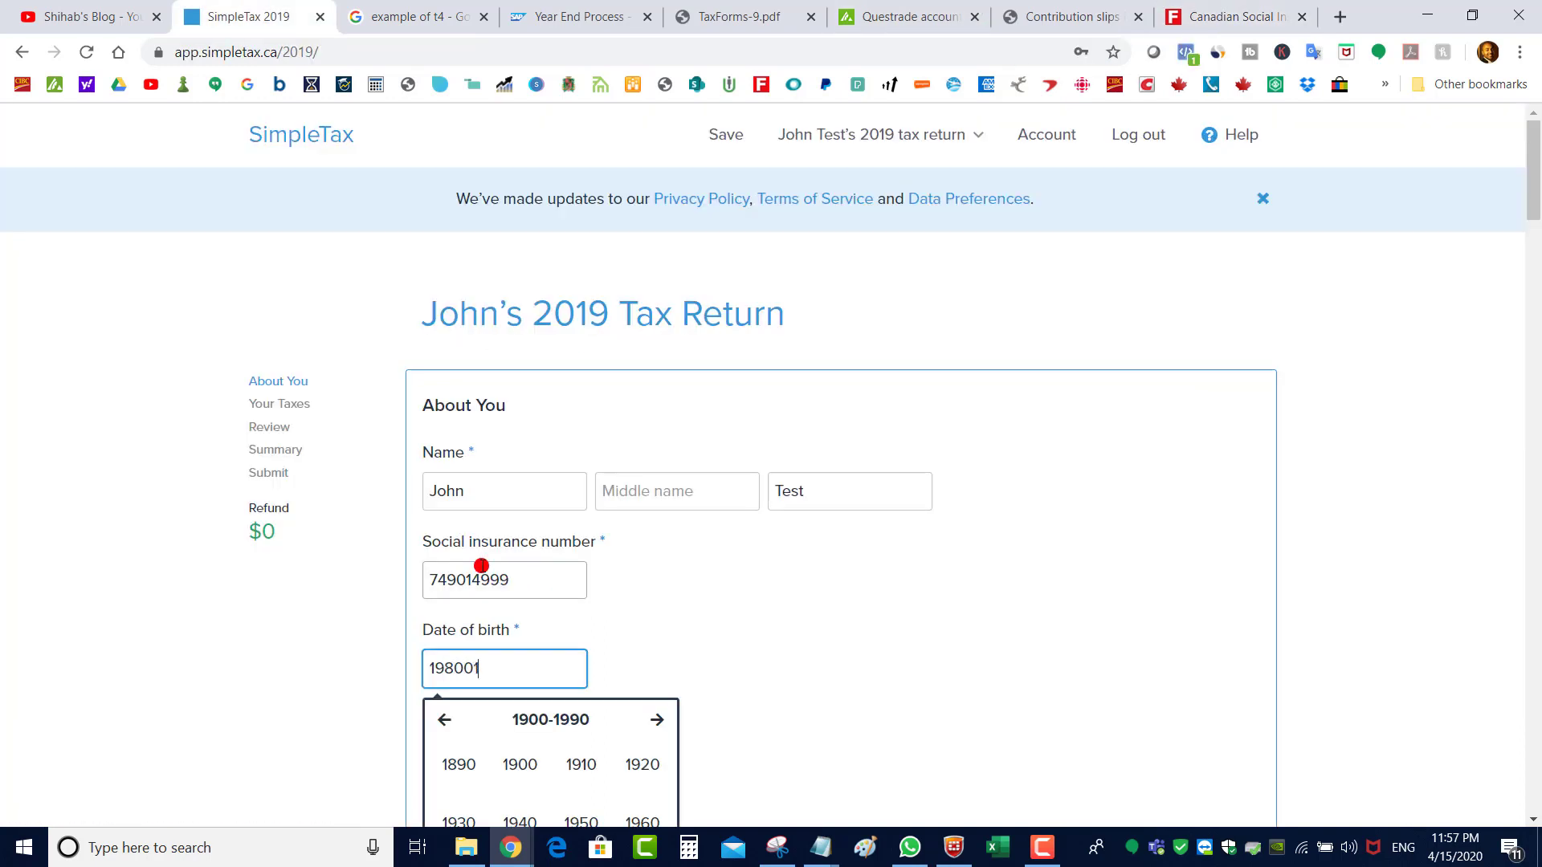
key(BackSpace)
key(Tab)
scroll(1112, 334, down, 3)
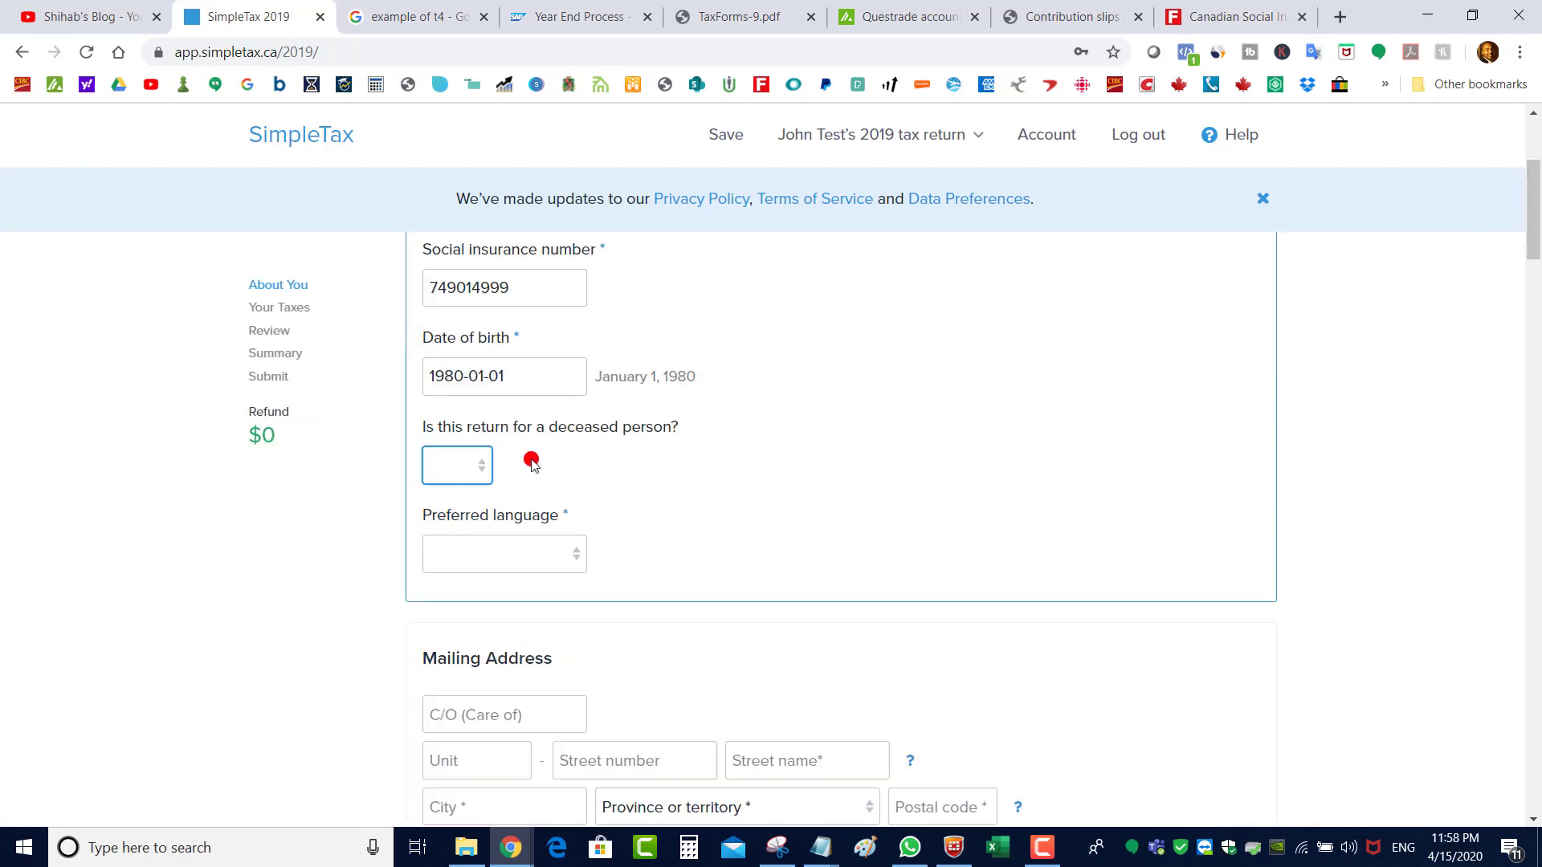
Mark the person as not deceased and set the preferred language to English
click(476, 472)
click(440, 534)
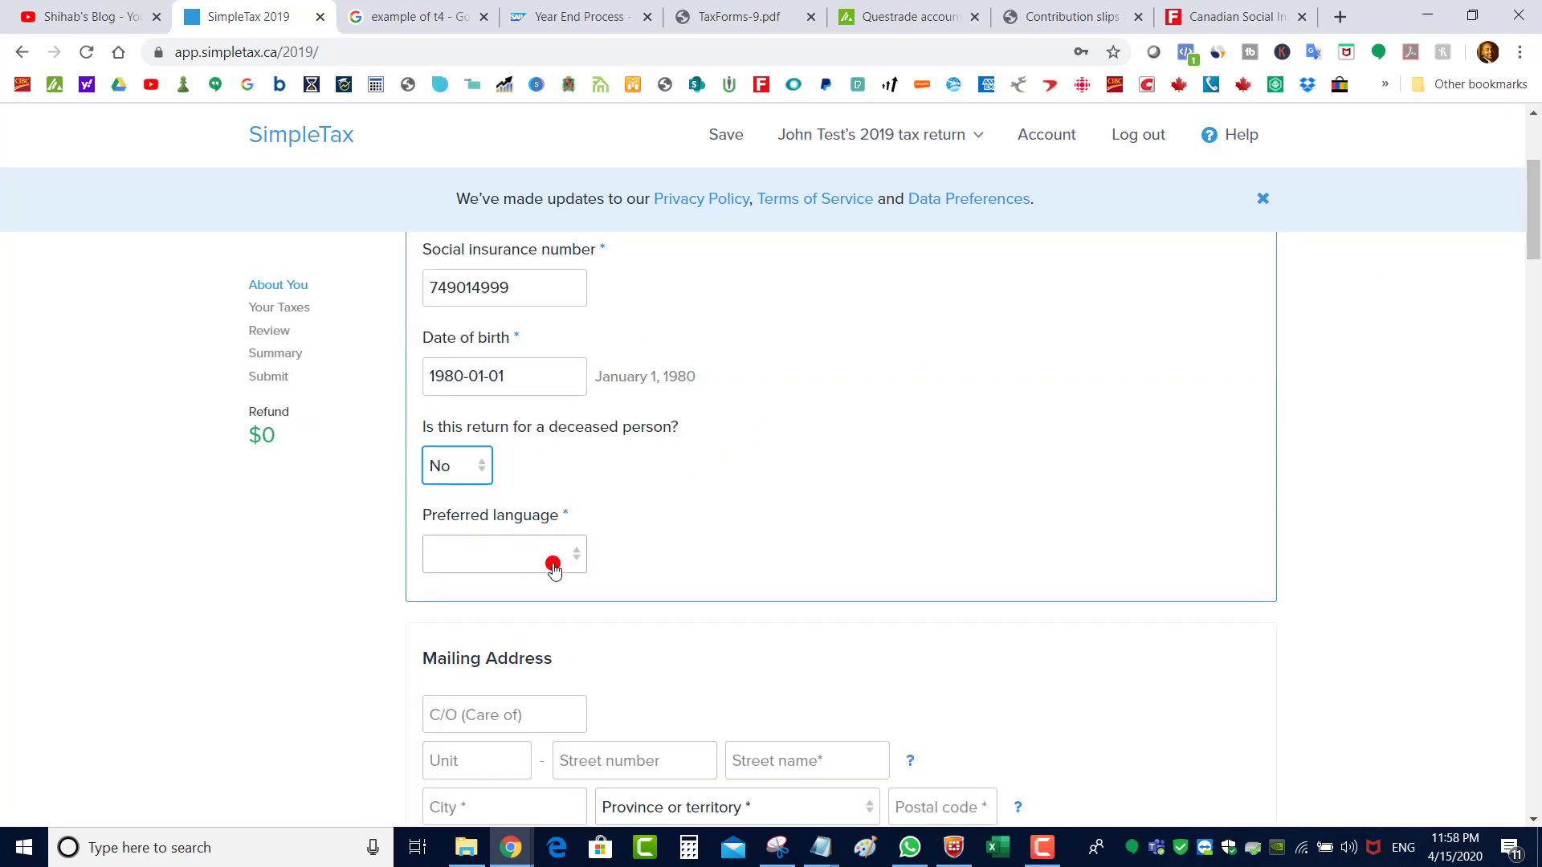
click(554, 562)
click(449, 604)
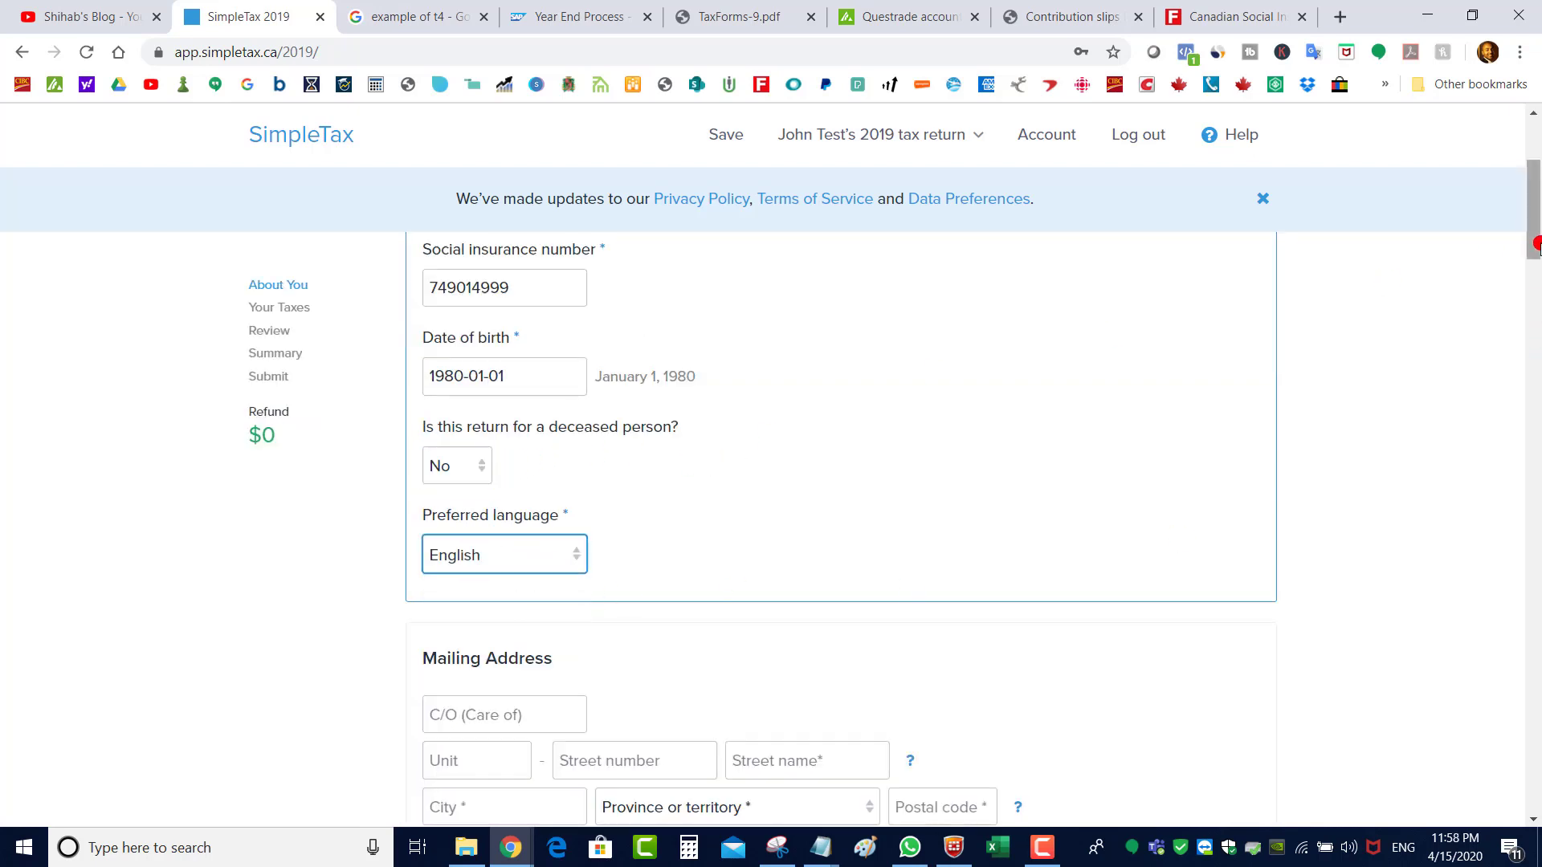
scroll(1536, 321, down, 4)
Fill in the mailing address unit, street number, street name, city, Alberta province and postal code
click(466, 475)
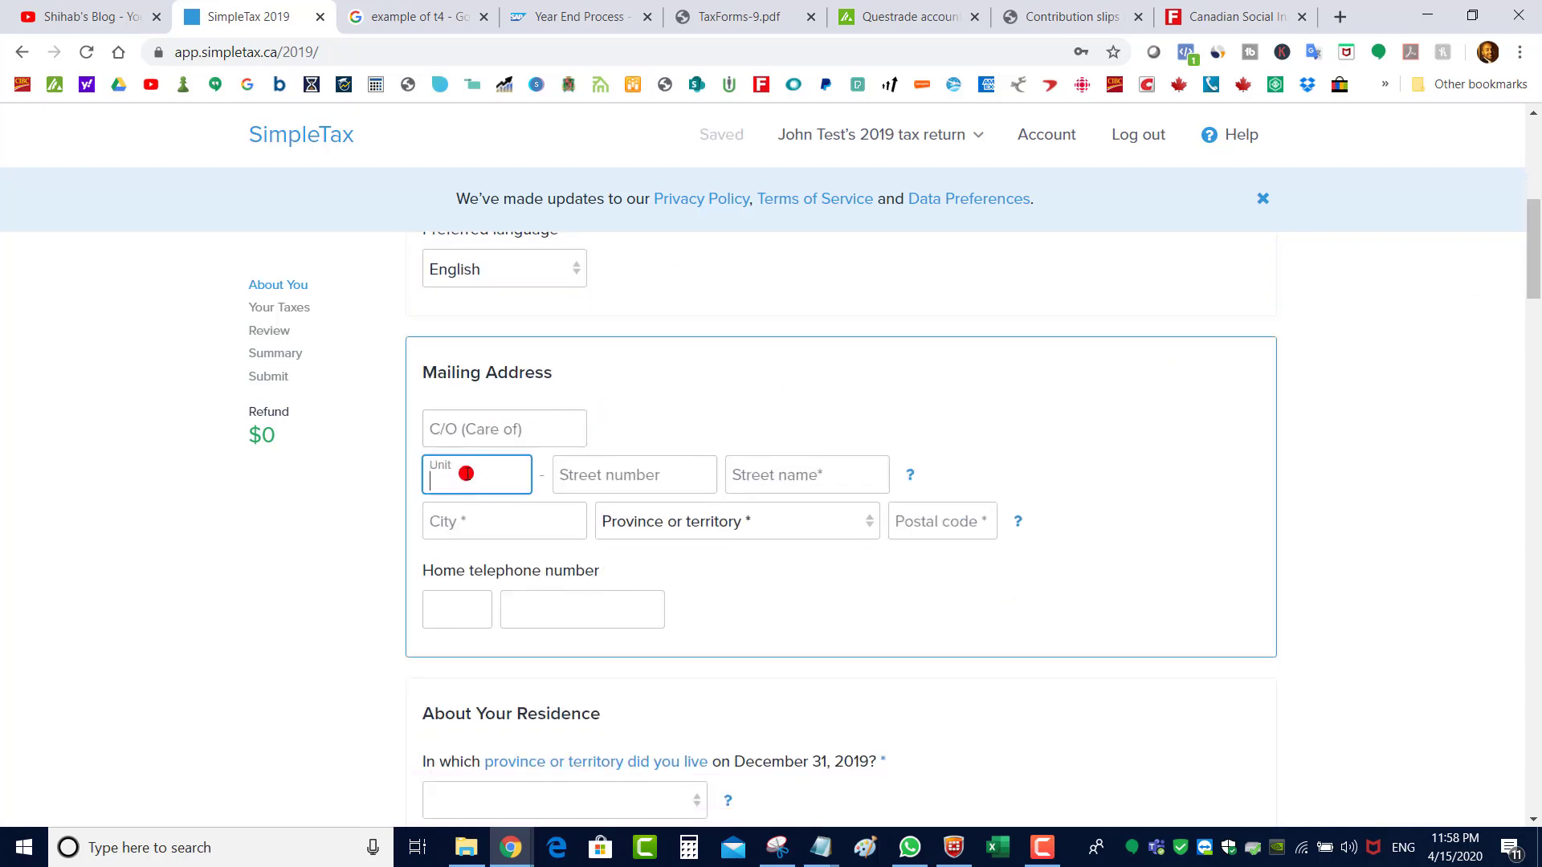
text(22)
click(638, 476)
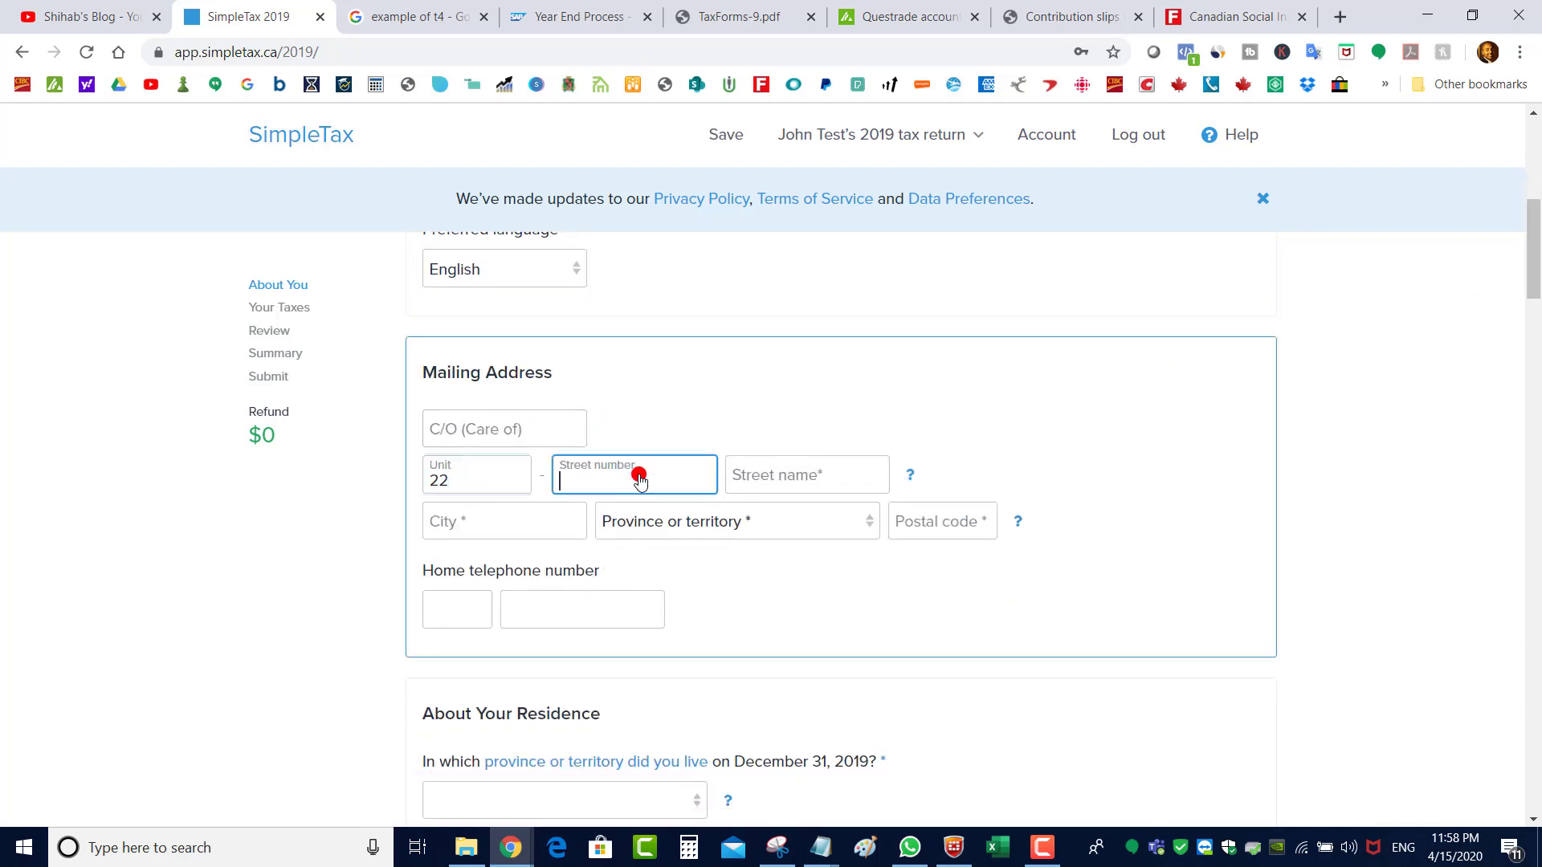
text(44)
click(808, 479)
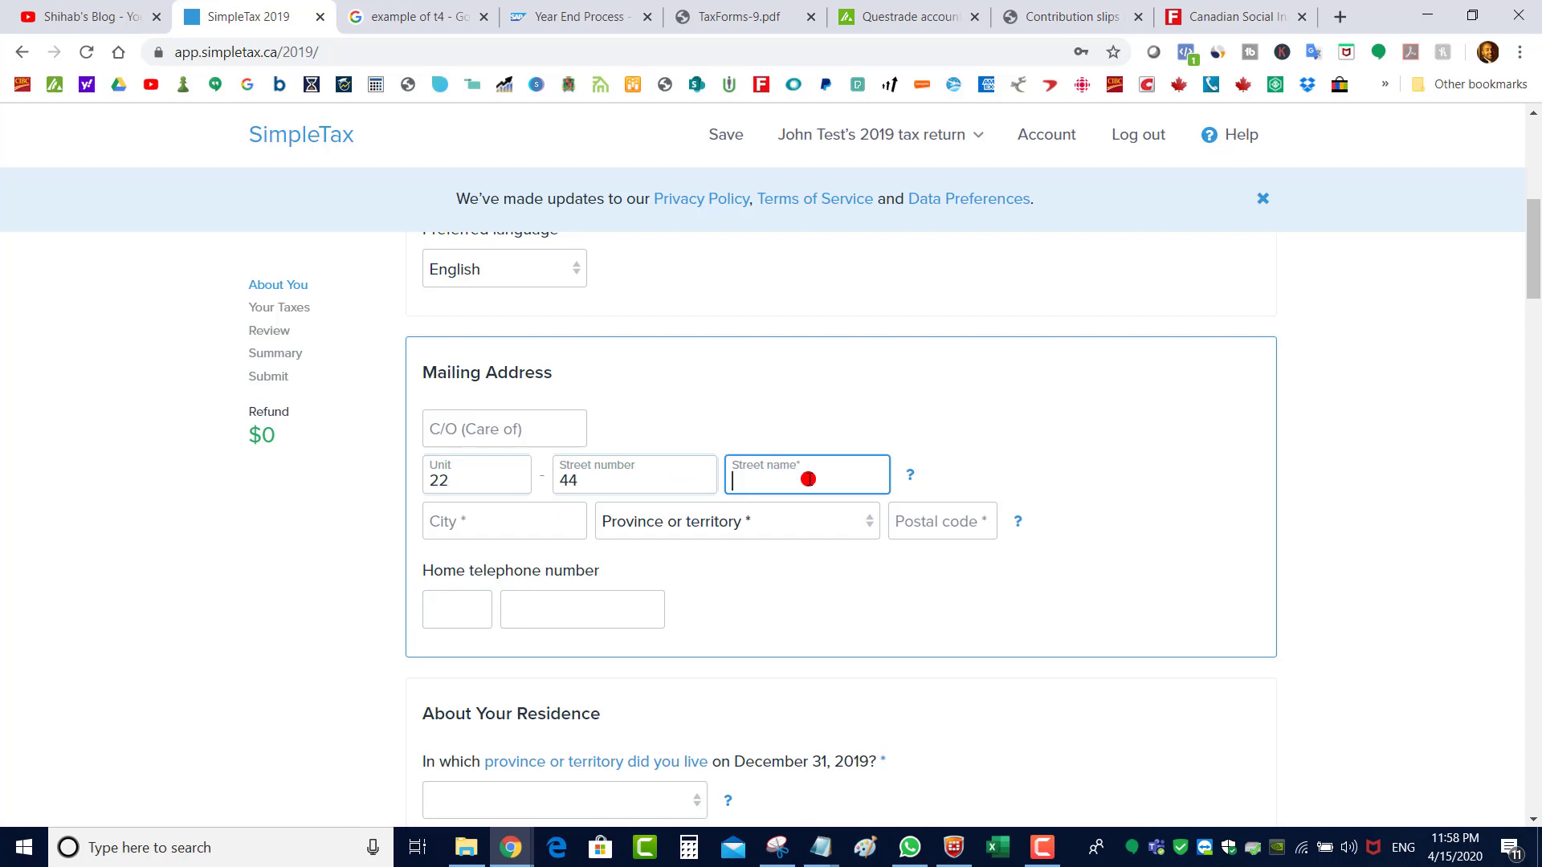
text(street)
click(513, 518)
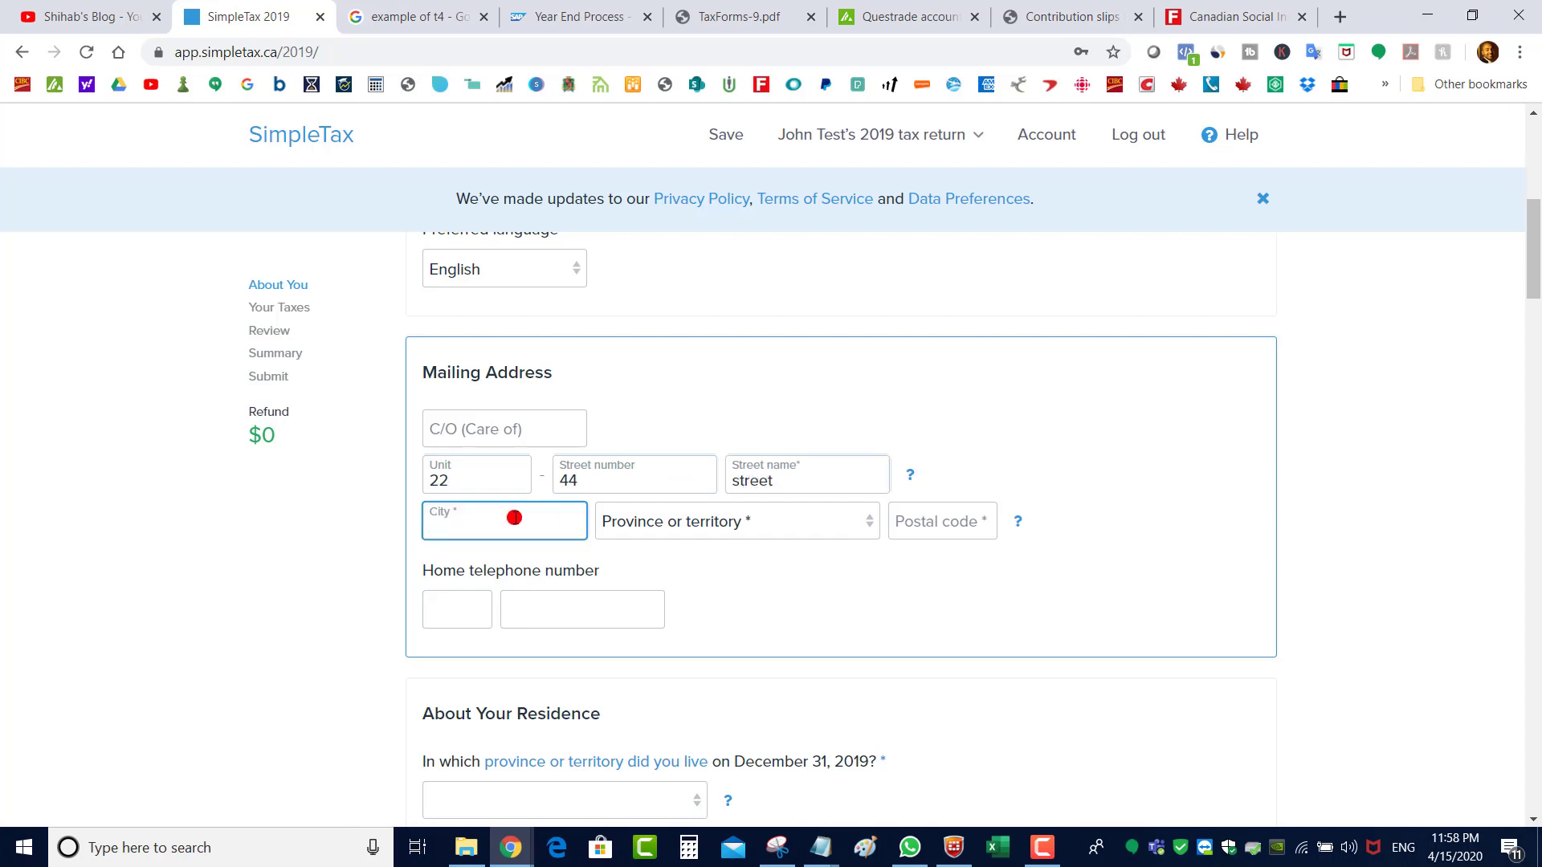
text(cty)
click(678, 524)
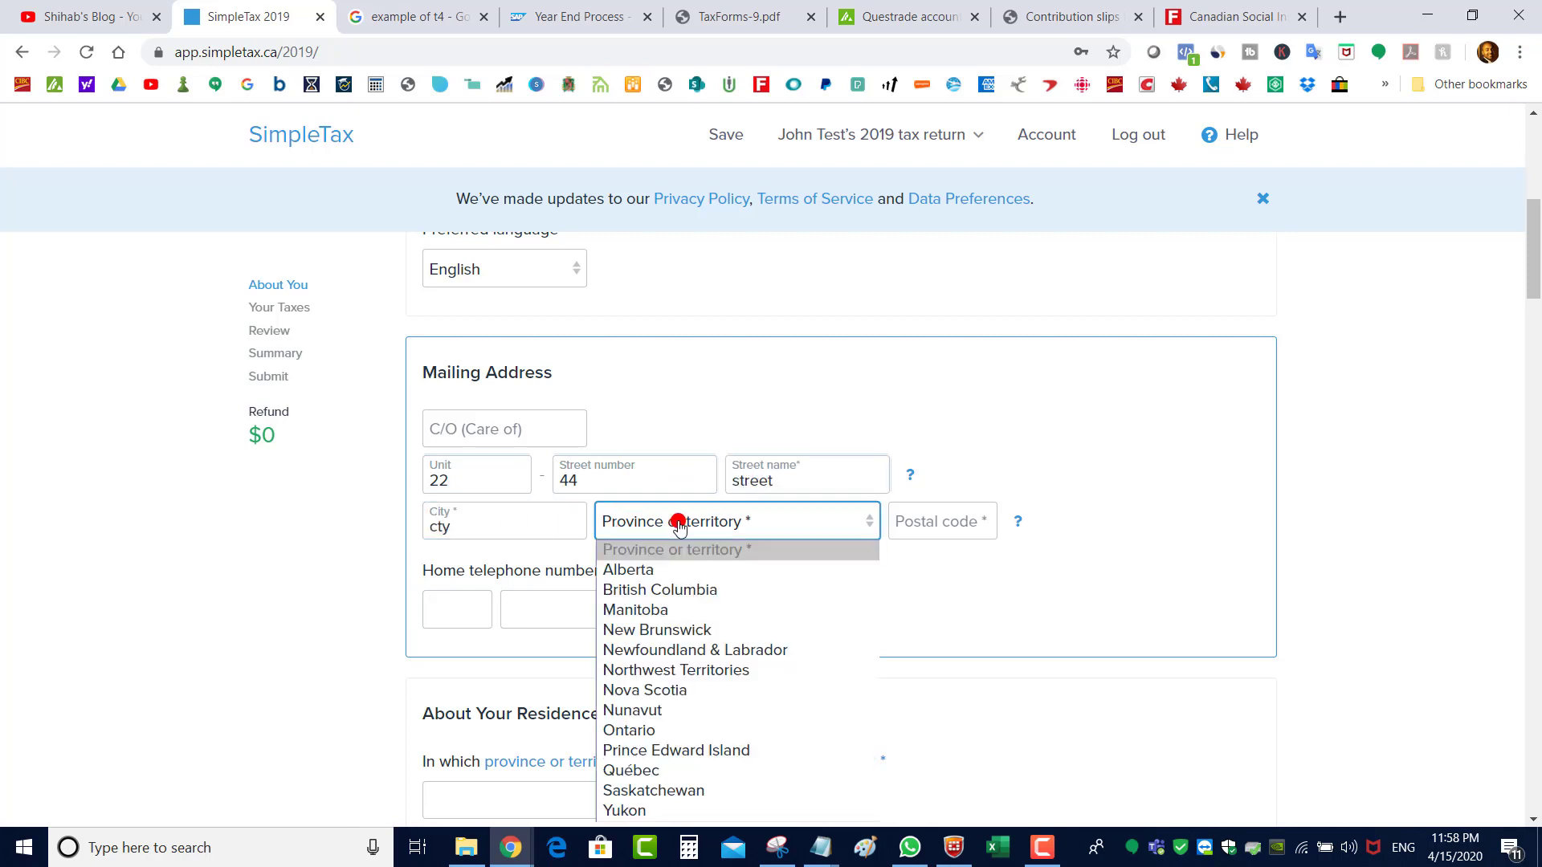
key(Down)
click(922, 523)
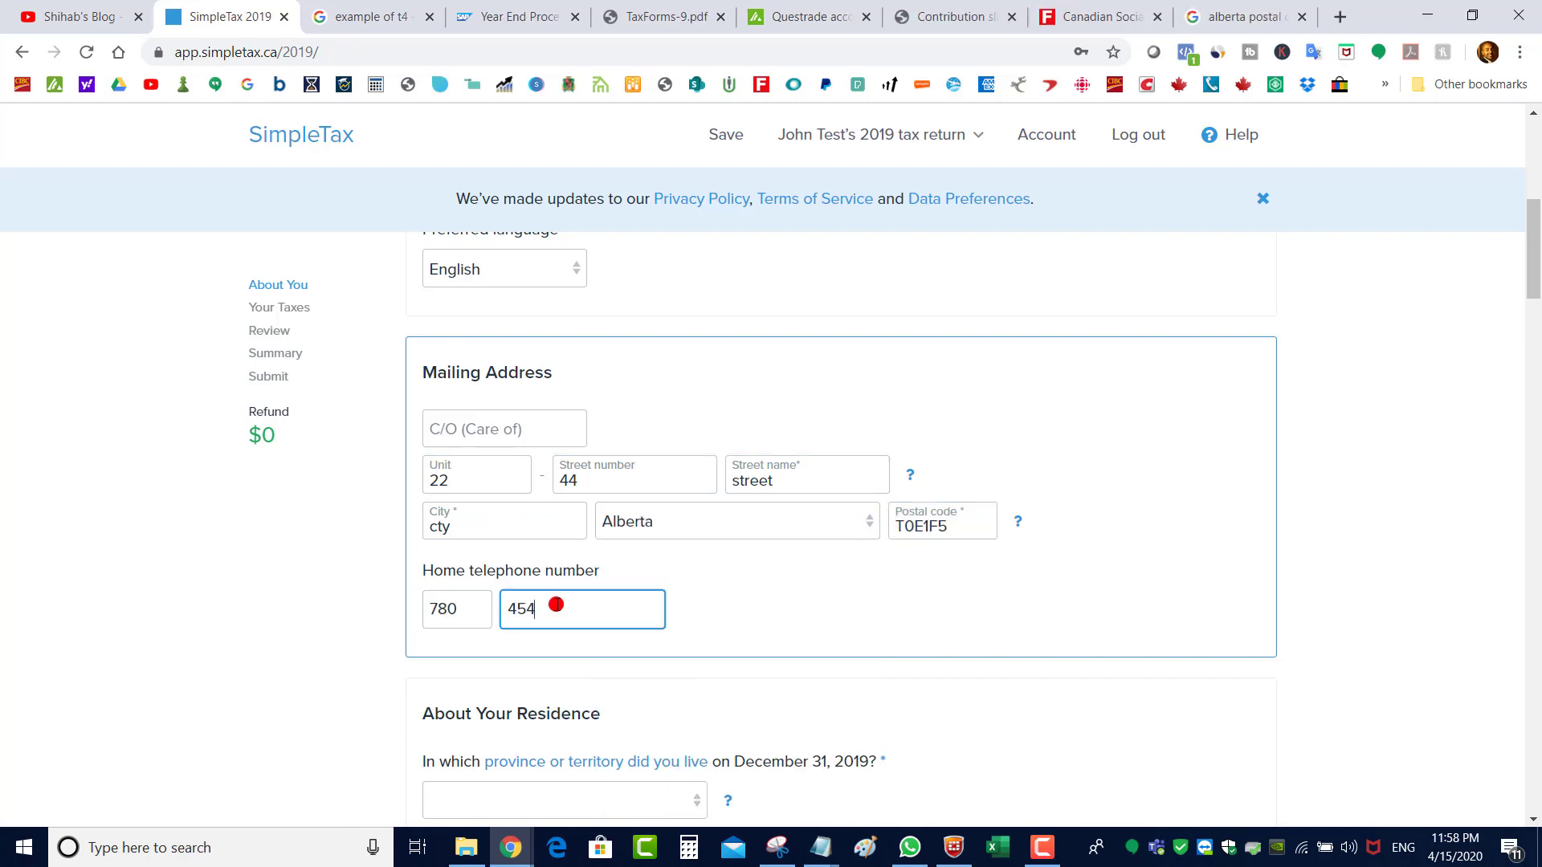
text(55)
scroll(482, 498, down, 4)
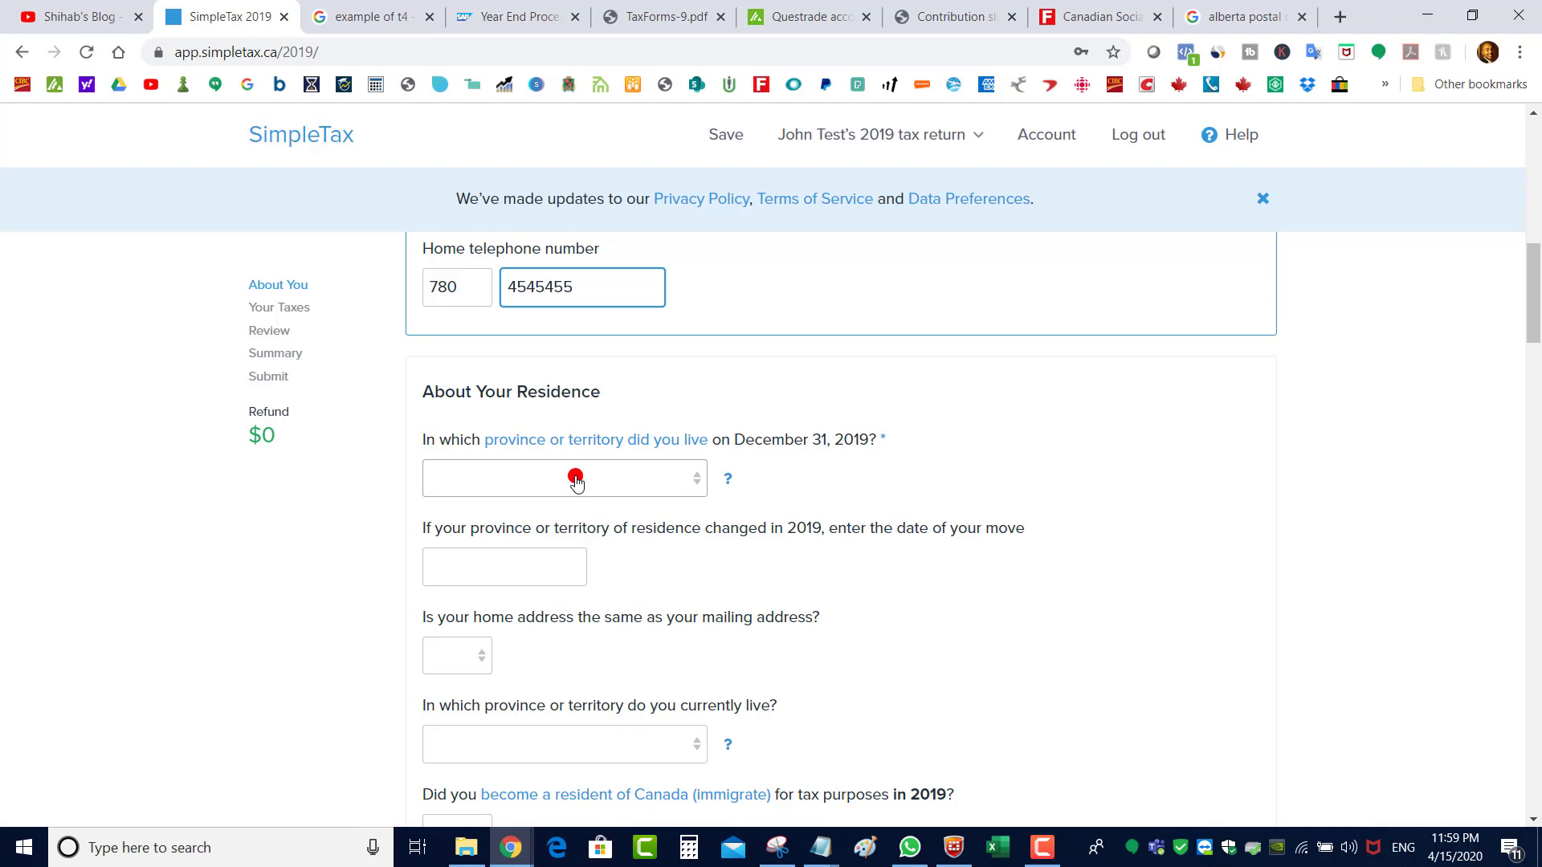
Set the 2019 residence province to Alberta and answer Yes to home matching mailing address
click(575, 480)
click(559, 523)
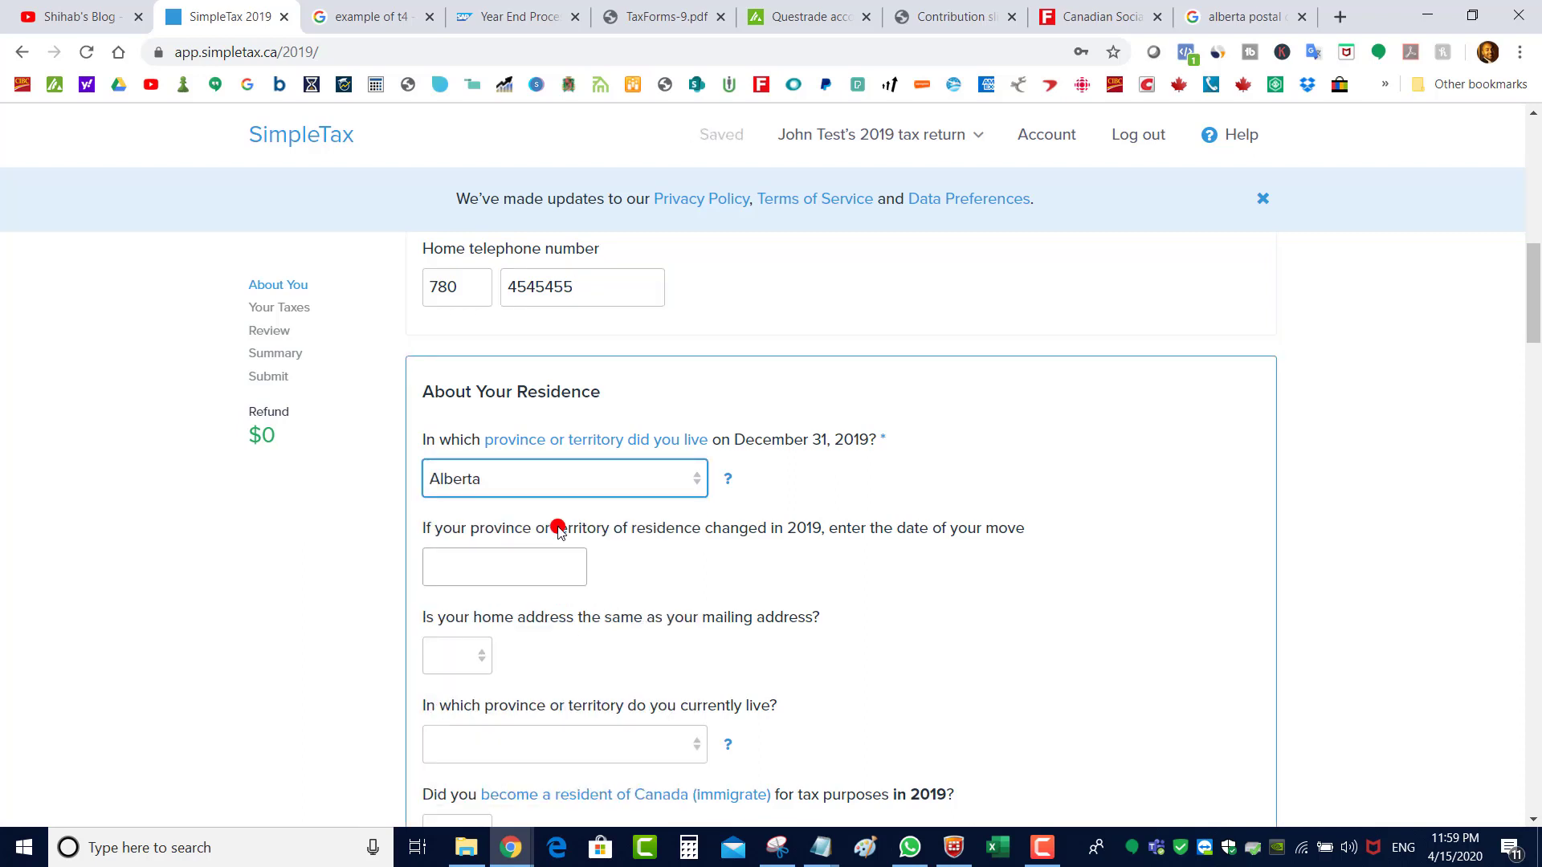
scroll(1535, 333, up, 2)
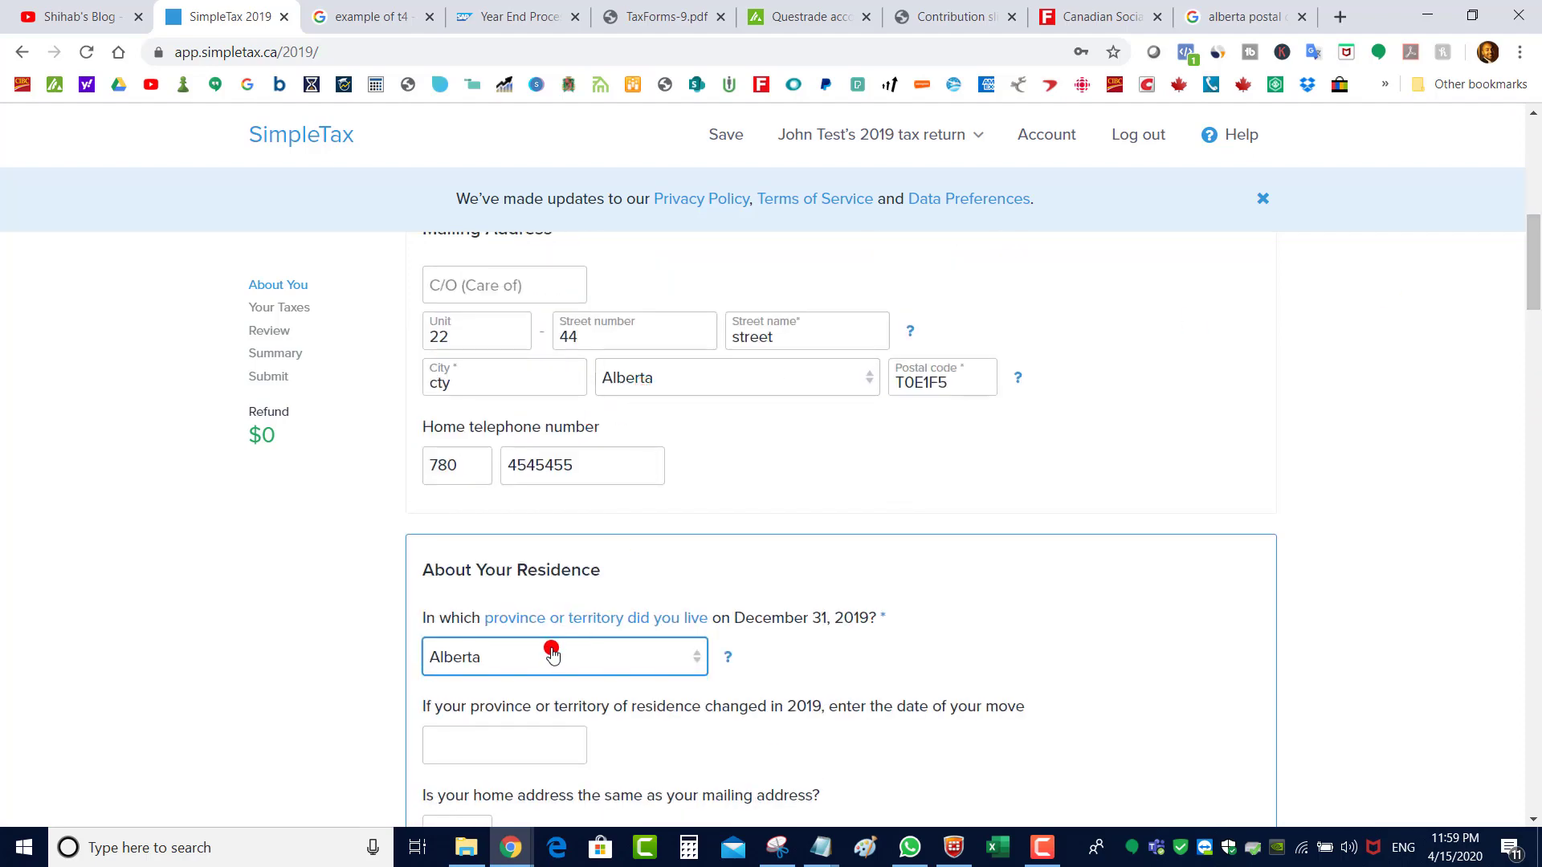
scroll(1536, 291, down, 4)
click(550, 457)
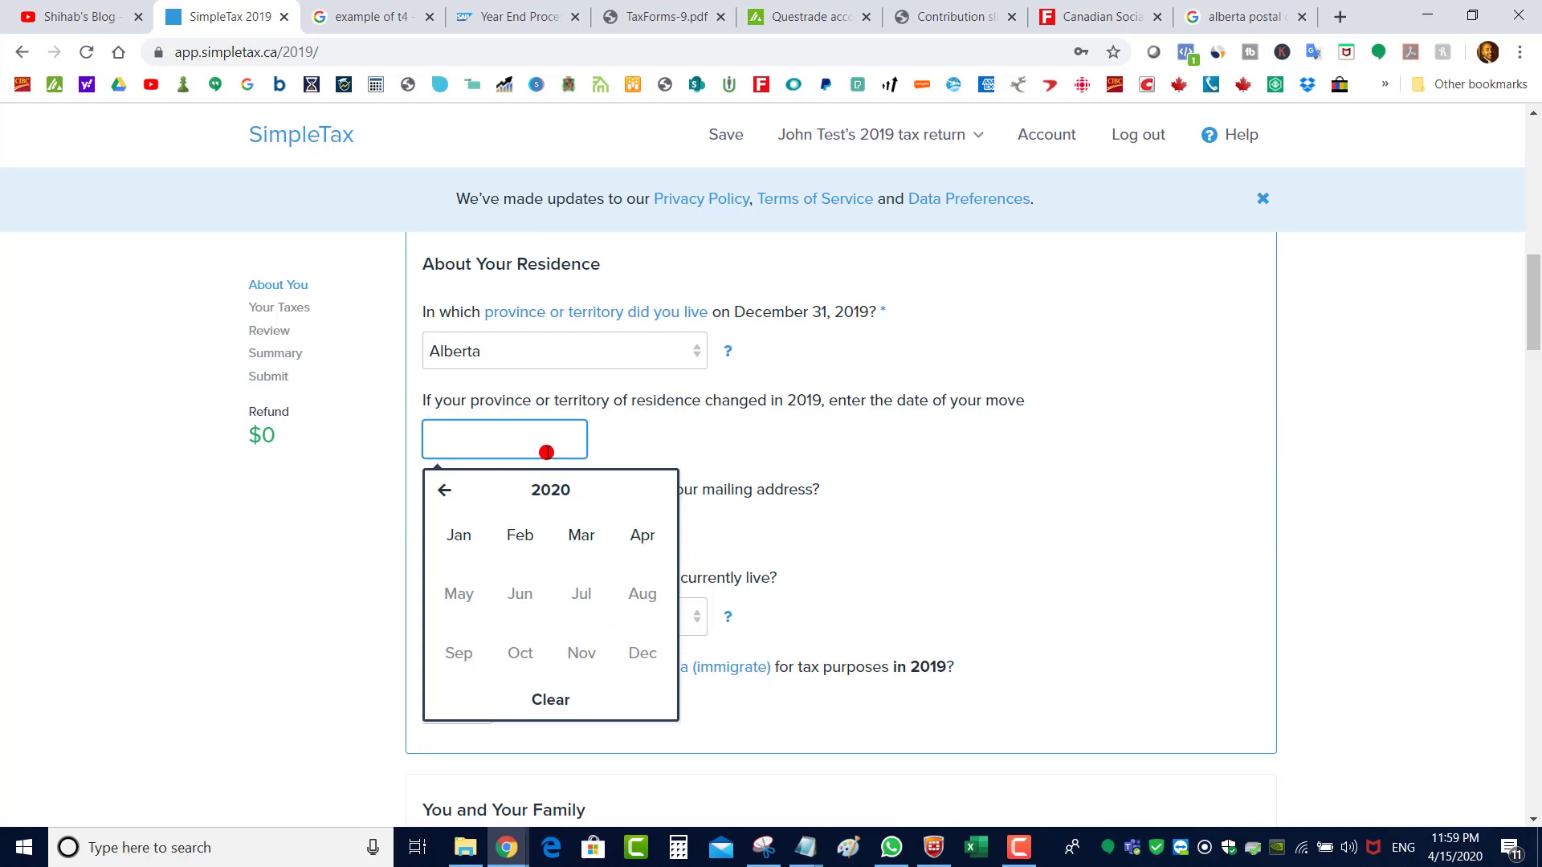
scroll(1495, 317, down, 2)
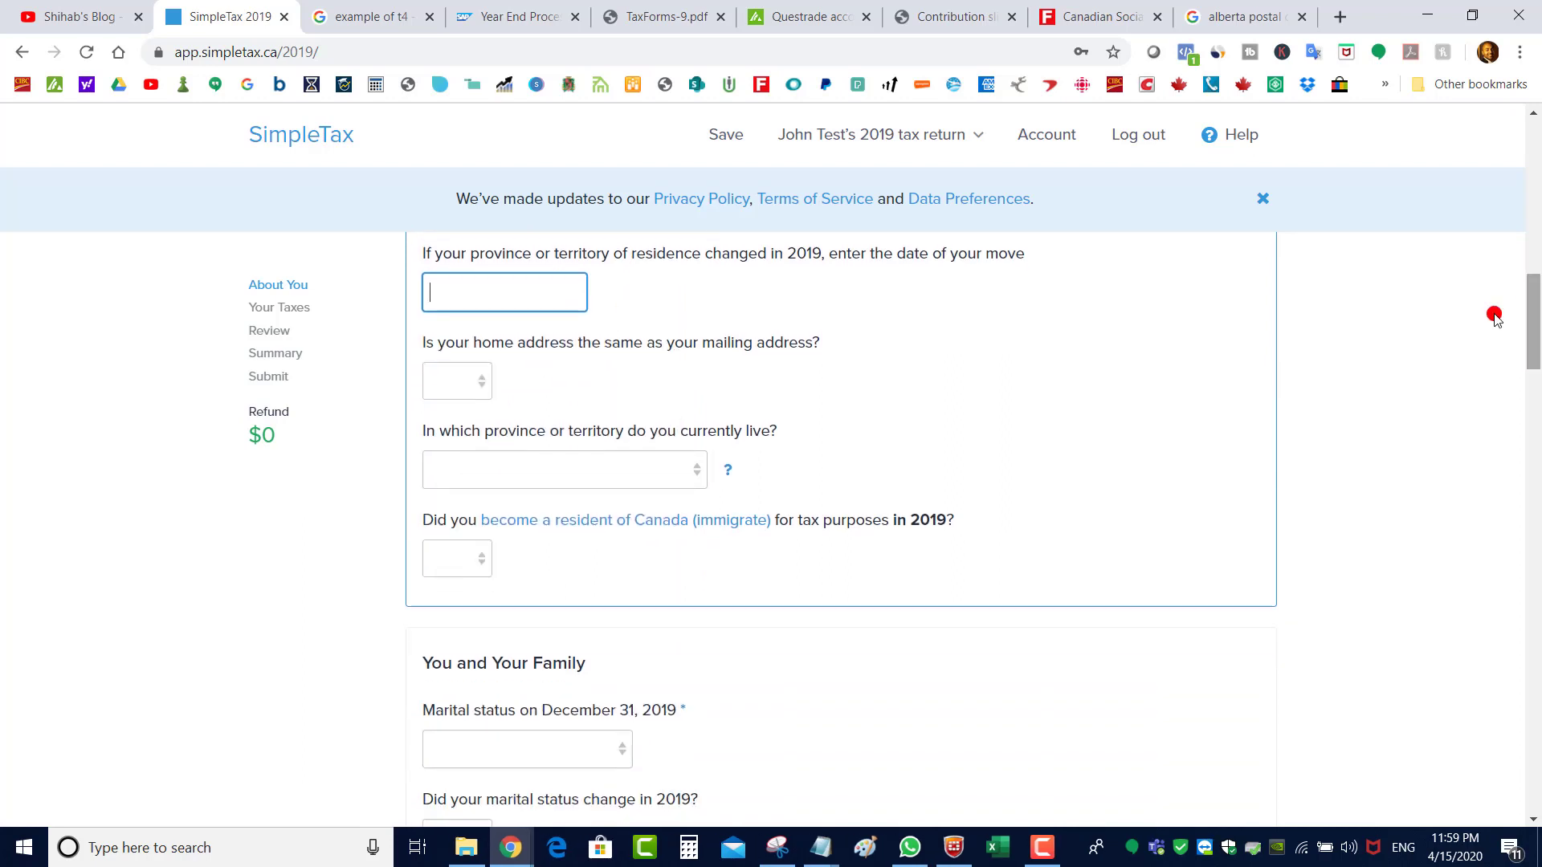
click(465, 381)
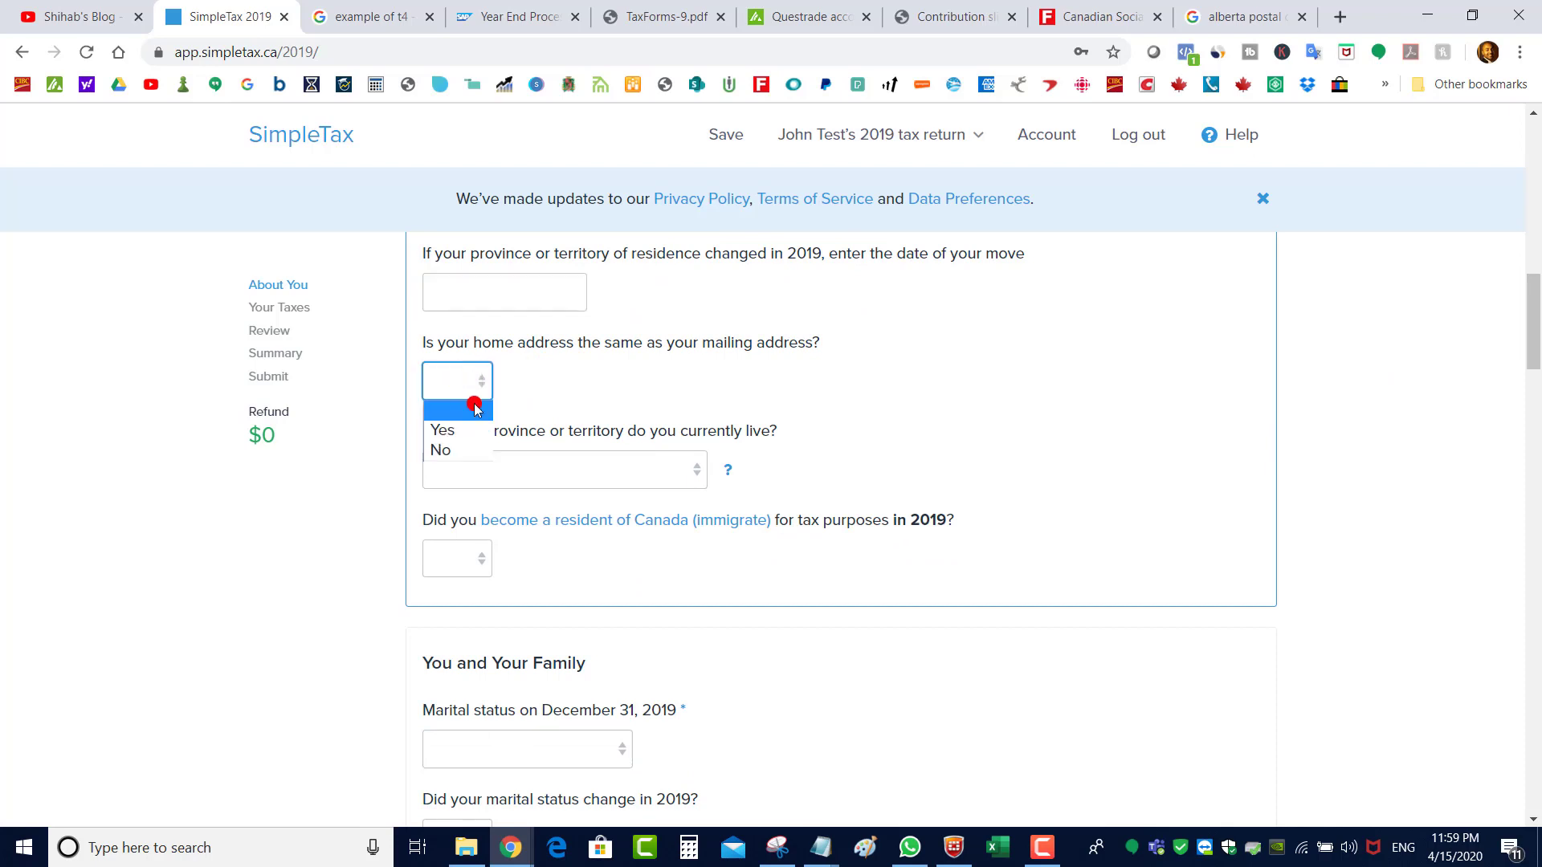
click(466, 431)
scroll(1518, 241, up, 12)
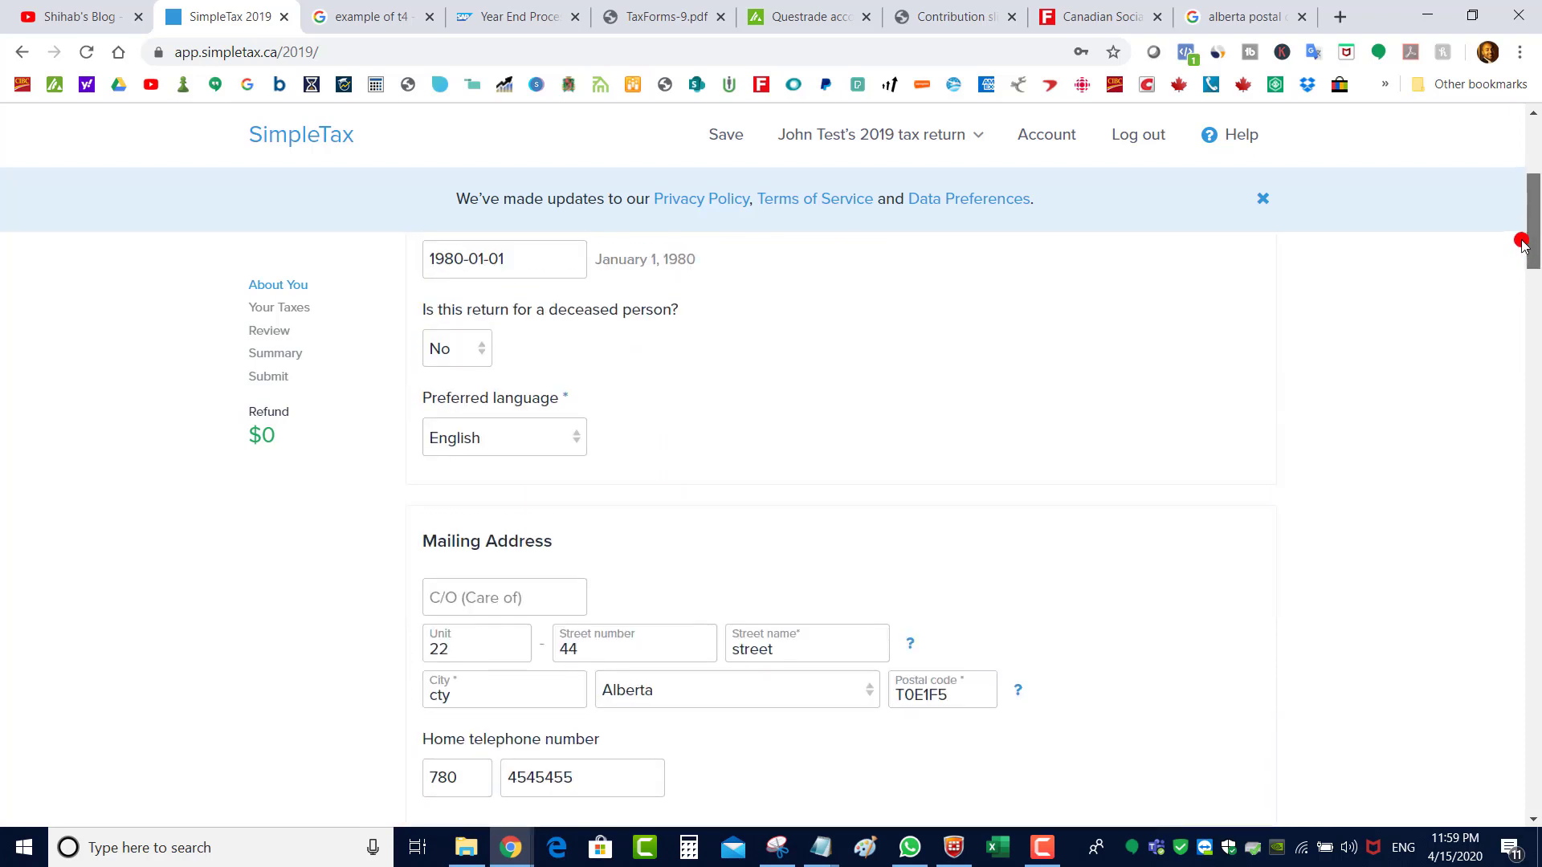
scroll(1514, 231, up, 1)
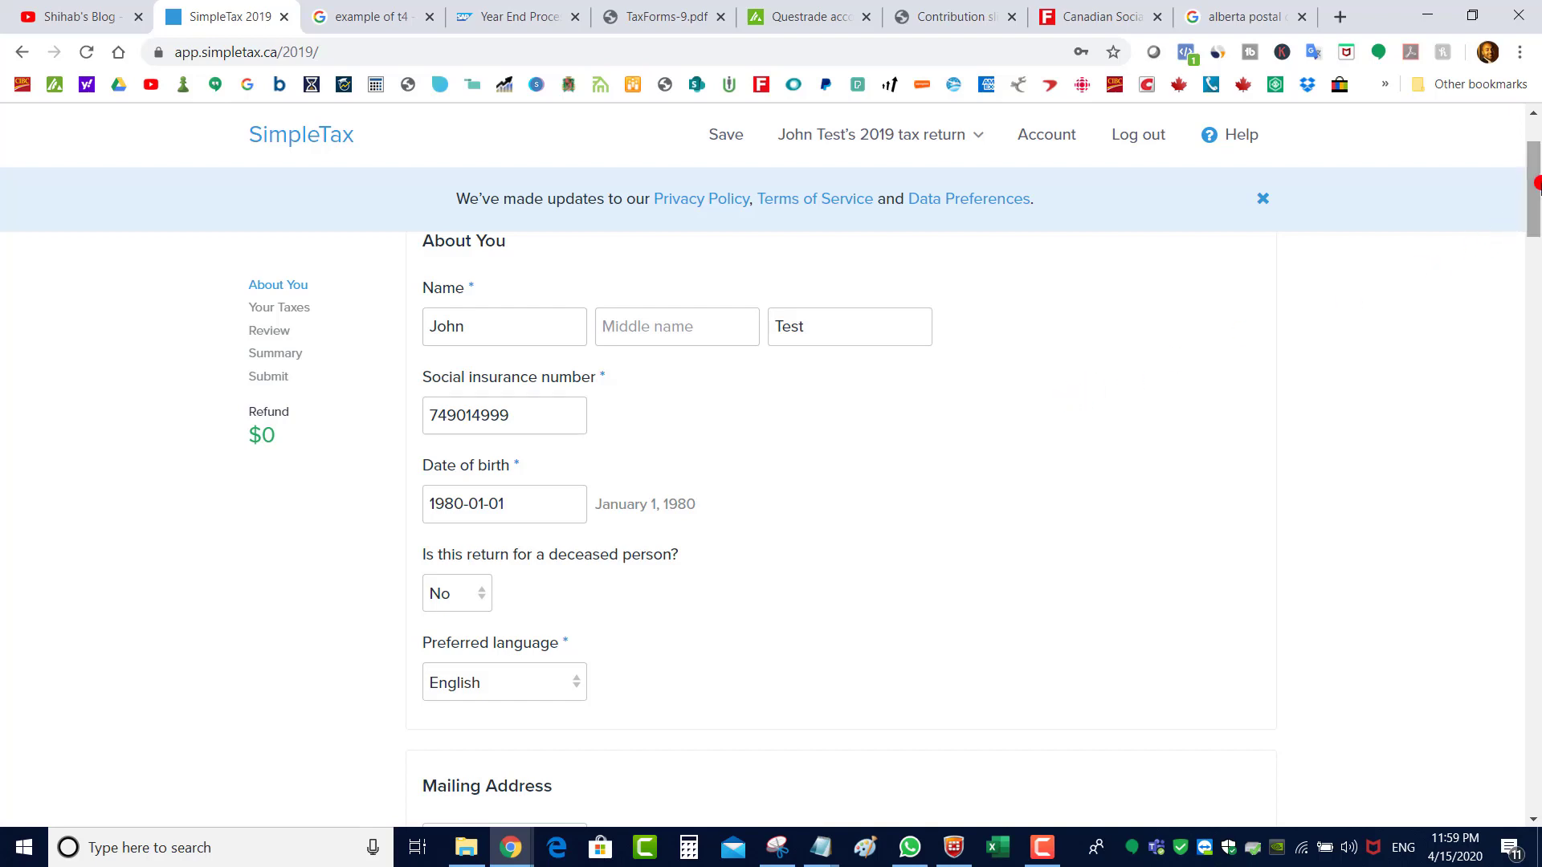
drag(1535, 184, 1535, 240)
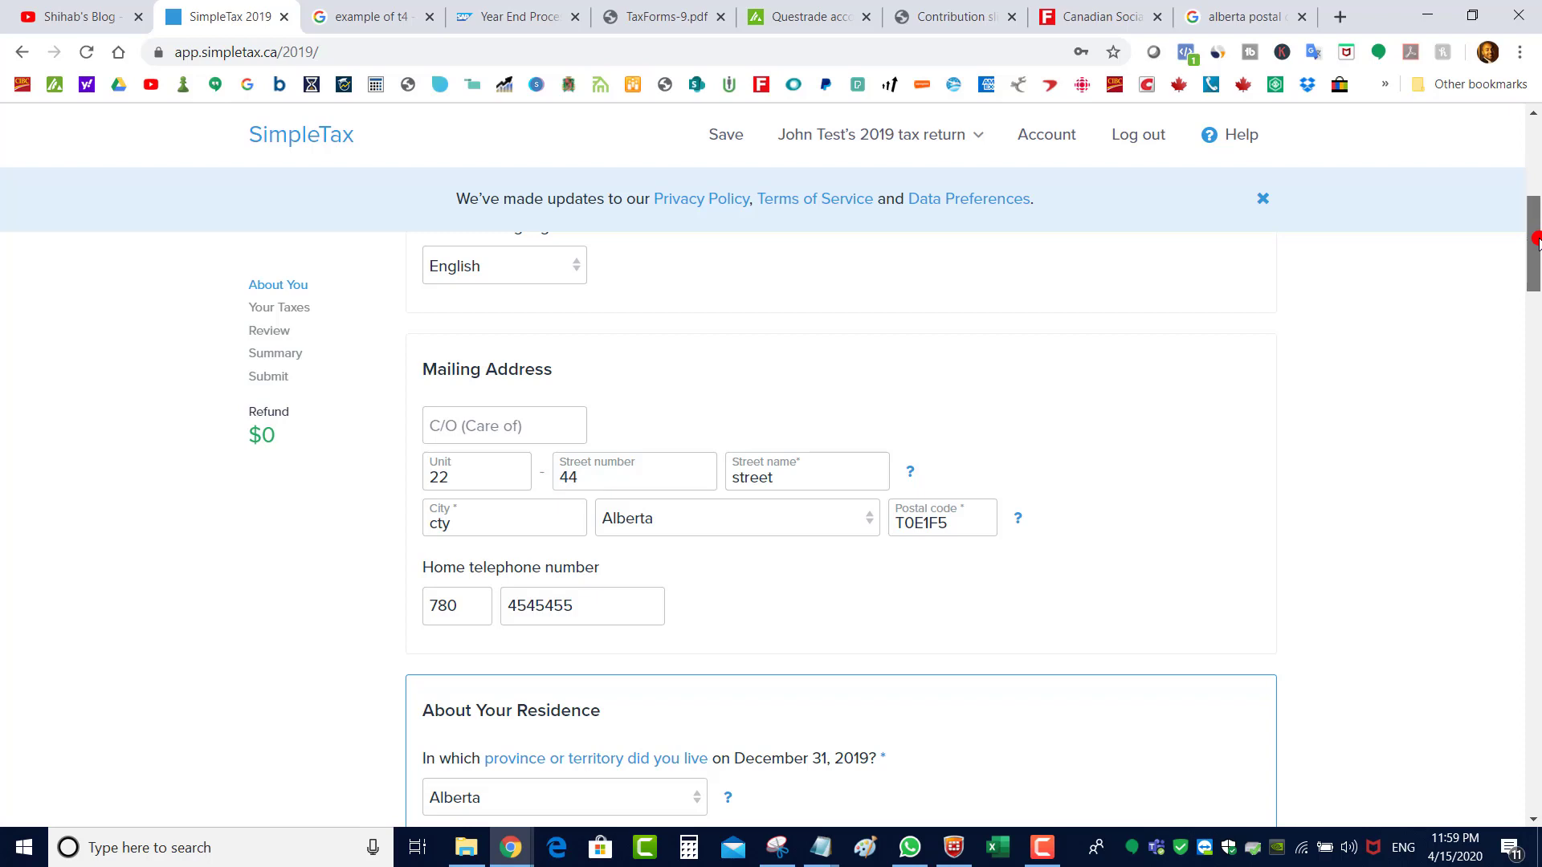
drag(1538, 261, 1538, 327)
Set the current province to Alberta and answer No to immigrating in 2019
click(575, 571)
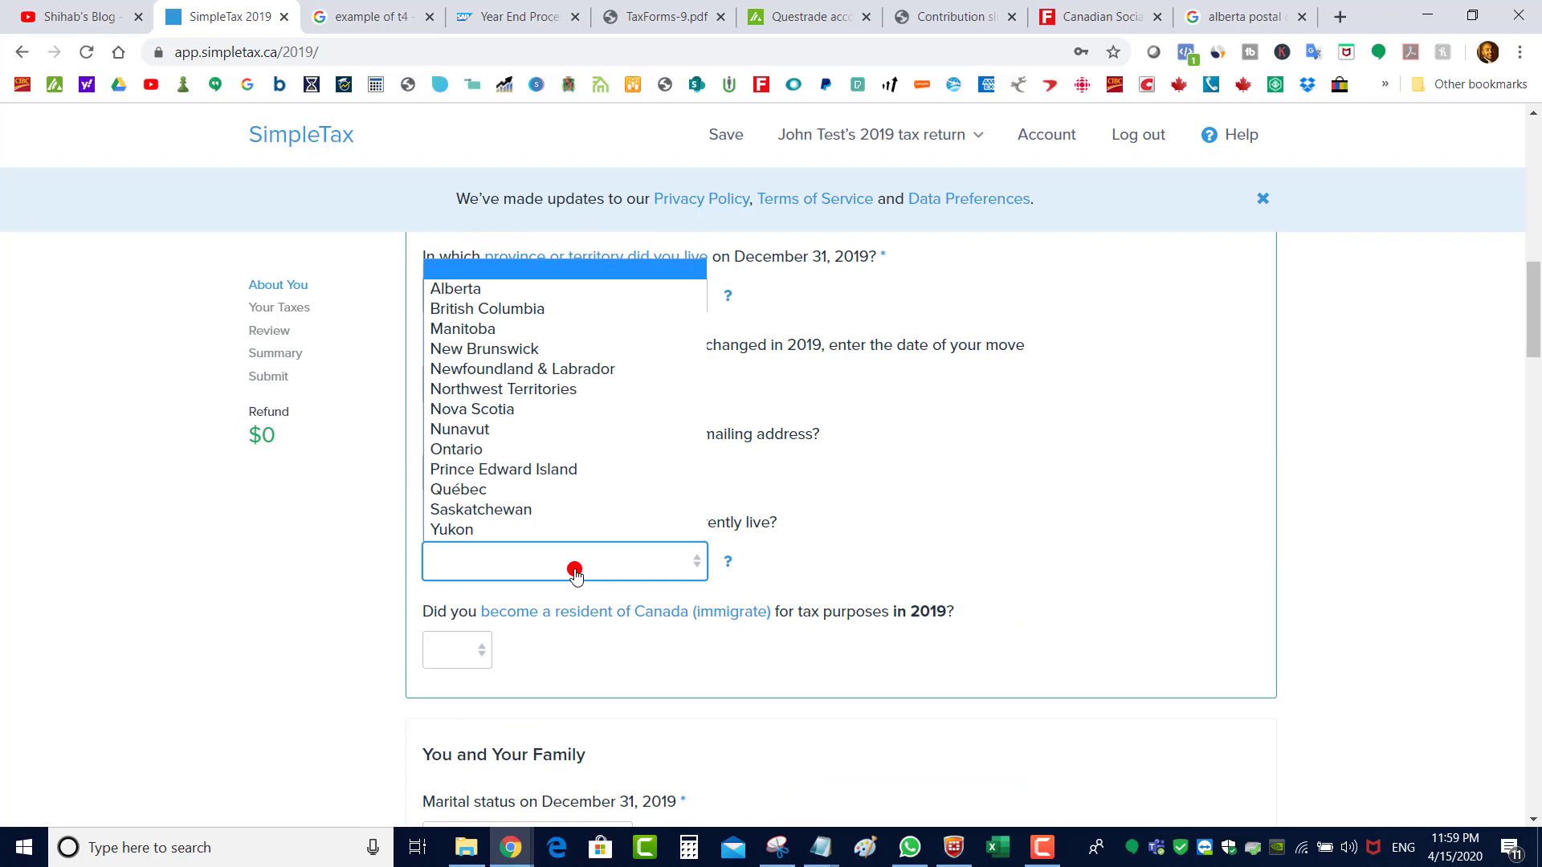
click(575, 570)
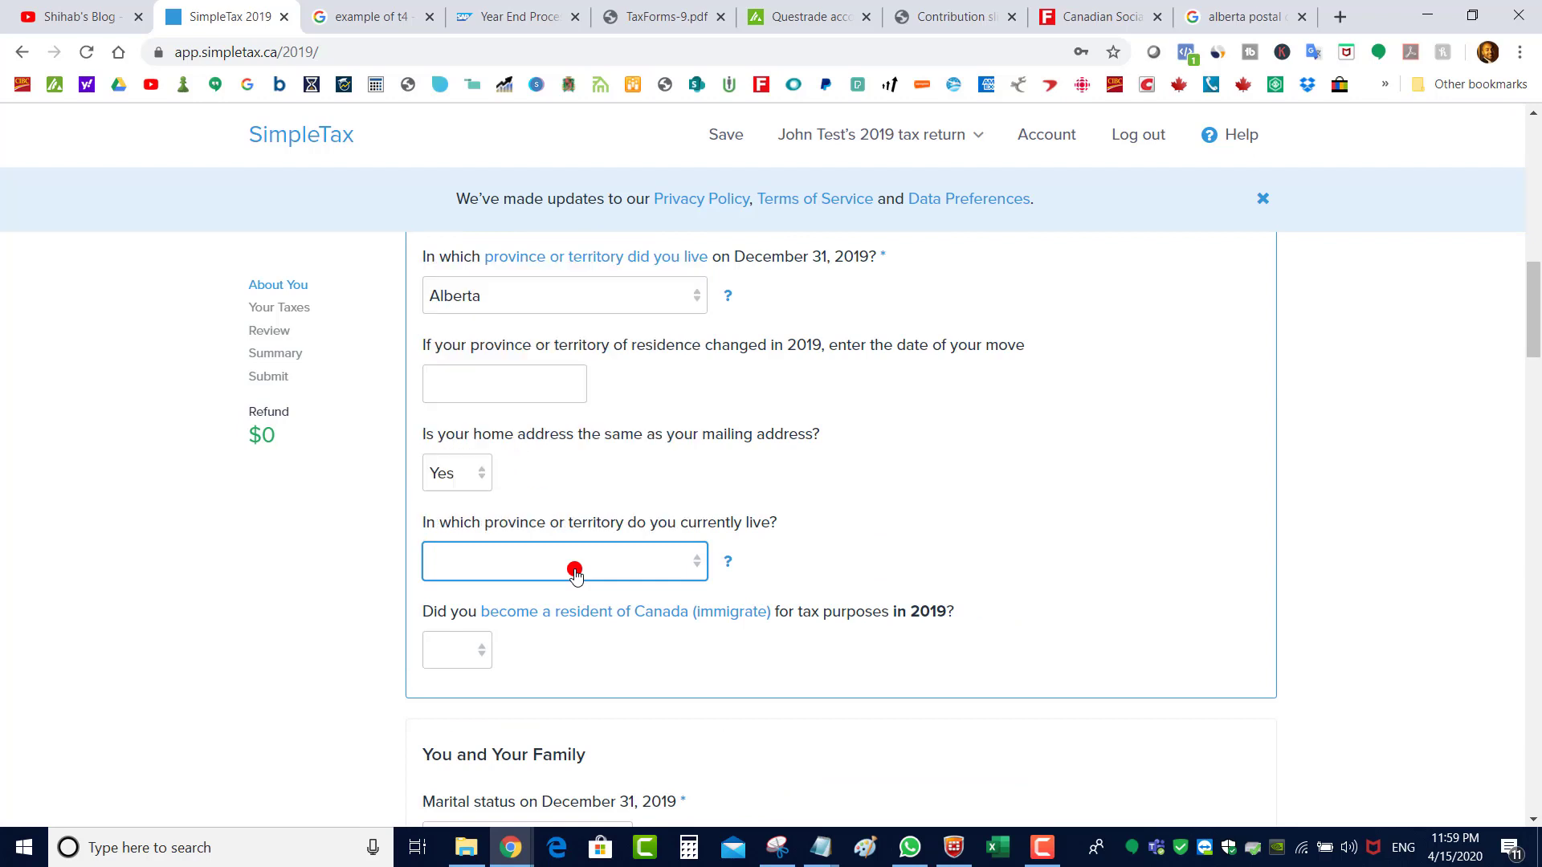
click(575, 570)
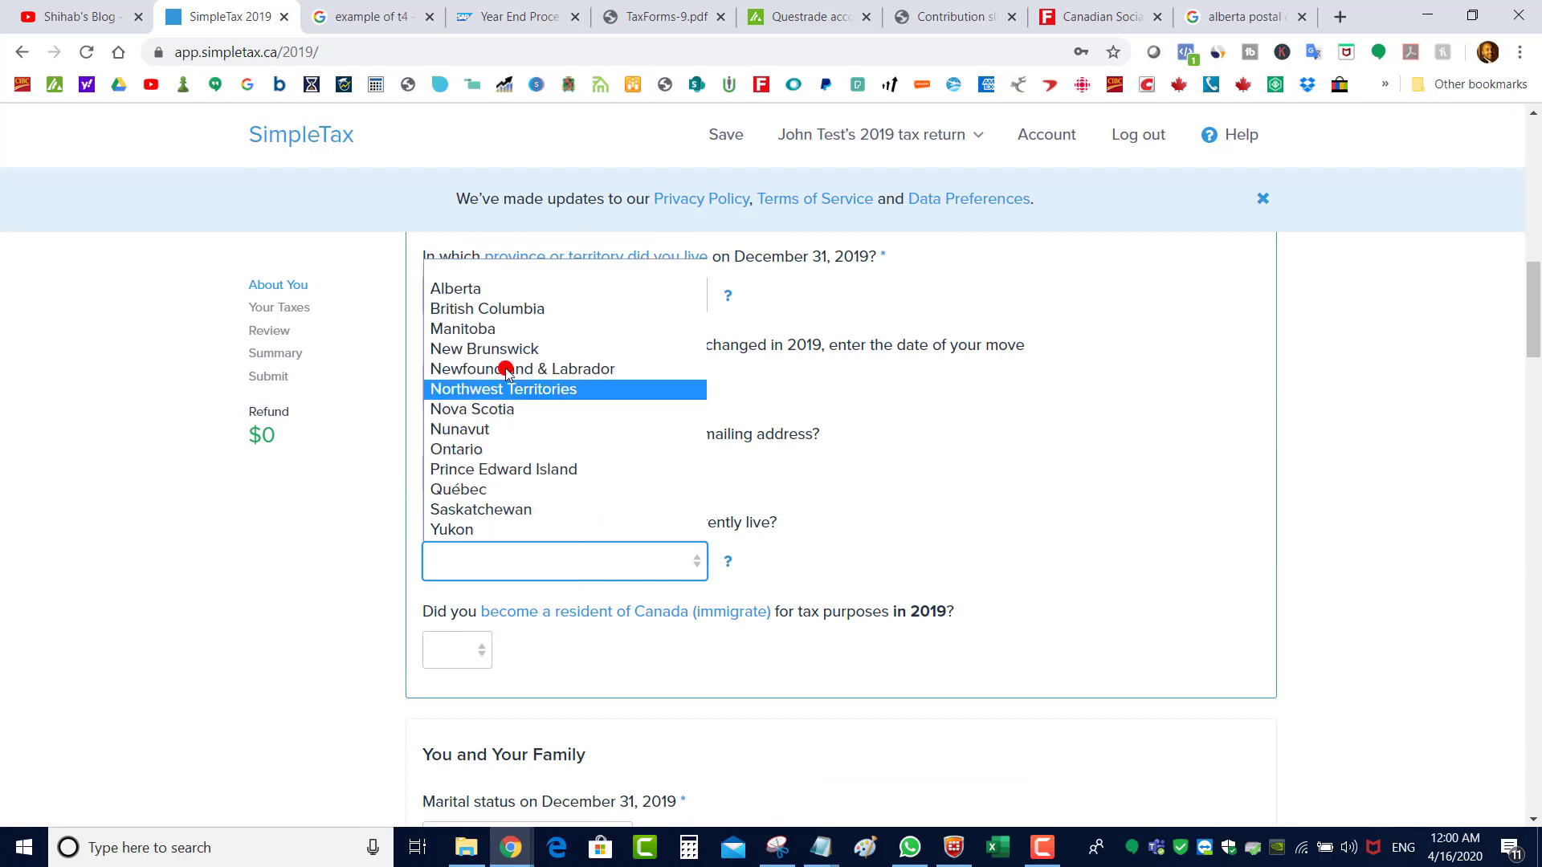
click(498, 288)
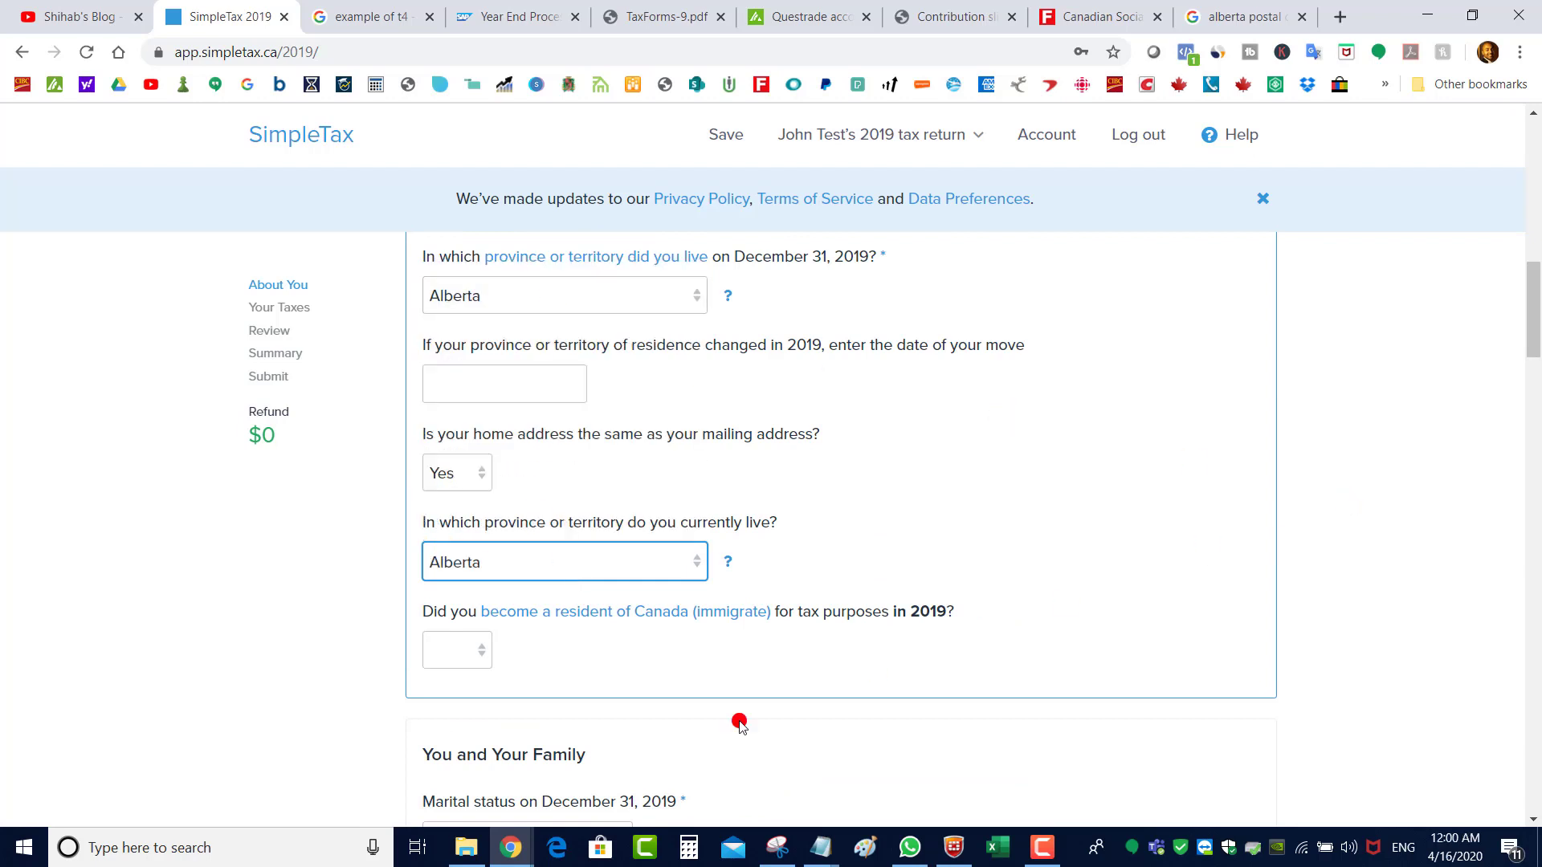
click(466, 656)
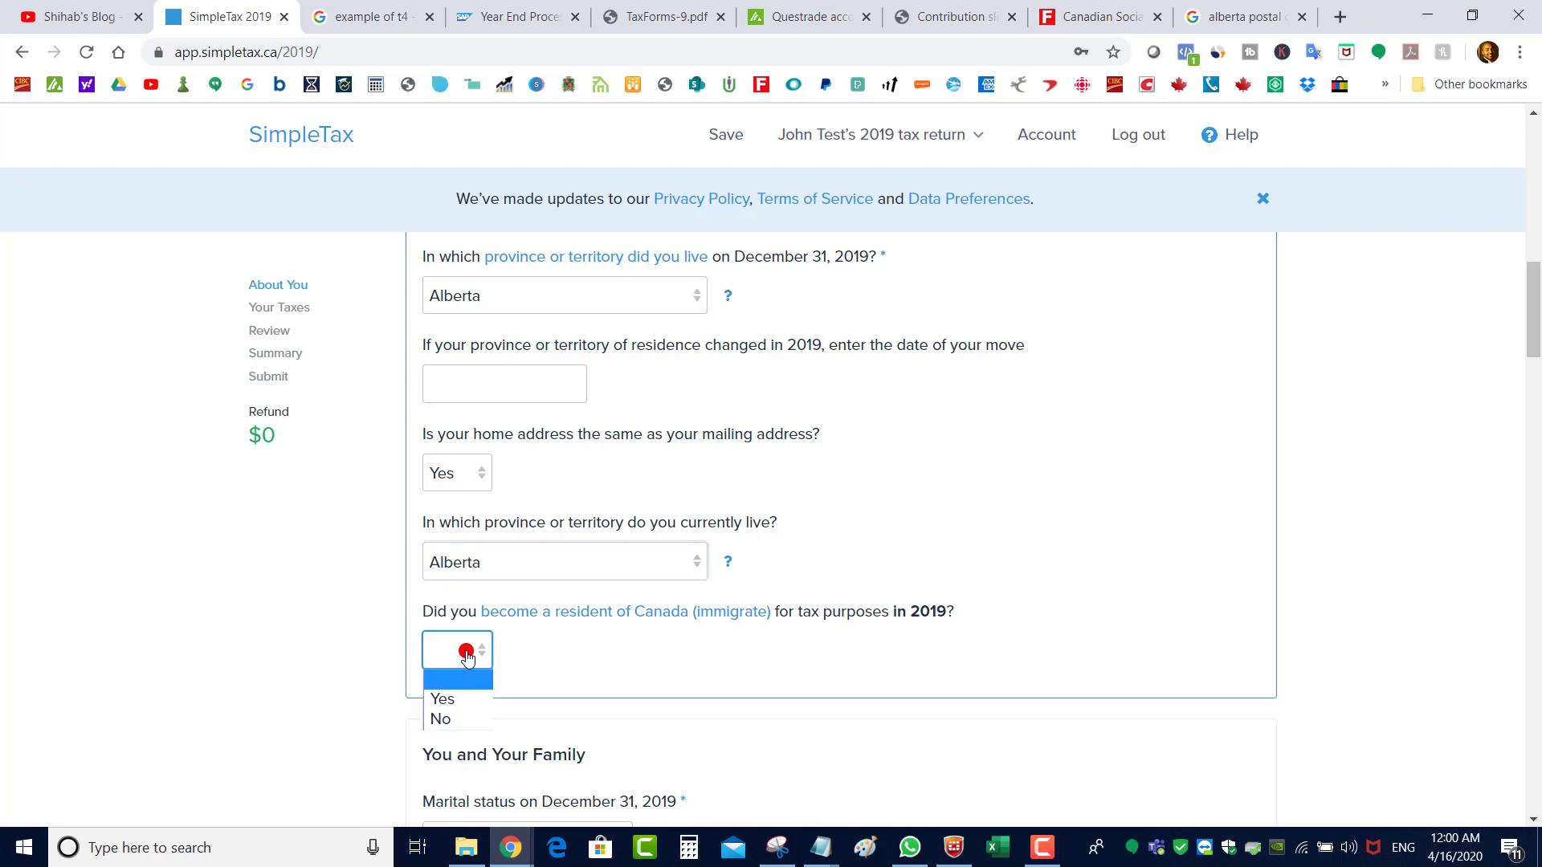
click(458, 718)
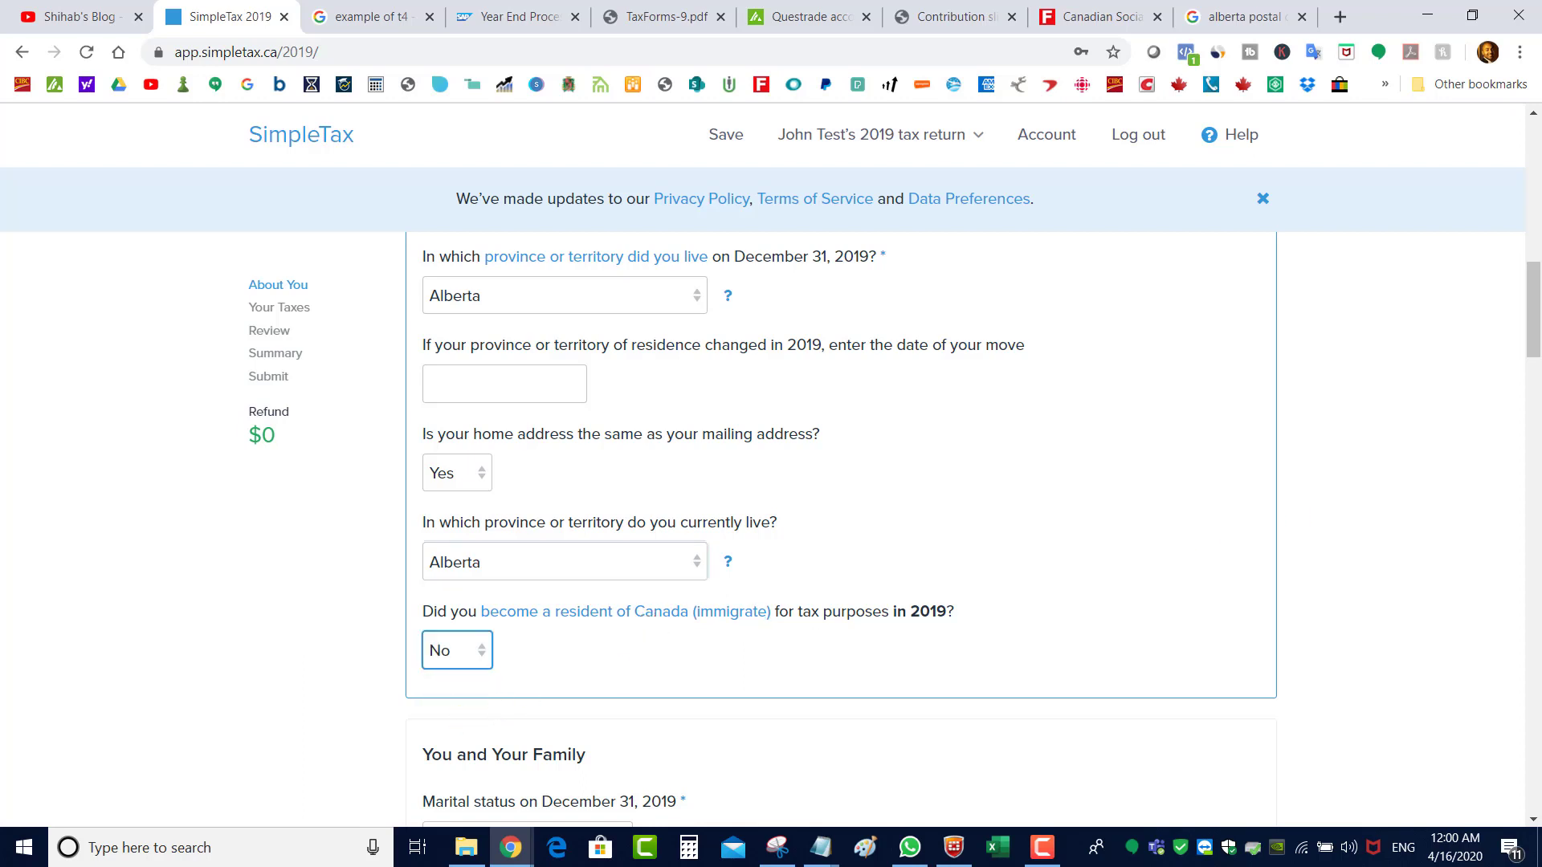
drag(1536, 312, 1536, 369)
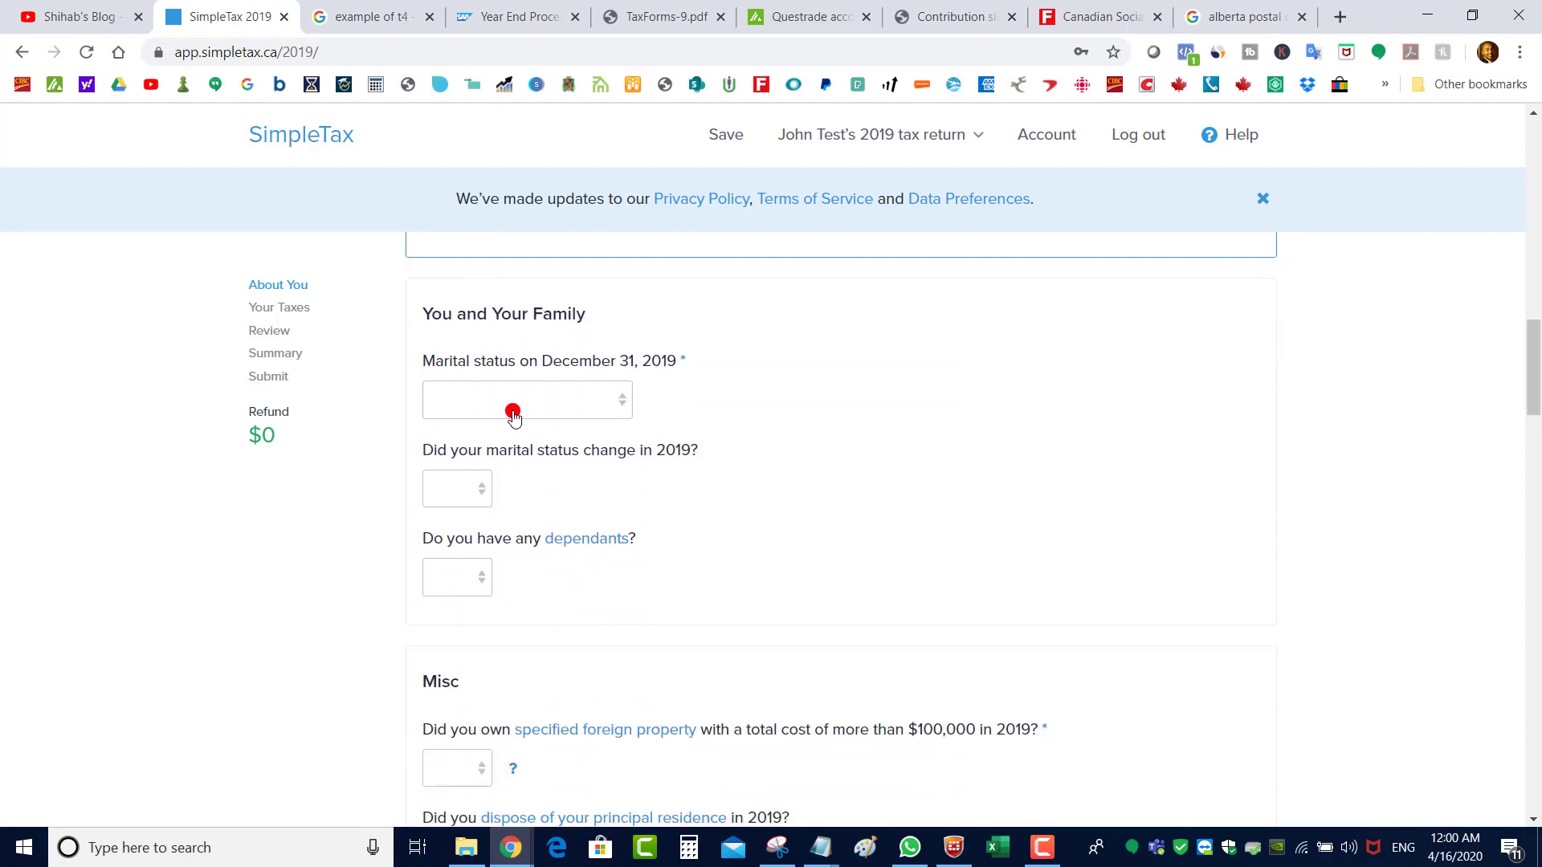
Set marital status to Single, with no status change and no dependants
click(519, 400)
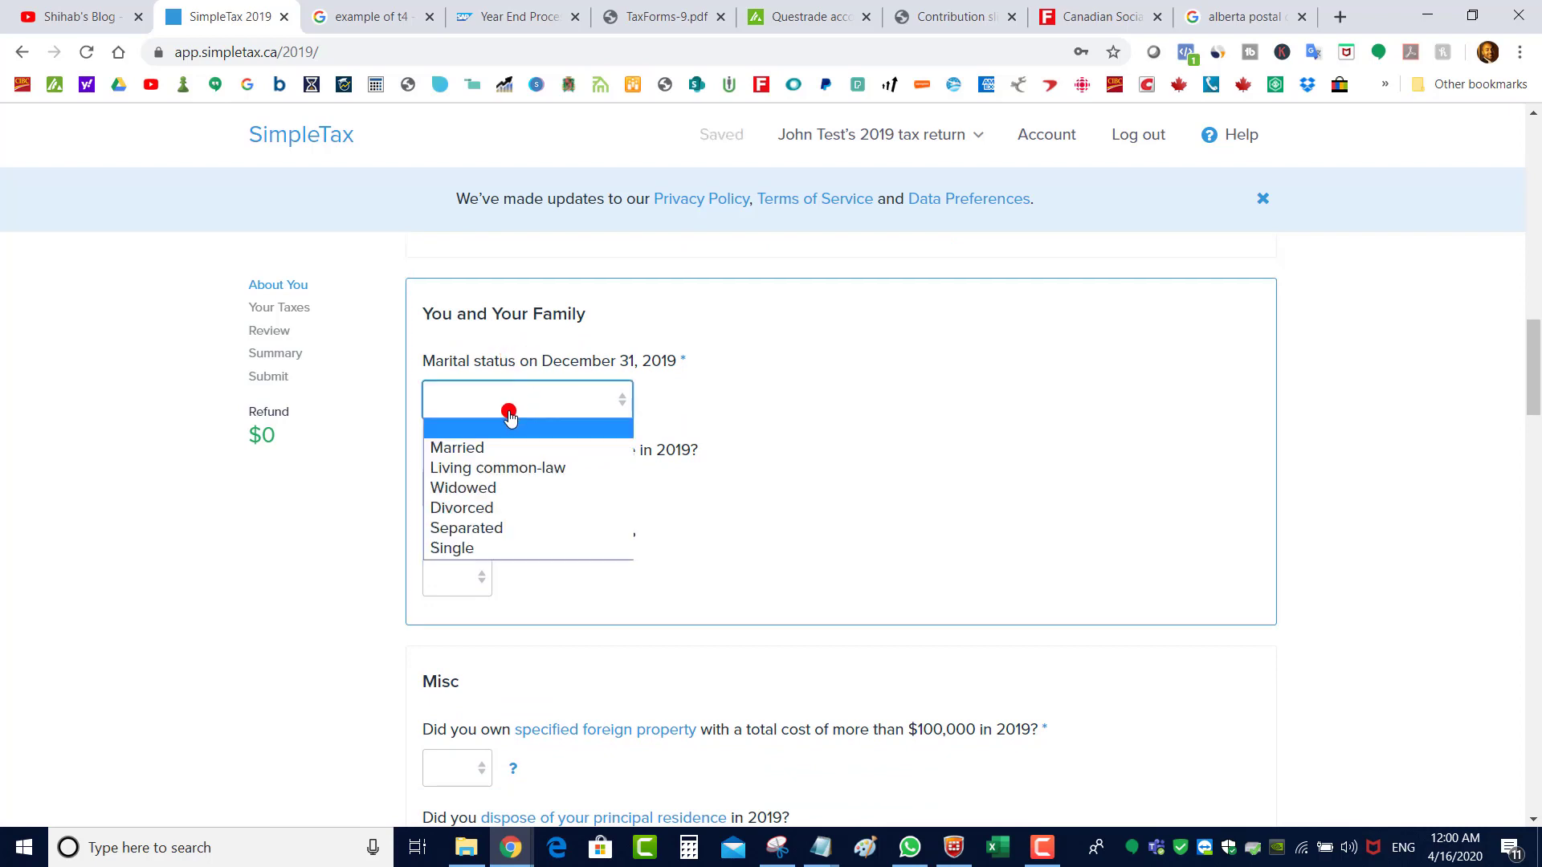
click(495, 551)
click(448, 492)
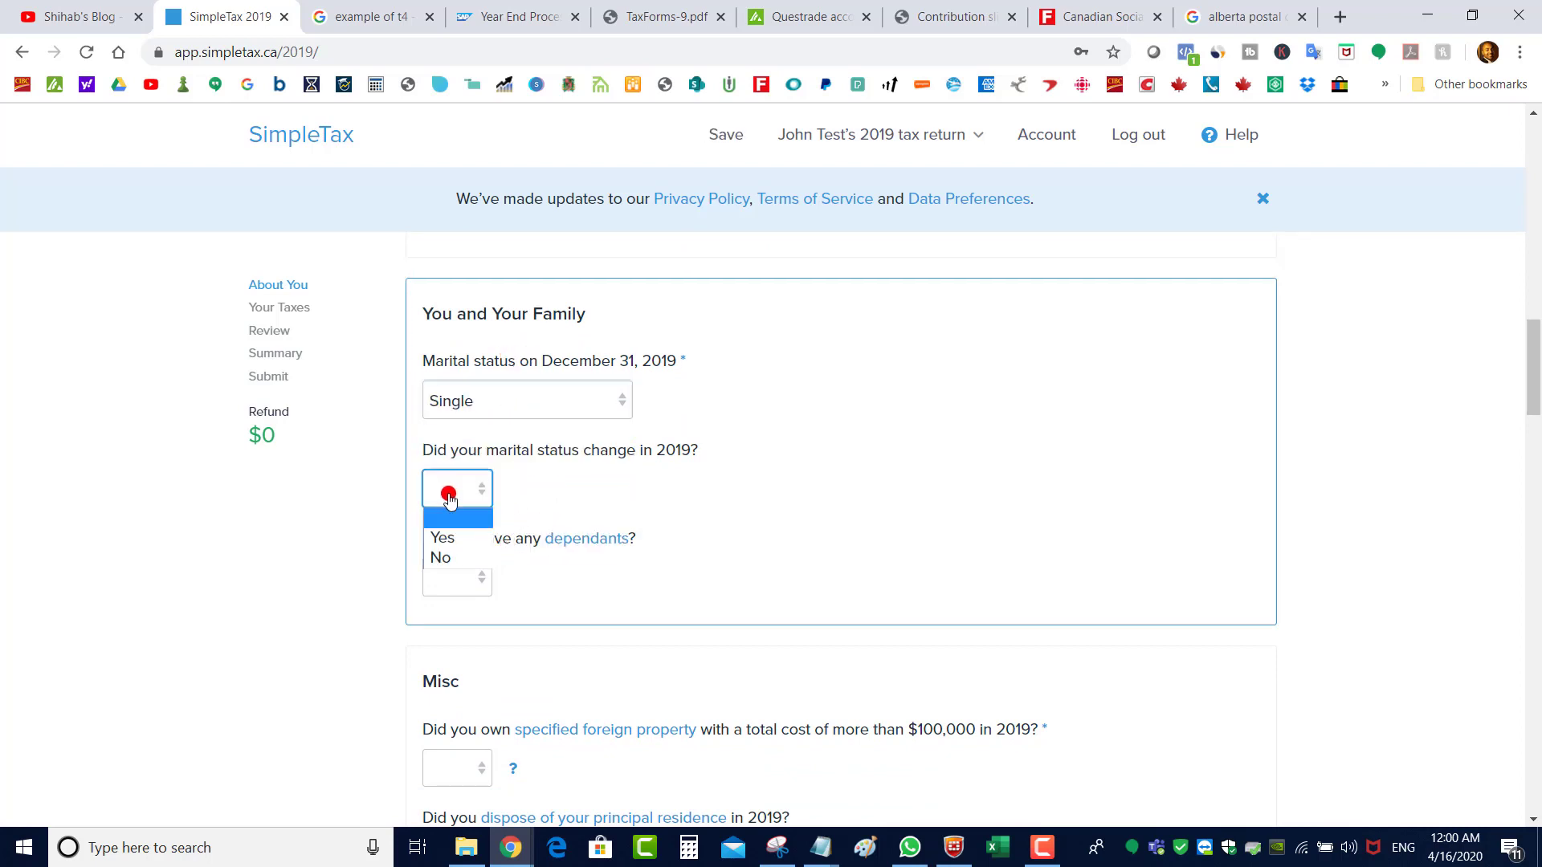
click(442, 557)
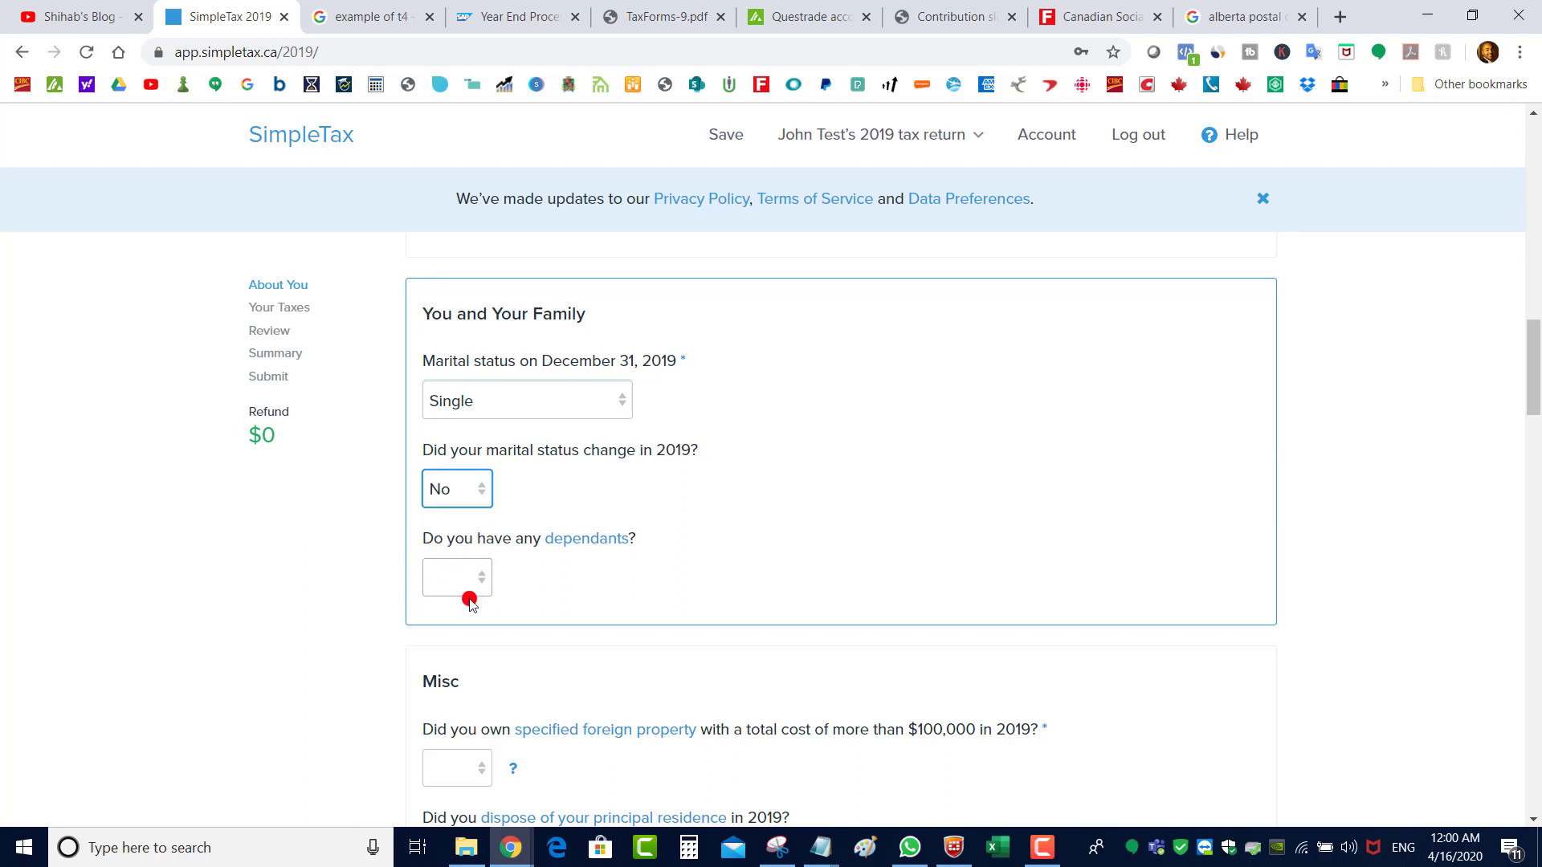
click(465, 584)
click(469, 640)
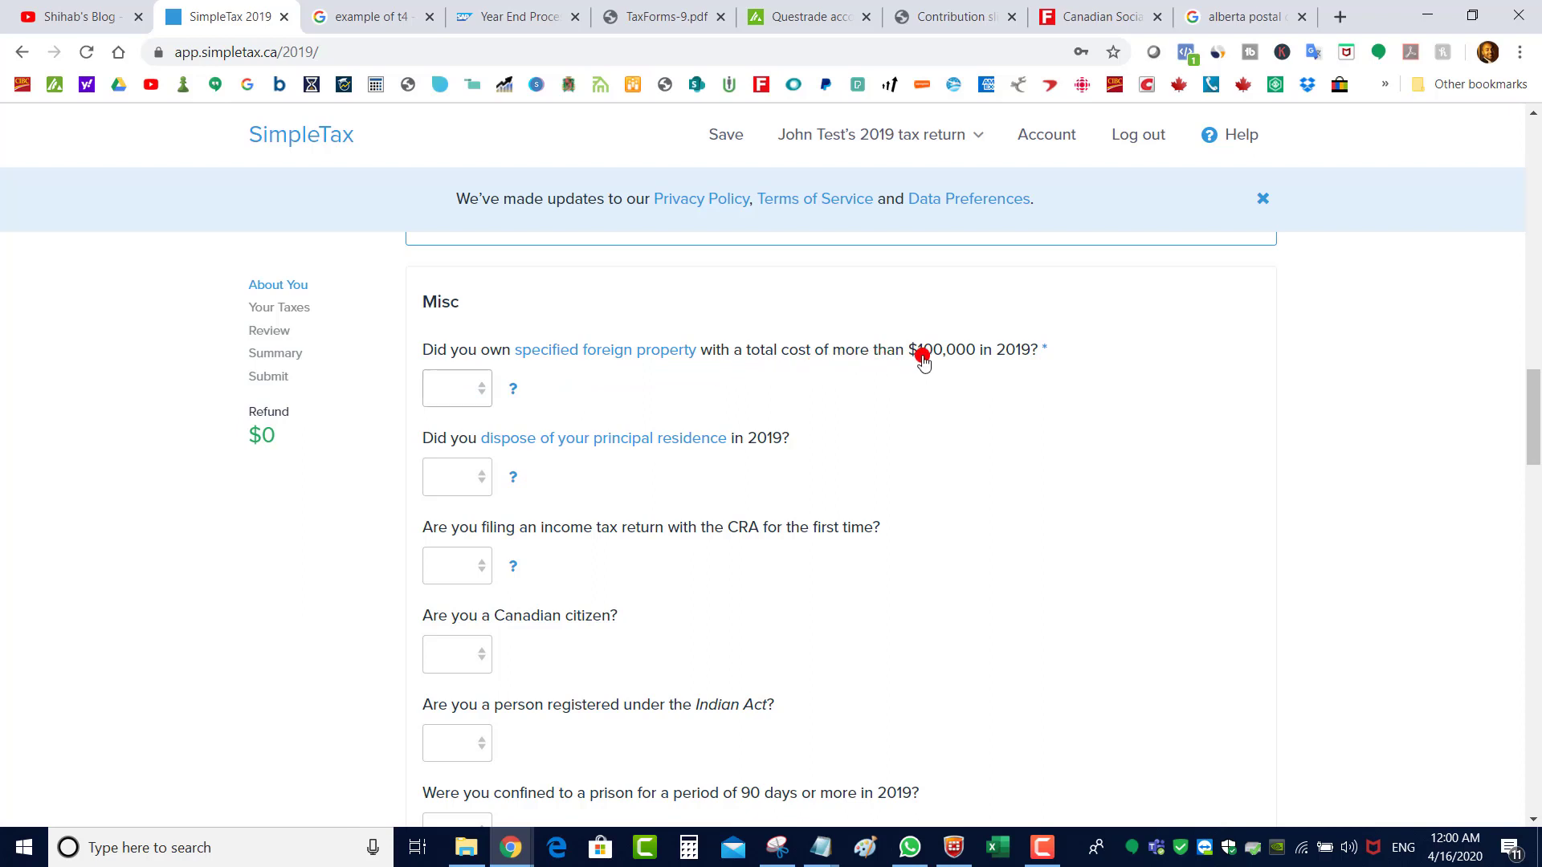
Answer No to foreign property over $100,000, principal residence disposal, and first-time filing
click(474, 388)
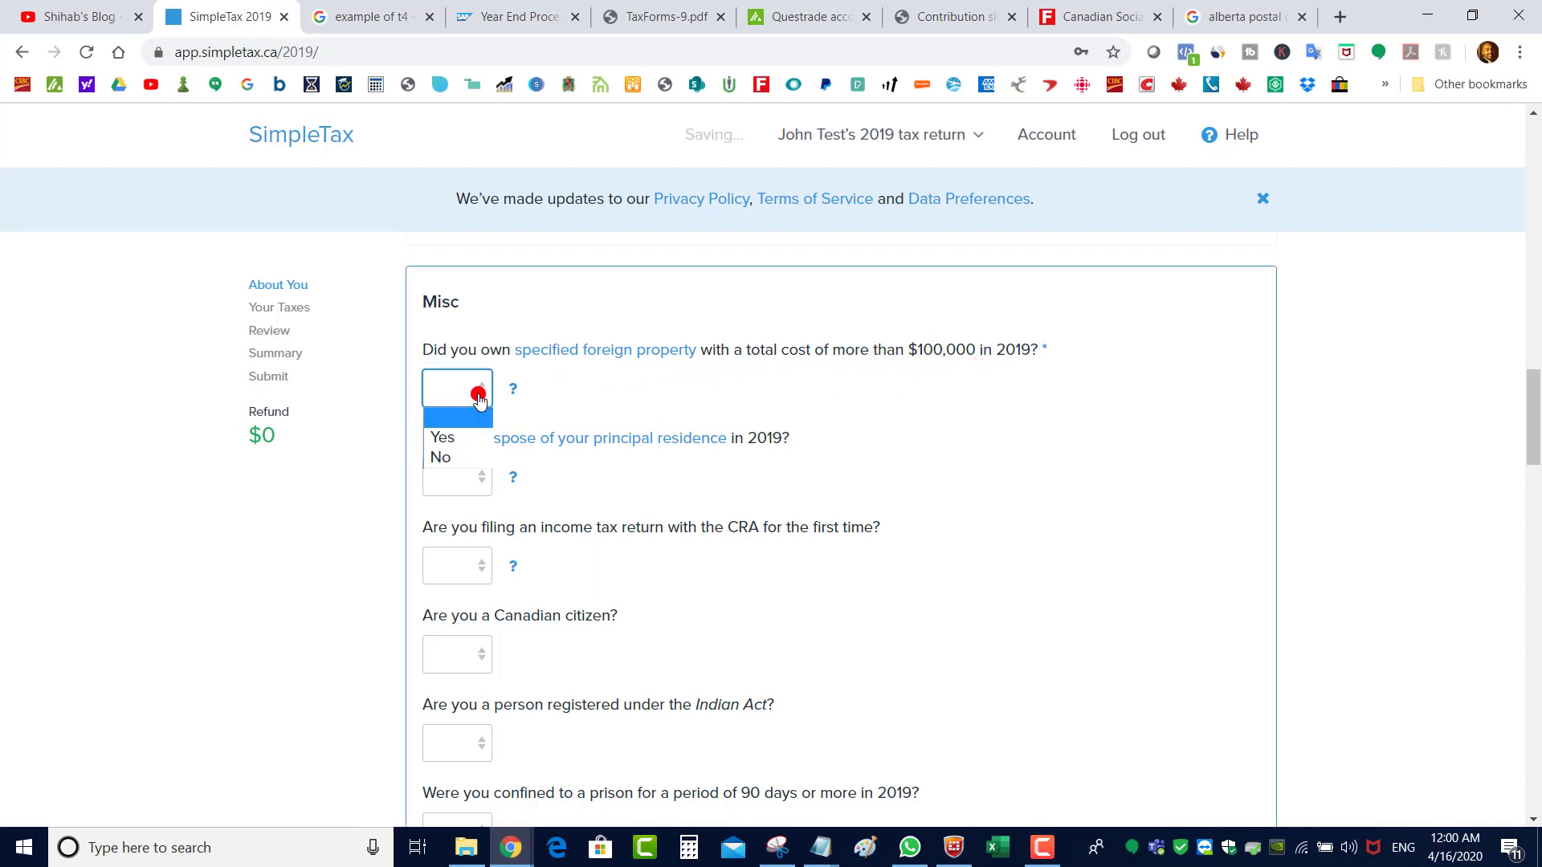
click(447, 451)
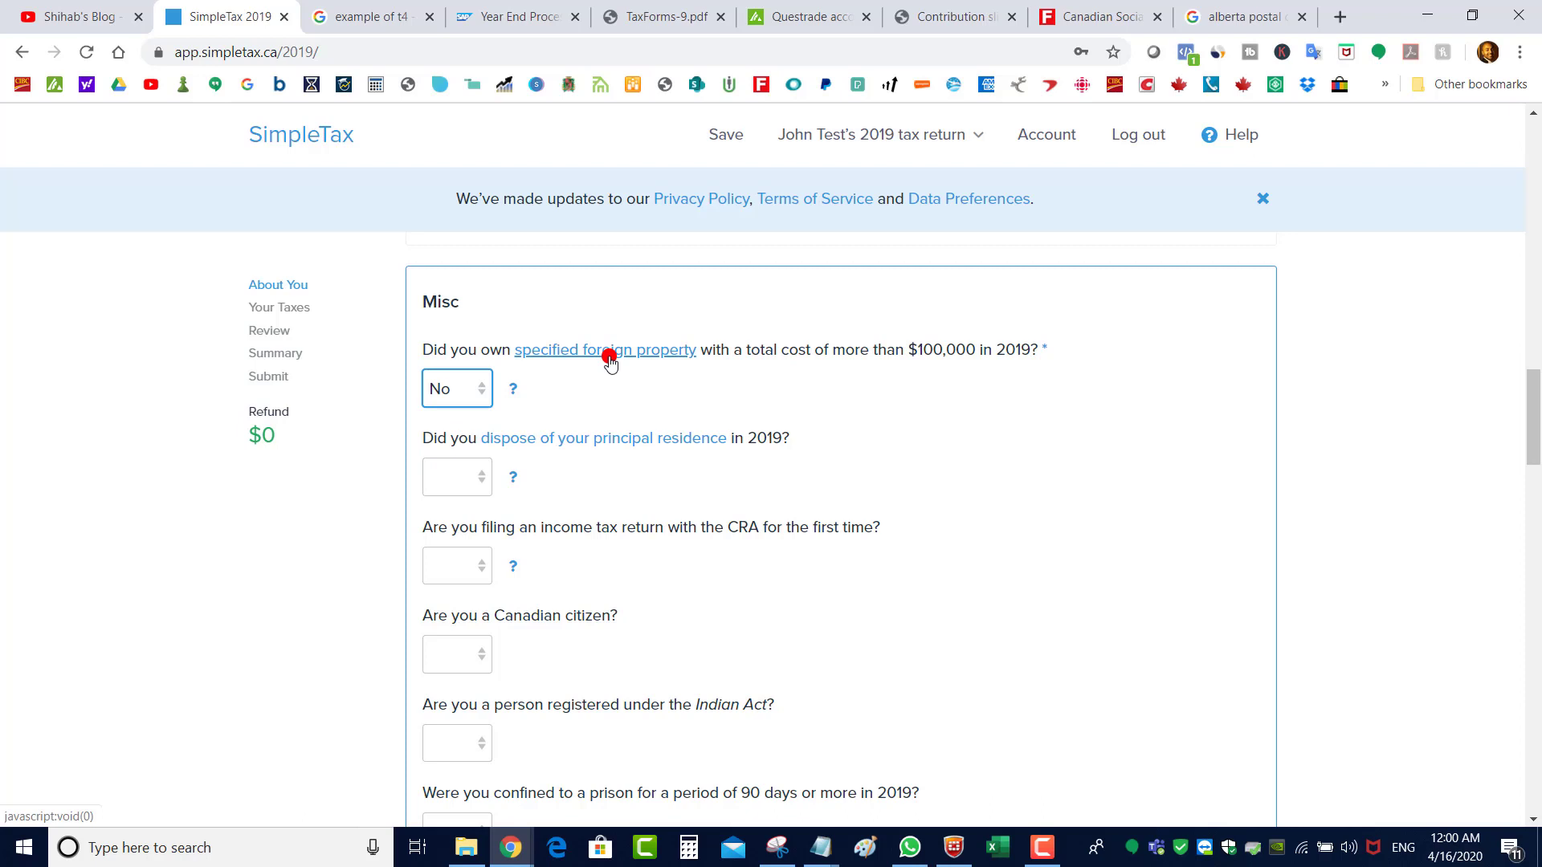
click(460, 481)
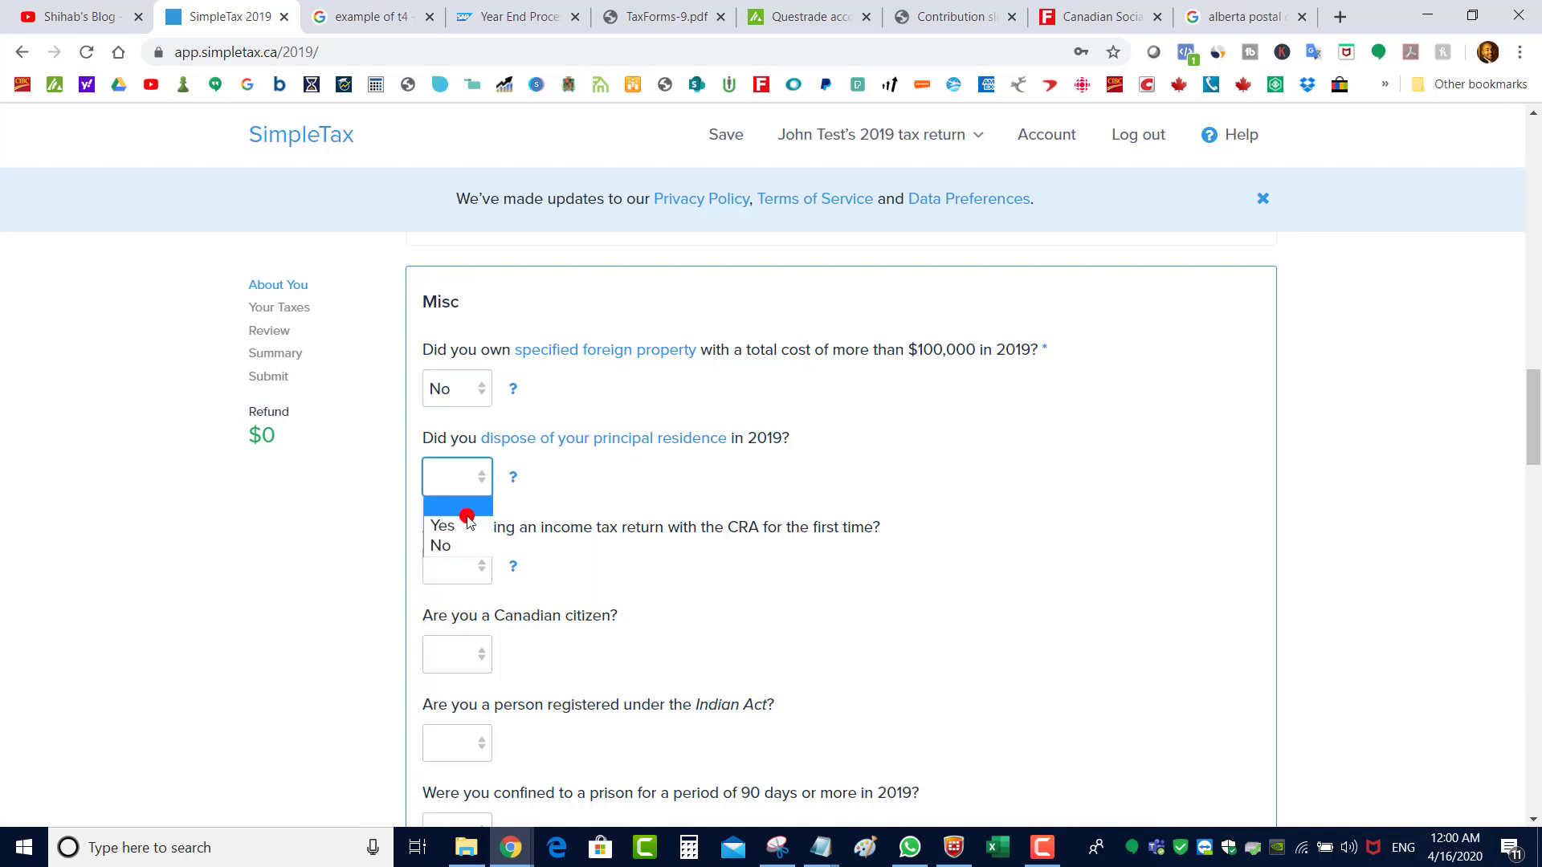
click(464, 545)
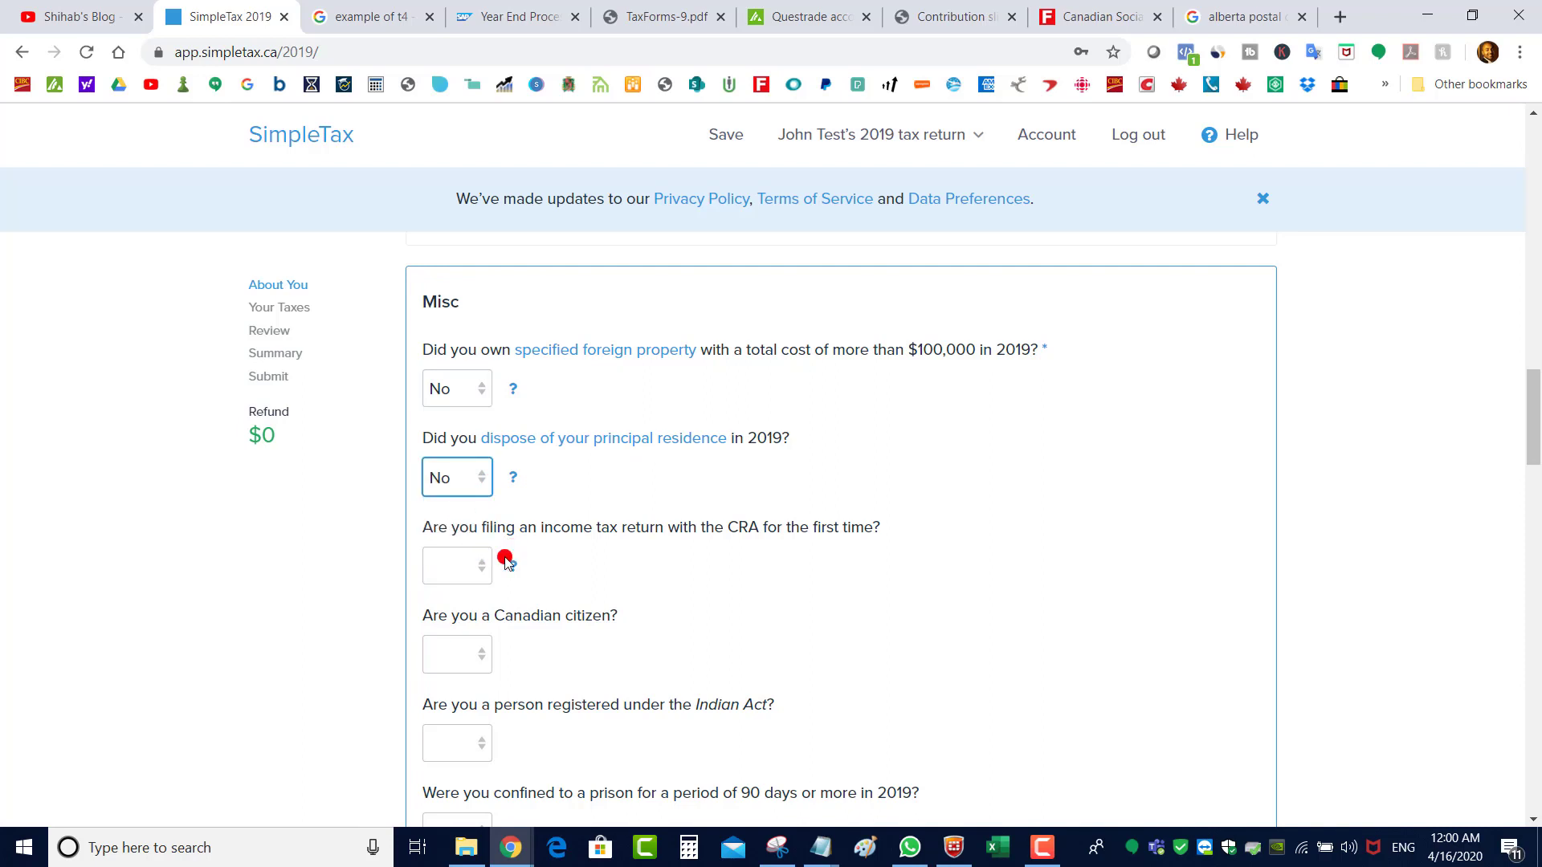
click(457, 567)
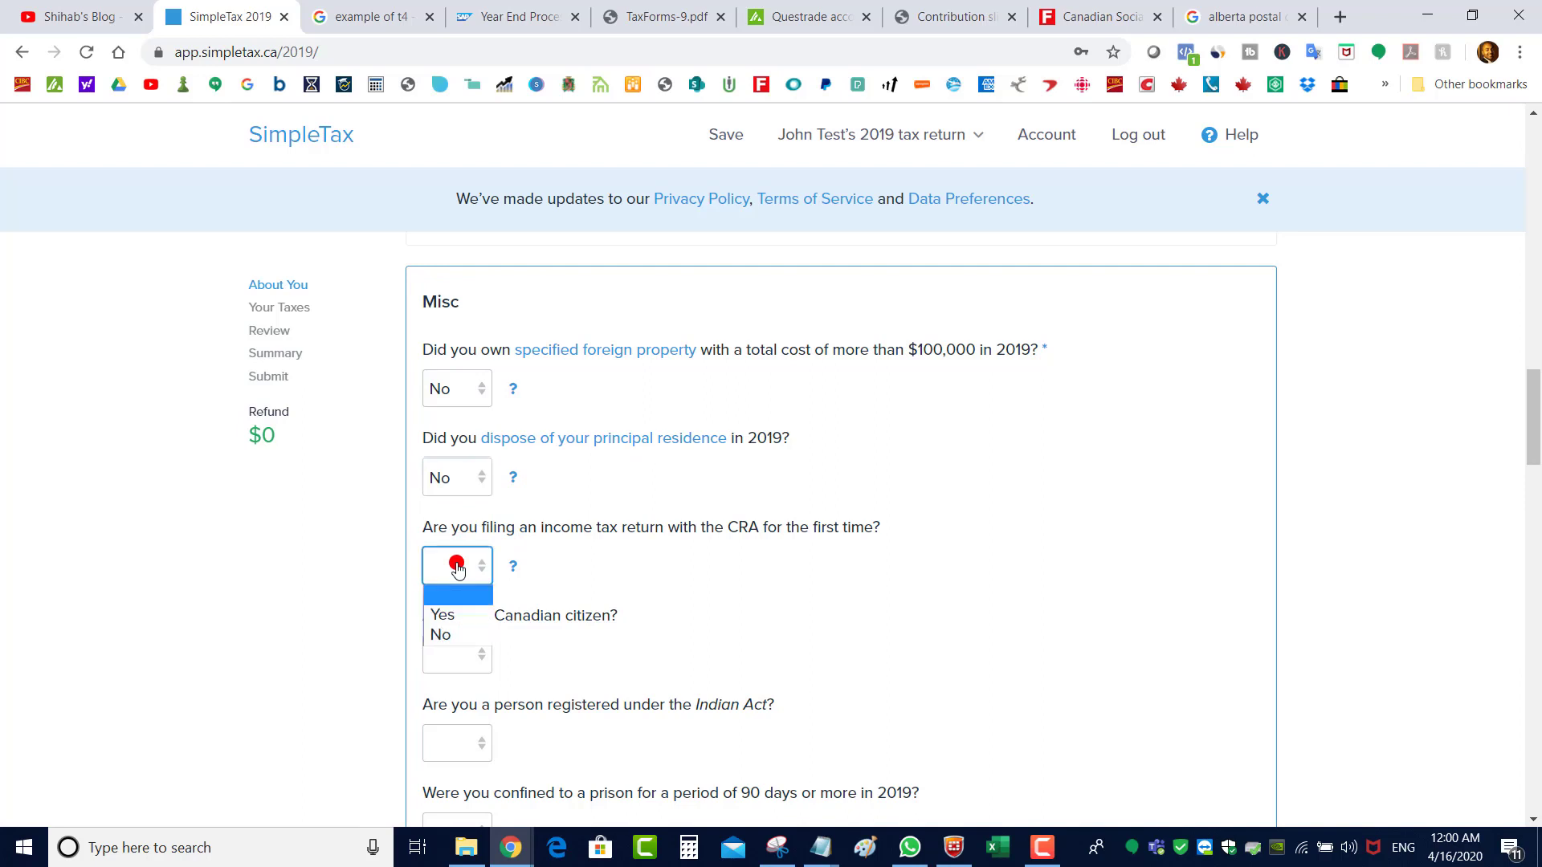
click(464, 633)
scroll(473, 396, down, 3)
Answer Yes to Canadian citizenship and Elections Canada sharing, No to Indian Act registration
click(472, 396)
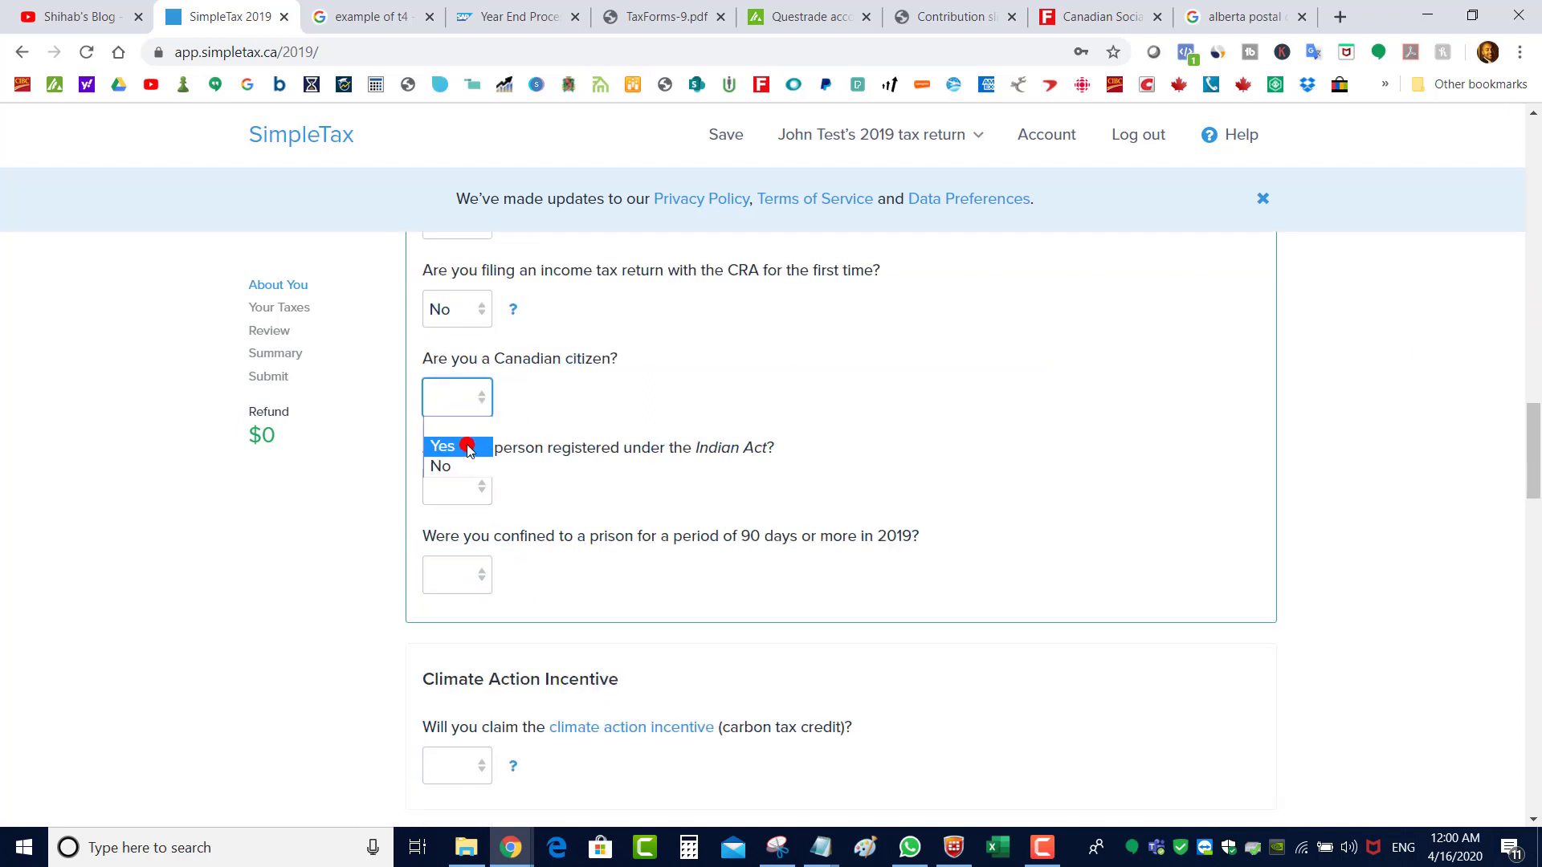
click(470, 440)
click(489, 544)
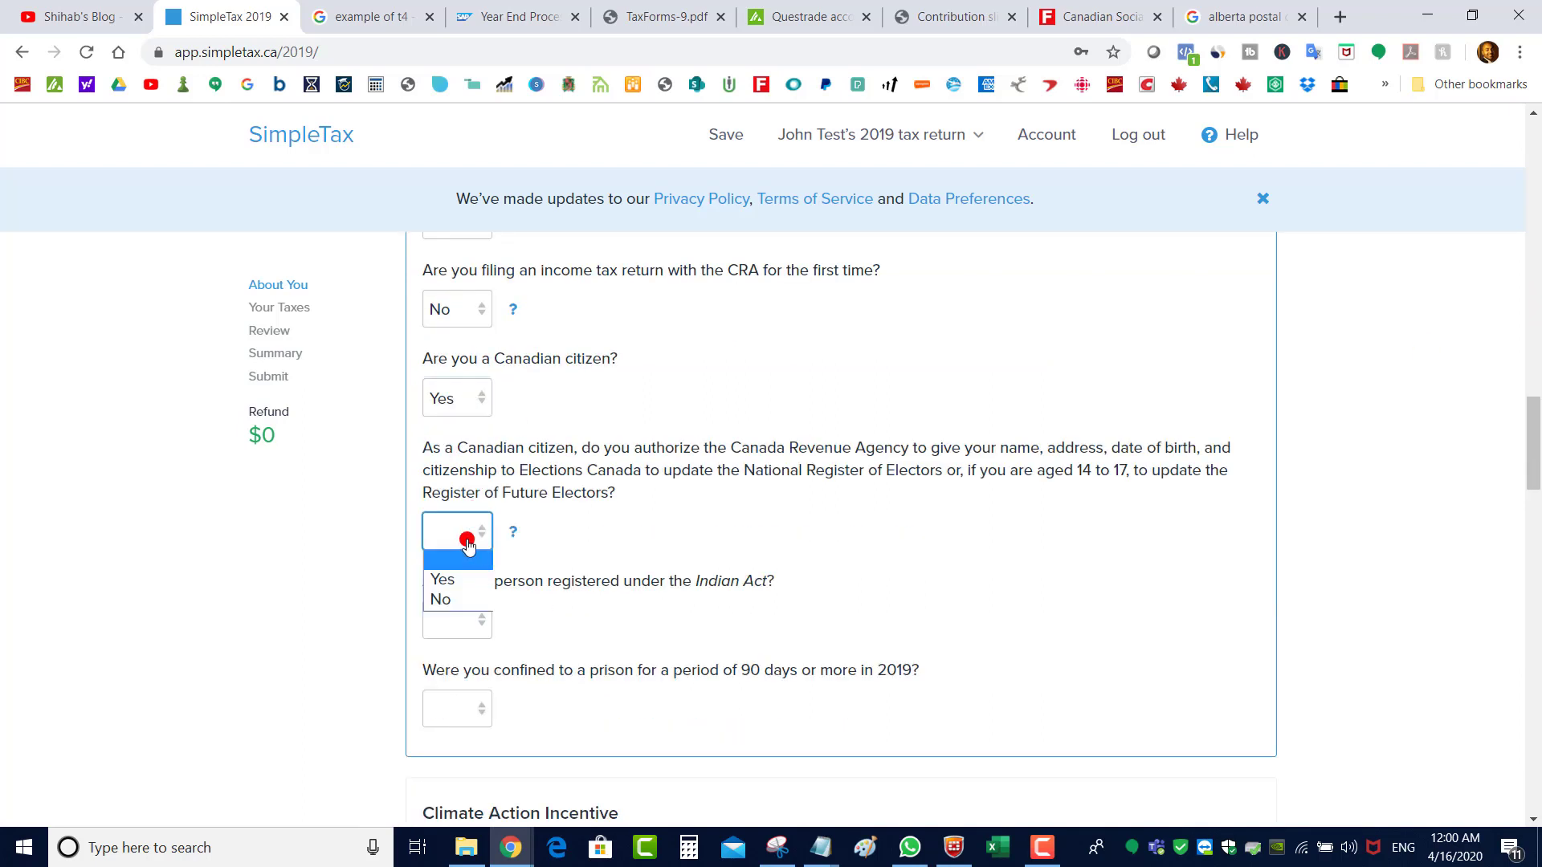
click(441, 579)
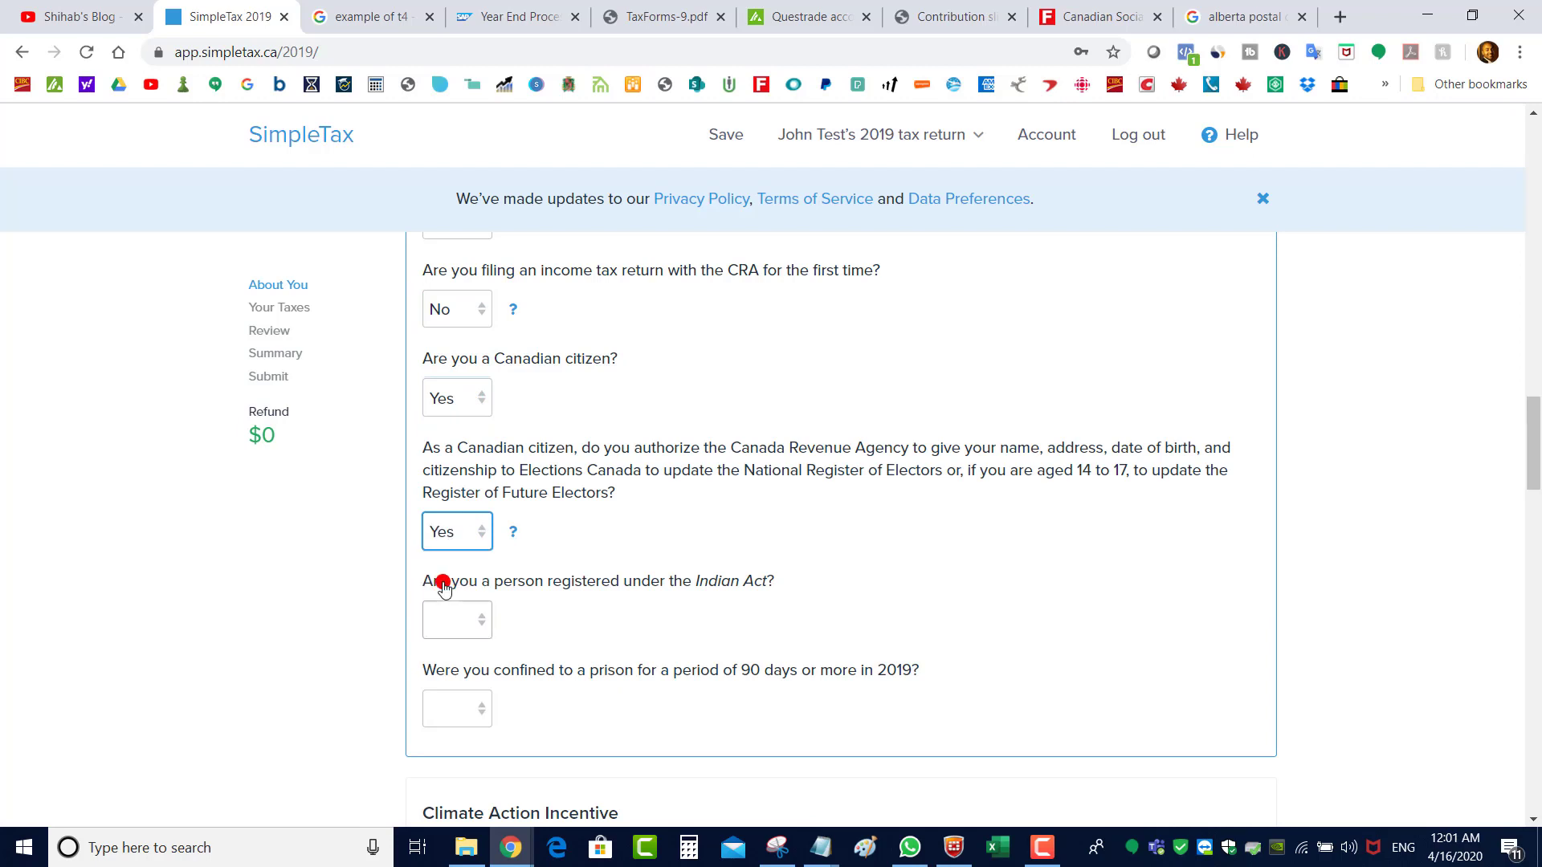
click(453, 627)
click(458, 688)
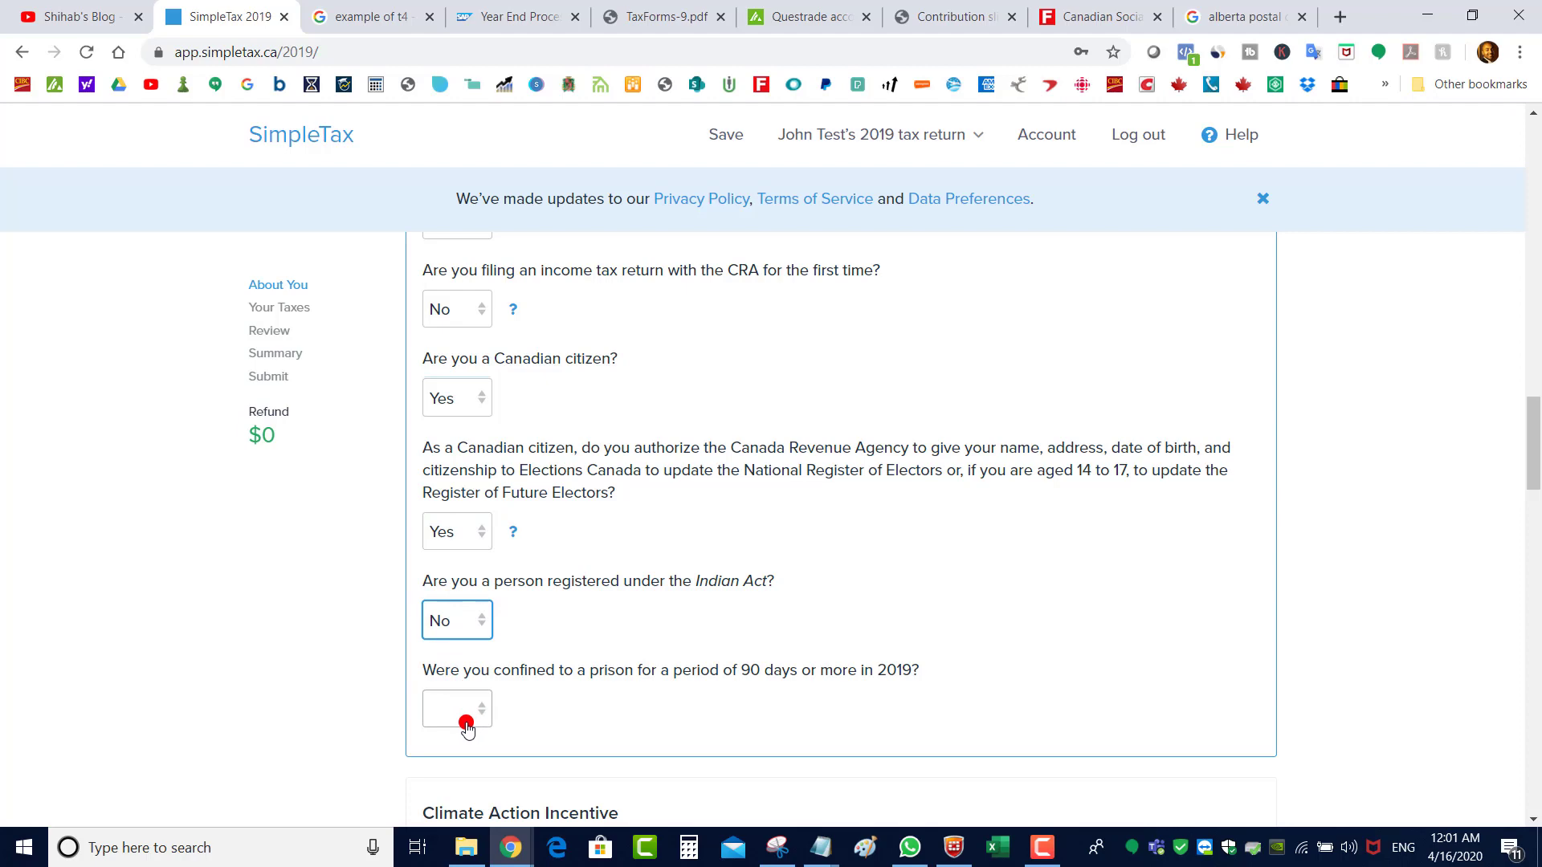
click(464, 717)
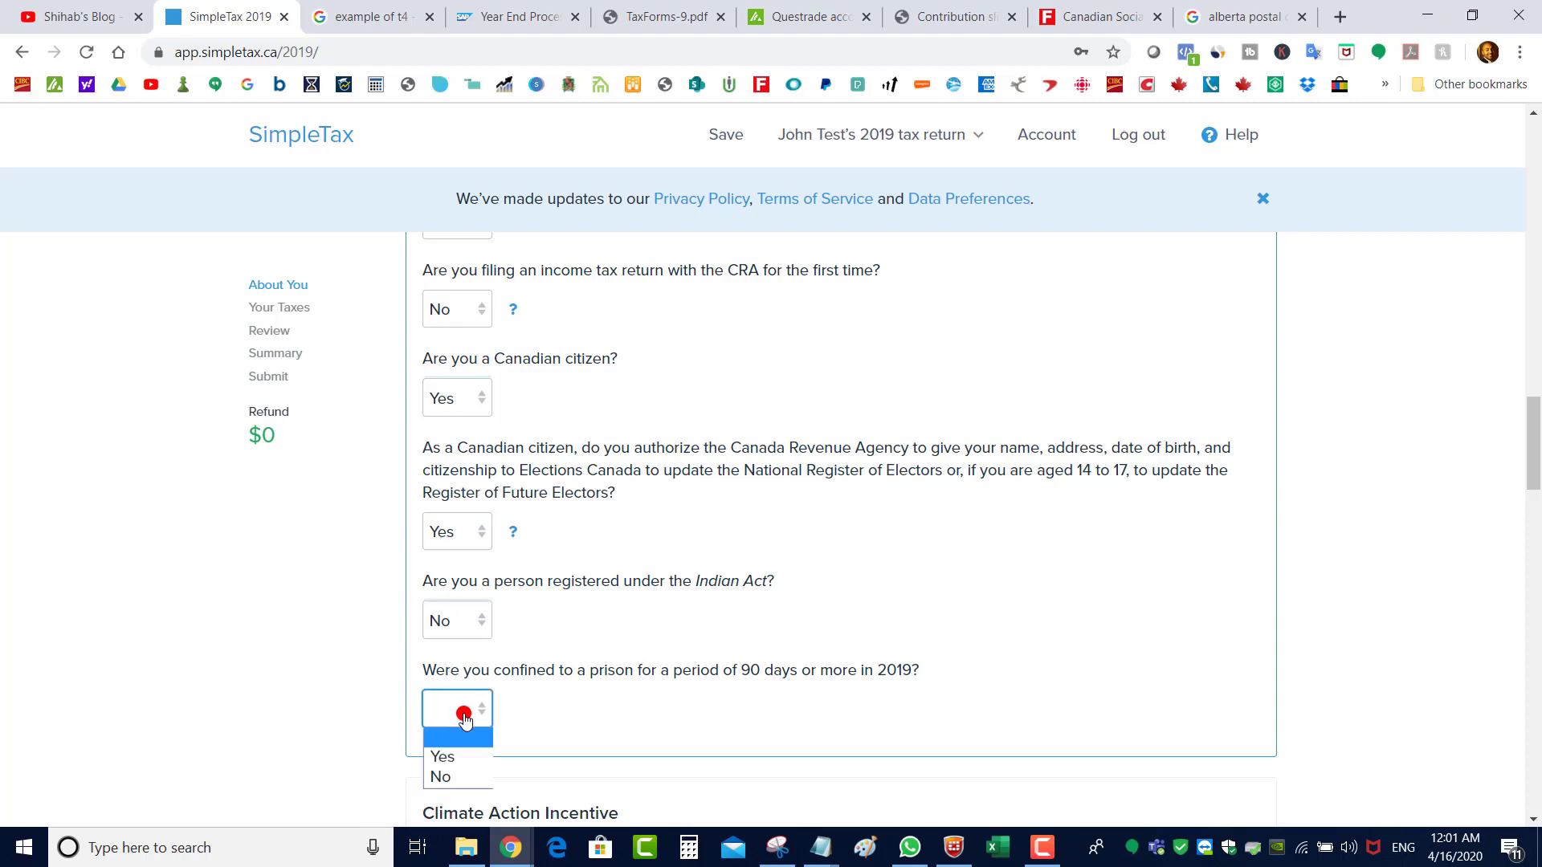
click(472, 778)
drag(1533, 458, 1536, 509)
drag(421, 401, 629, 408)
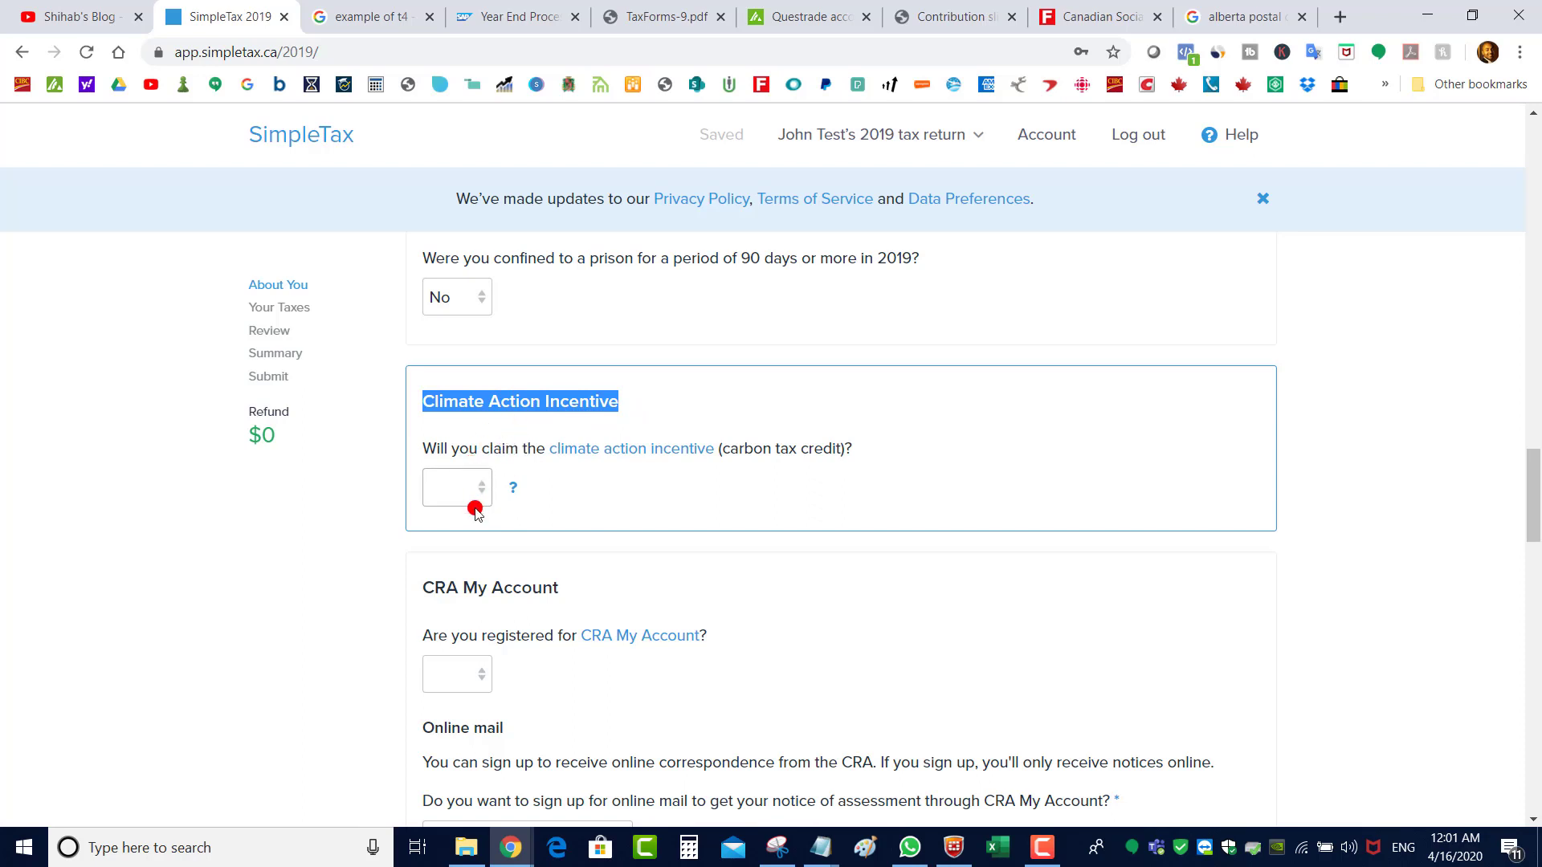
Answer Yes to the Climate Action Incentive, raising the refund to $444
click(462, 485)
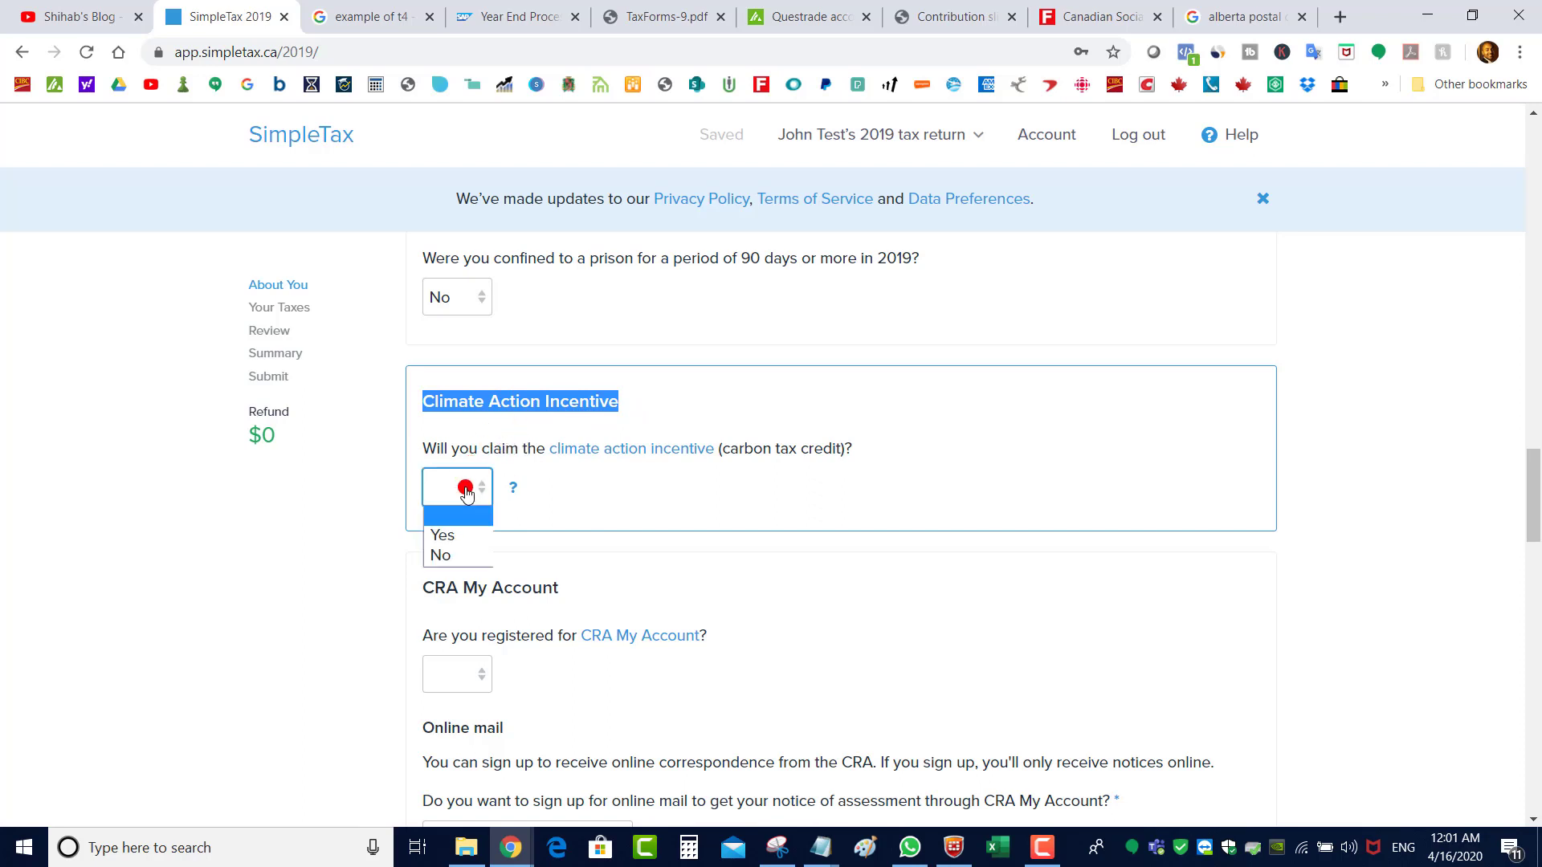
click(466, 535)
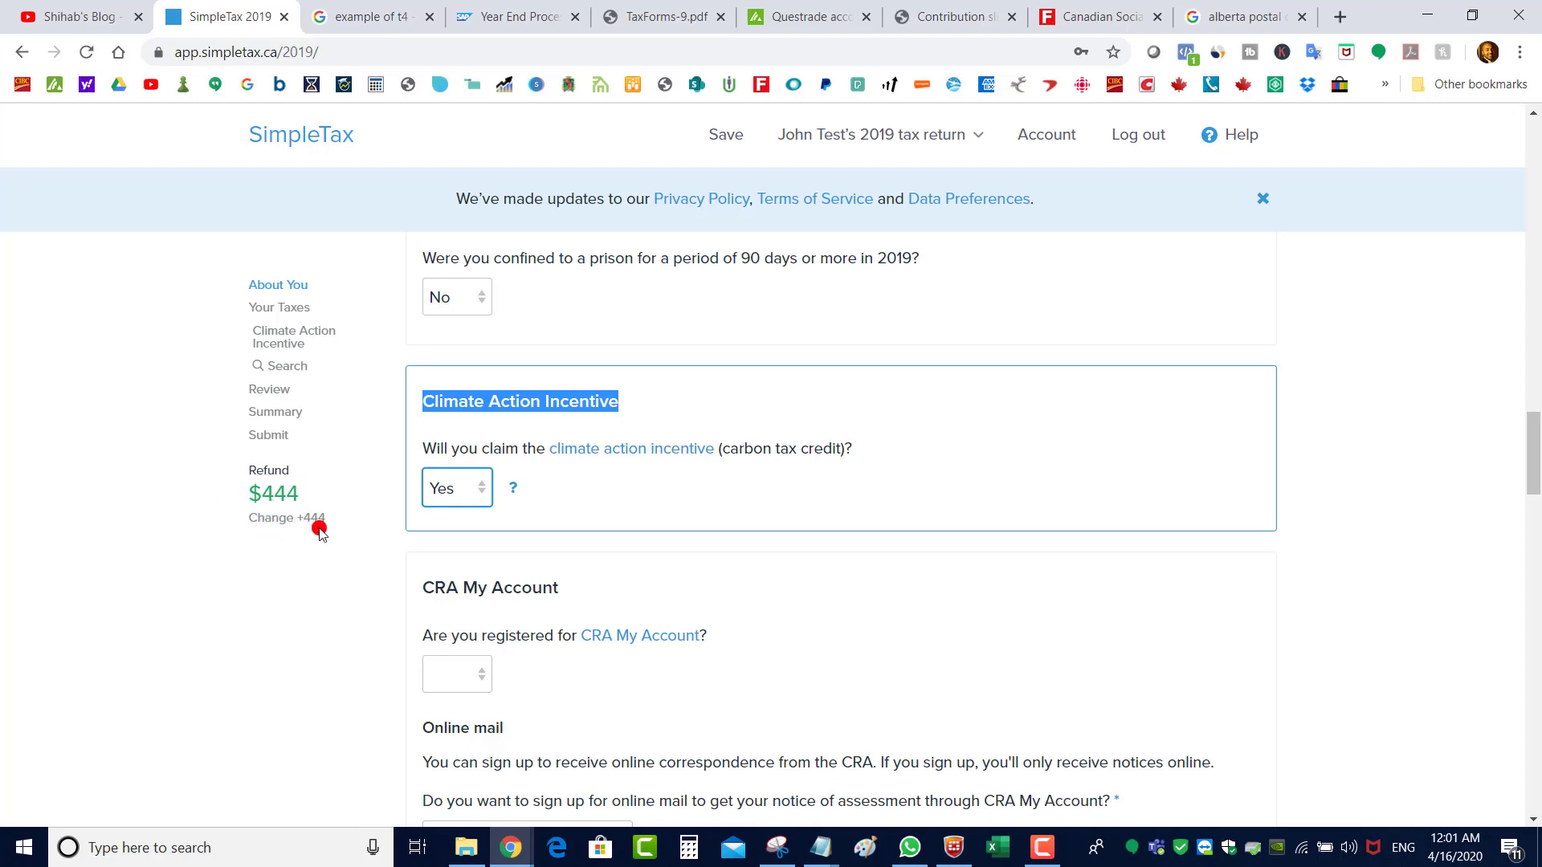
drag(1534, 444, 1540, 158)
scroll(562, 482, down, 10)
Switch the residence province to Québec and back to Alberta, confirming each province change
click(562, 489)
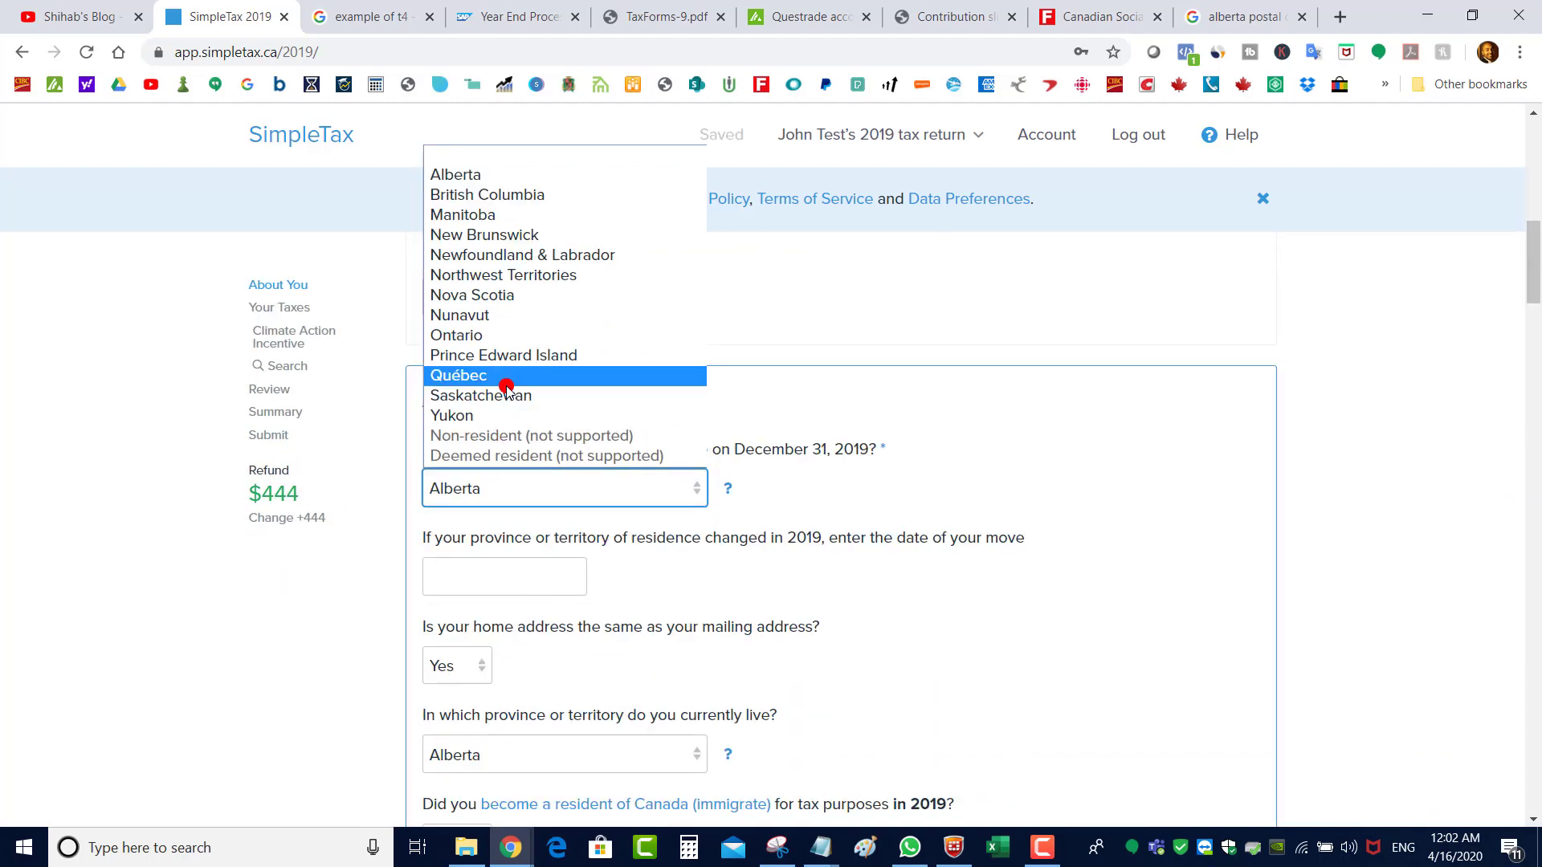
click(510, 382)
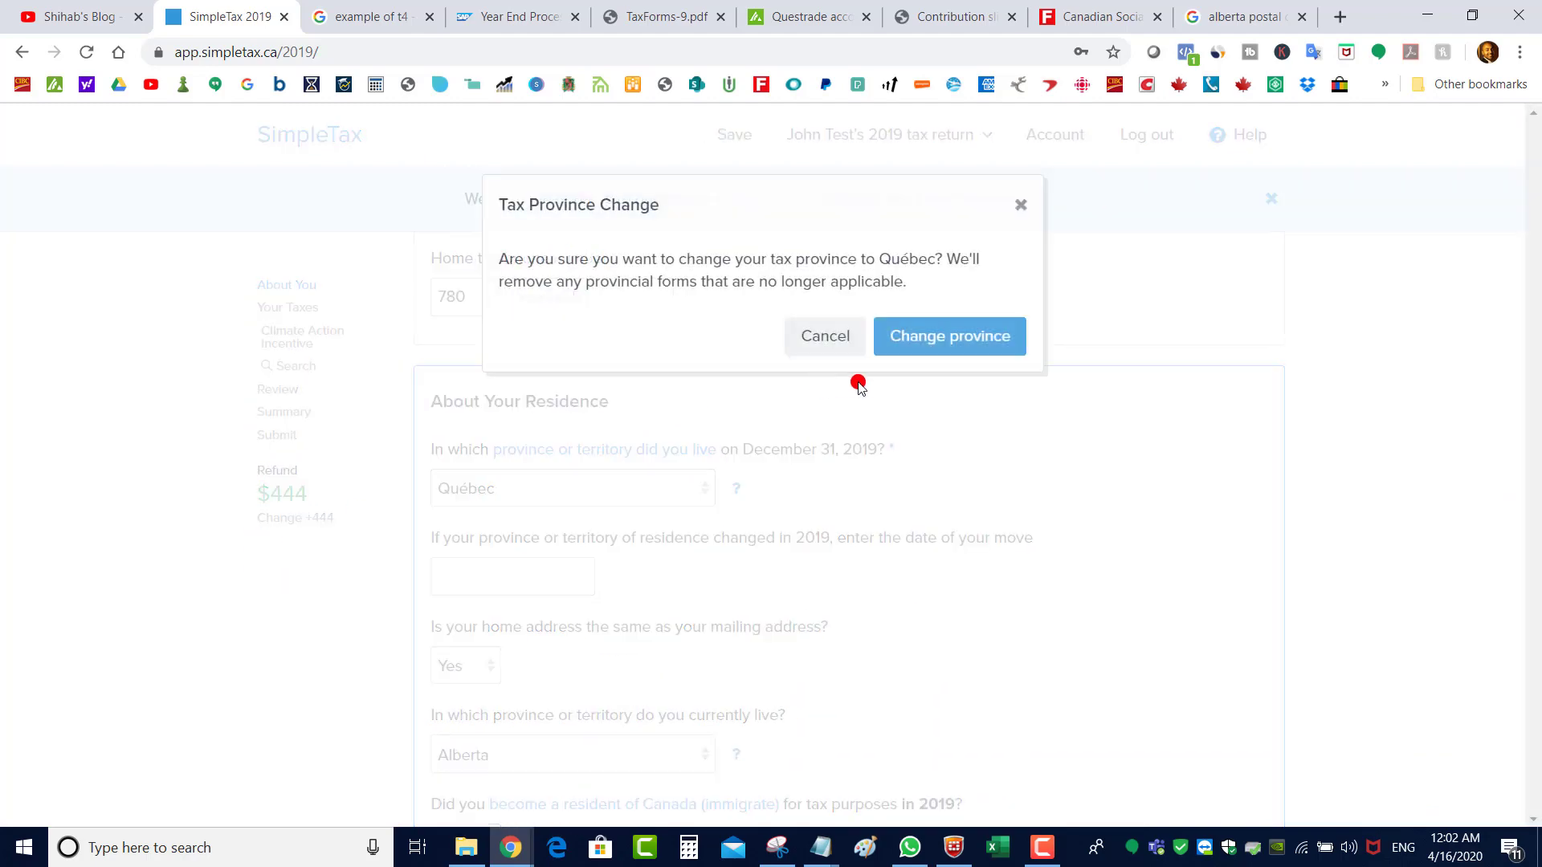
click(934, 344)
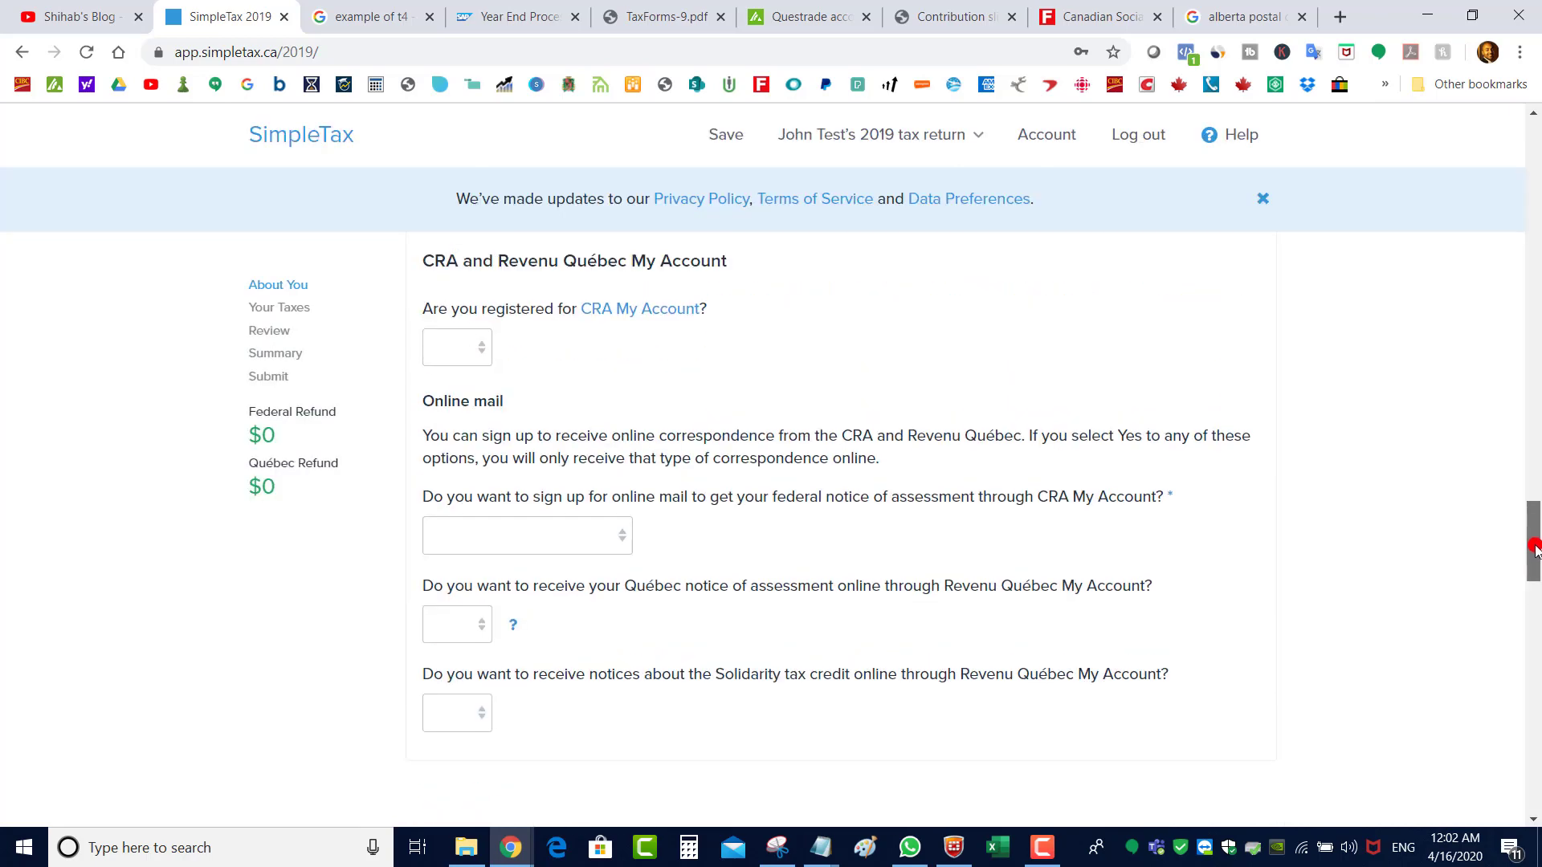
drag(1534, 550, 1536, 241)
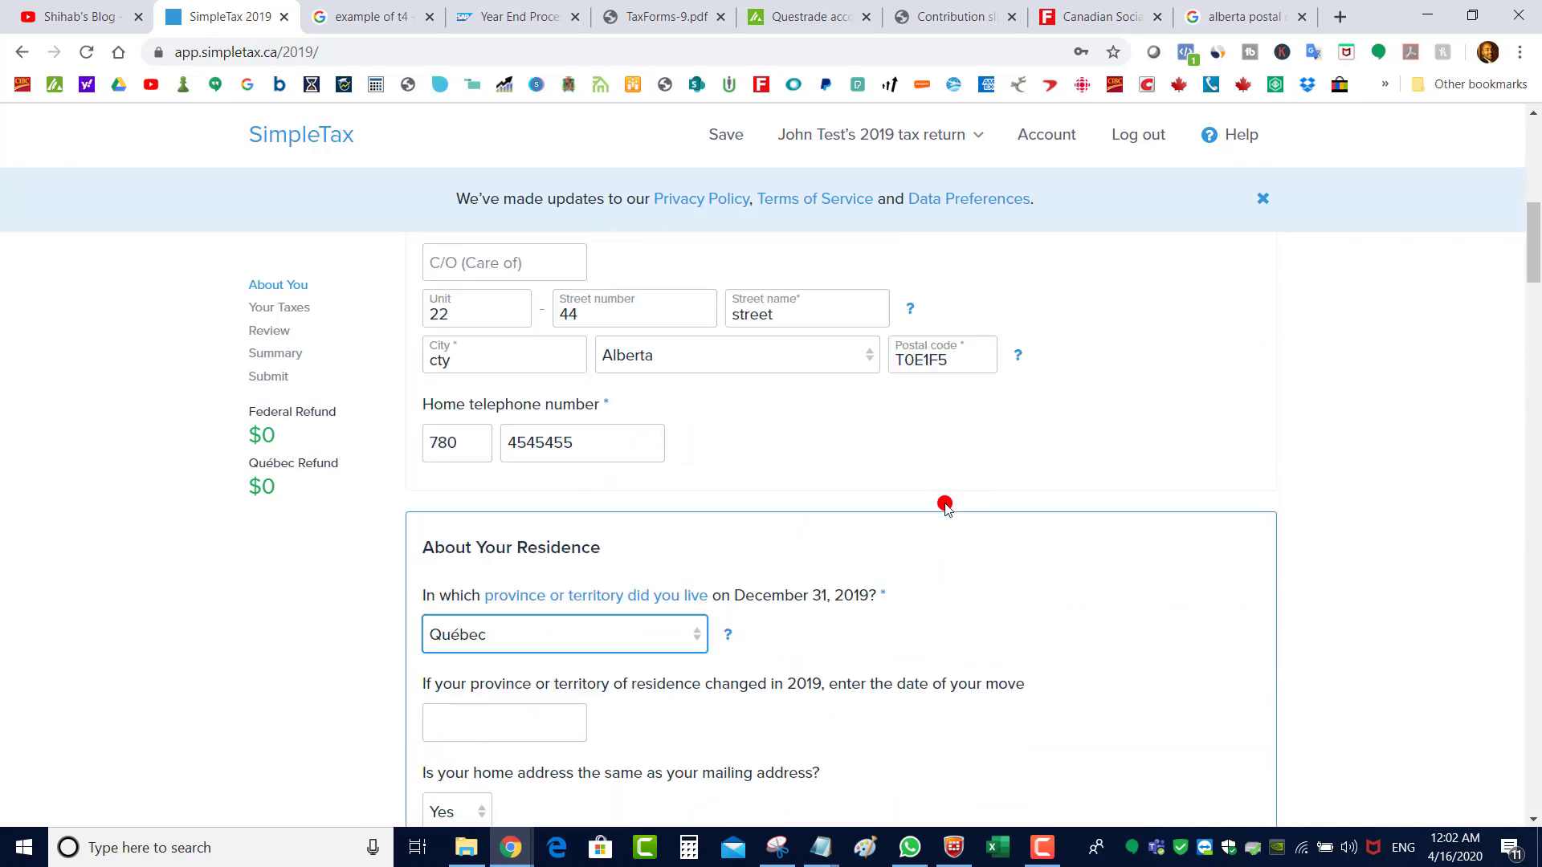
click(633, 637)
click(500, 323)
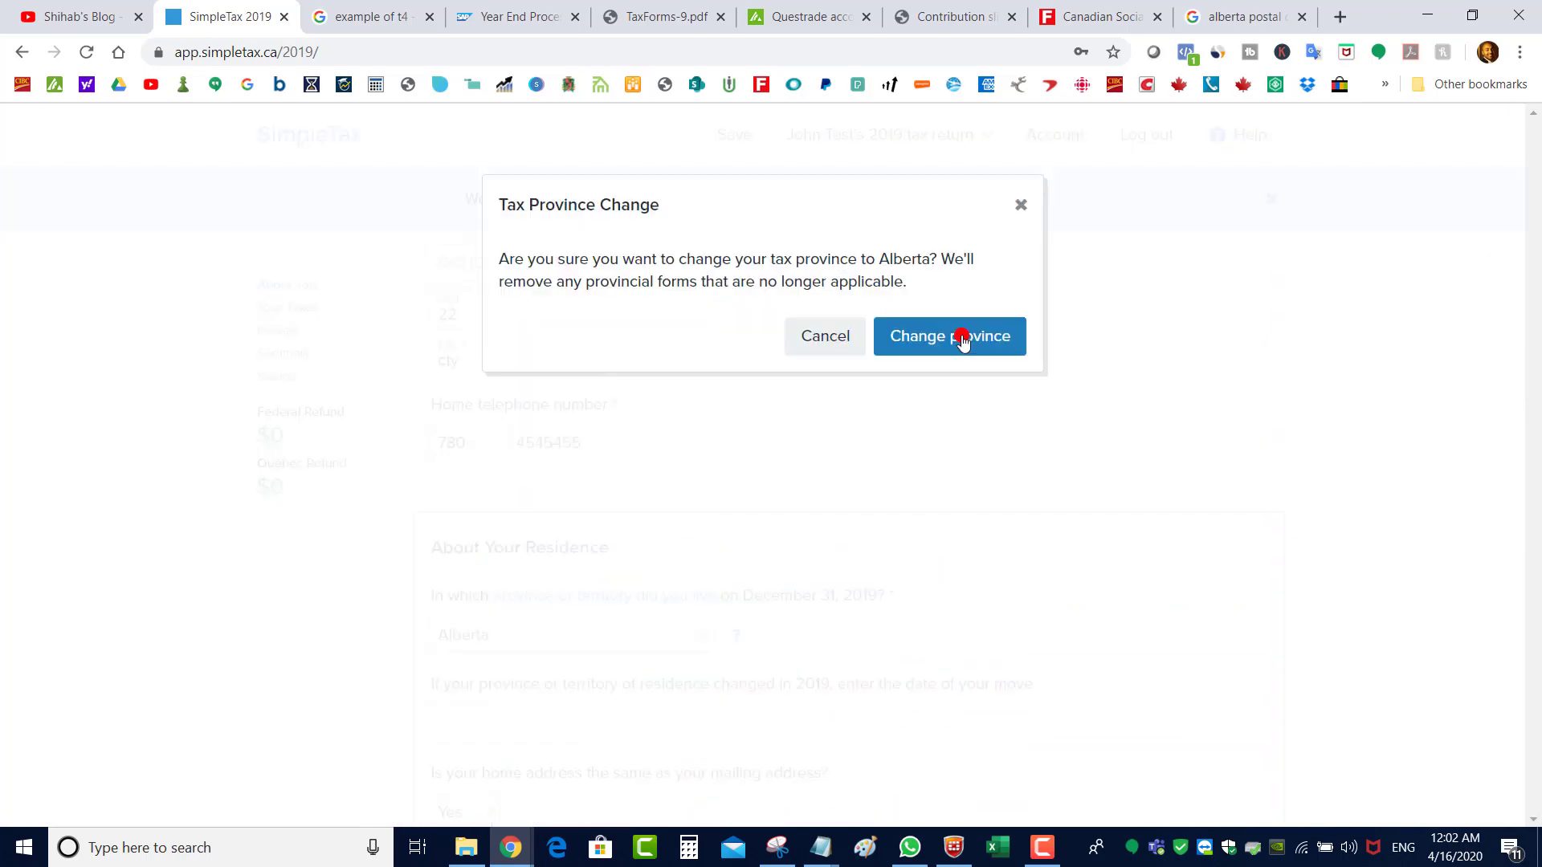
click(951, 358)
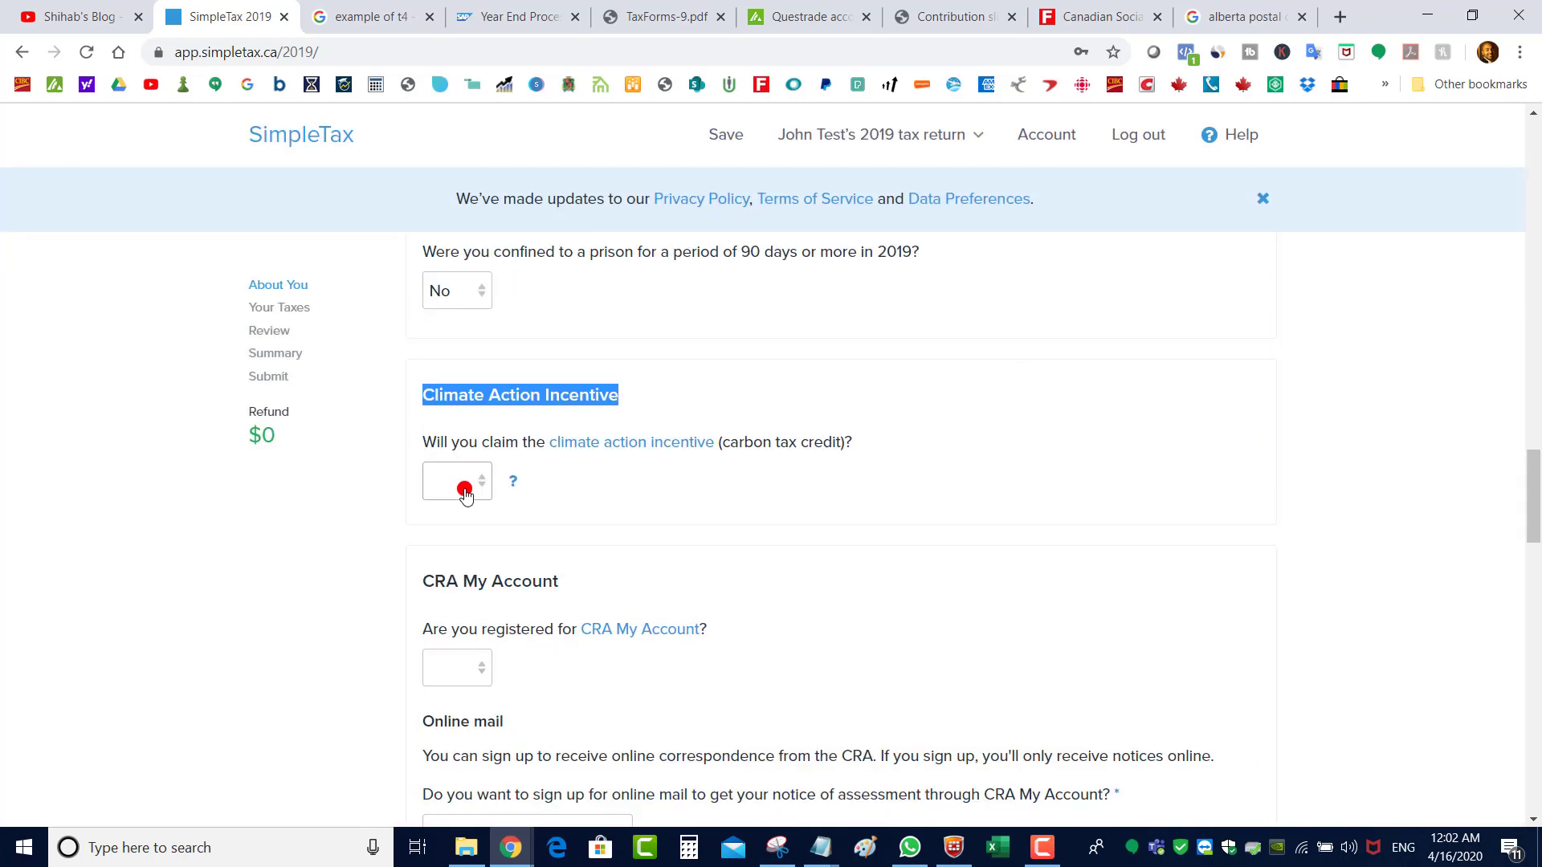
Claim the Climate Action Incentive again, restoring the $444 refund
click(464, 496)
click(444, 530)
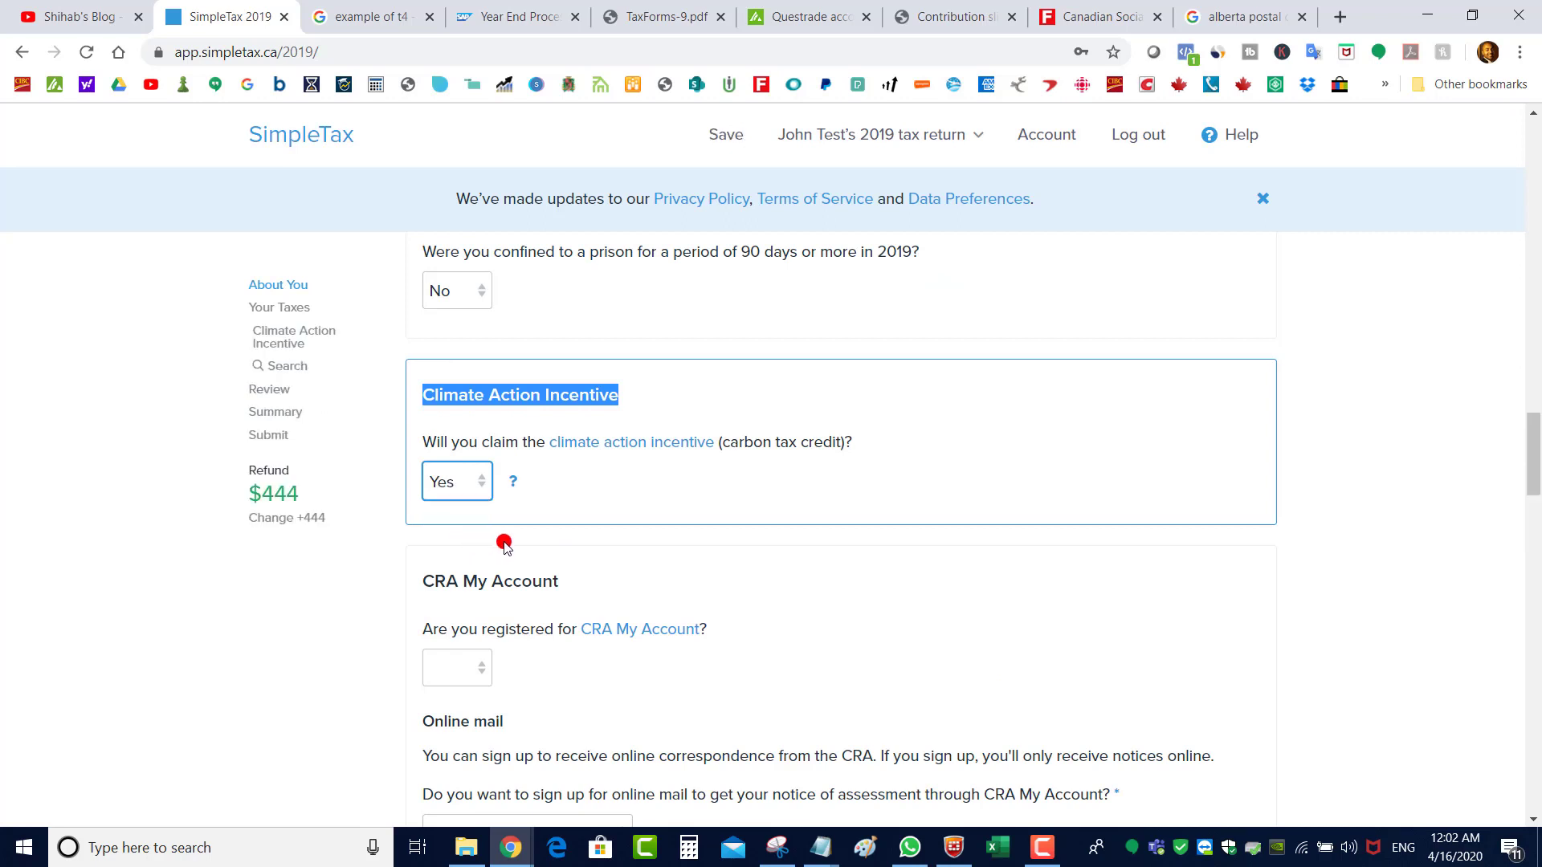
drag(1536, 420, 1536, 426)
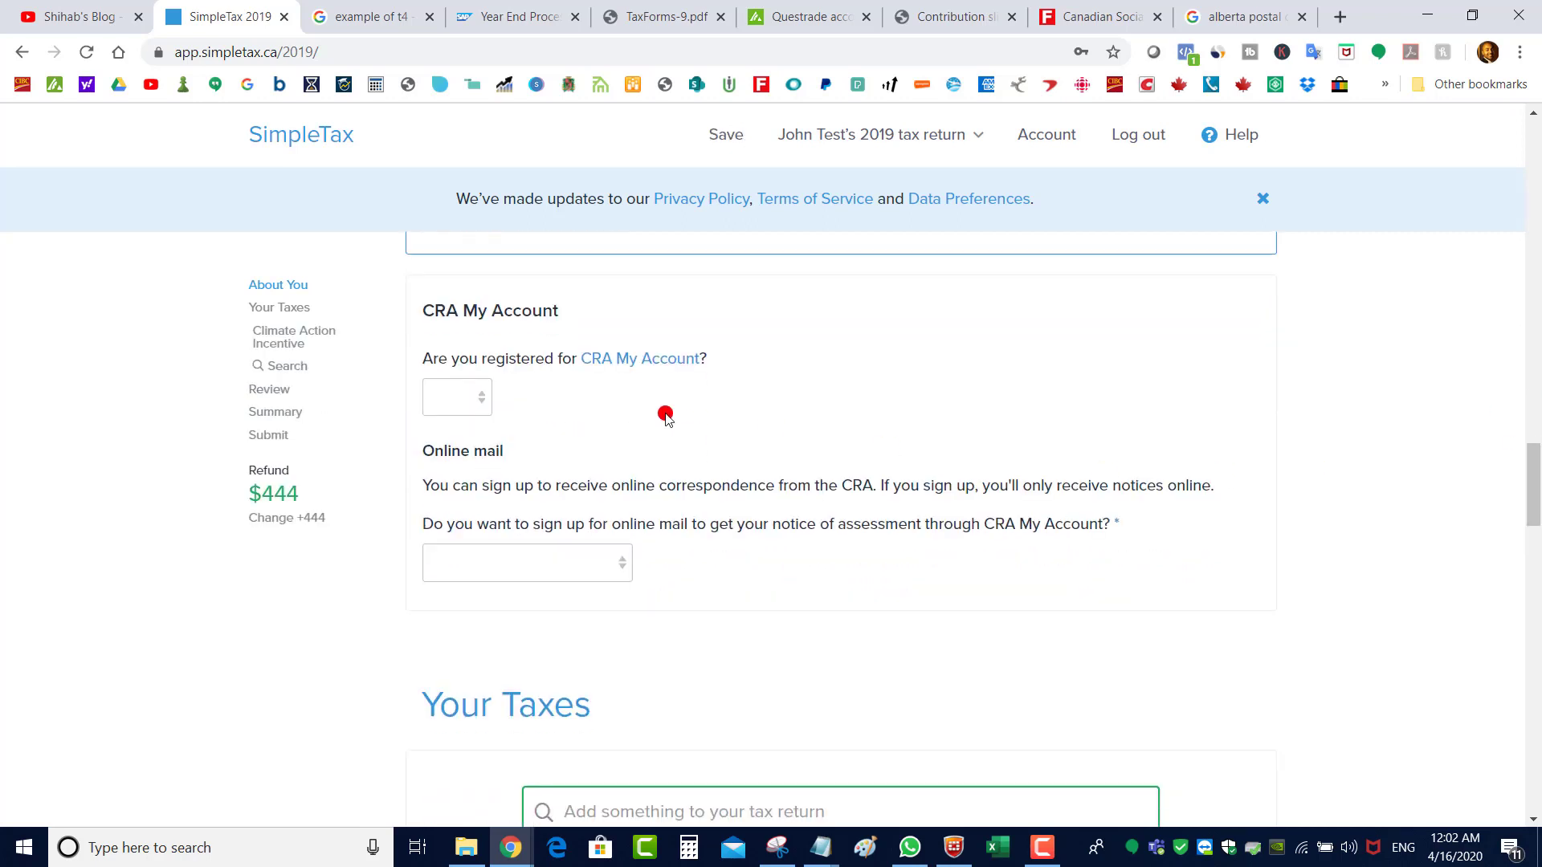
Answer Yes to CRA My Account registration and choose 'Yes, sign me up' for online mail
click(464, 406)
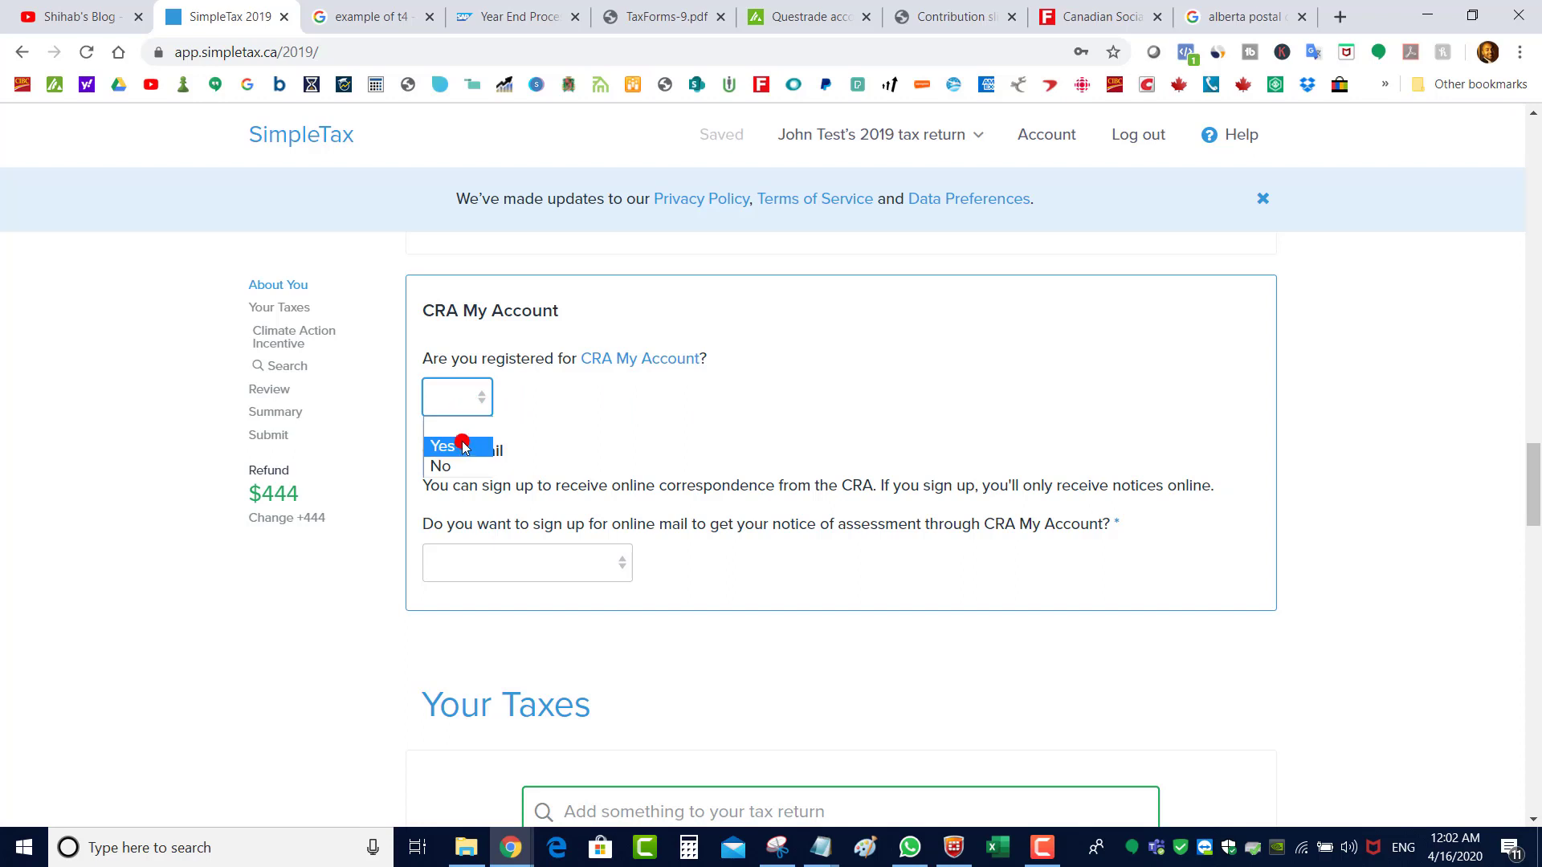
click(456, 443)
click(576, 565)
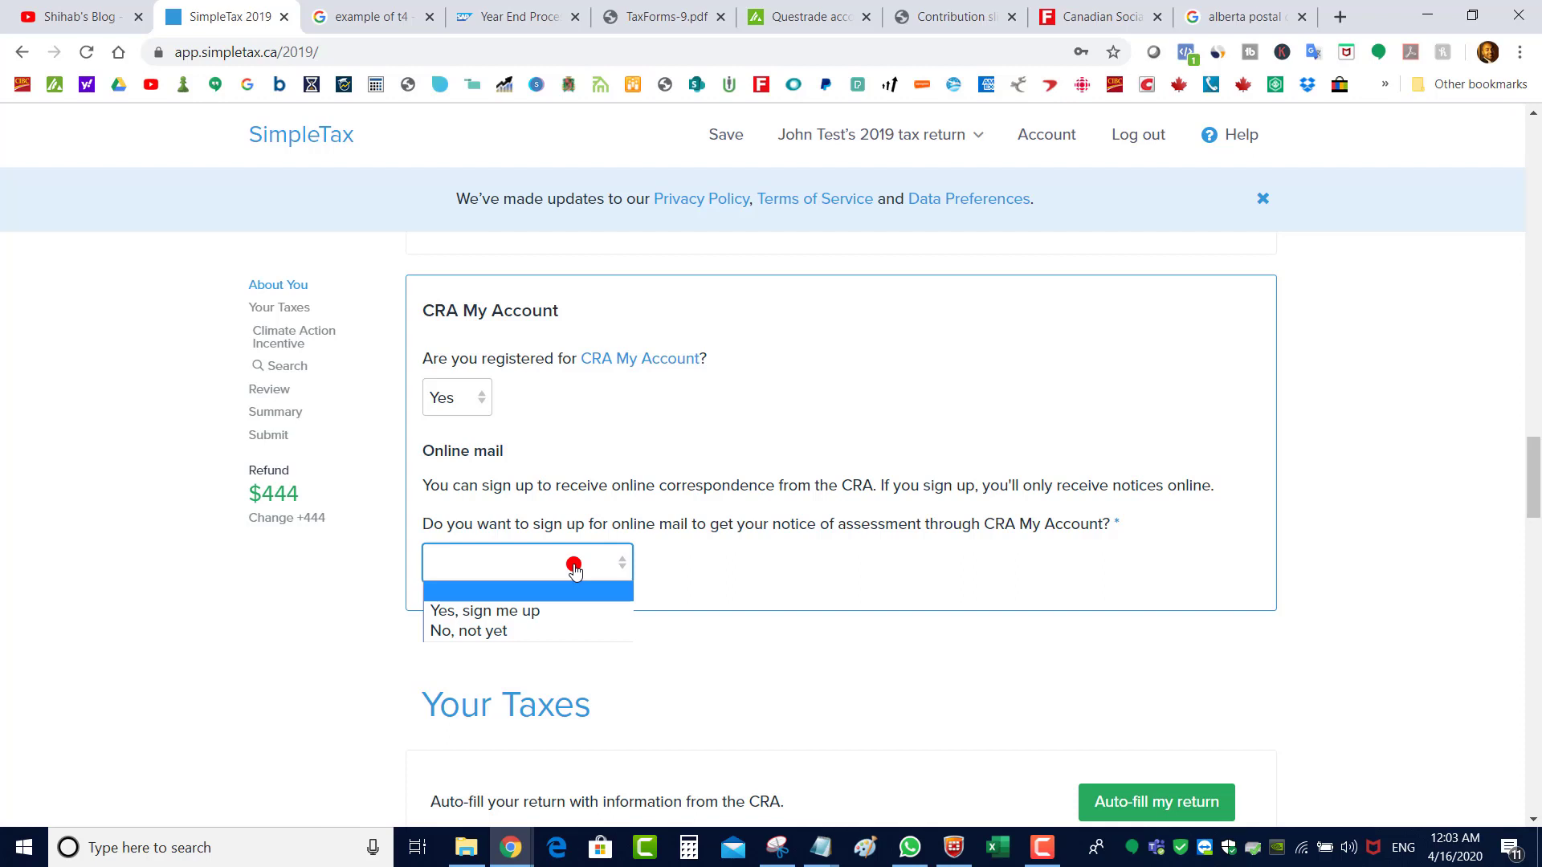
click(573, 566)
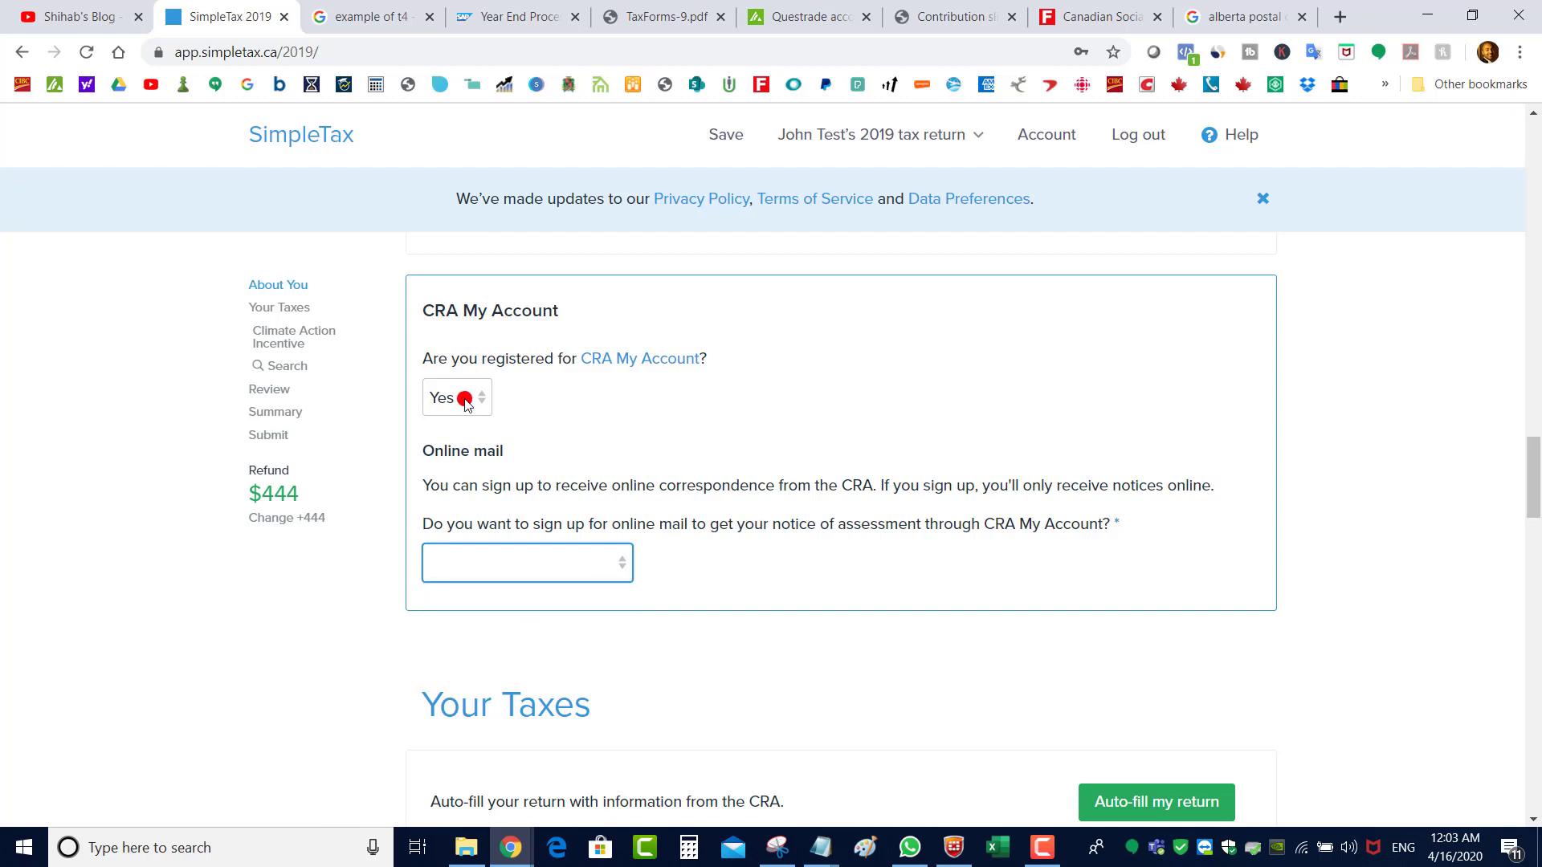
click(540, 567)
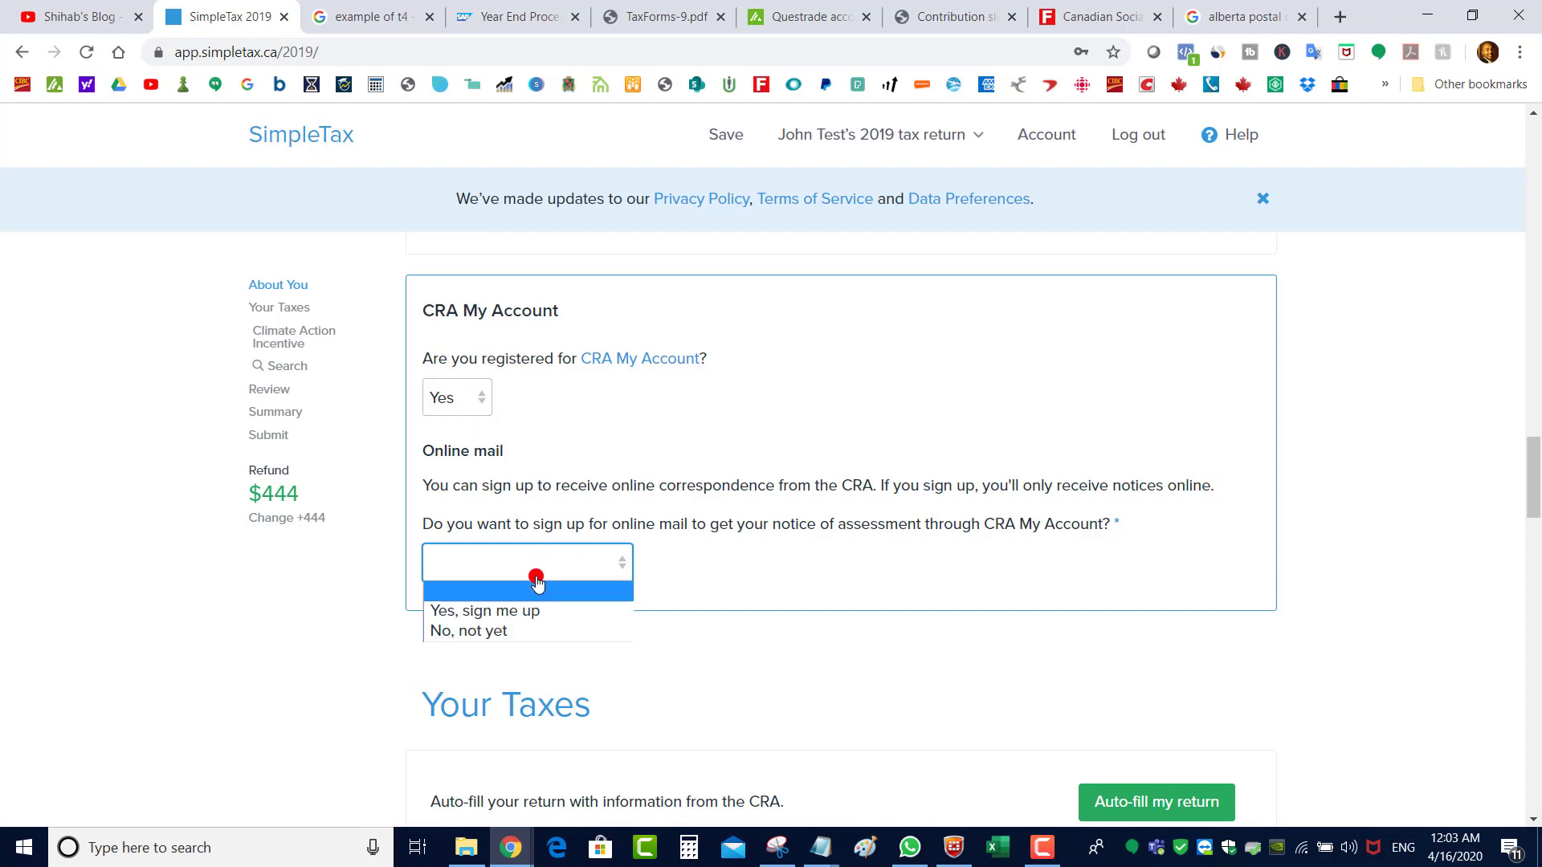
click(522, 608)
scroll(942, 536, down, 3)
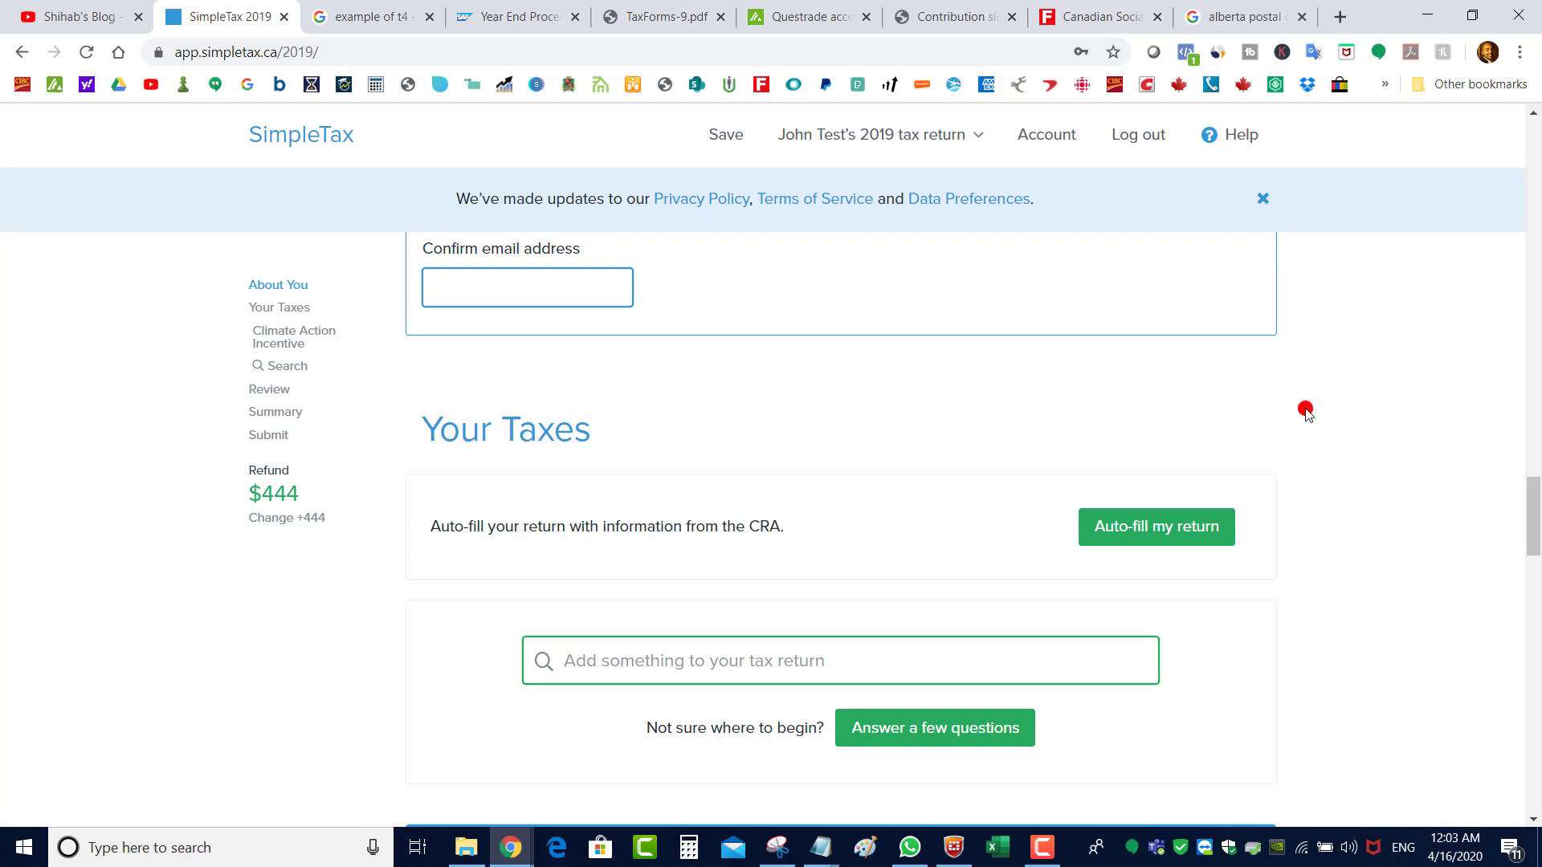
Confirm the Climate Action Incentive details with 'Yes, this is correct'
drag(1534, 506, 1533, 521)
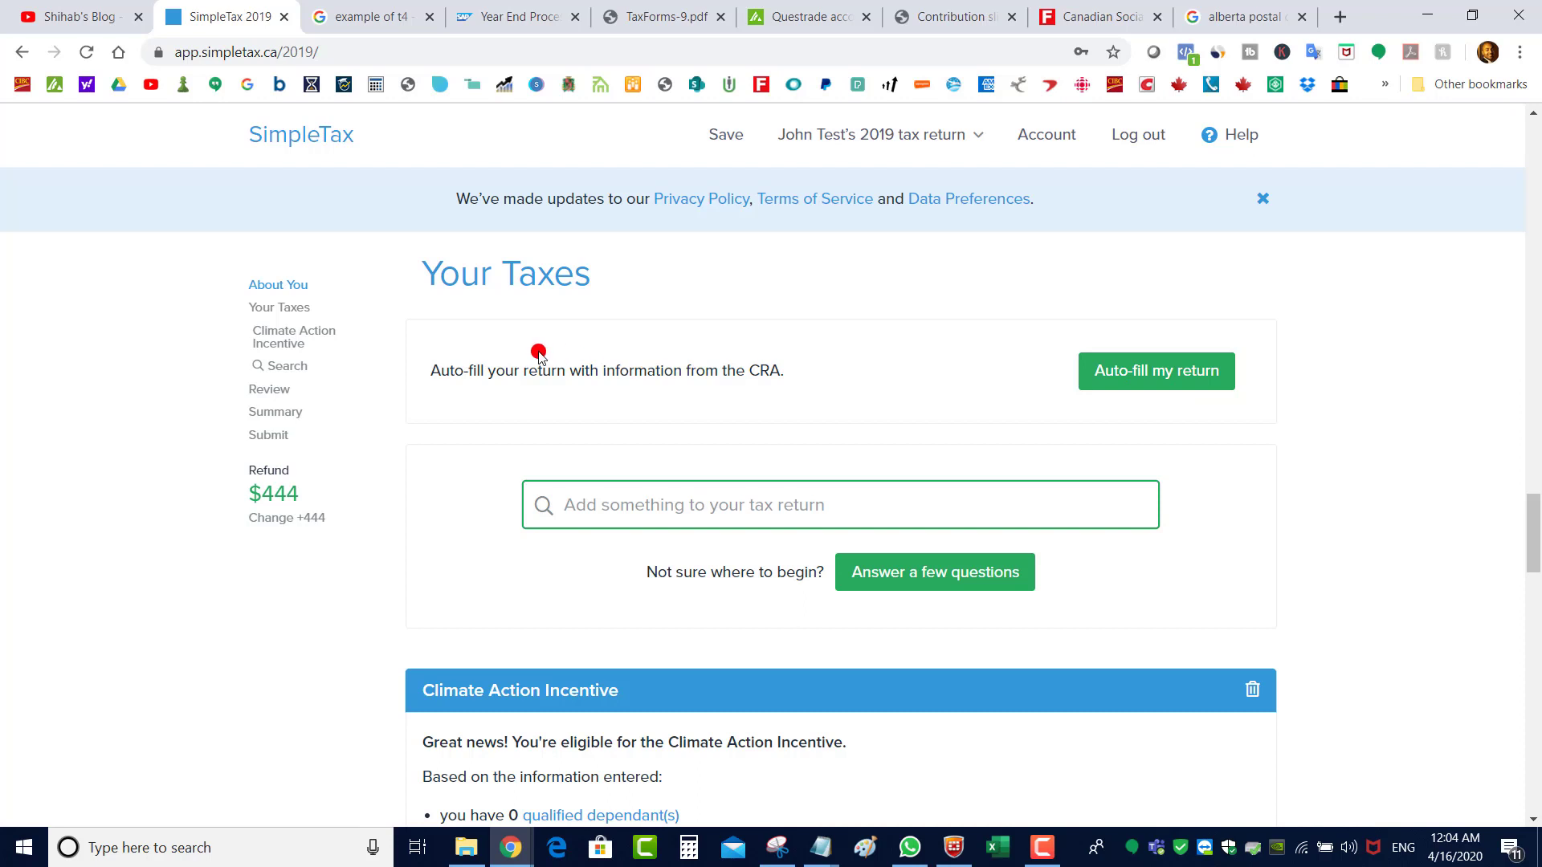
drag(1536, 523, 1536, 578)
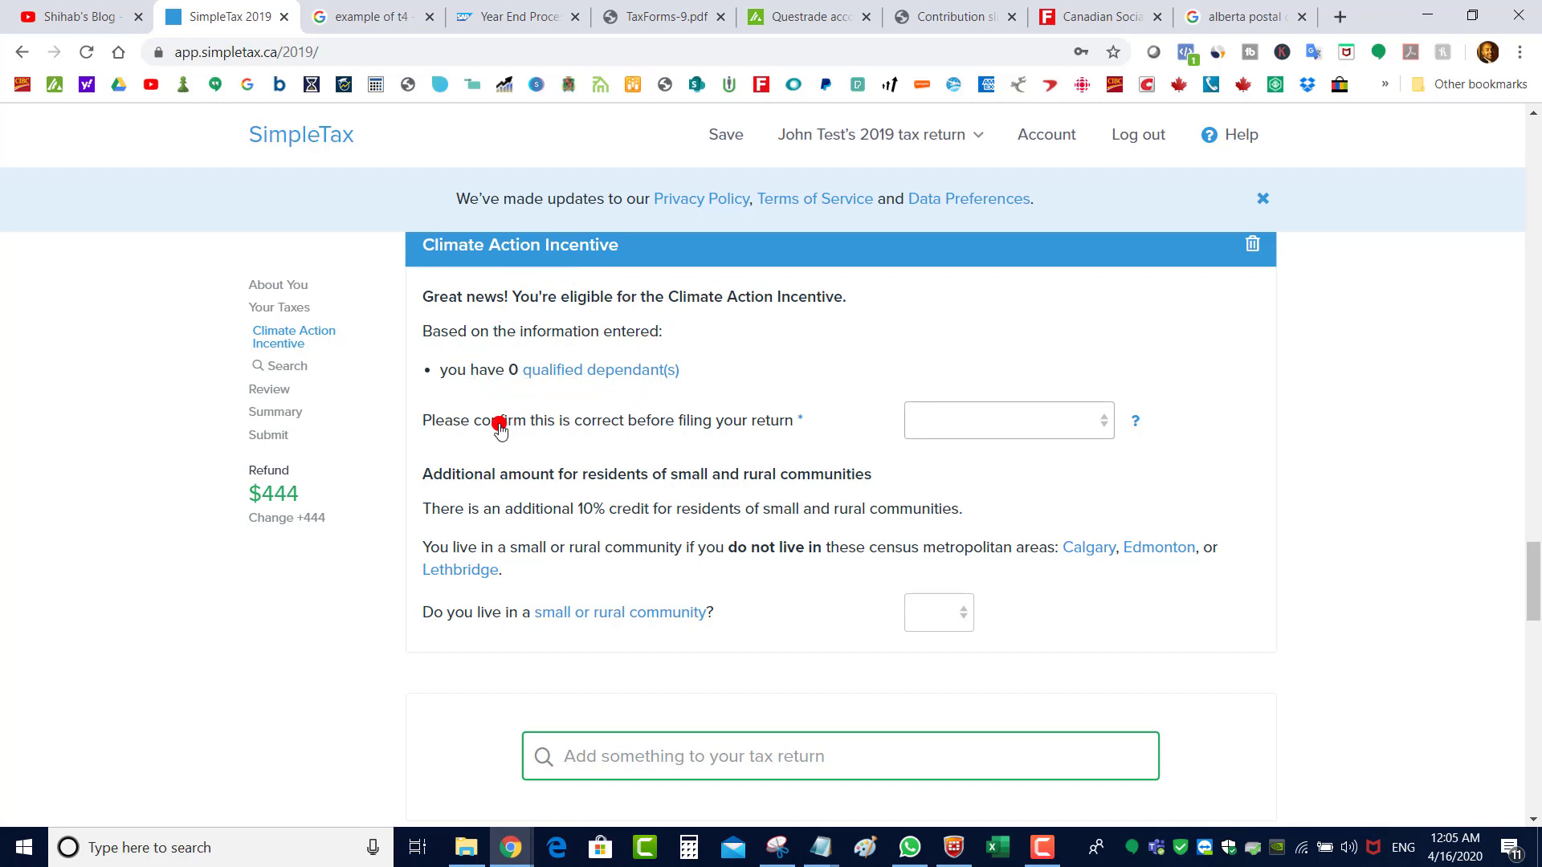
click(1009, 432)
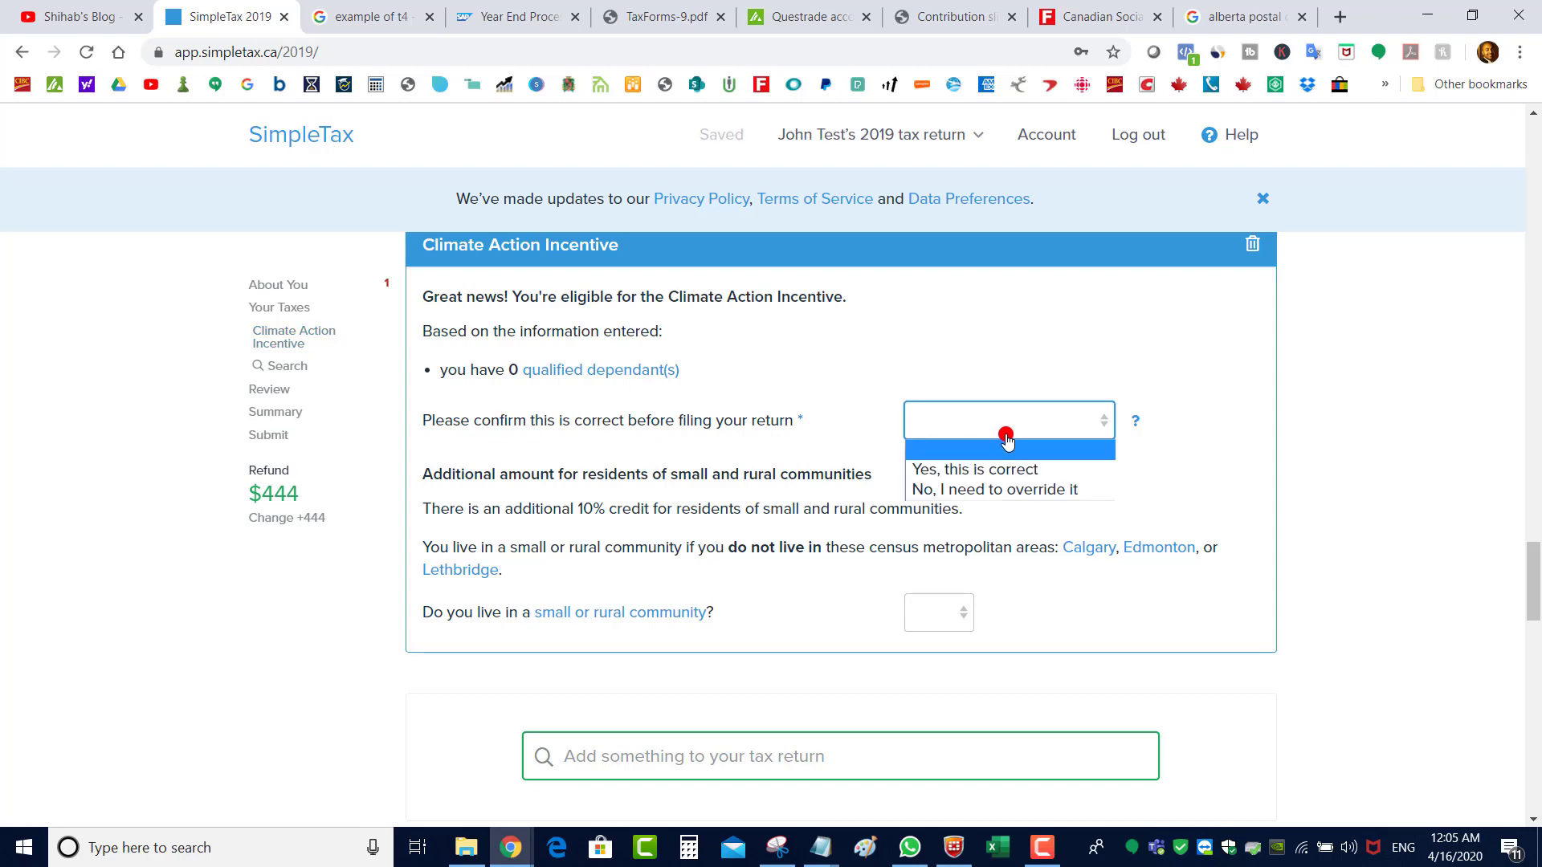
click(1021, 469)
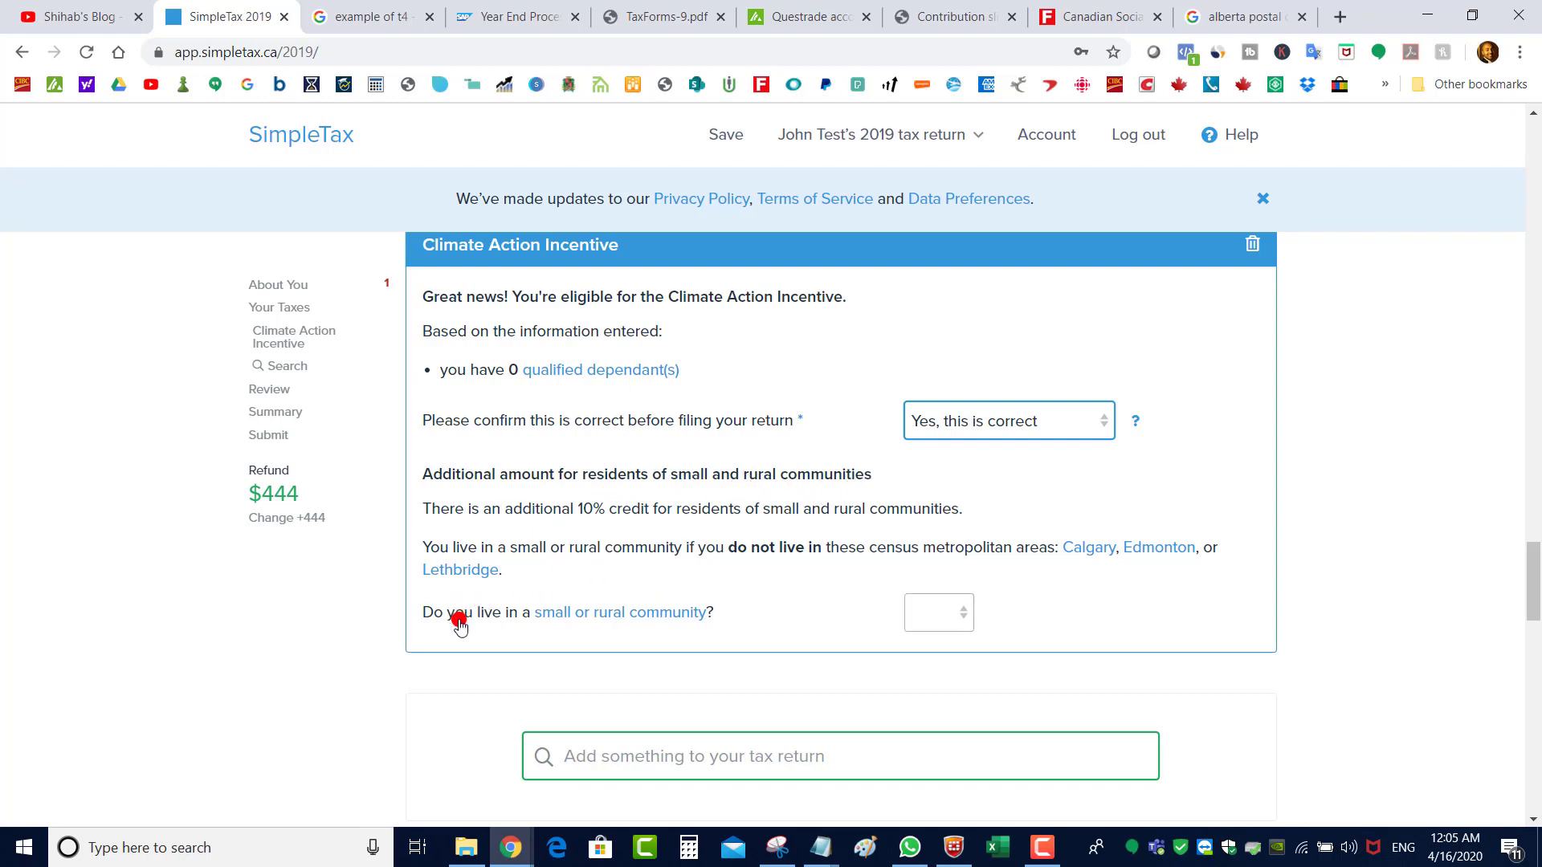
Answer No to the small or rural community question
click(923, 614)
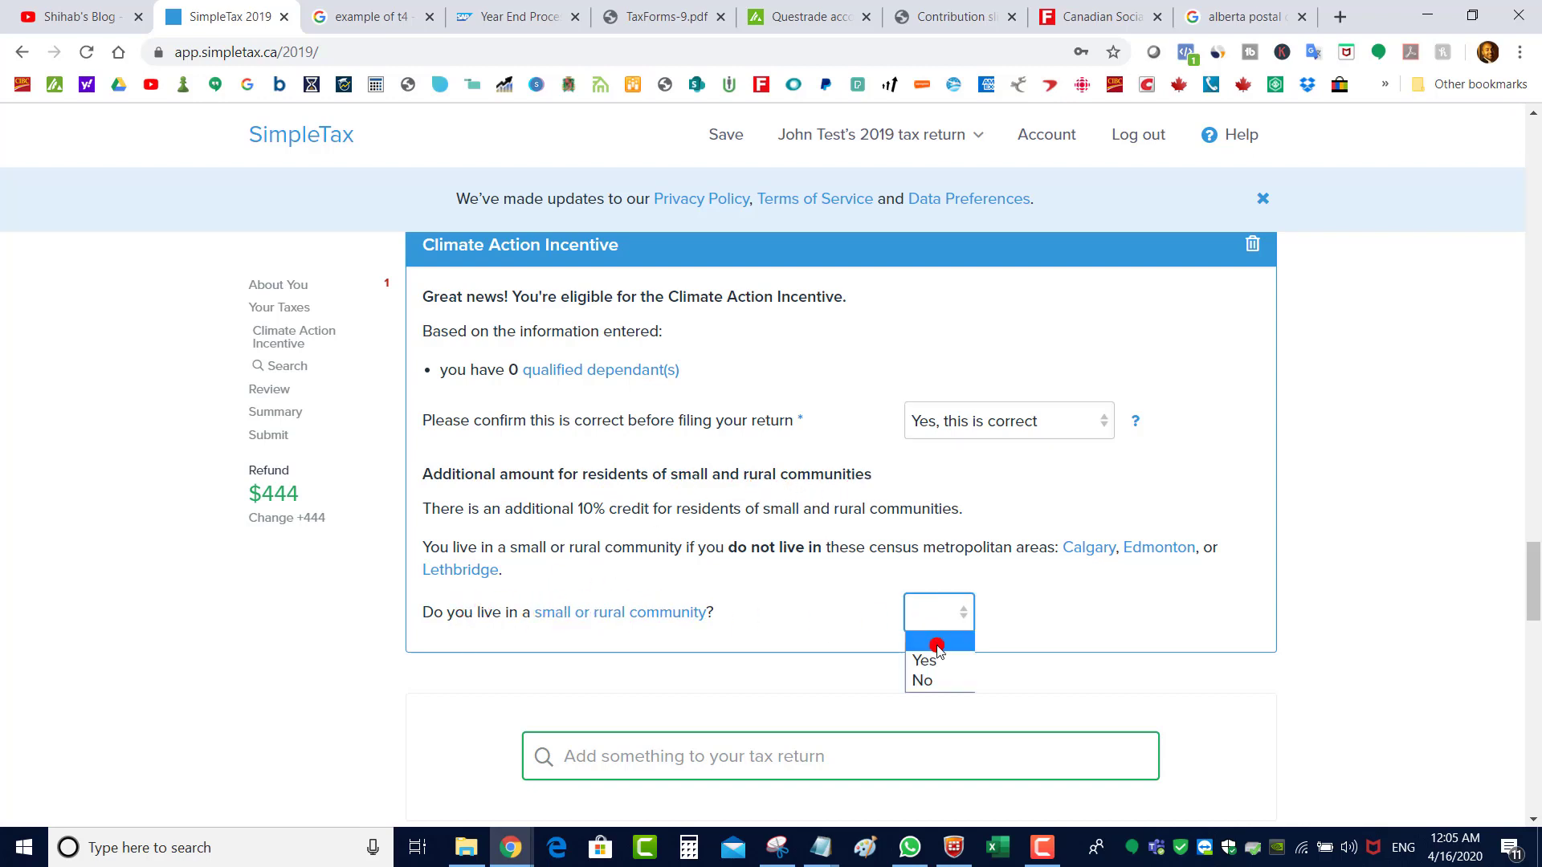
click(932, 680)
click(932, 614)
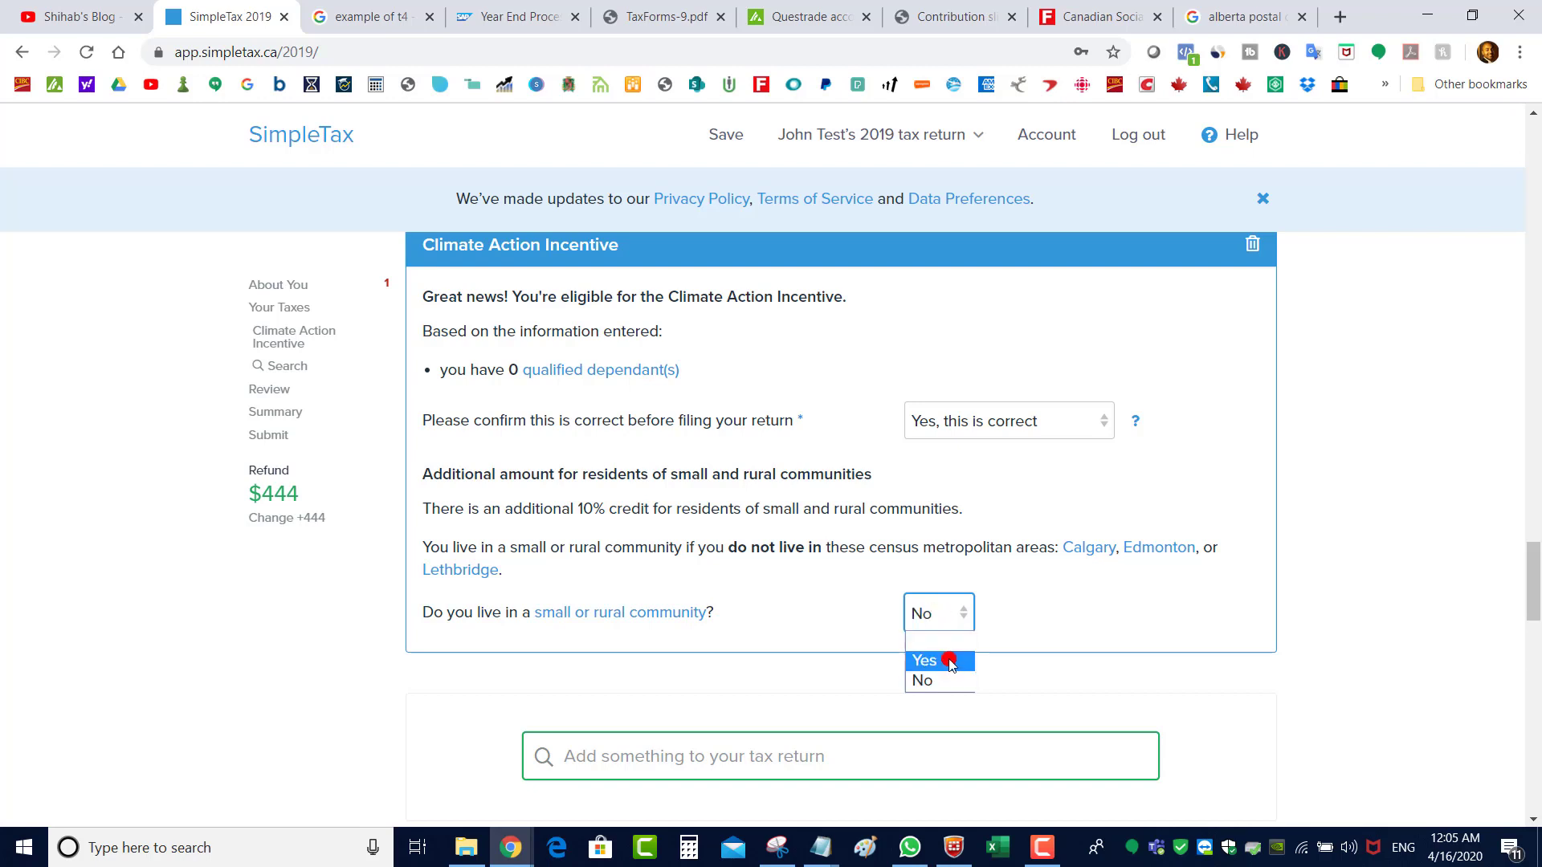
click(930, 658)
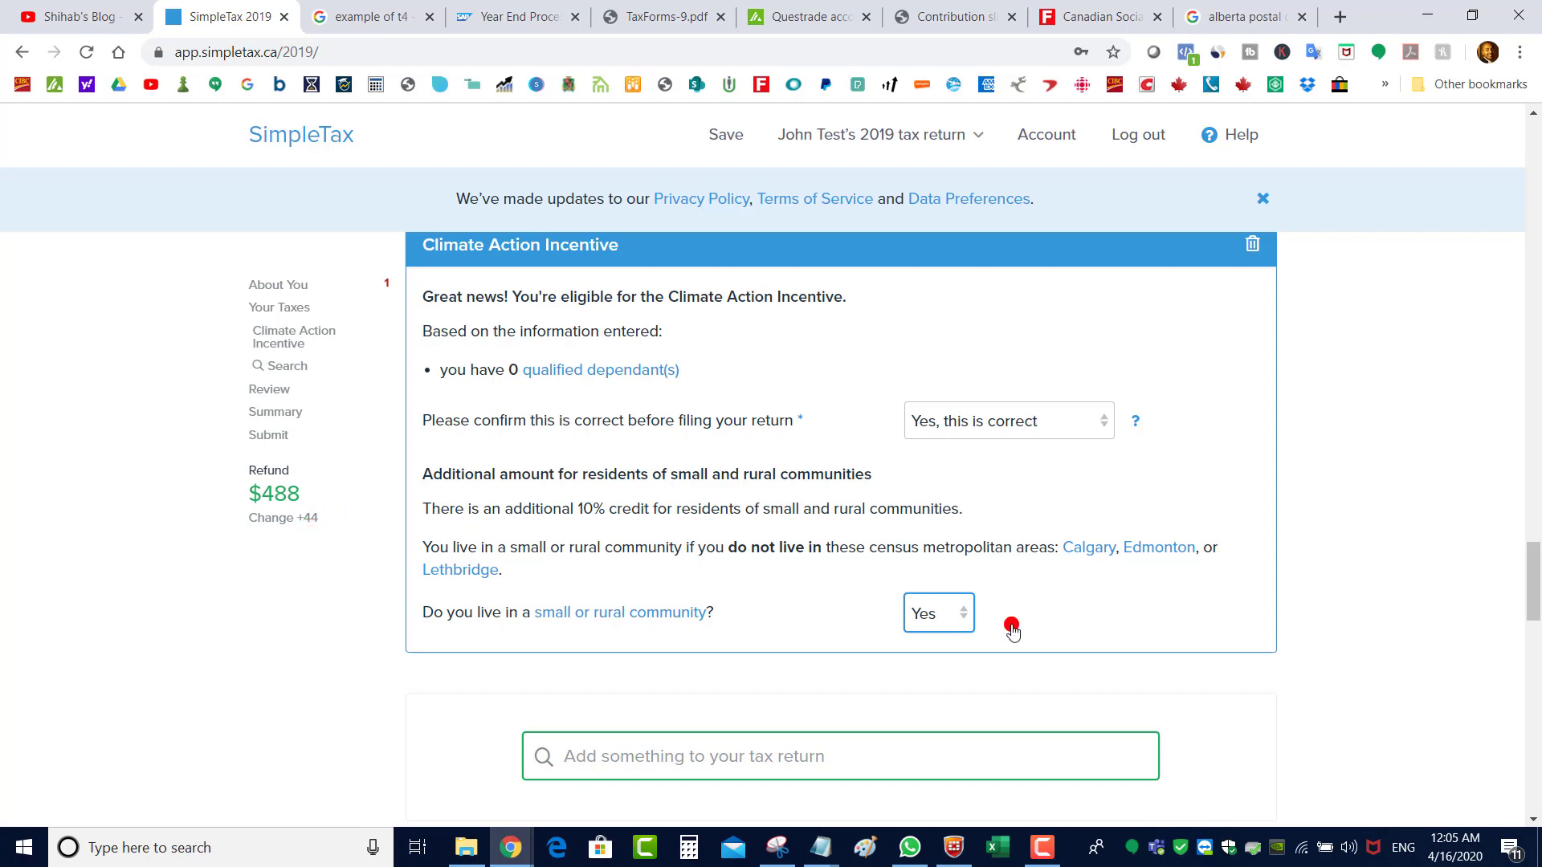
click(938, 614)
click(931, 679)
Review the Climate Action Incentive page and go to the Your Taxes section
scroll(1536, 590, down, 1)
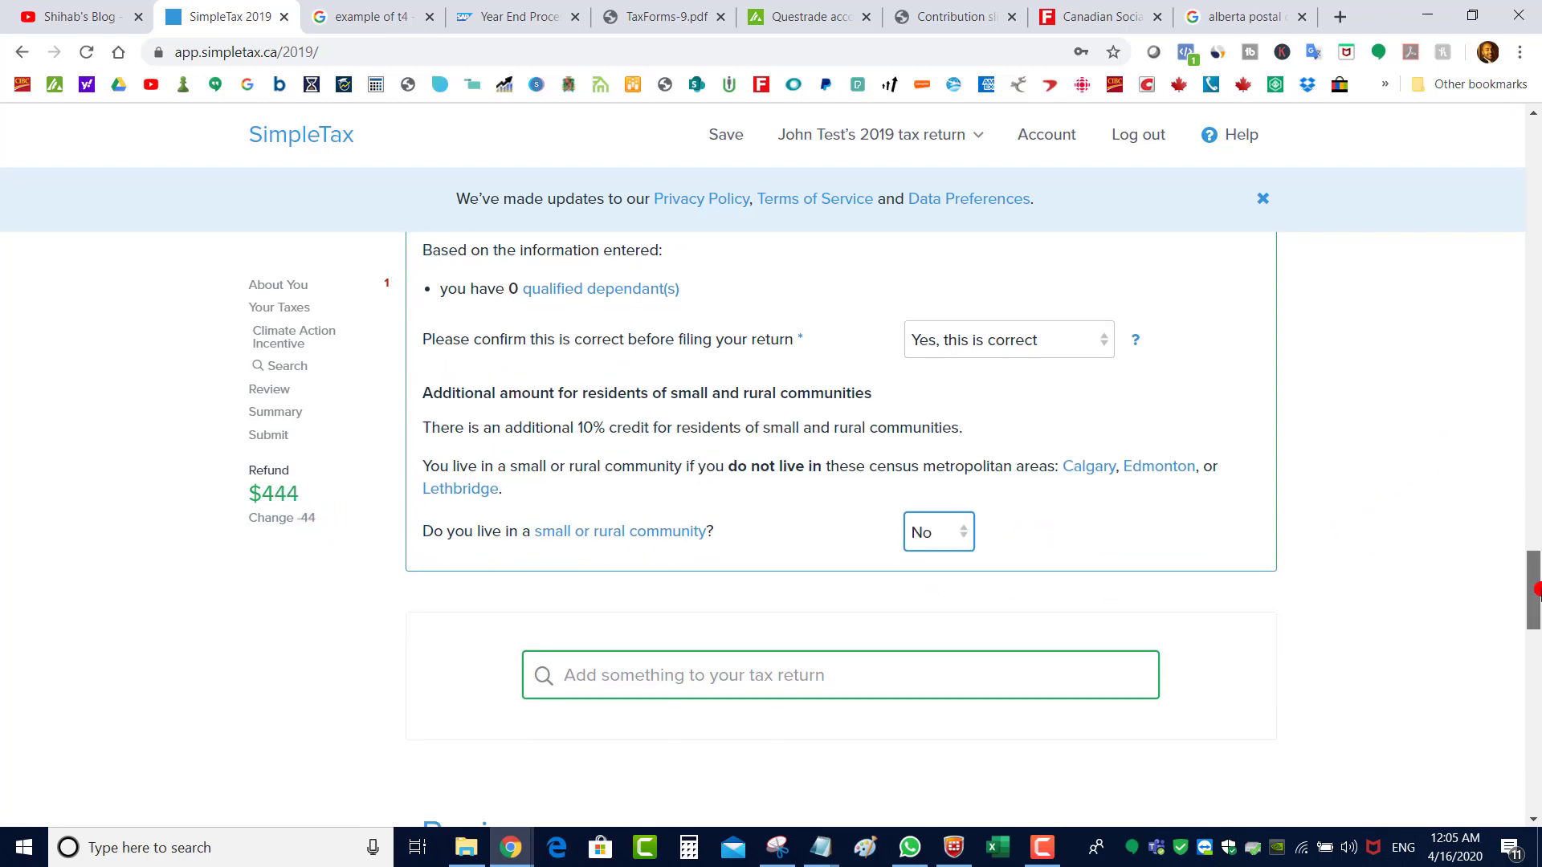
scroll(1536, 590, down, 5)
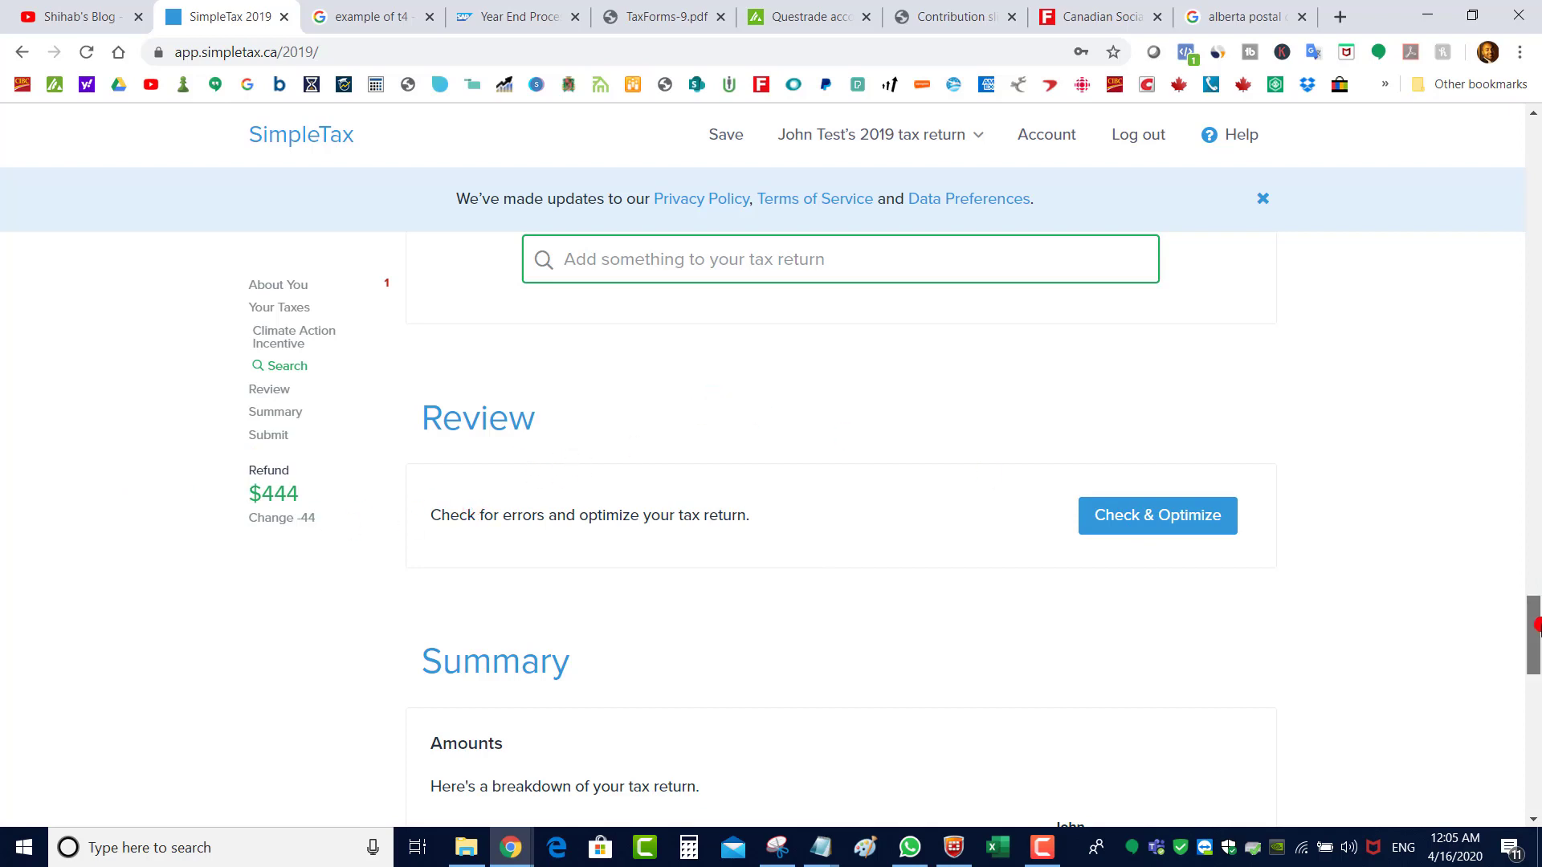
scroll(1530, 634, up, 4)
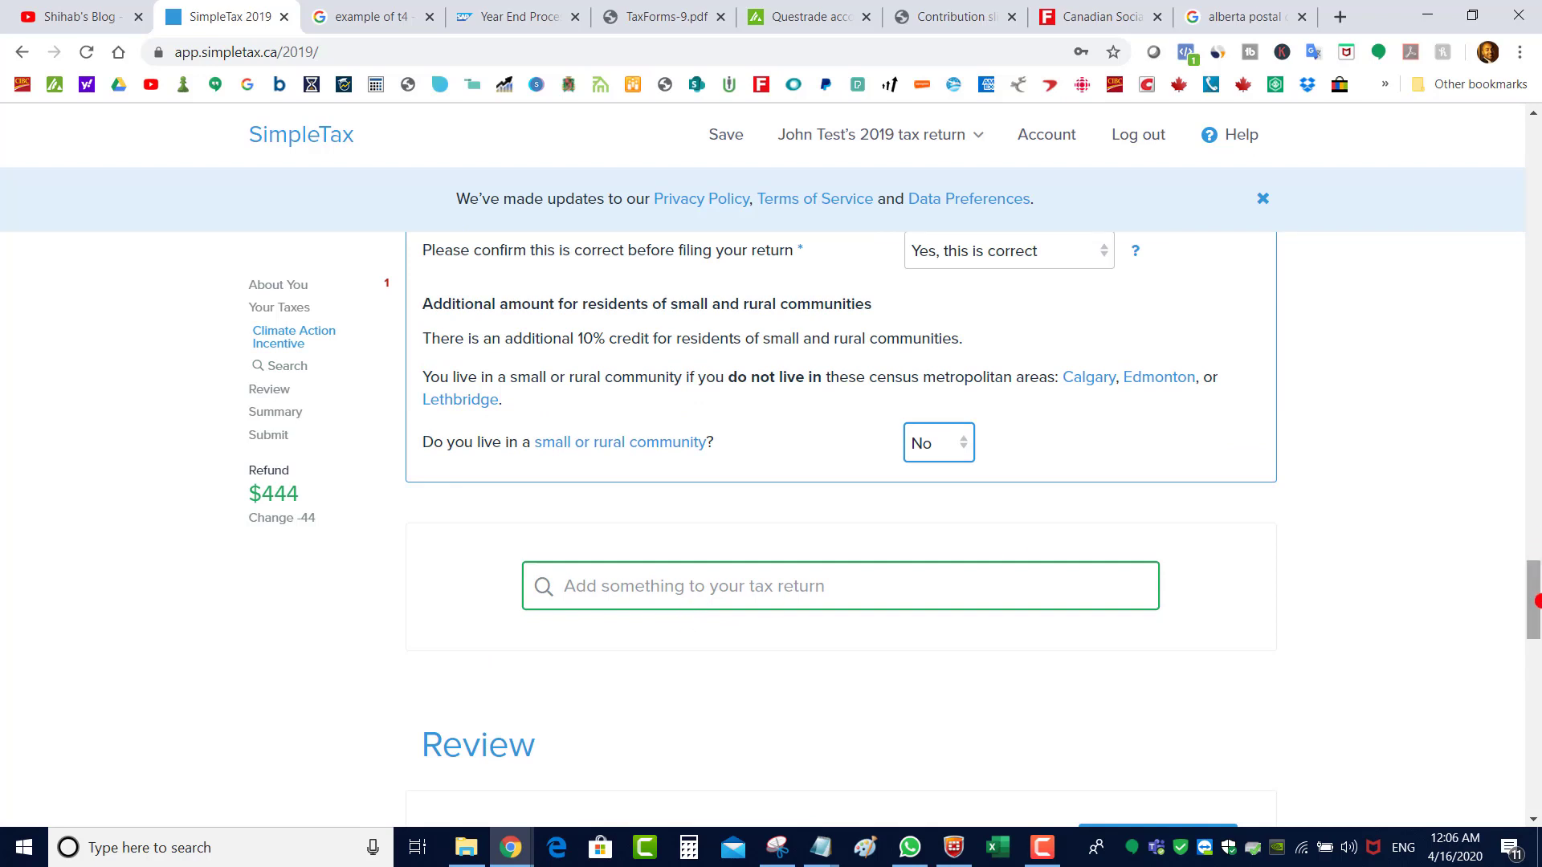
drag(1535, 599, 1534, 709)
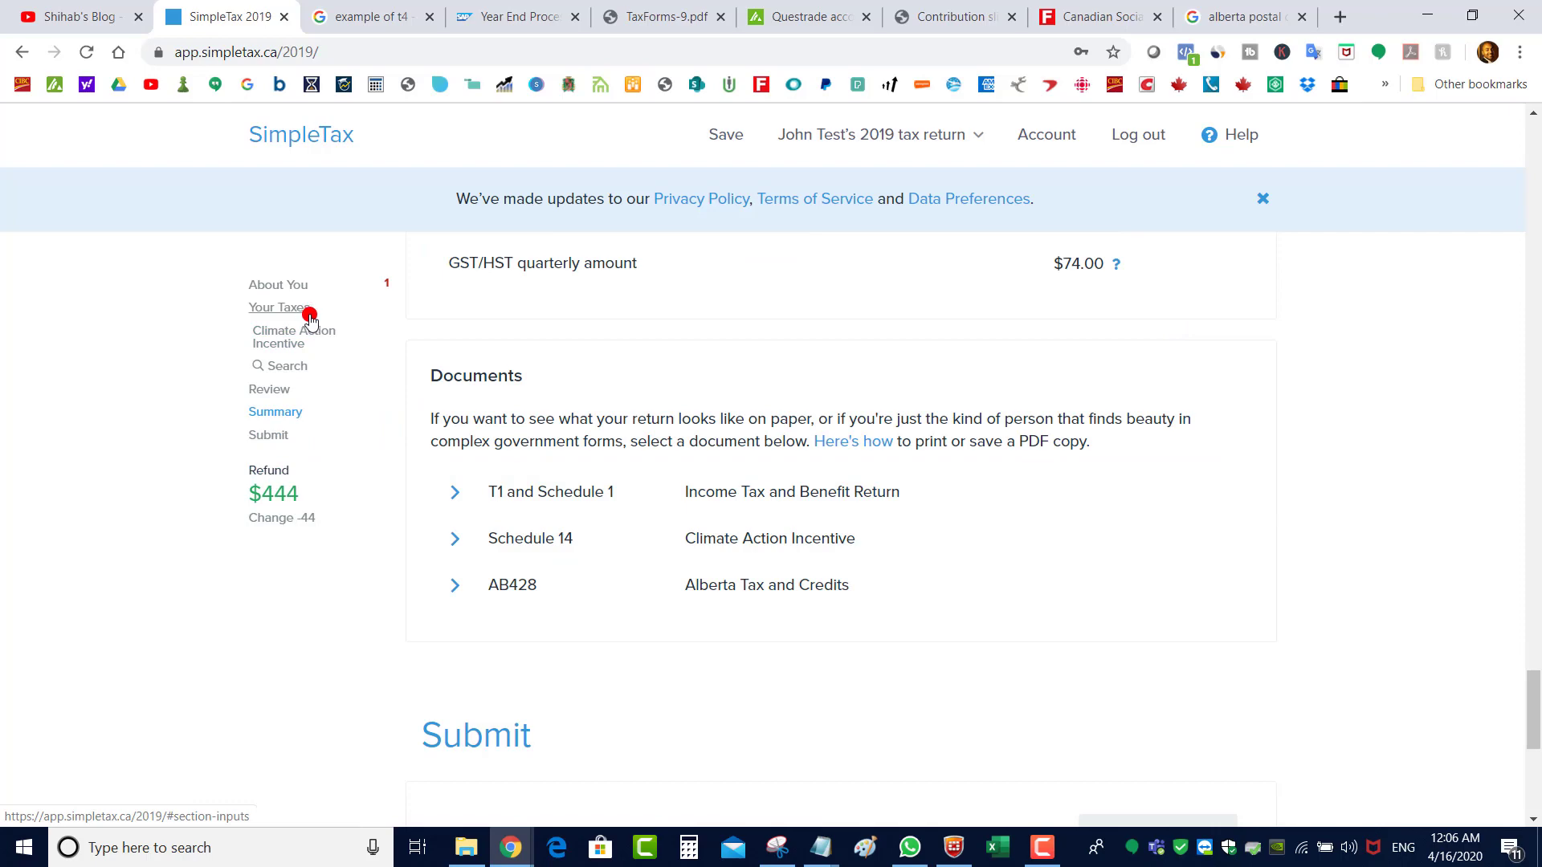
drag(1535, 703, 1532, 512)
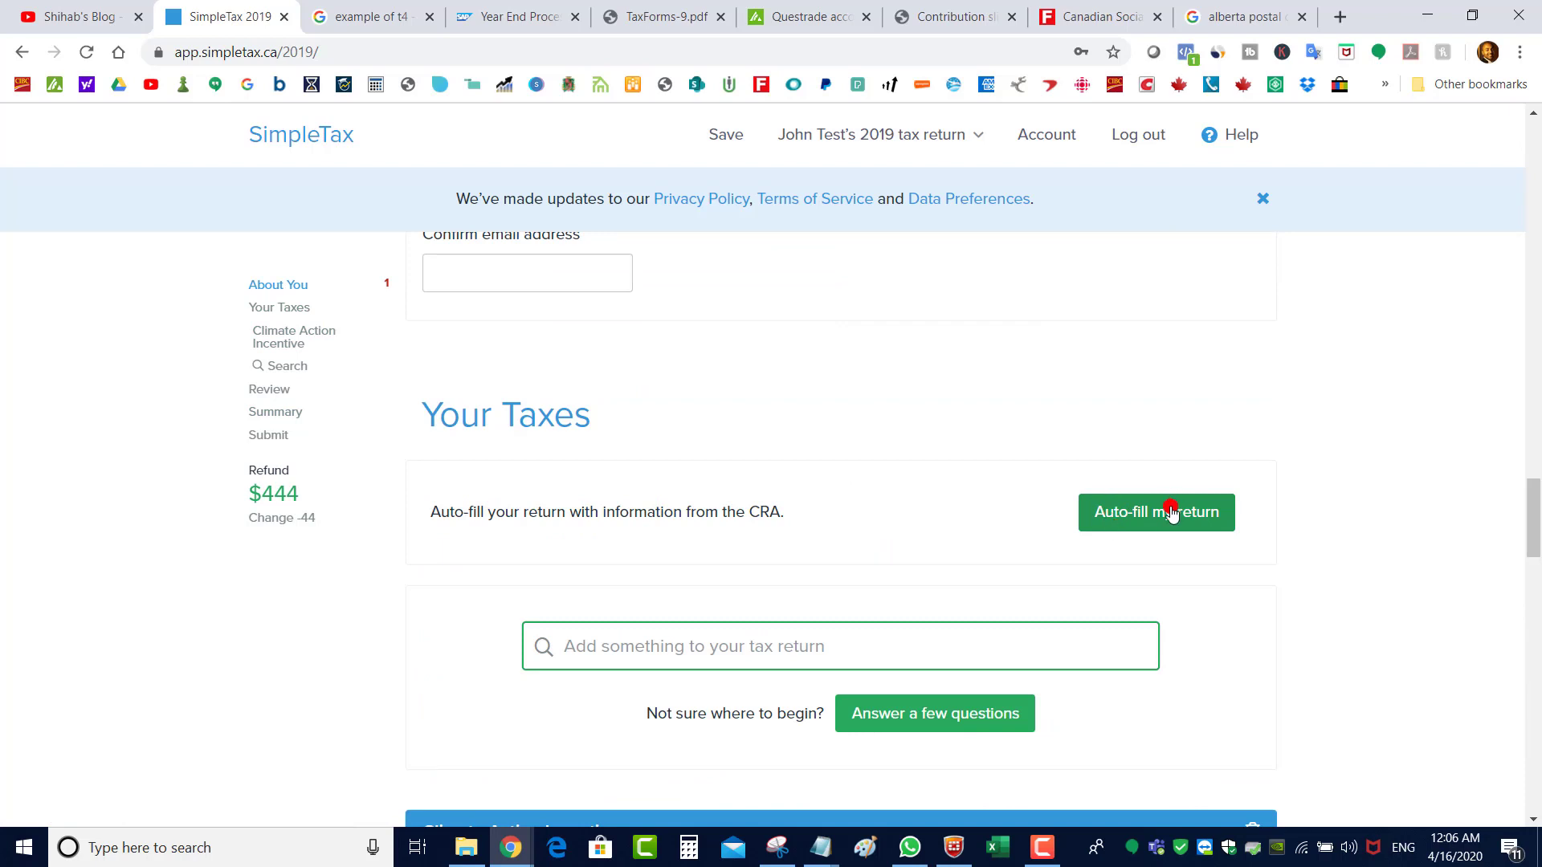
click(277, 309)
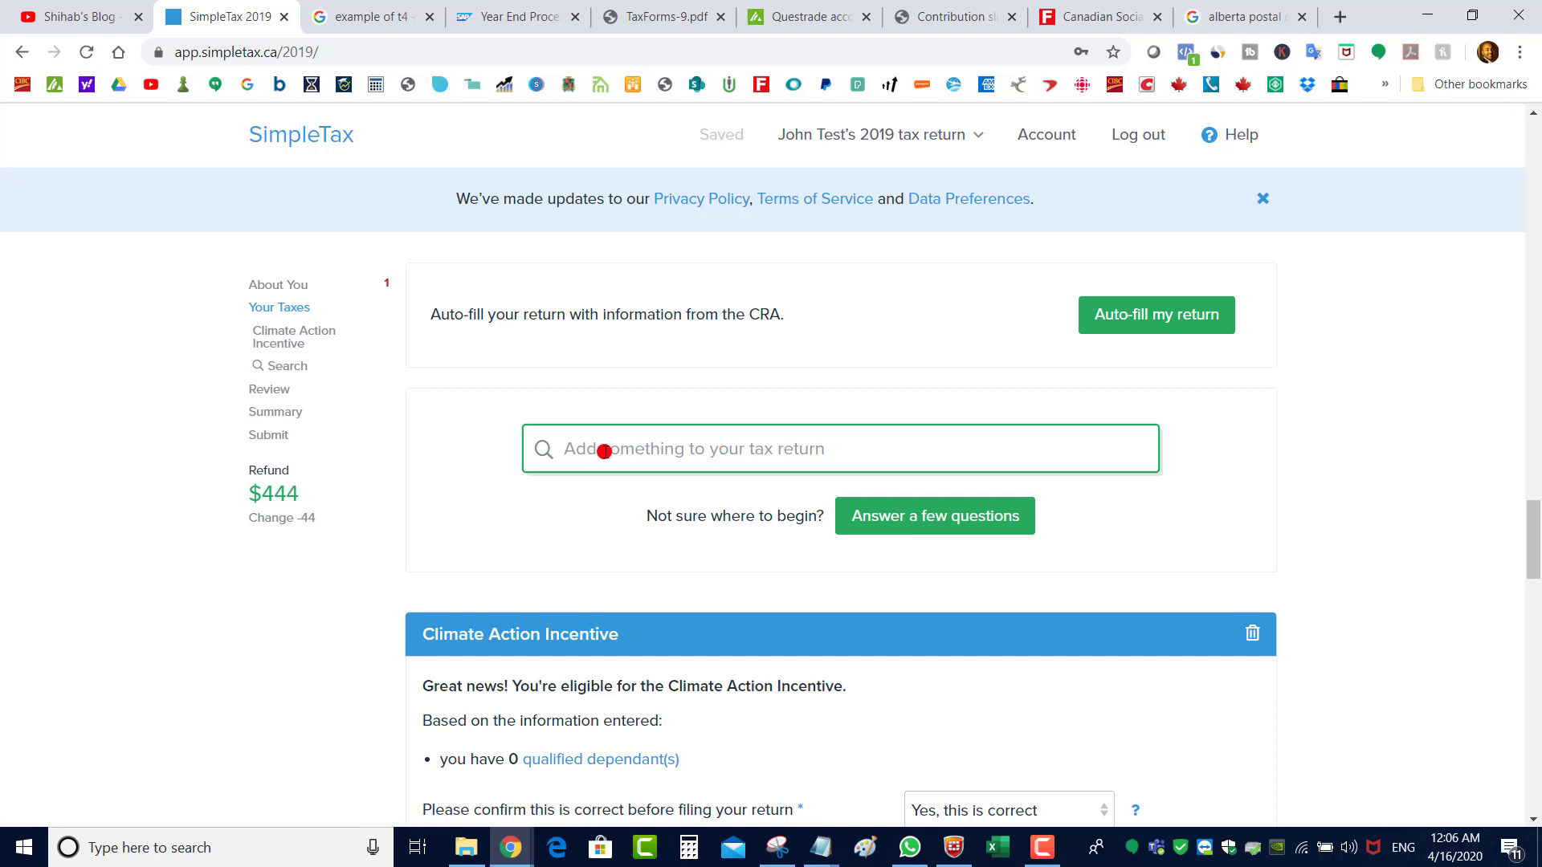
Add a T4 employment income slip via a 't4' search, consulting the sample T4
click(720, 454)
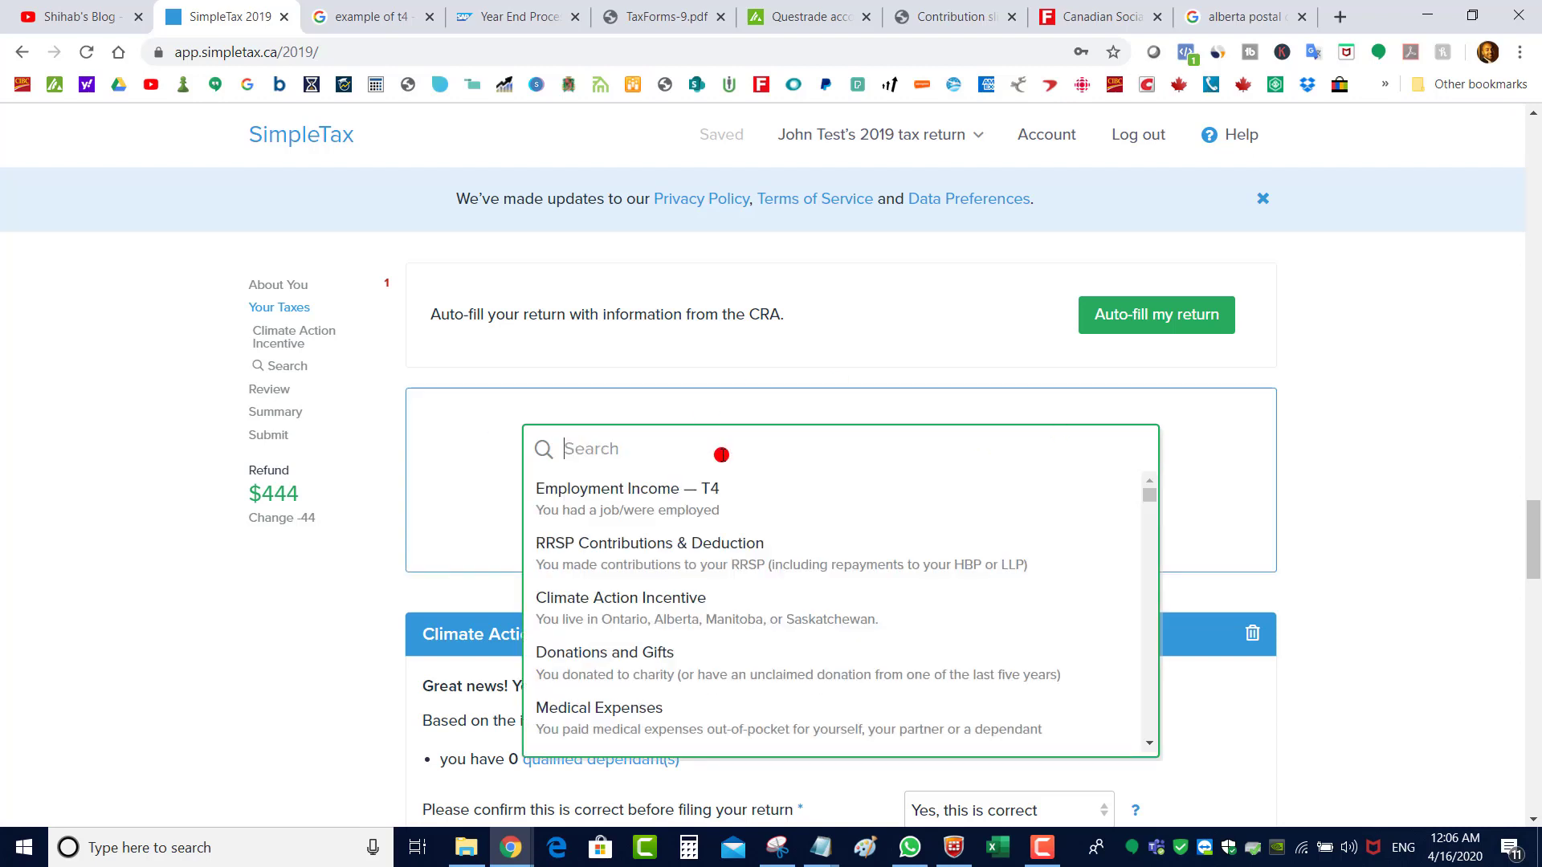
text(t4)
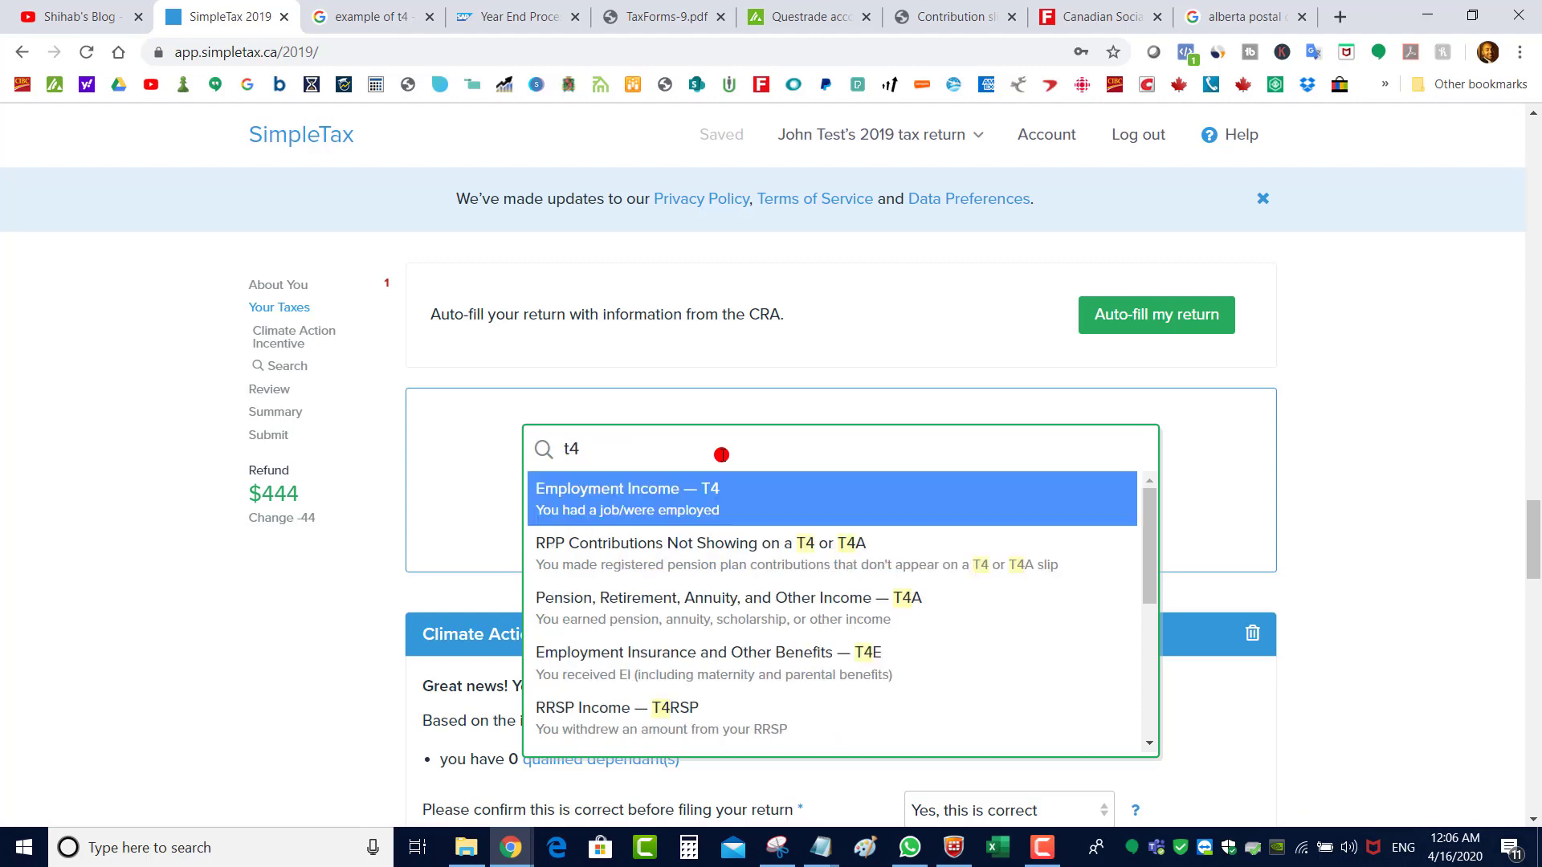
click(719, 507)
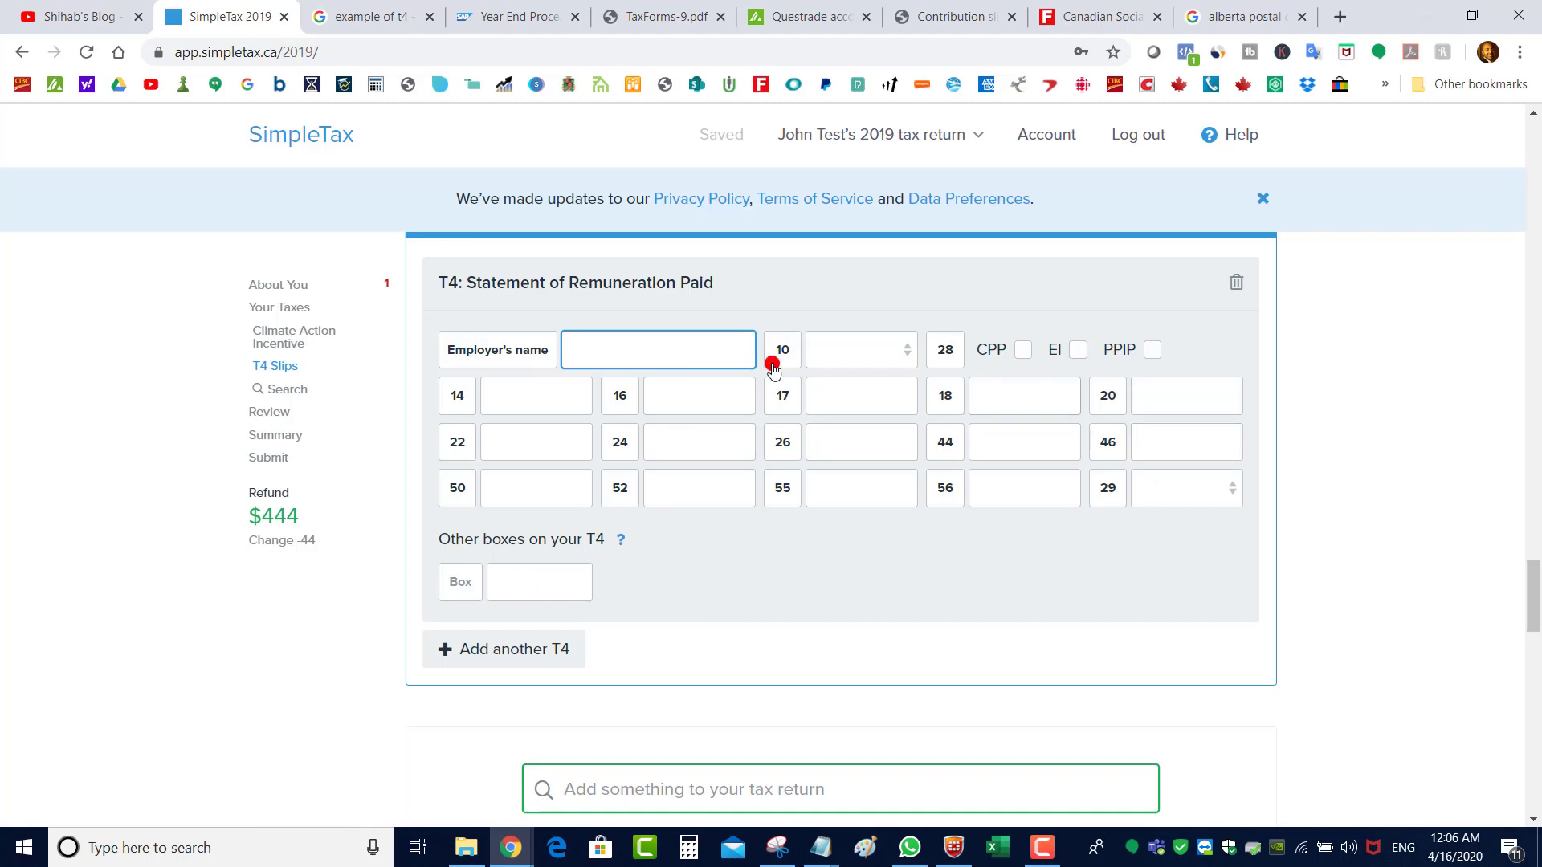
click(519, 17)
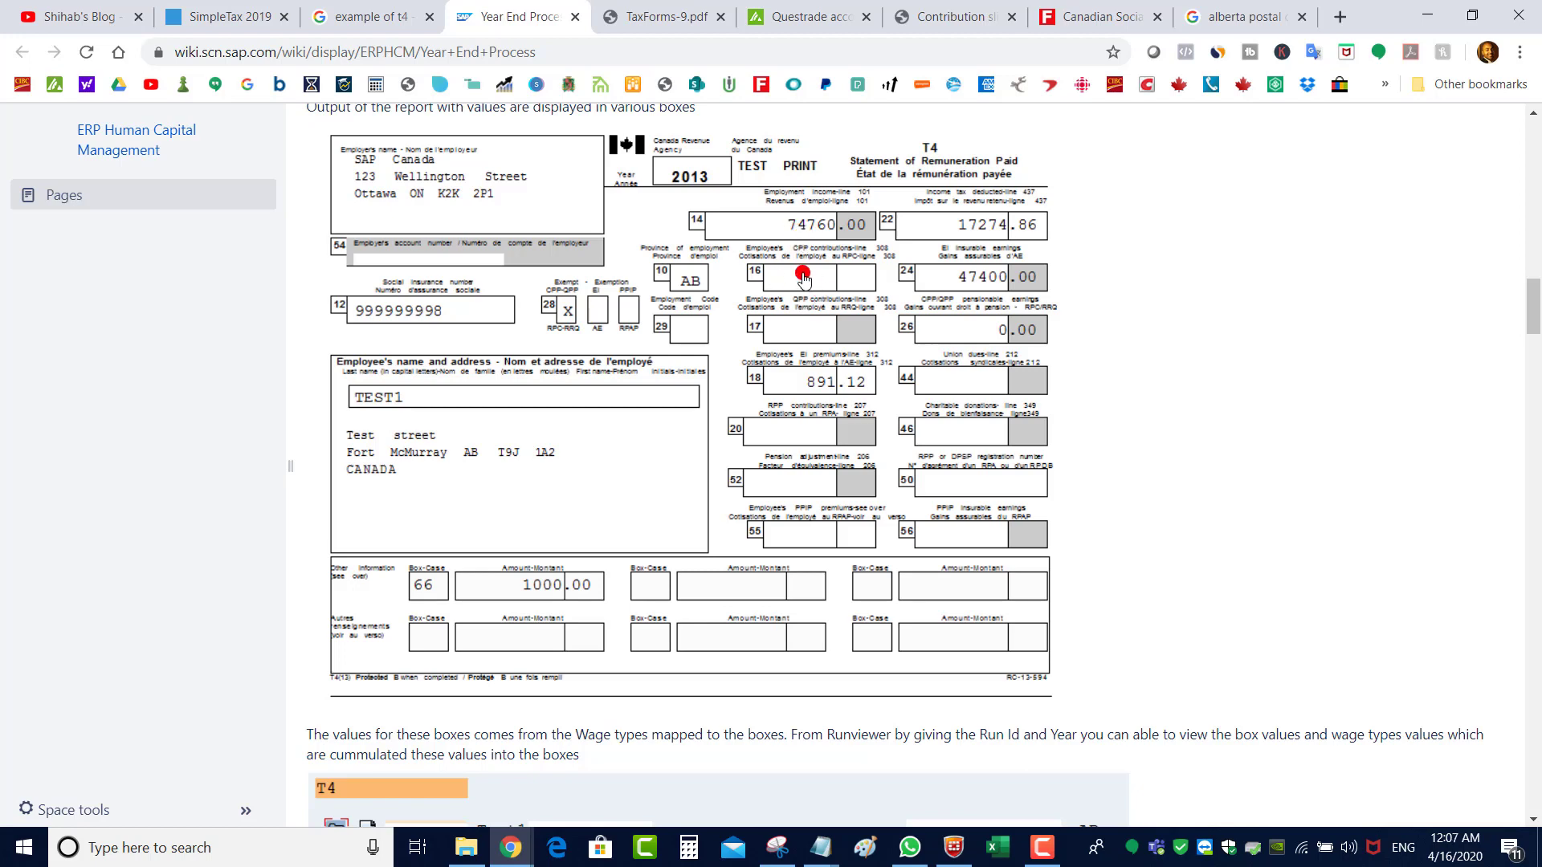
click(261, 14)
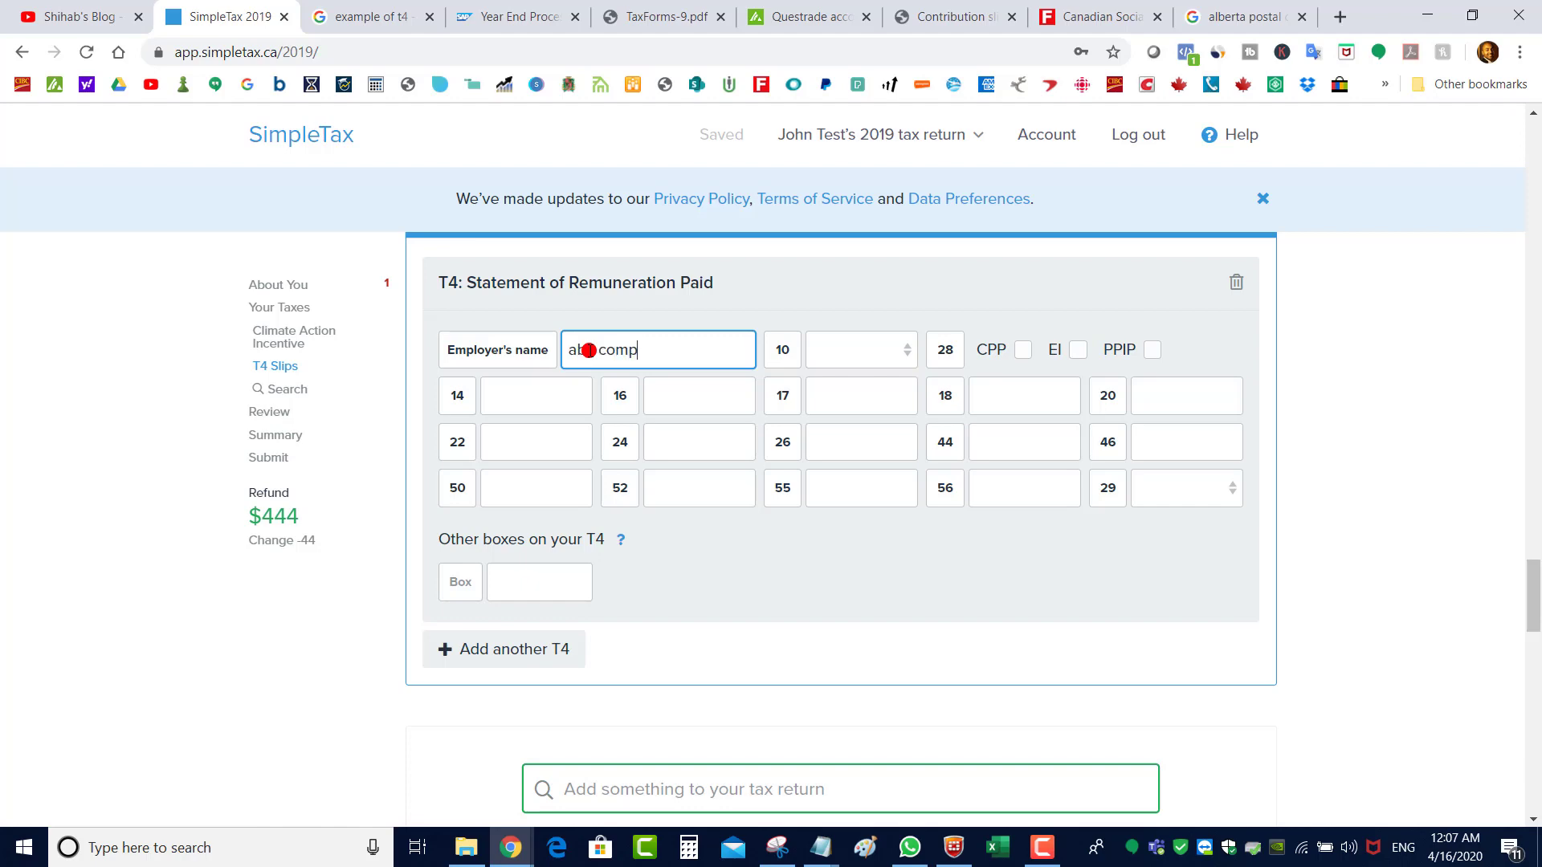
Finish the employer name and set the province of employment to AB
text(any)
click(849, 350)
click(835, 402)
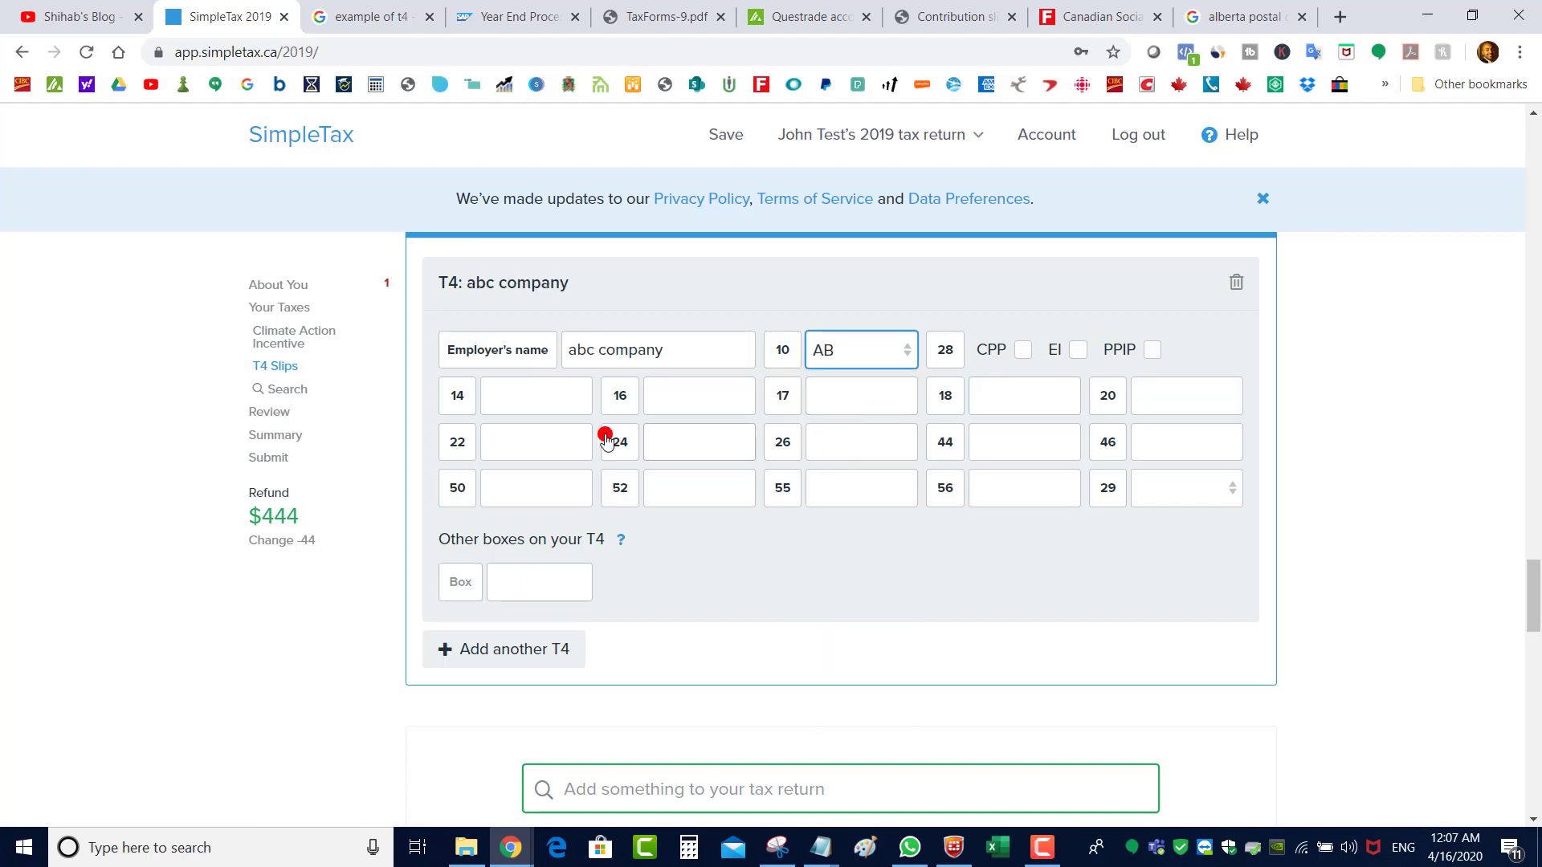
key(Tab)
click(514, 16)
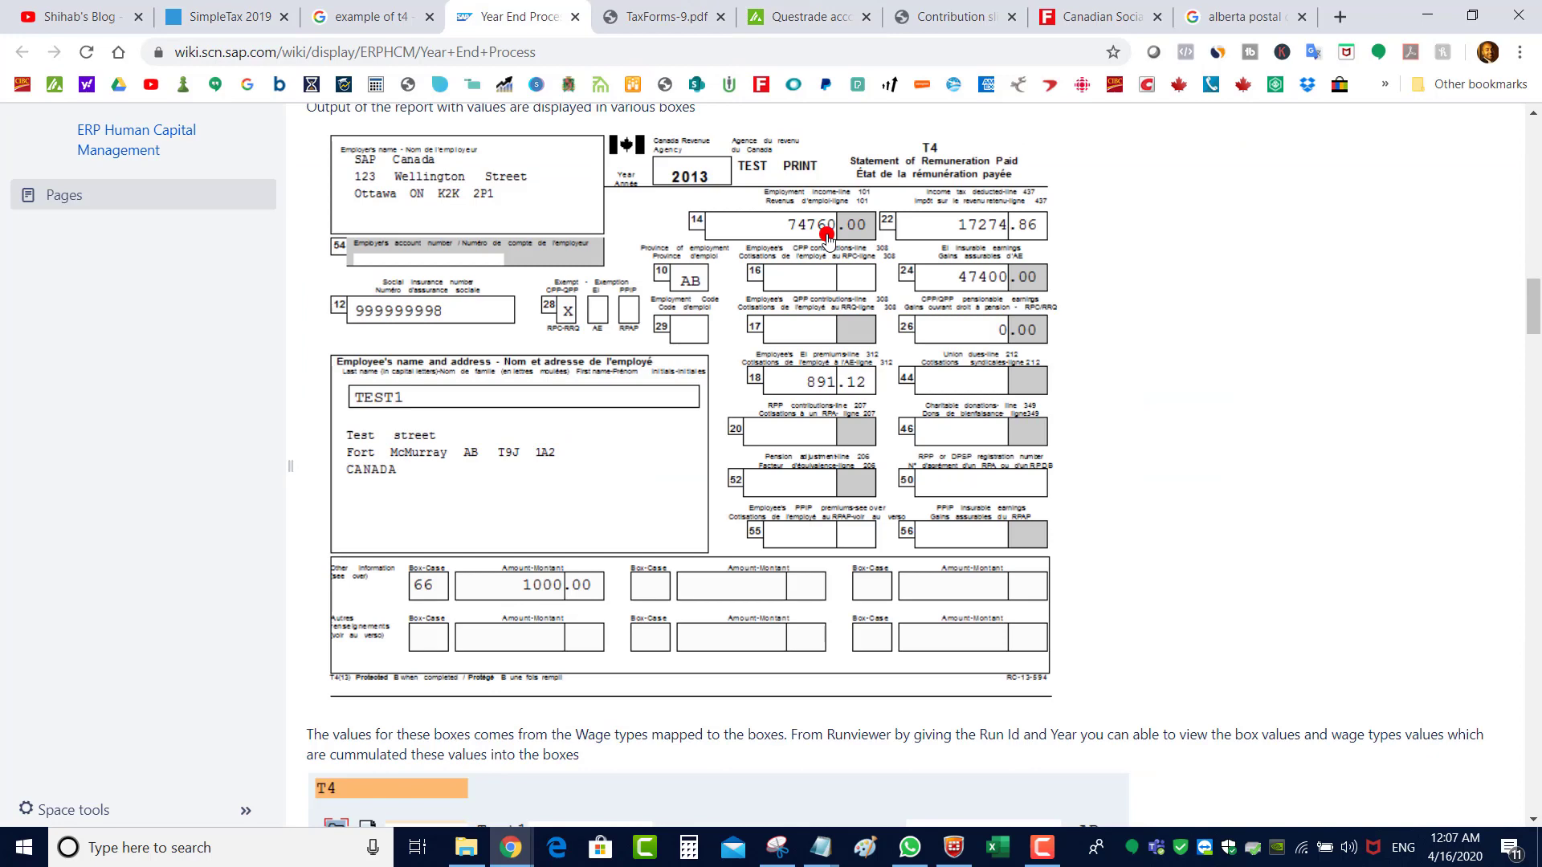
click(290, 11)
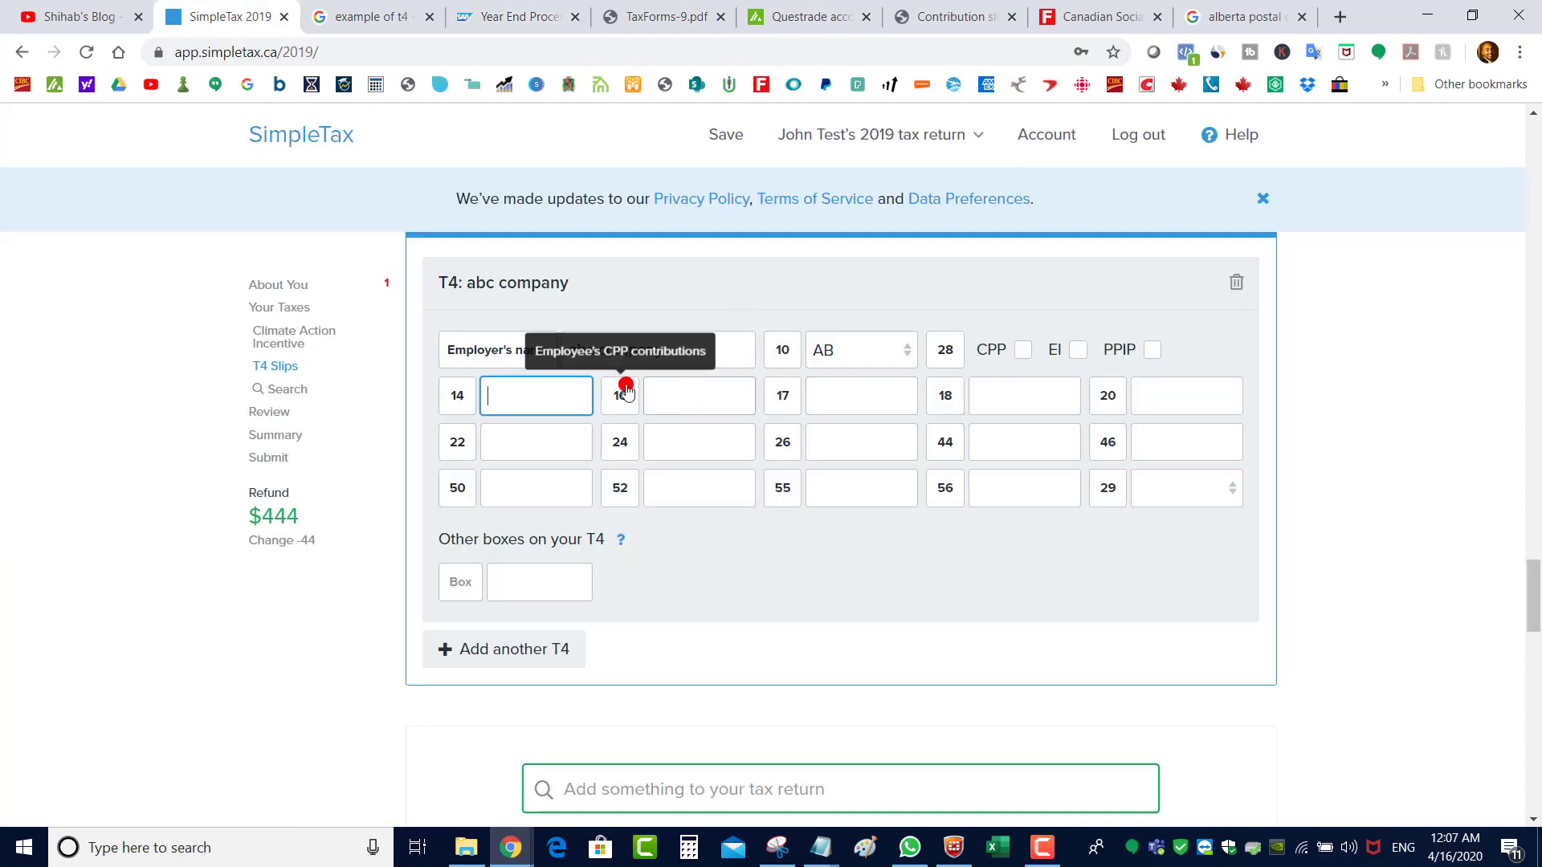
Enter box 14 74,000, box 18 900 and box 22 17,000 from the sample T4
text(74,000)
key(Tab)
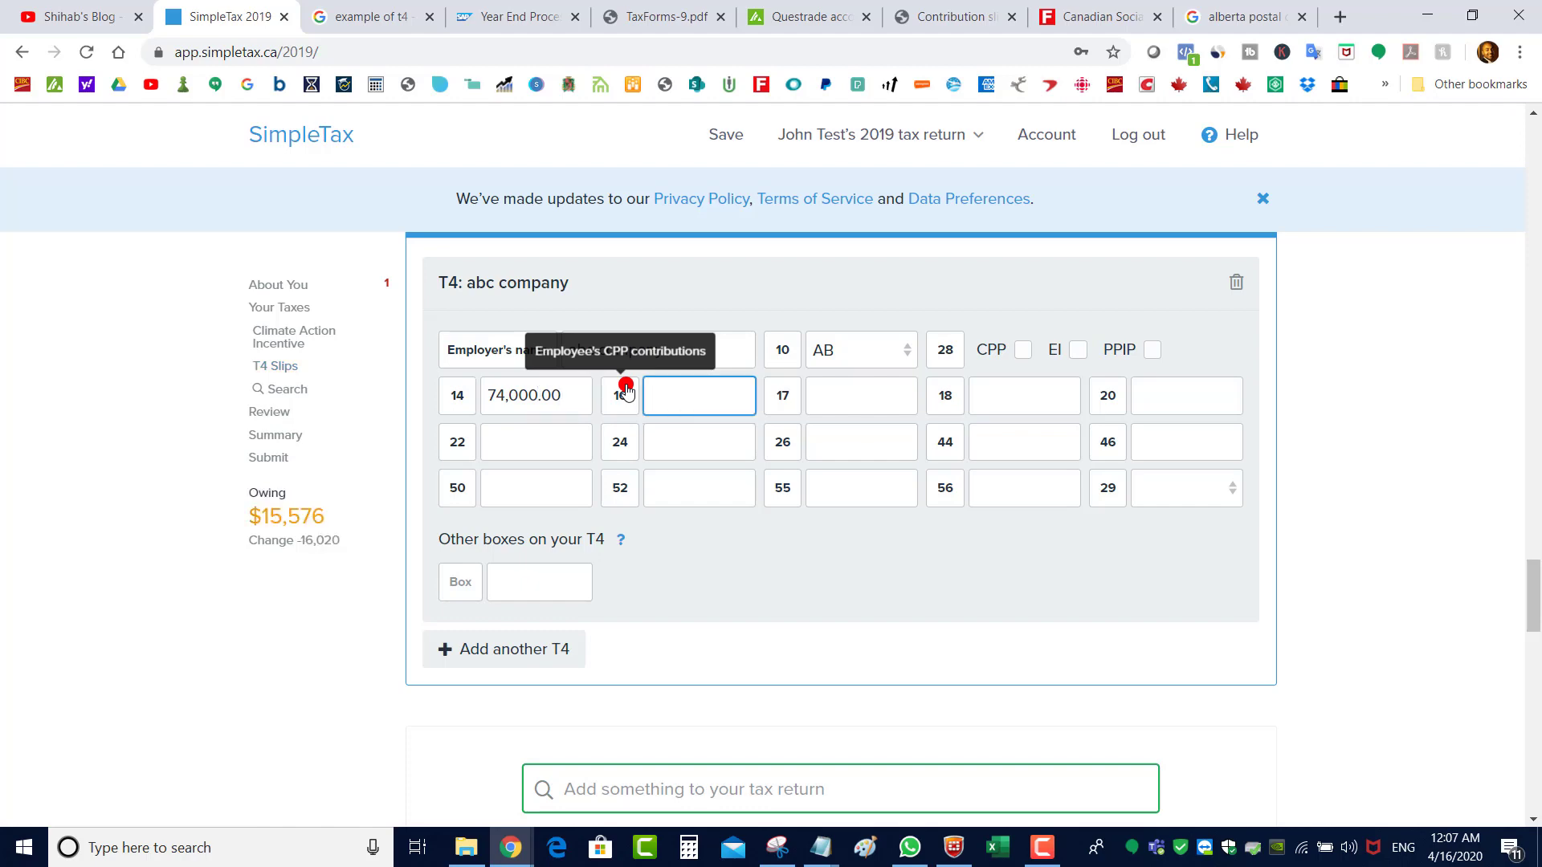
click(514, 16)
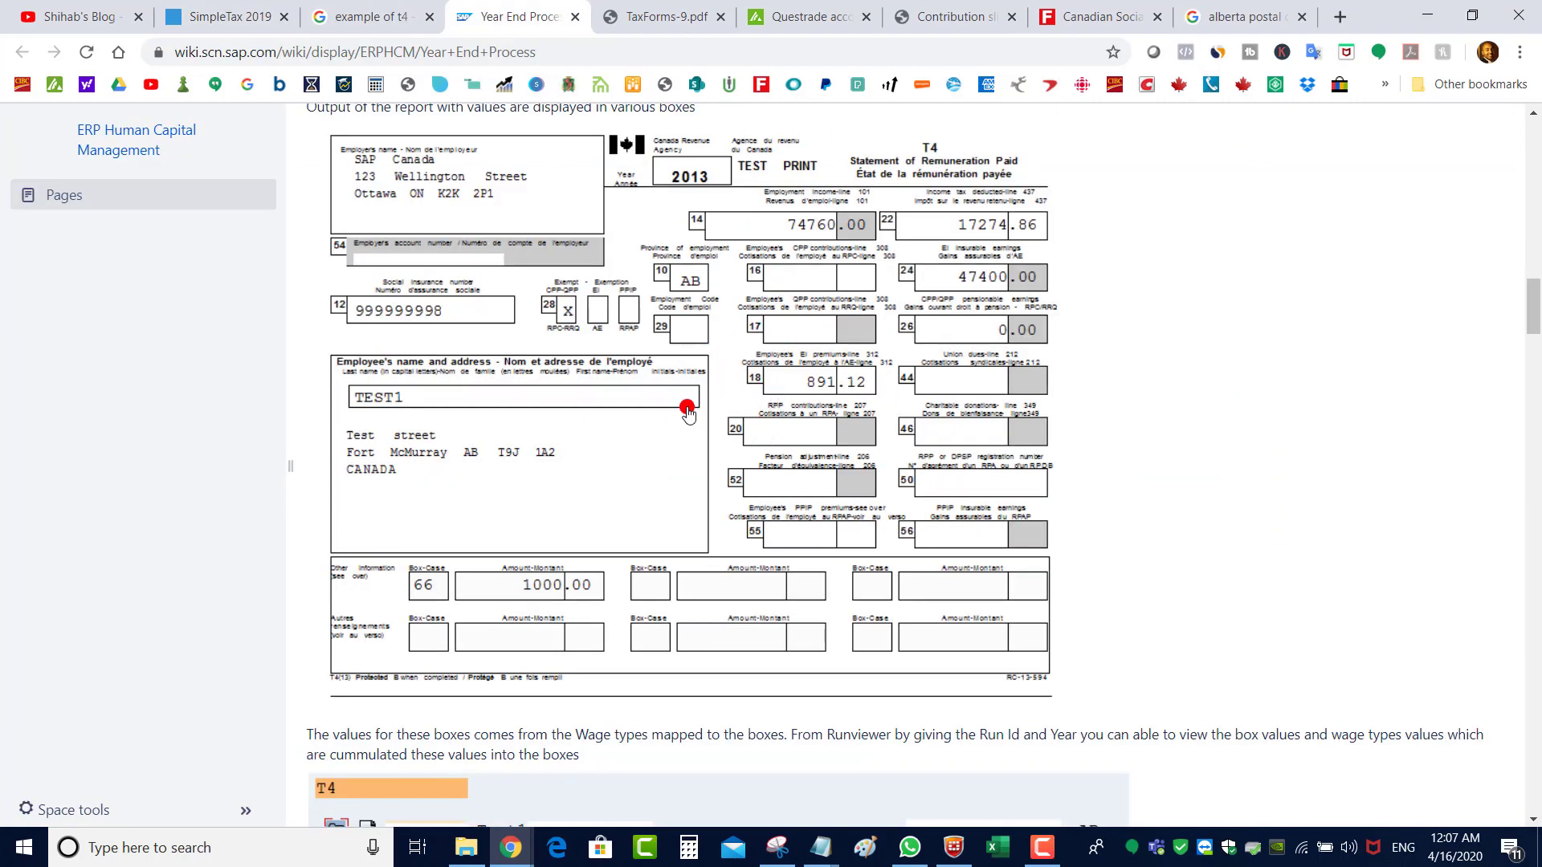
click(266, 6)
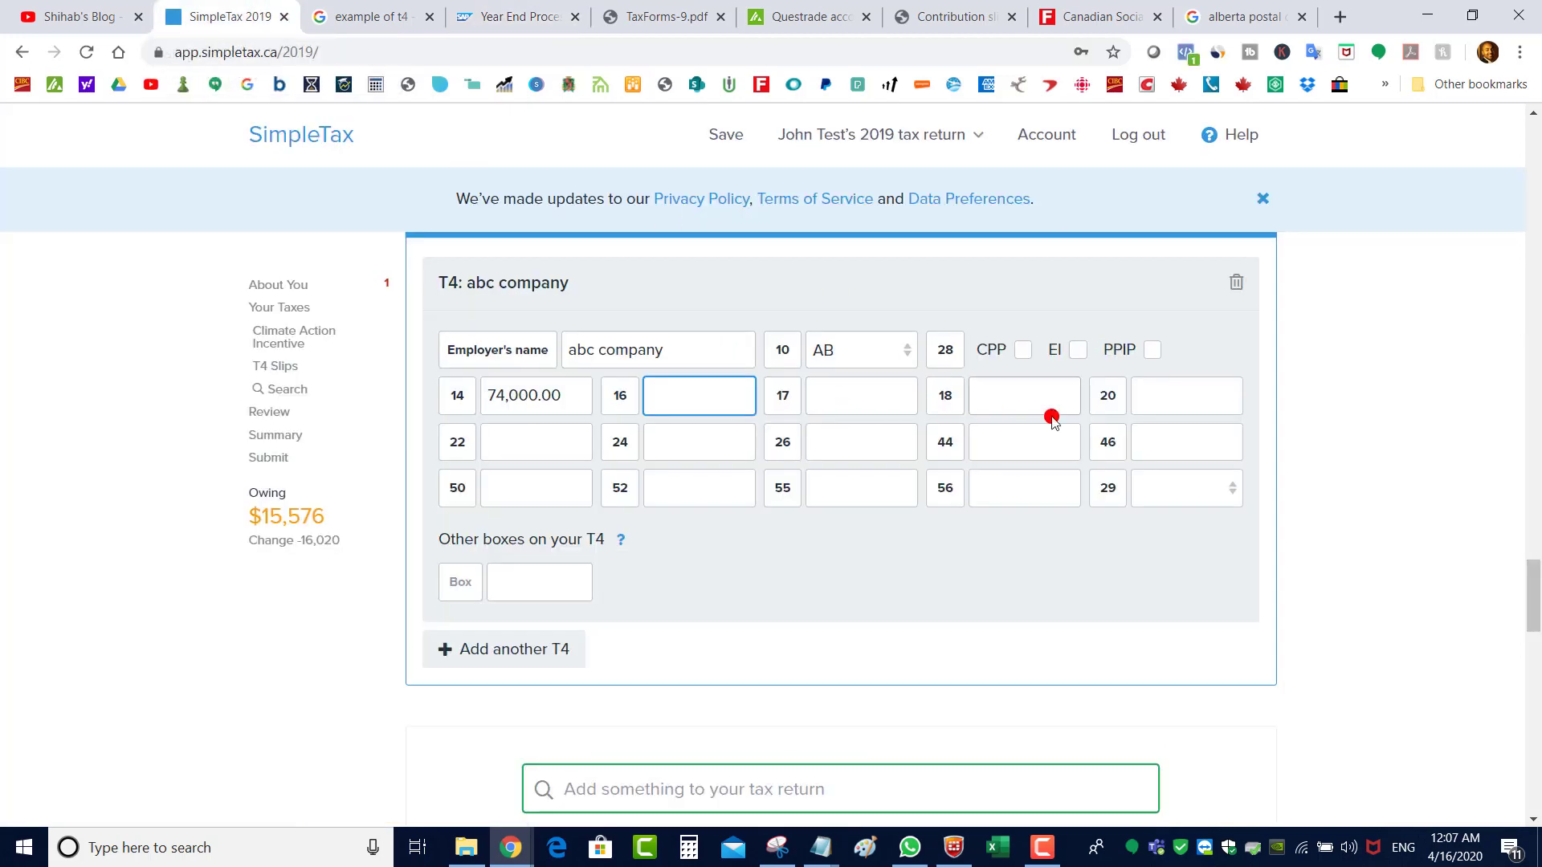
click(1008, 400)
text(900)
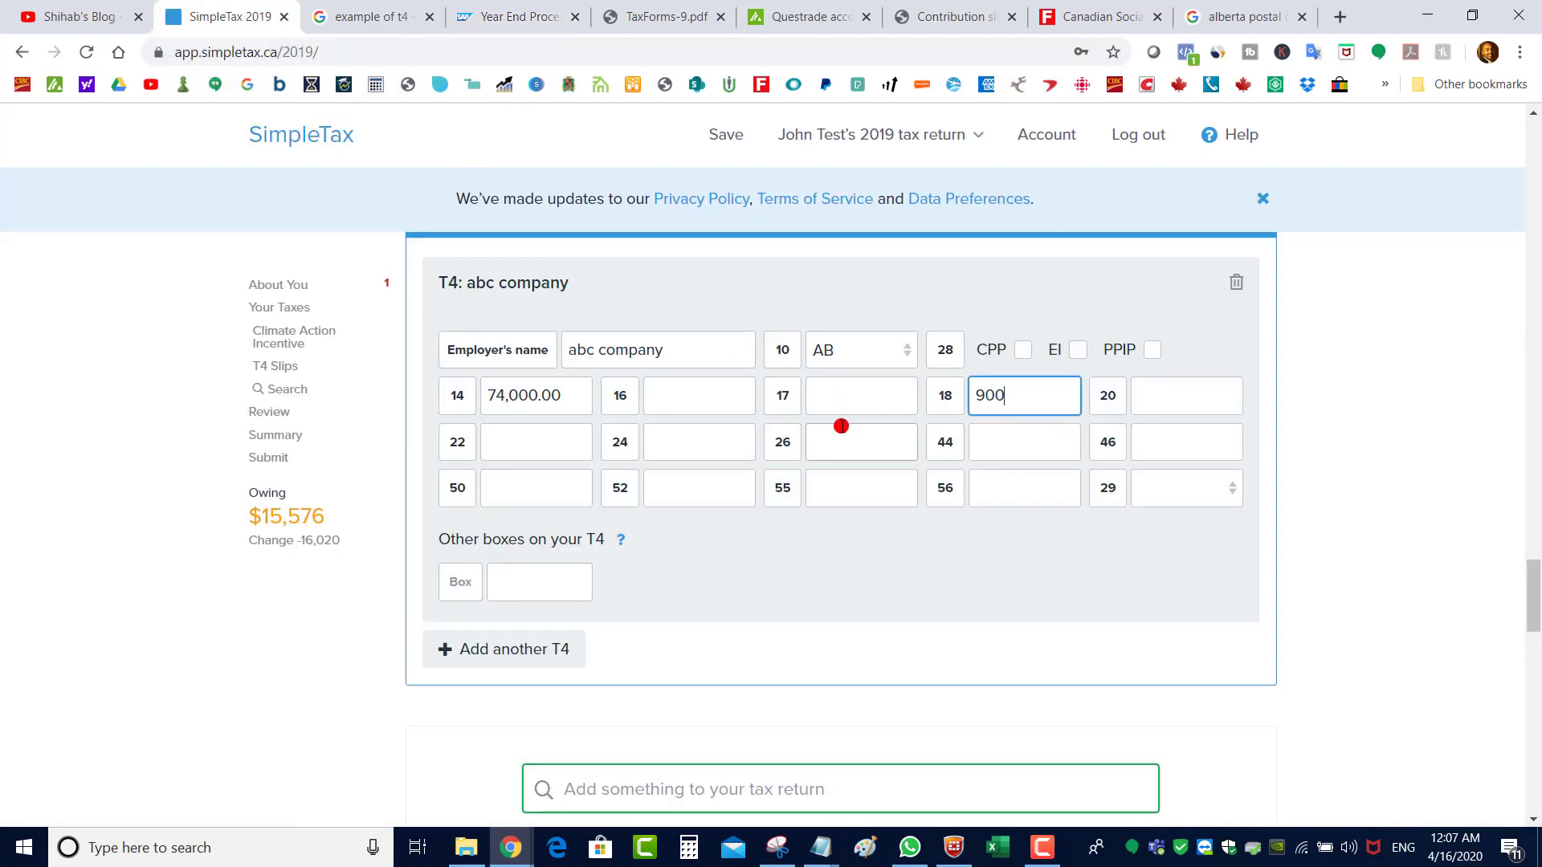
click(519, 16)
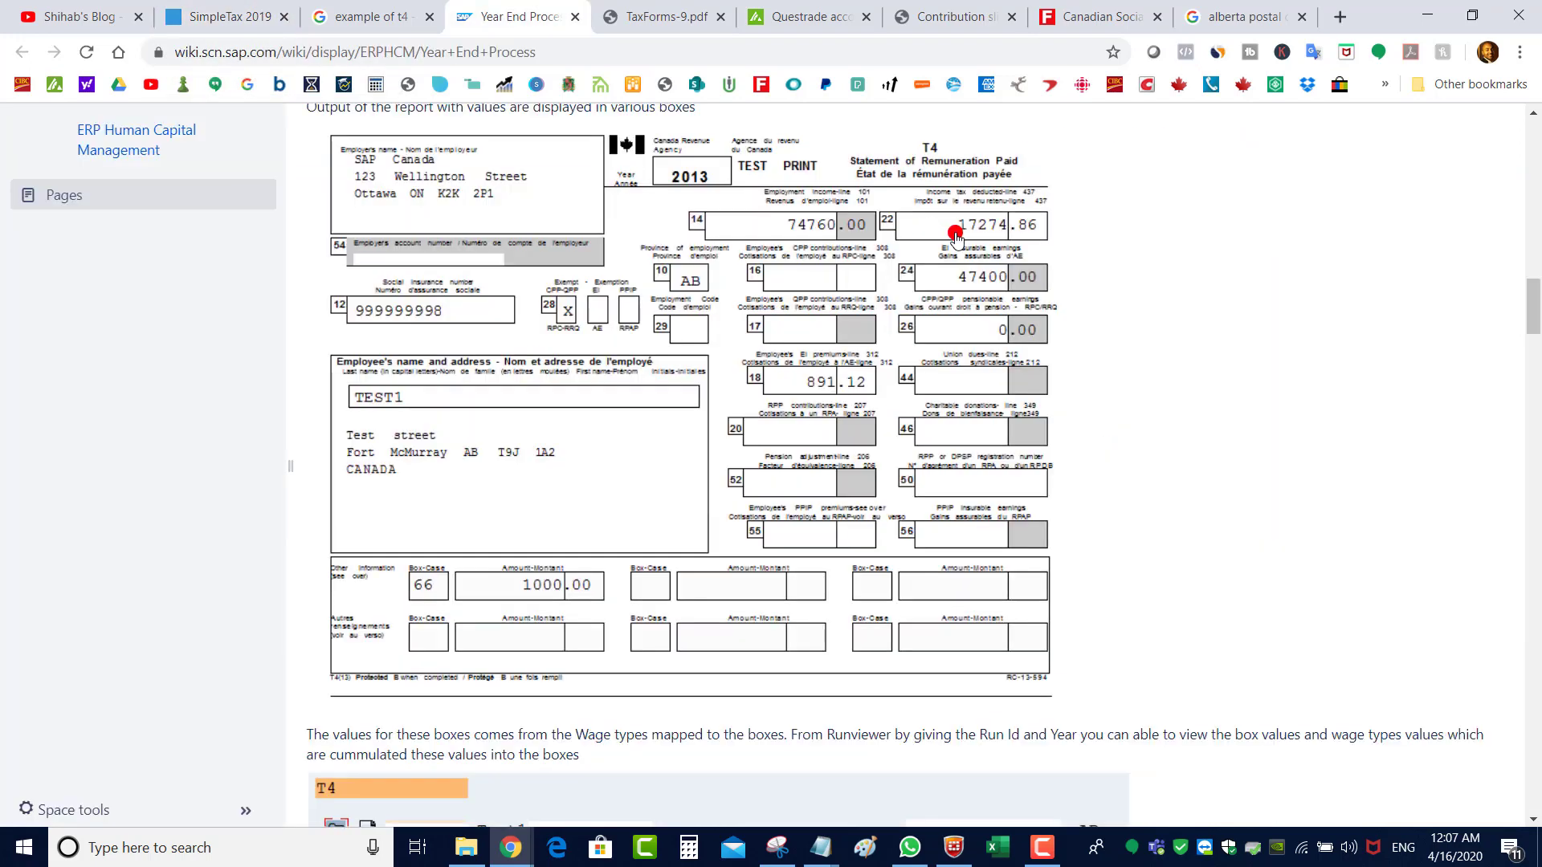
click(215, 16)
key(Tab)
click(529, 438)
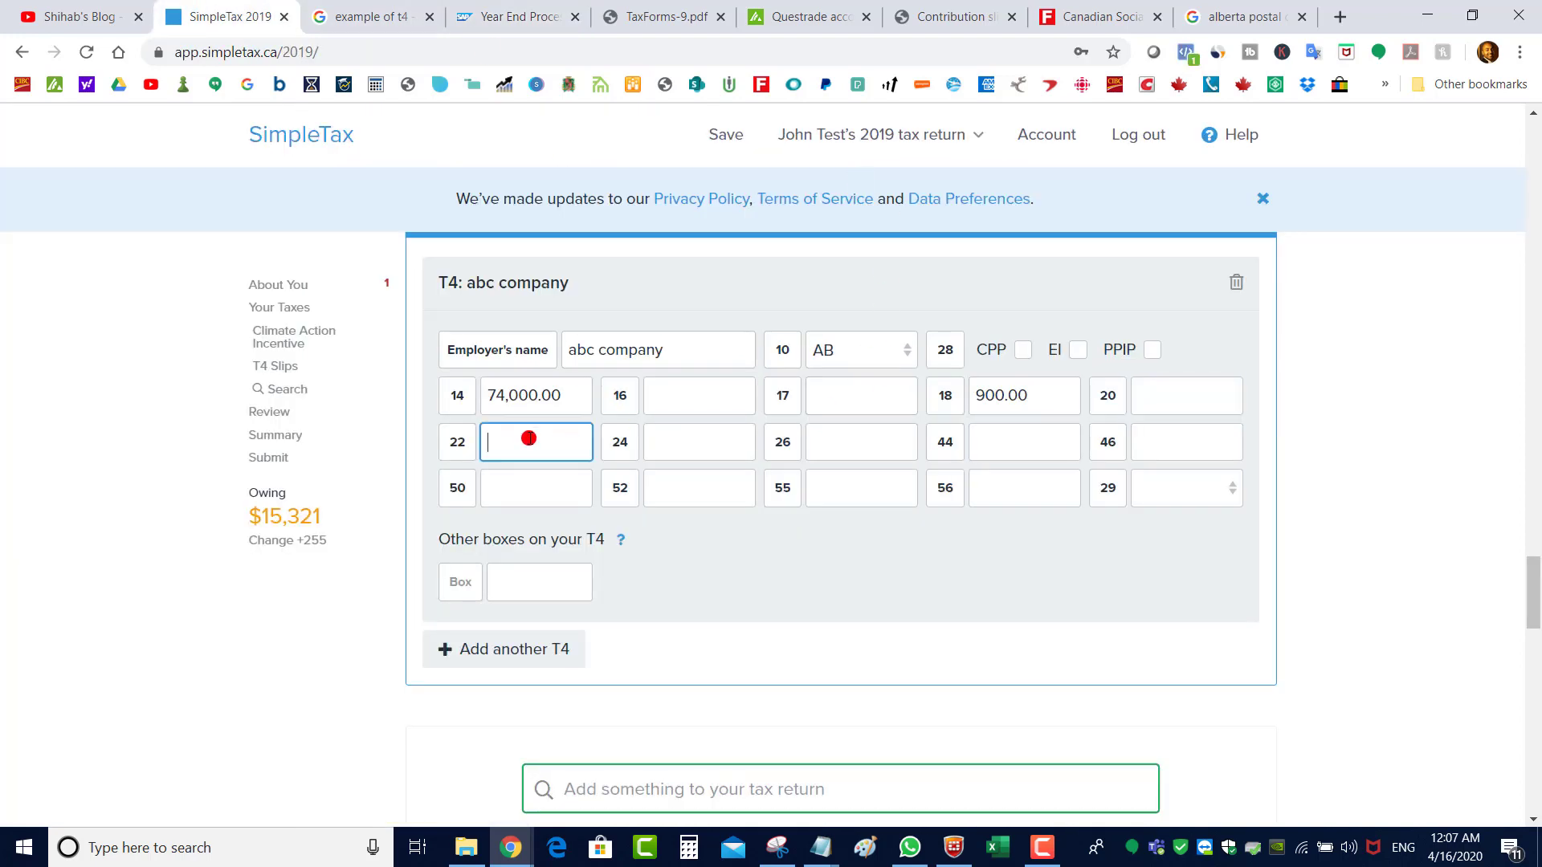
text(17,000)
key(Tab)
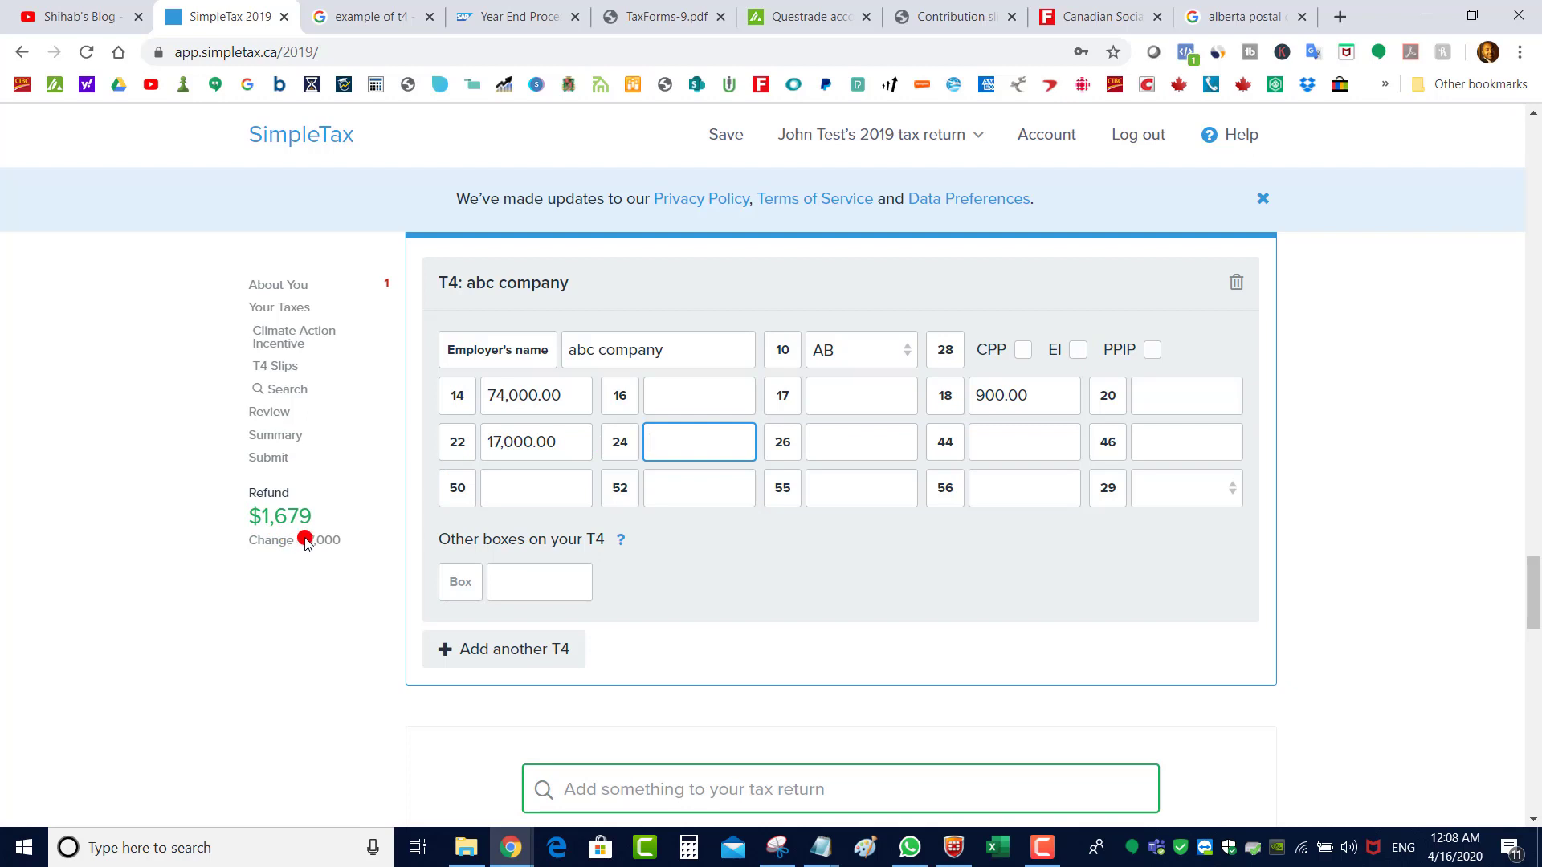
drag(578, 438, 458, 441)
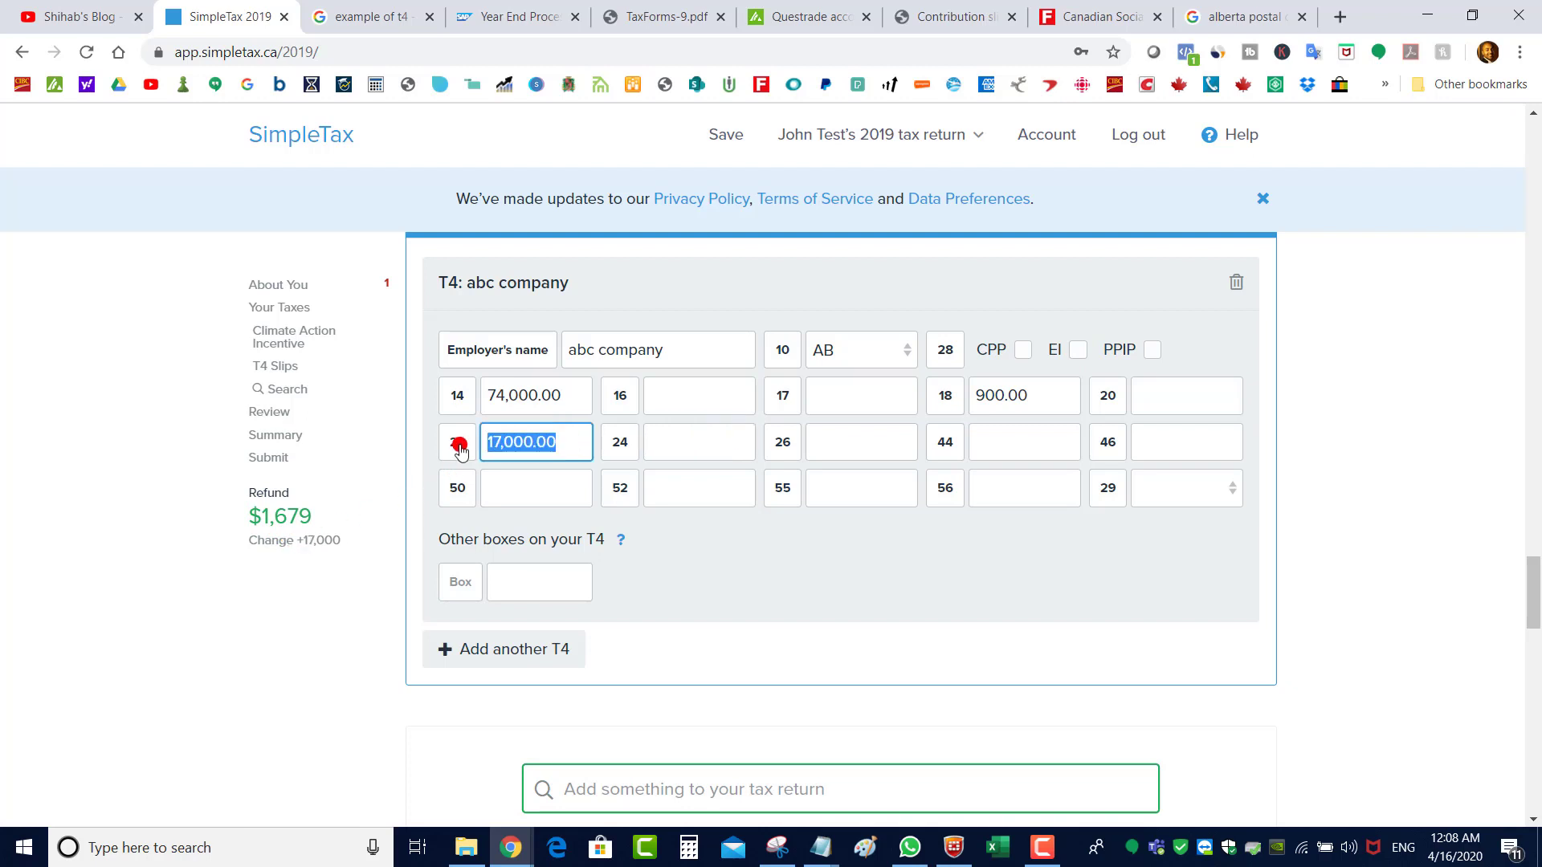
text(15)
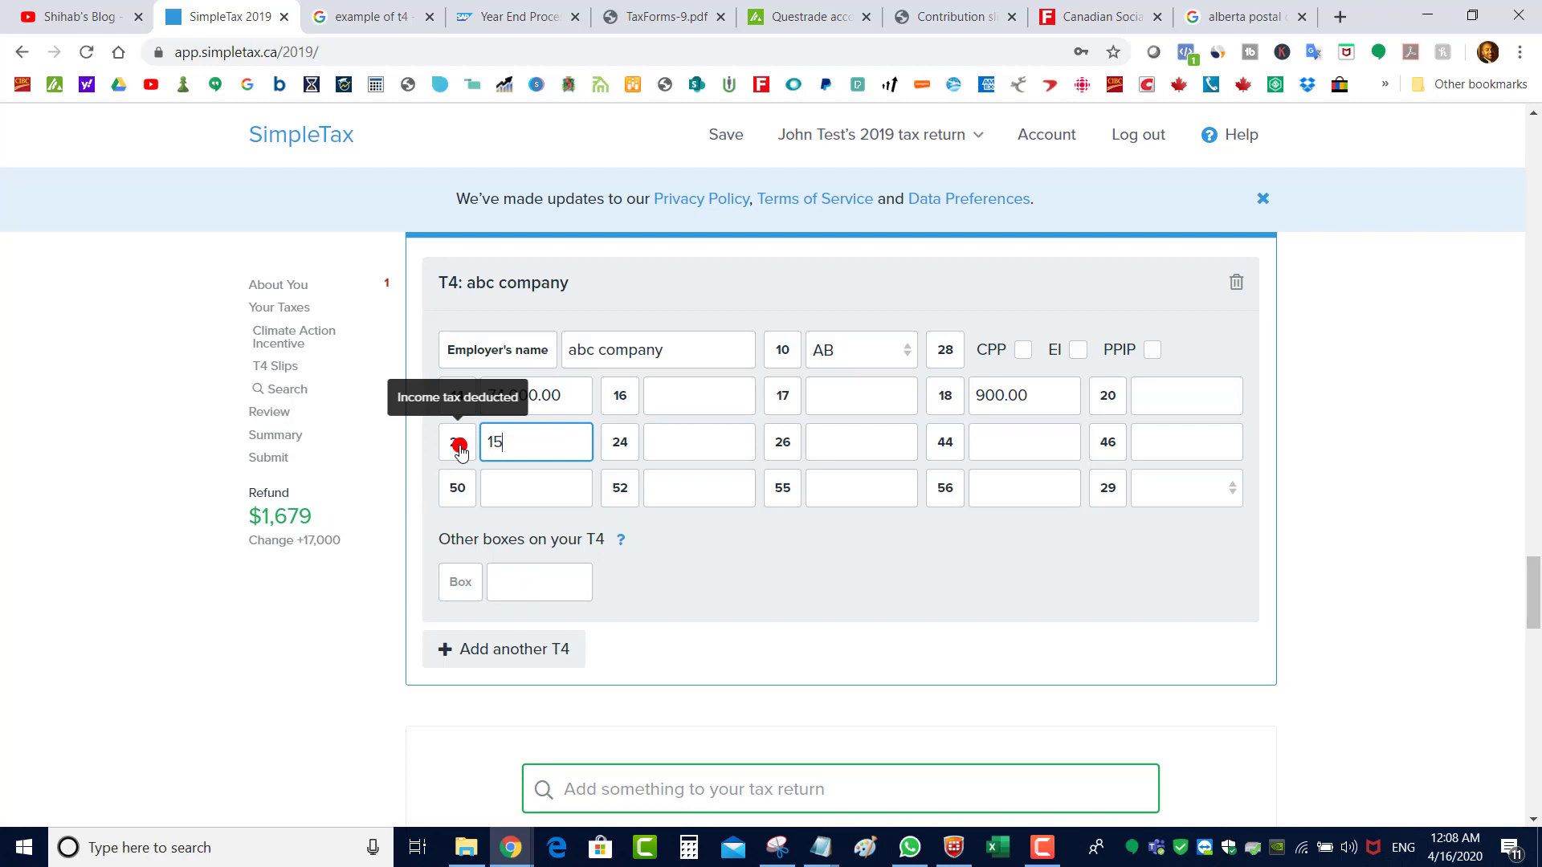
text(,000)
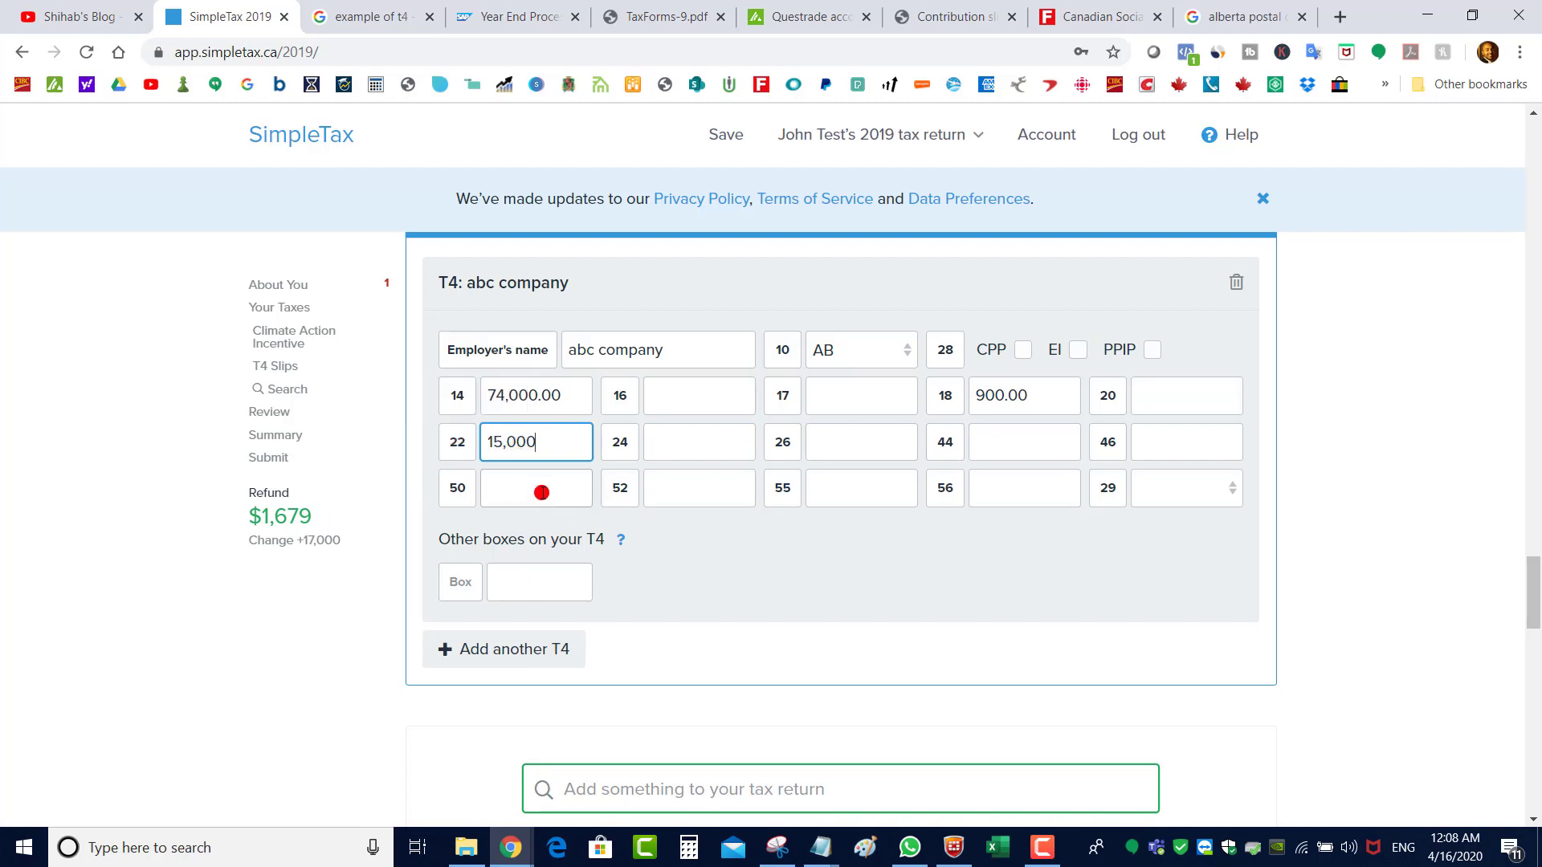
key(Tab)
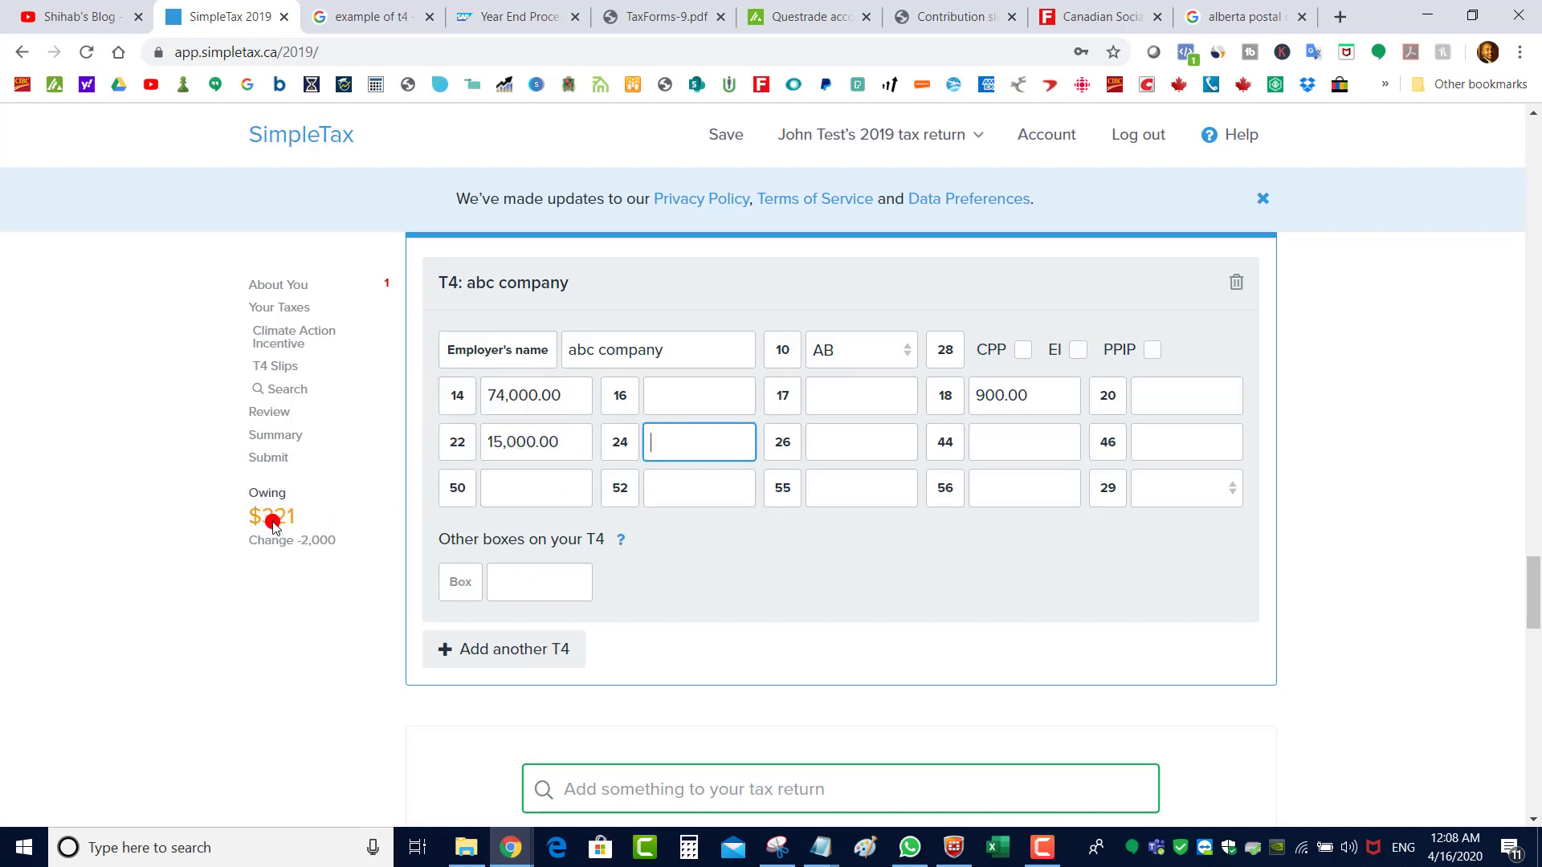
click(583, 455)
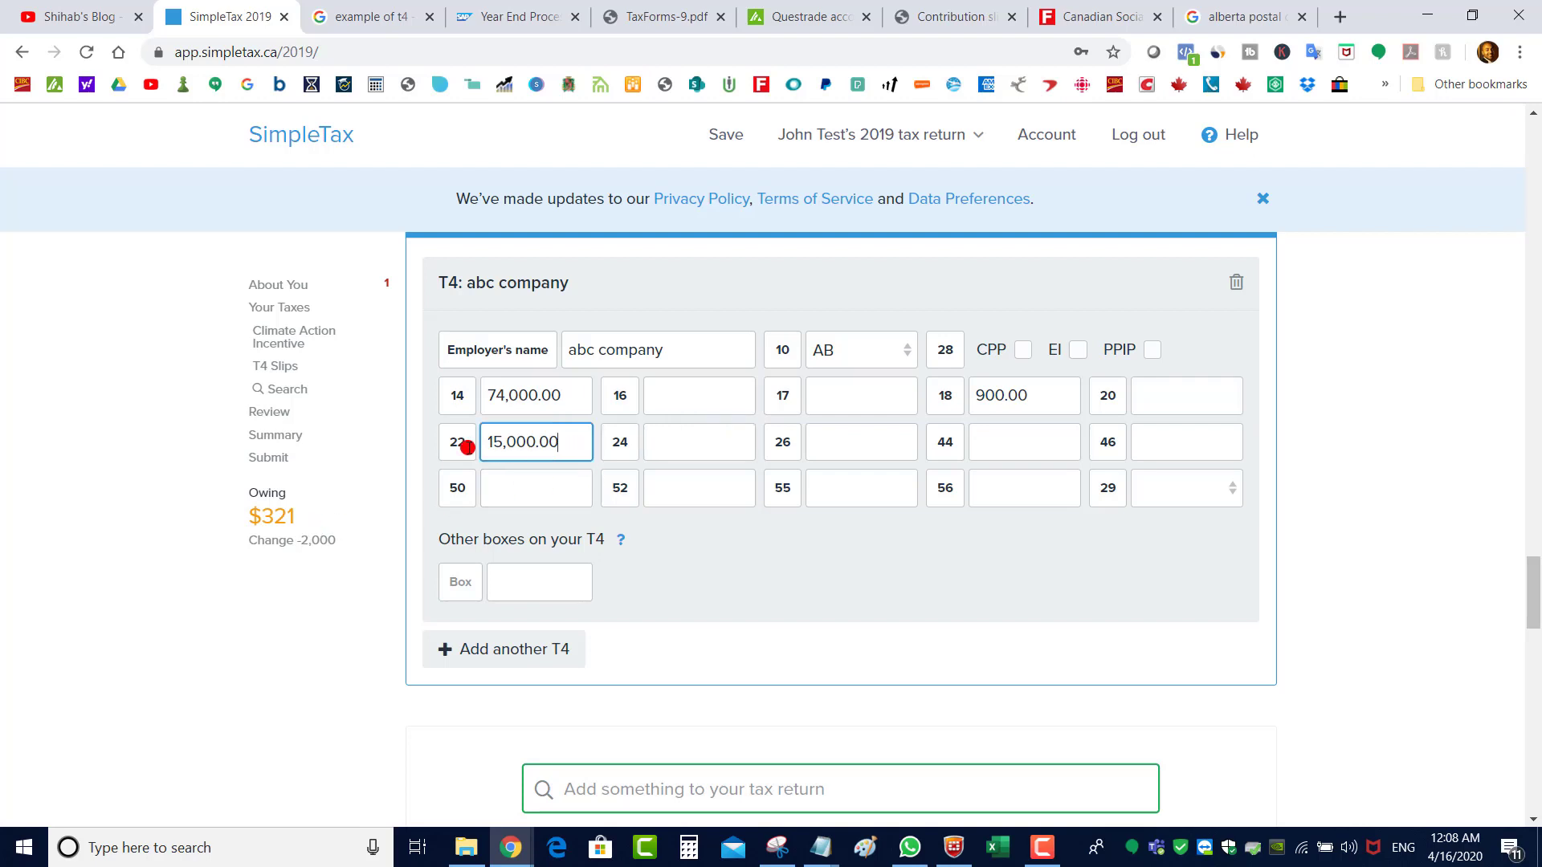
text(10,000)
click(526, 486)
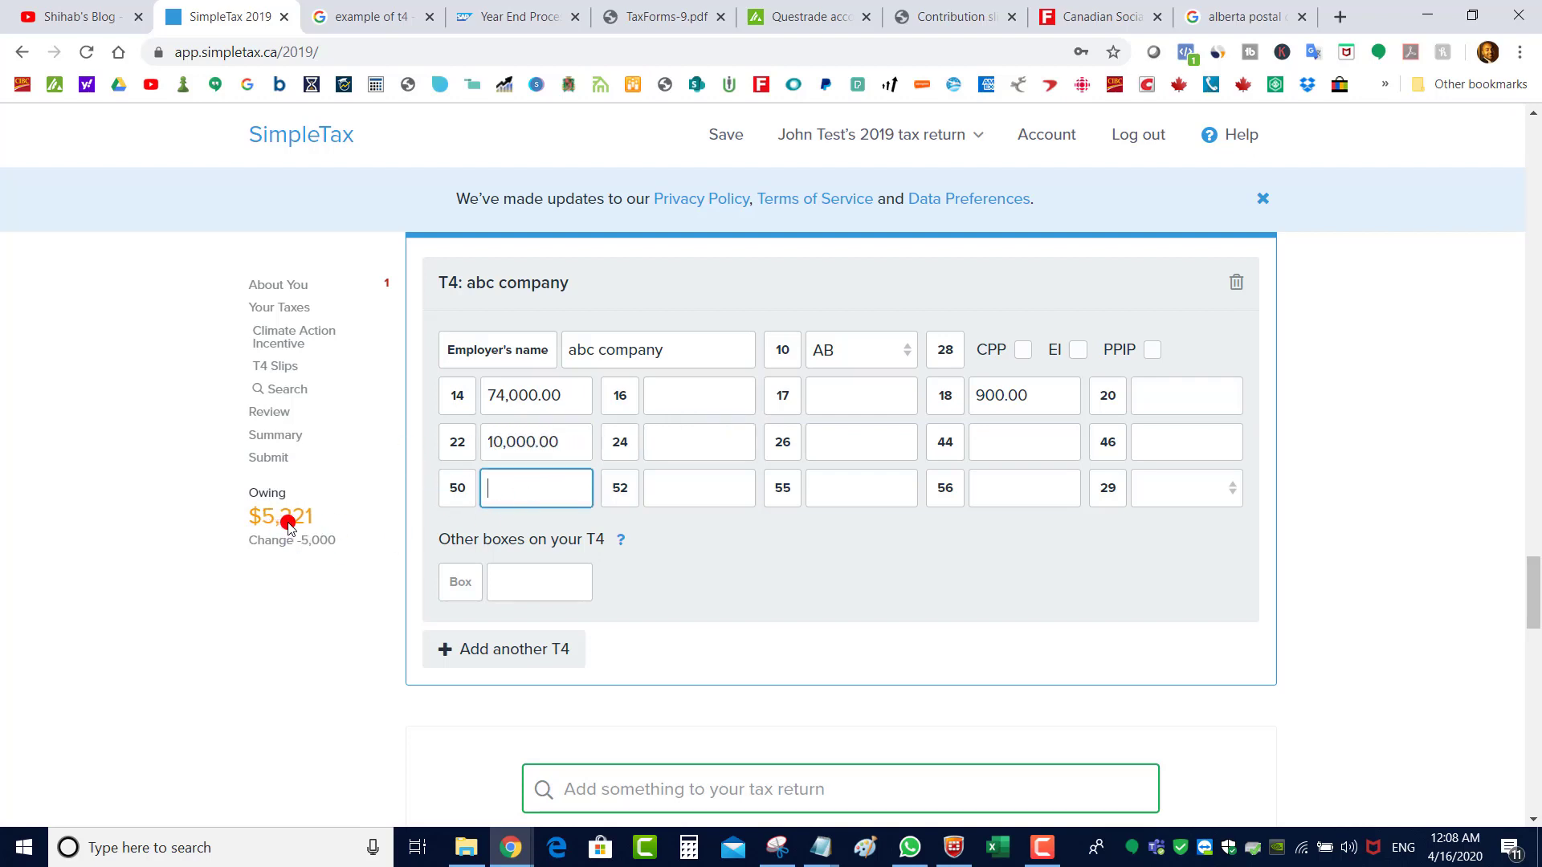
click(579, 450)
text(2)
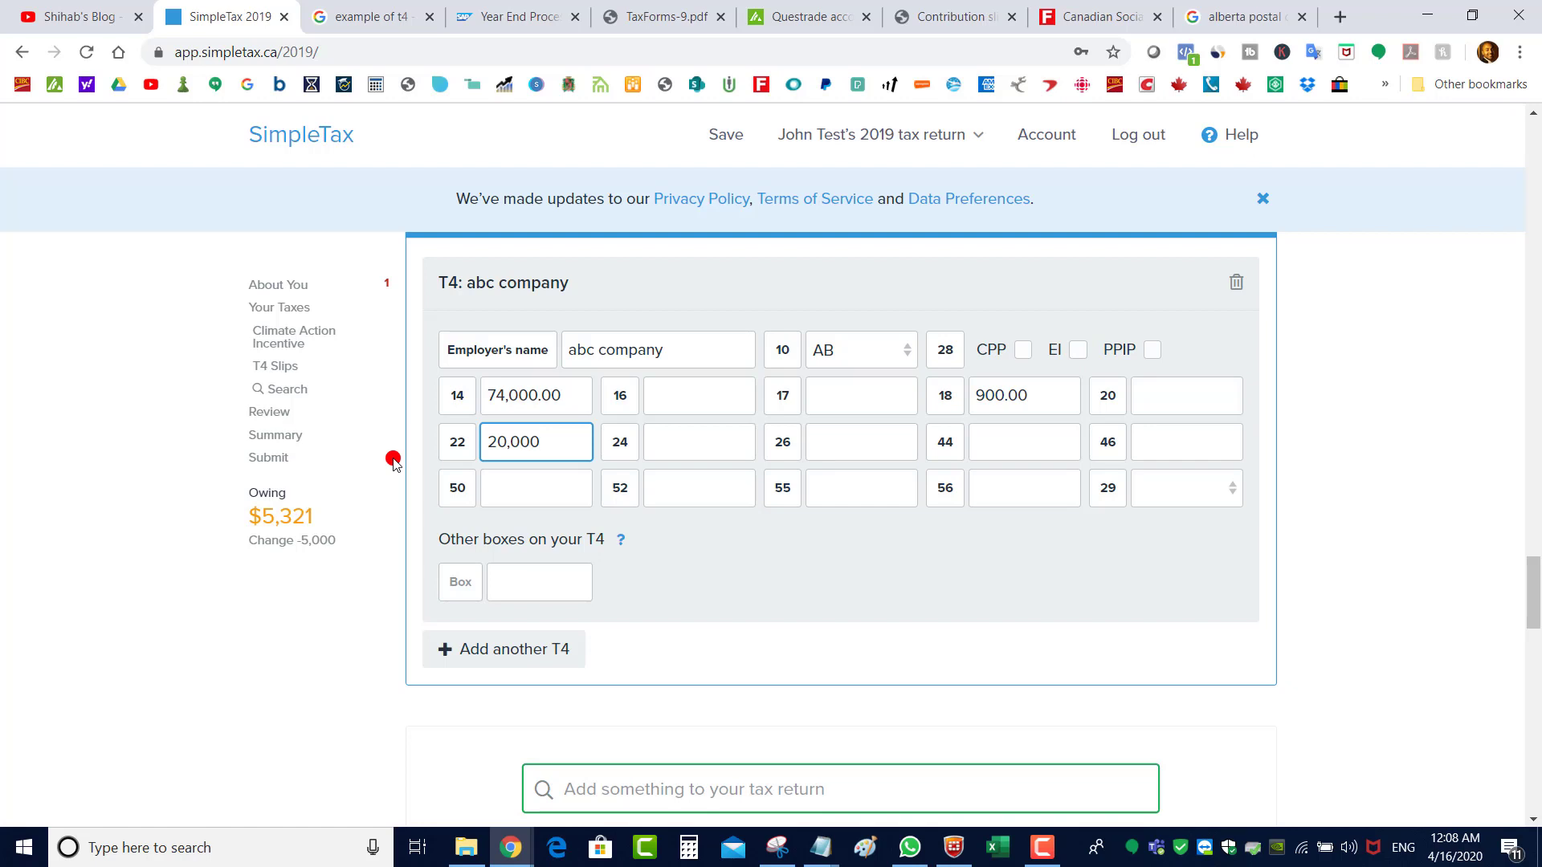
text(0000)
key(Tab)
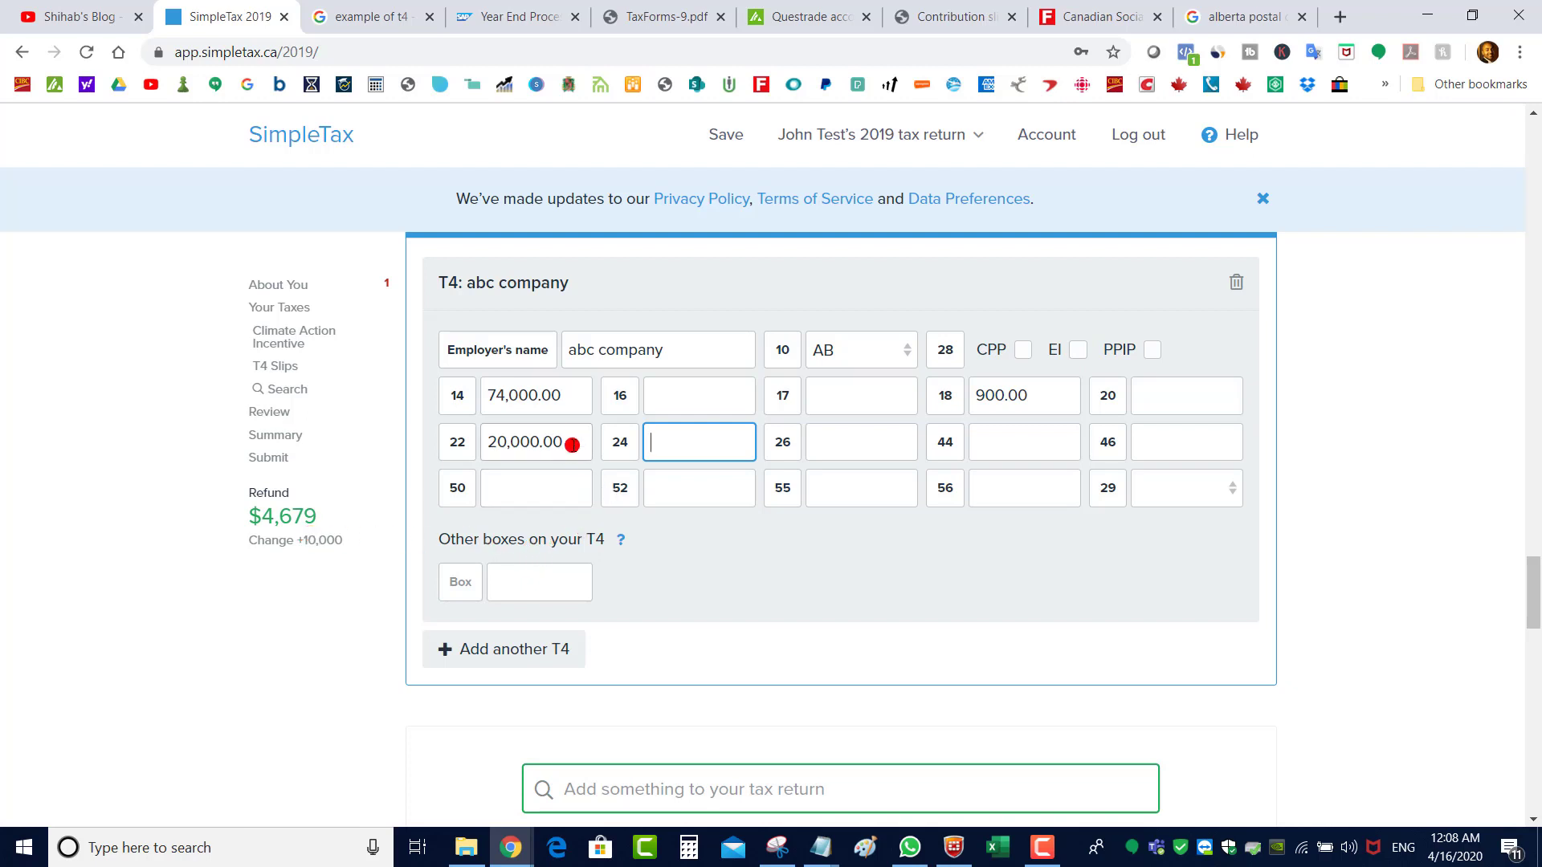
click(513, 440)
text(17,000)
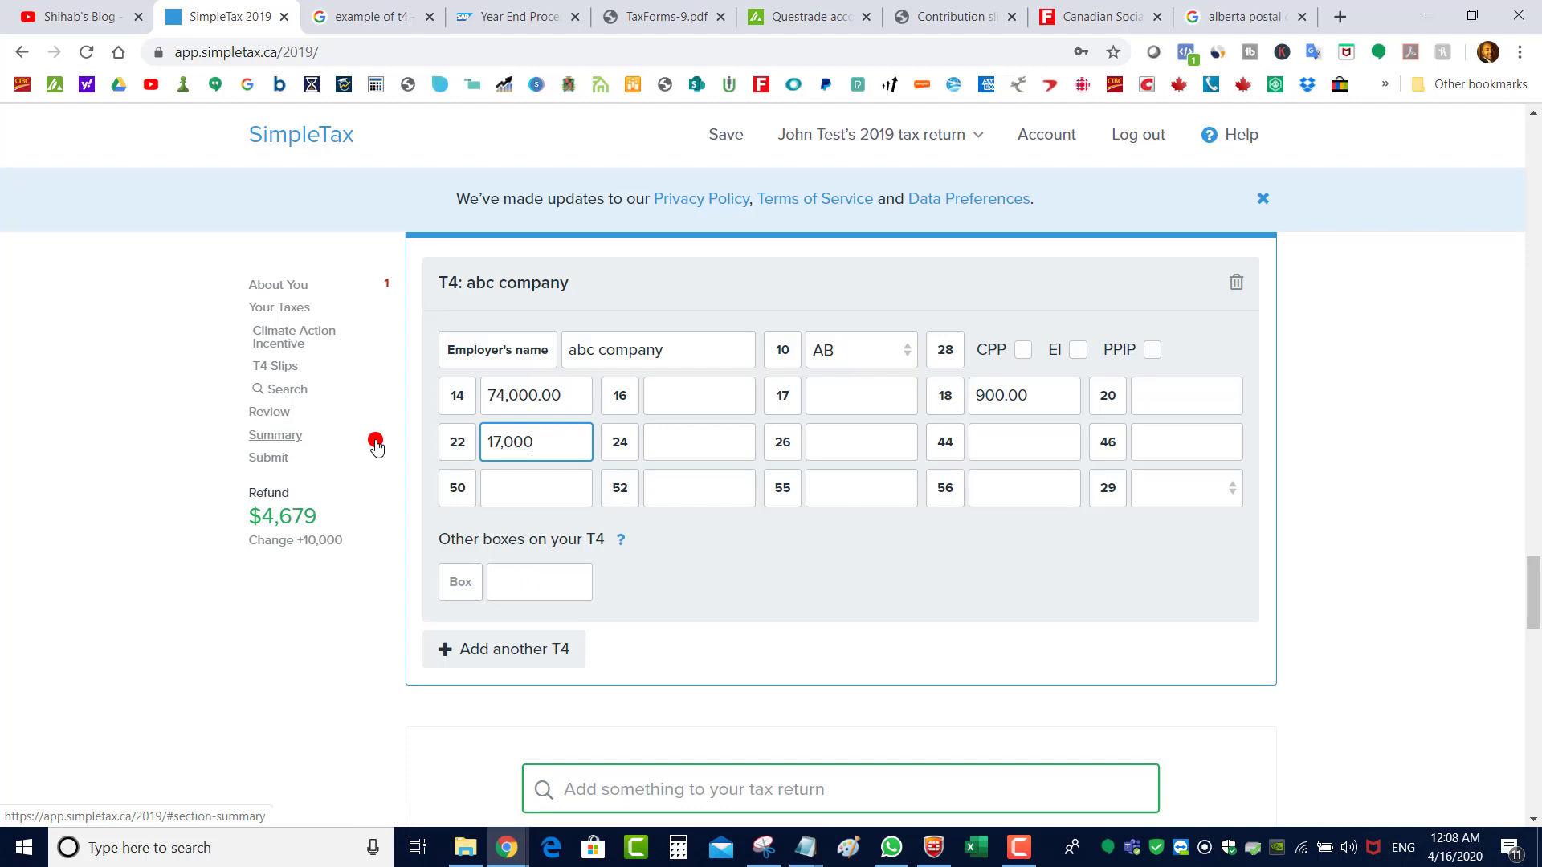
key(Tab)
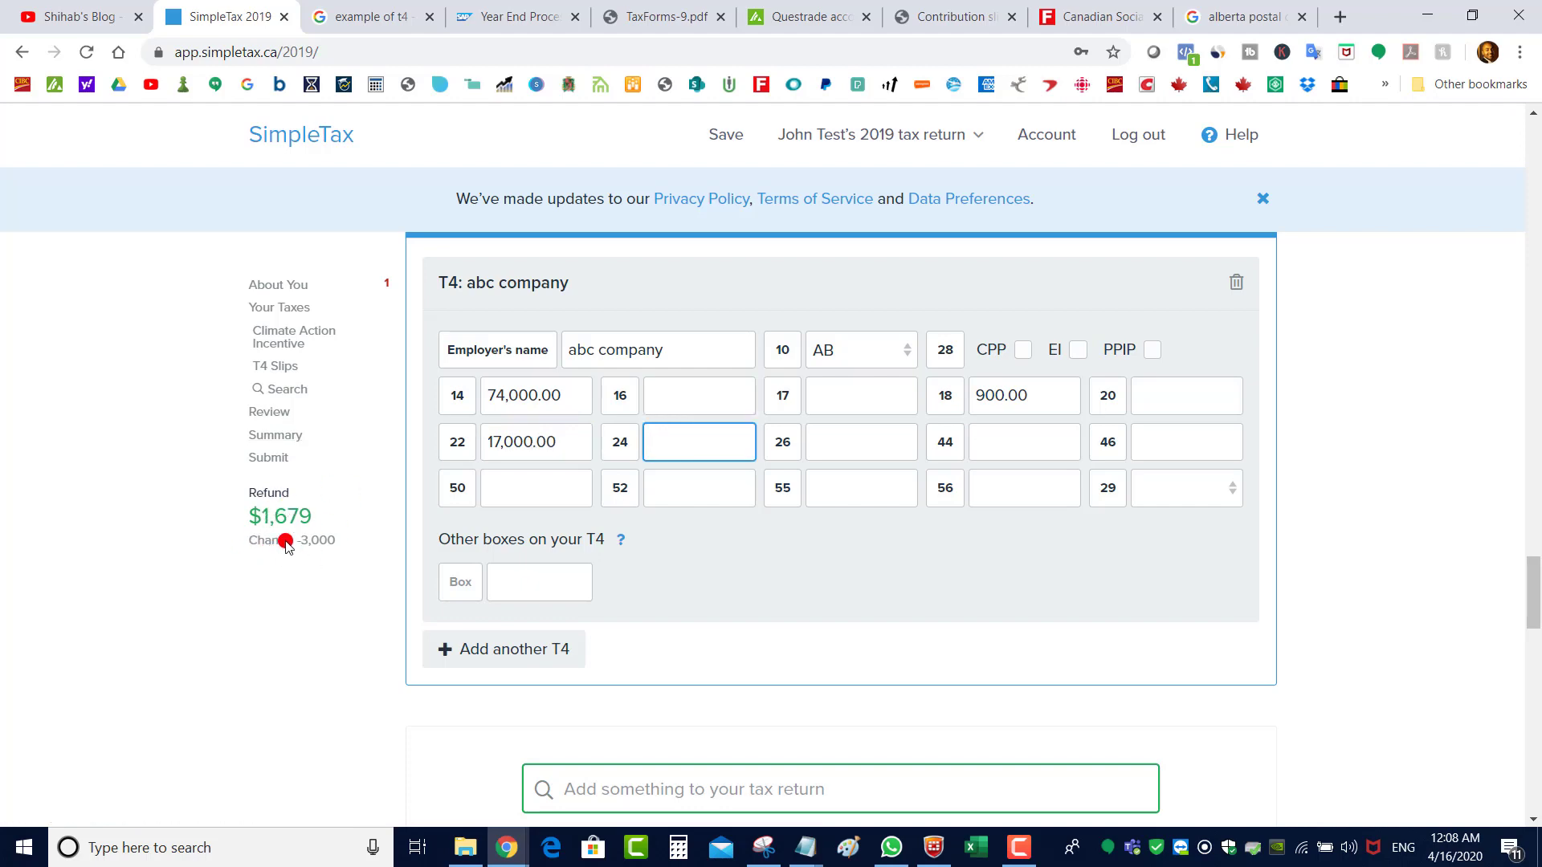
key(ctrl+Tab)
key(ctrl+Tab)
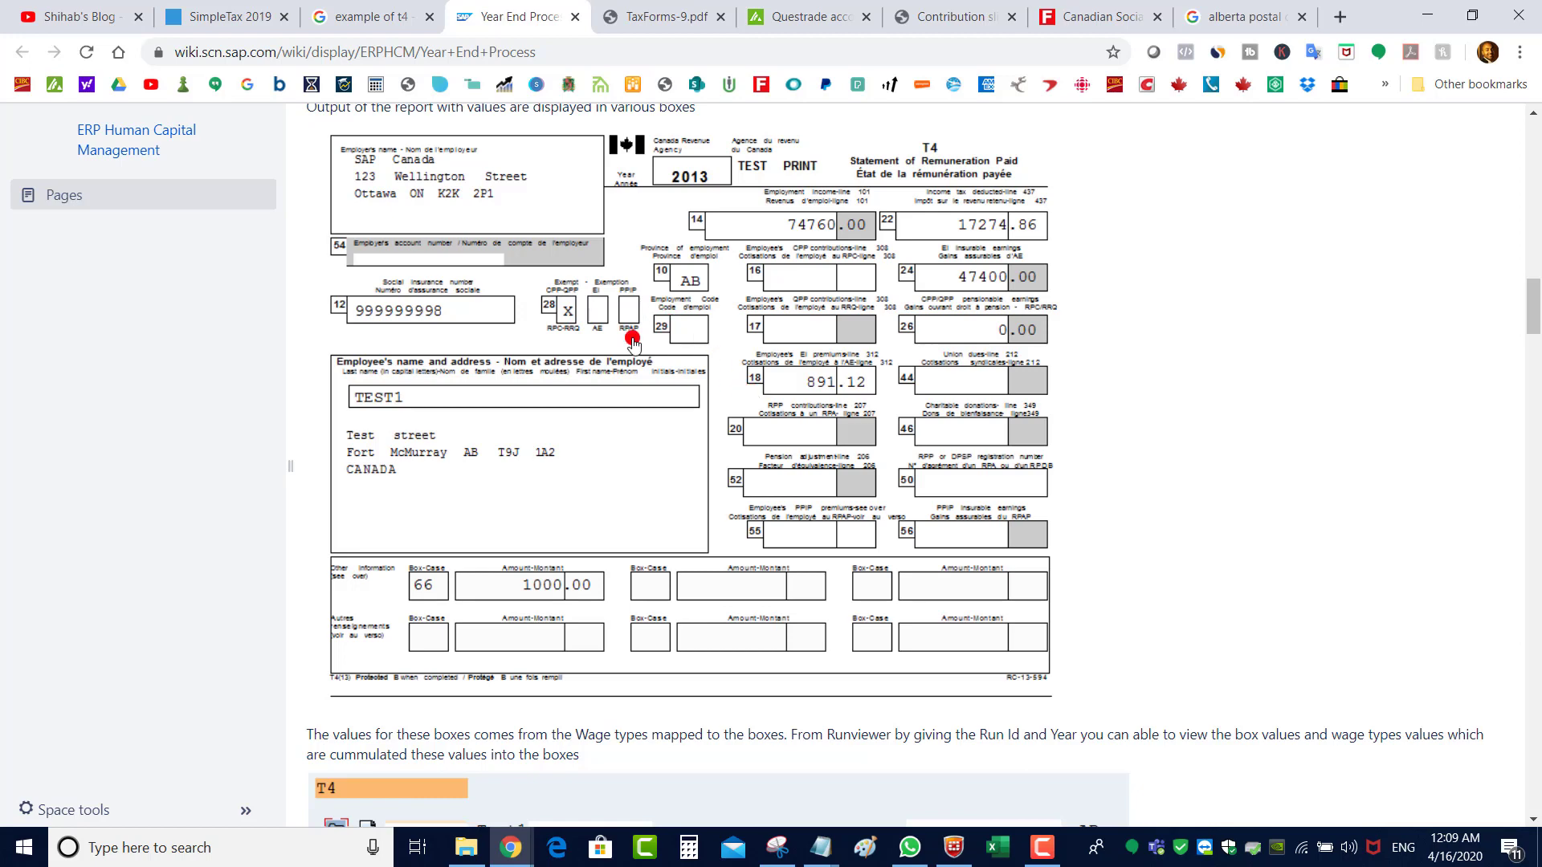
click(213, 16)
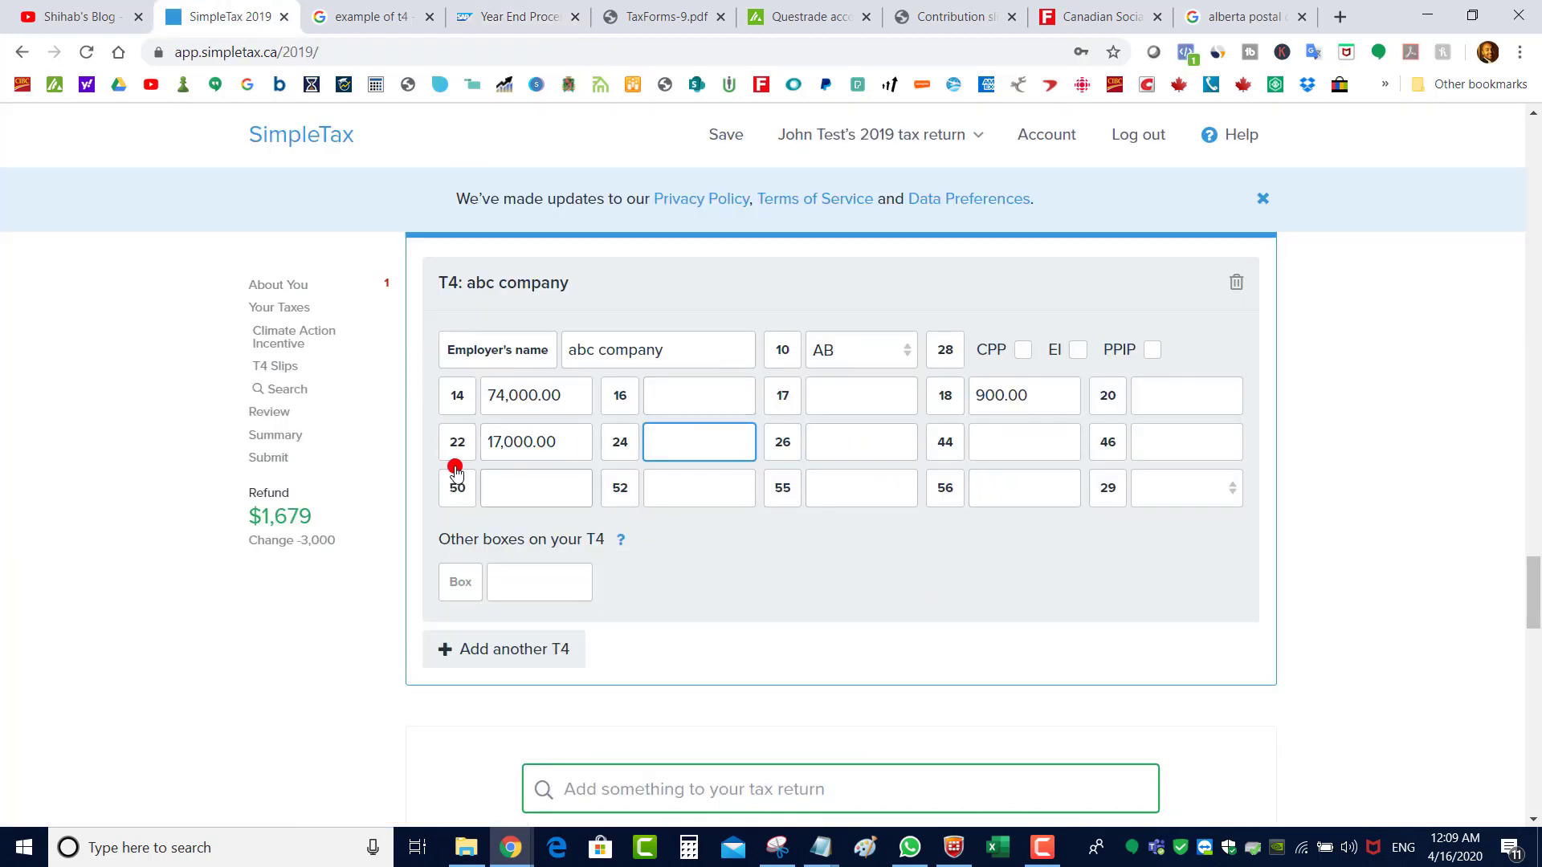
Add an extra T4 box 85 with an amount of 500.00
click(504, 597)
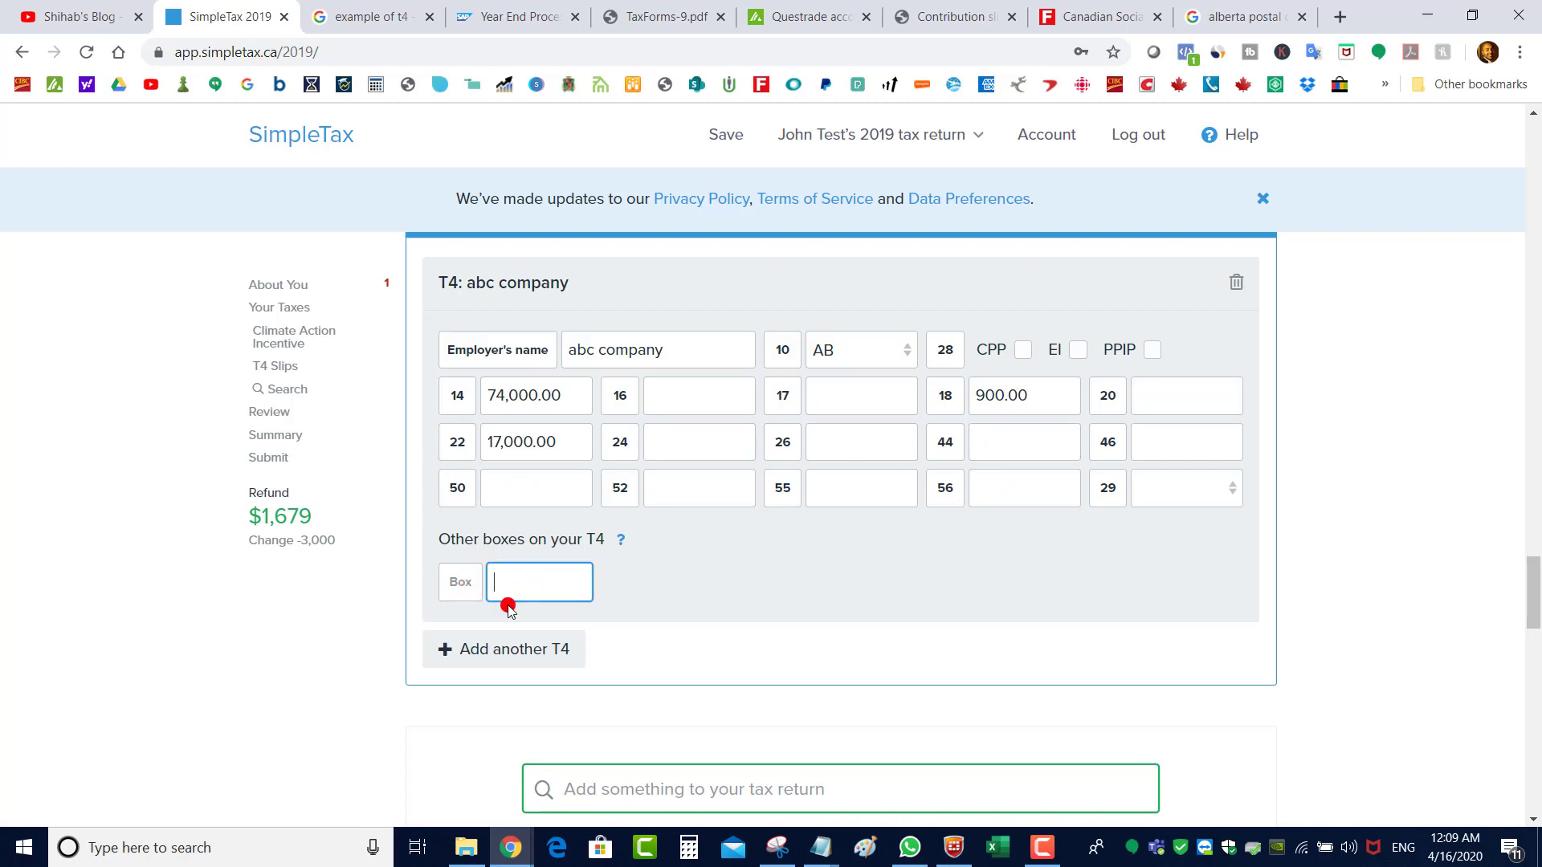
key(shift+Tab)
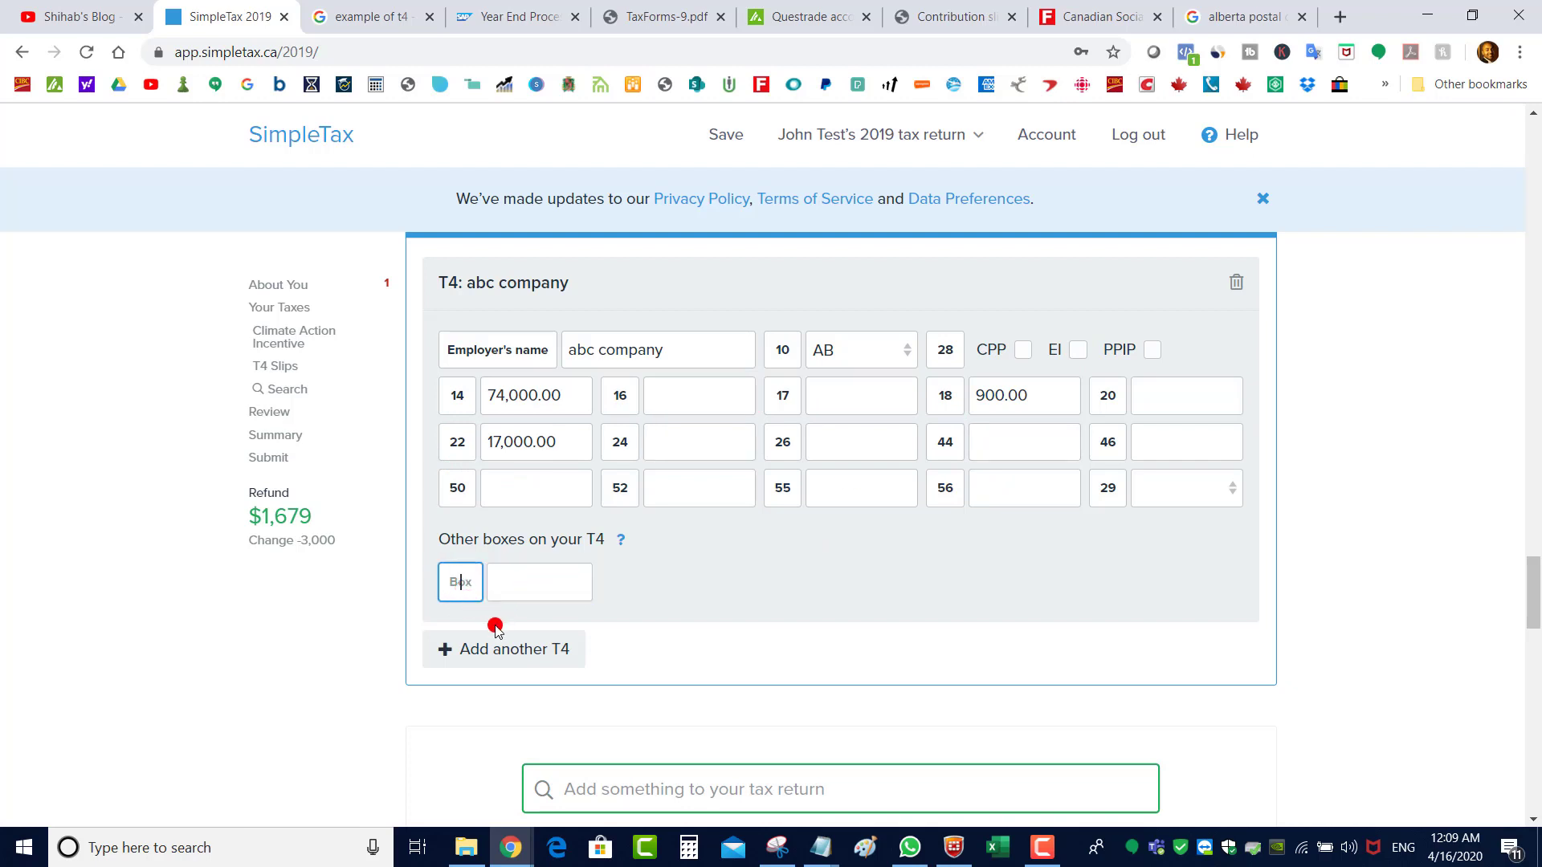
text(85)
click(537, 586)
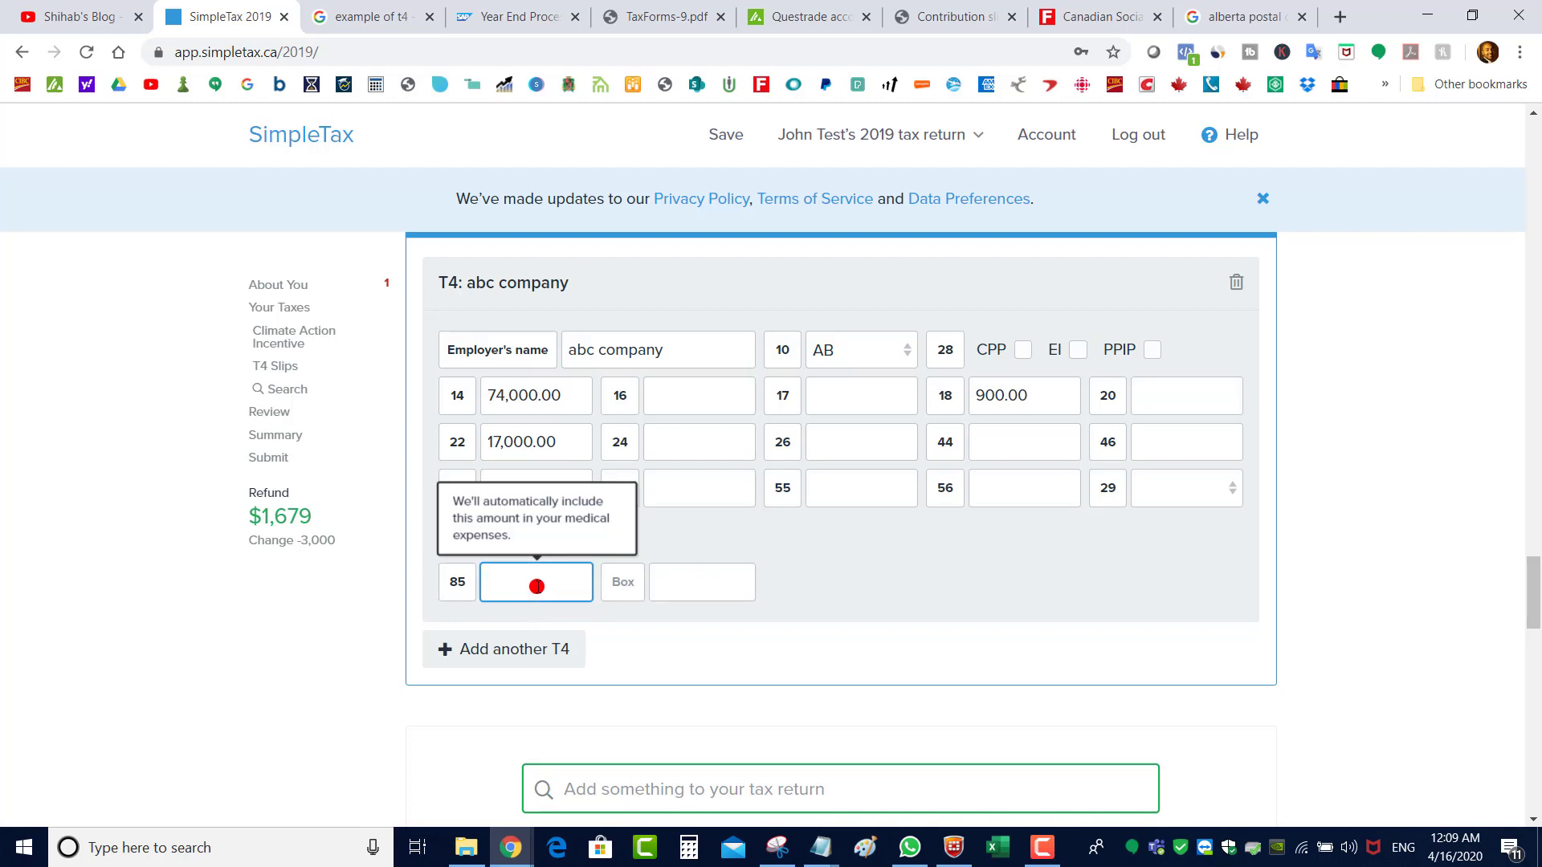
click(626, 581)
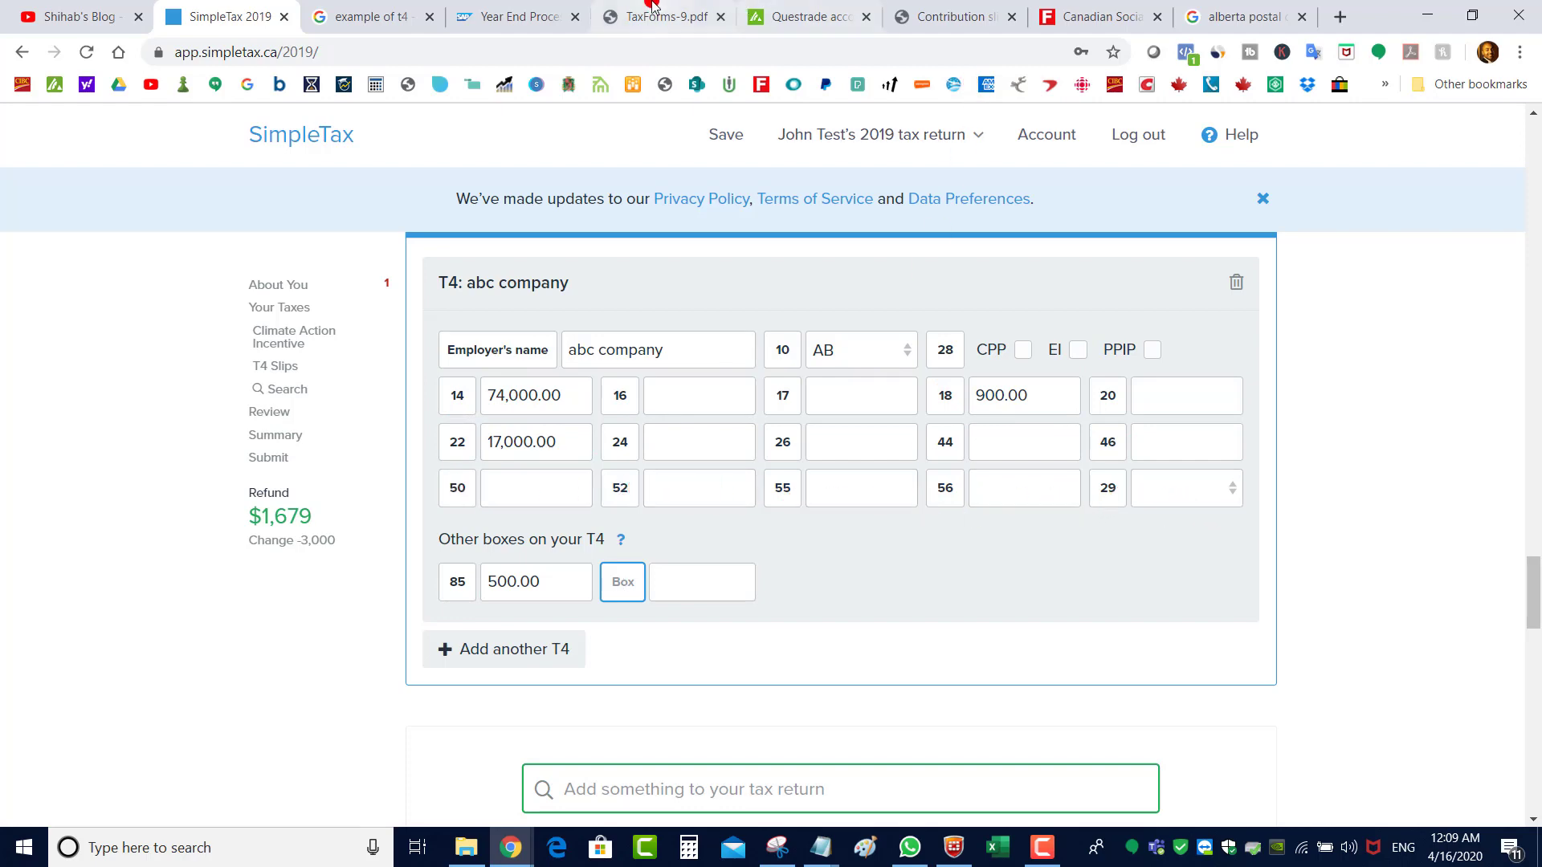
After comparing with the sample T4, add box 66 with 1,000.00
click(514, 16)
key(ctrl+shift+Tab)
key(ctrl+shift+Tab)
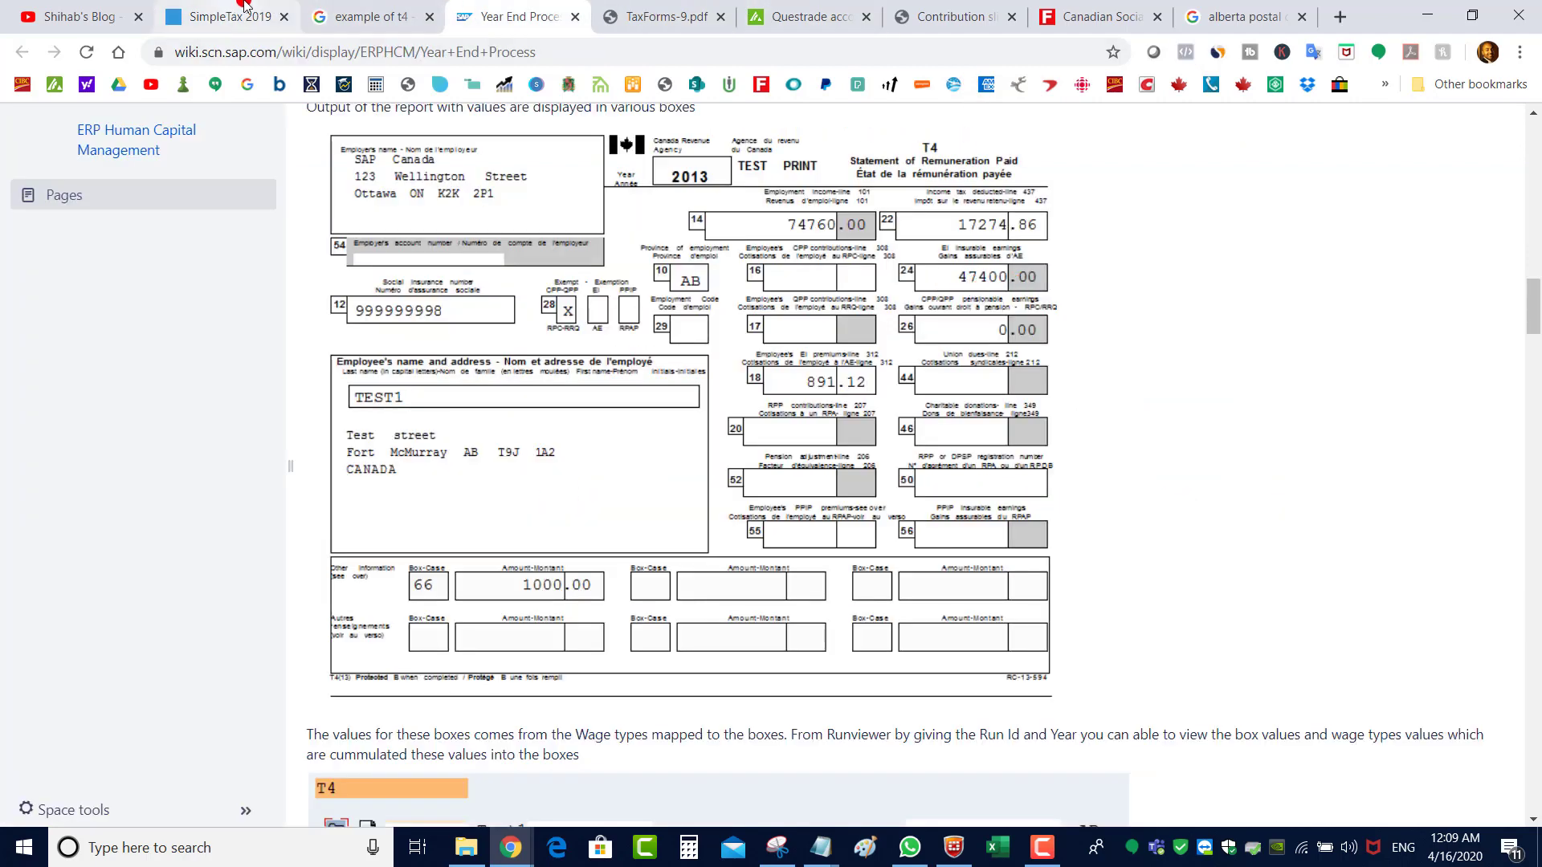
key(ctrl+Tab)
key(ctrl+Tab)
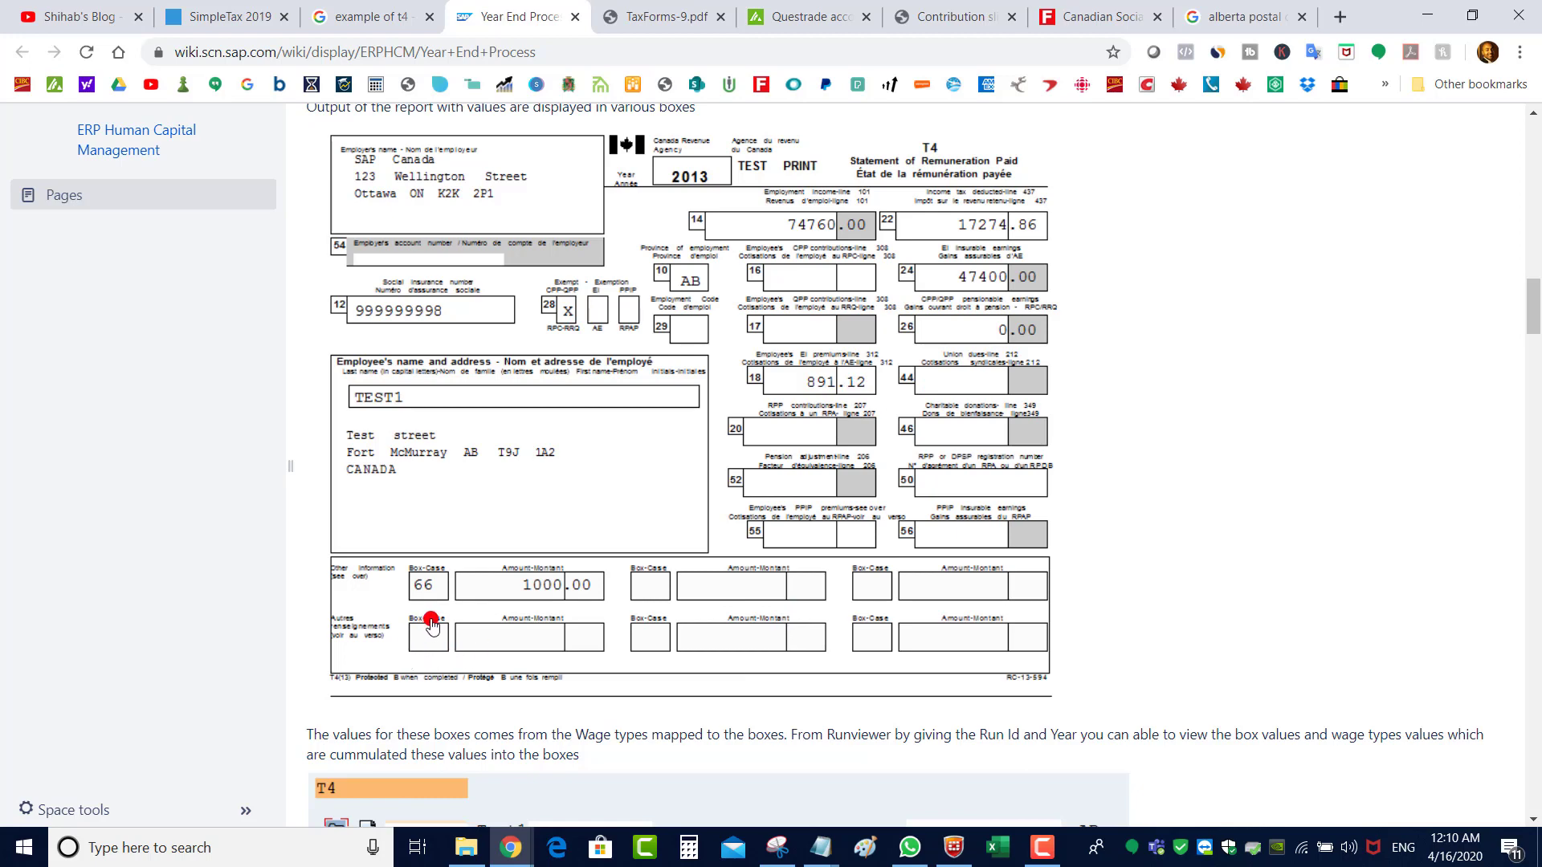
click(227, 16)
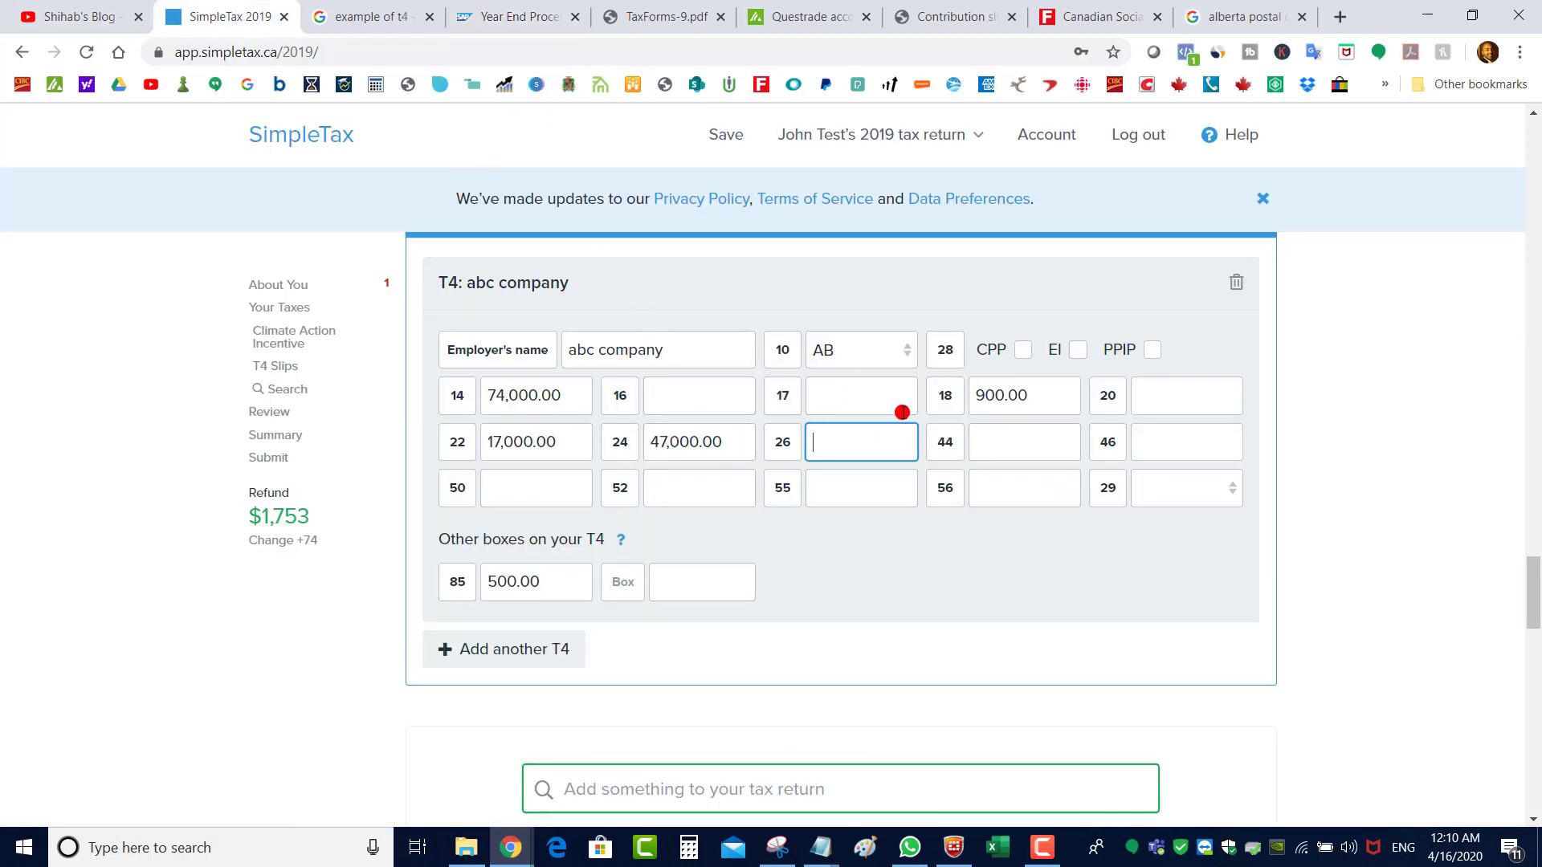
click(612, 591)
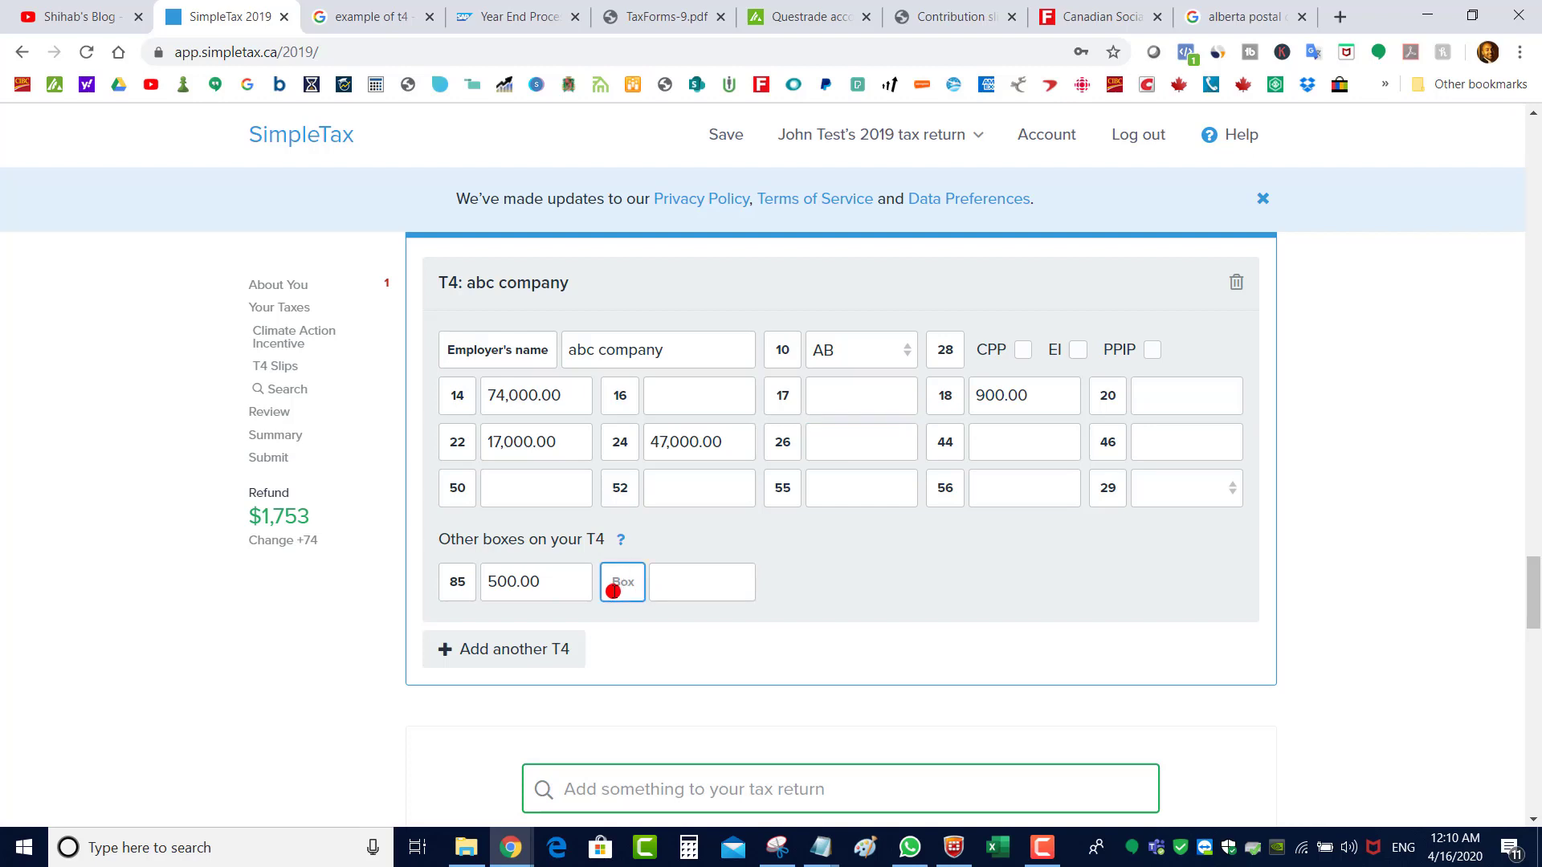
text(66)
click(697, 584)
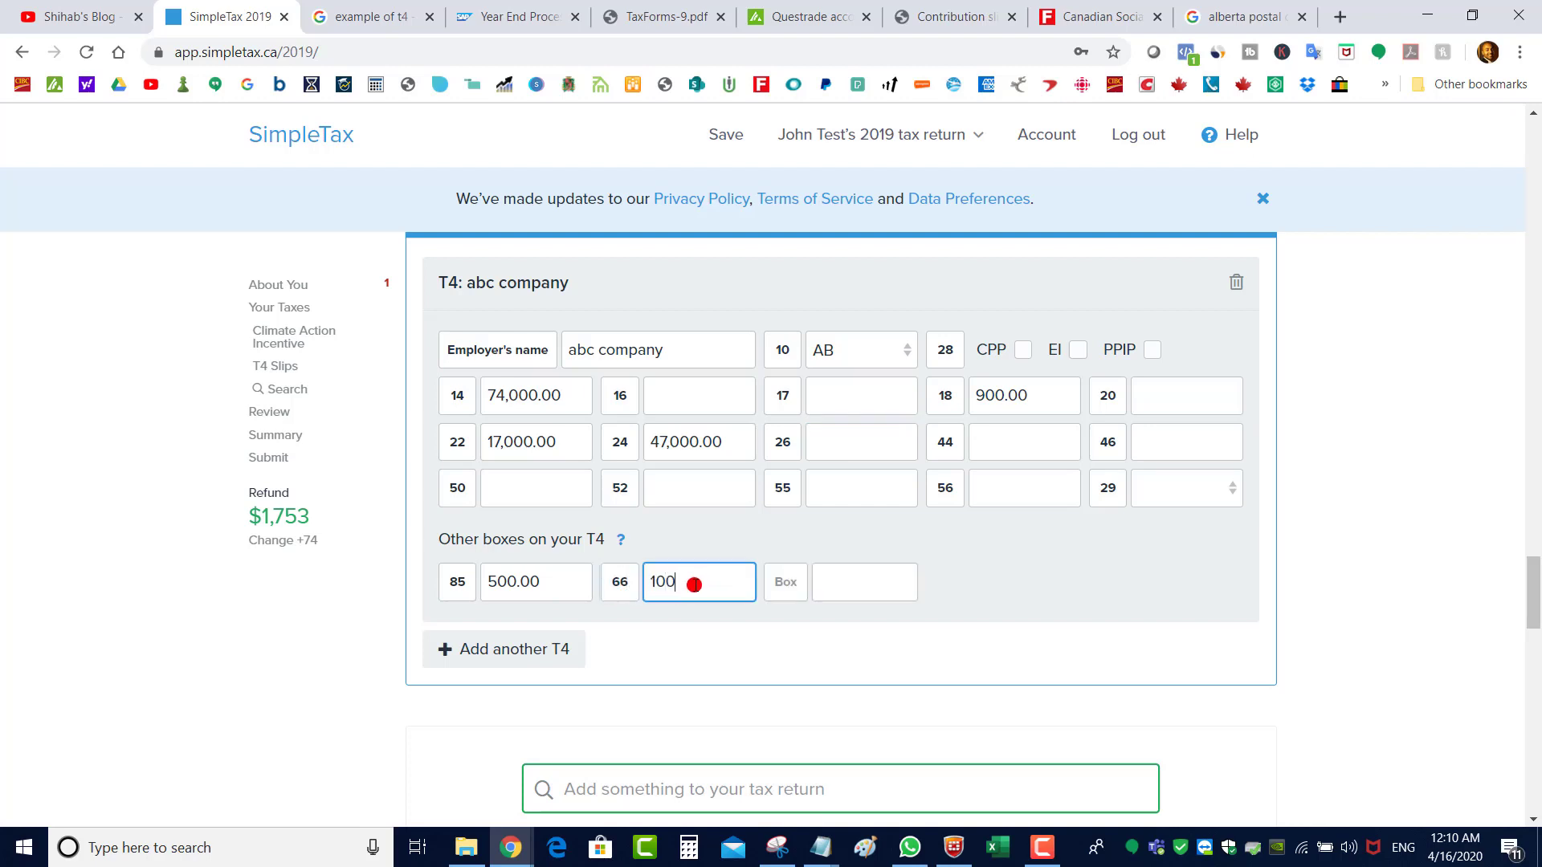
text(1,000)
key(Tab)
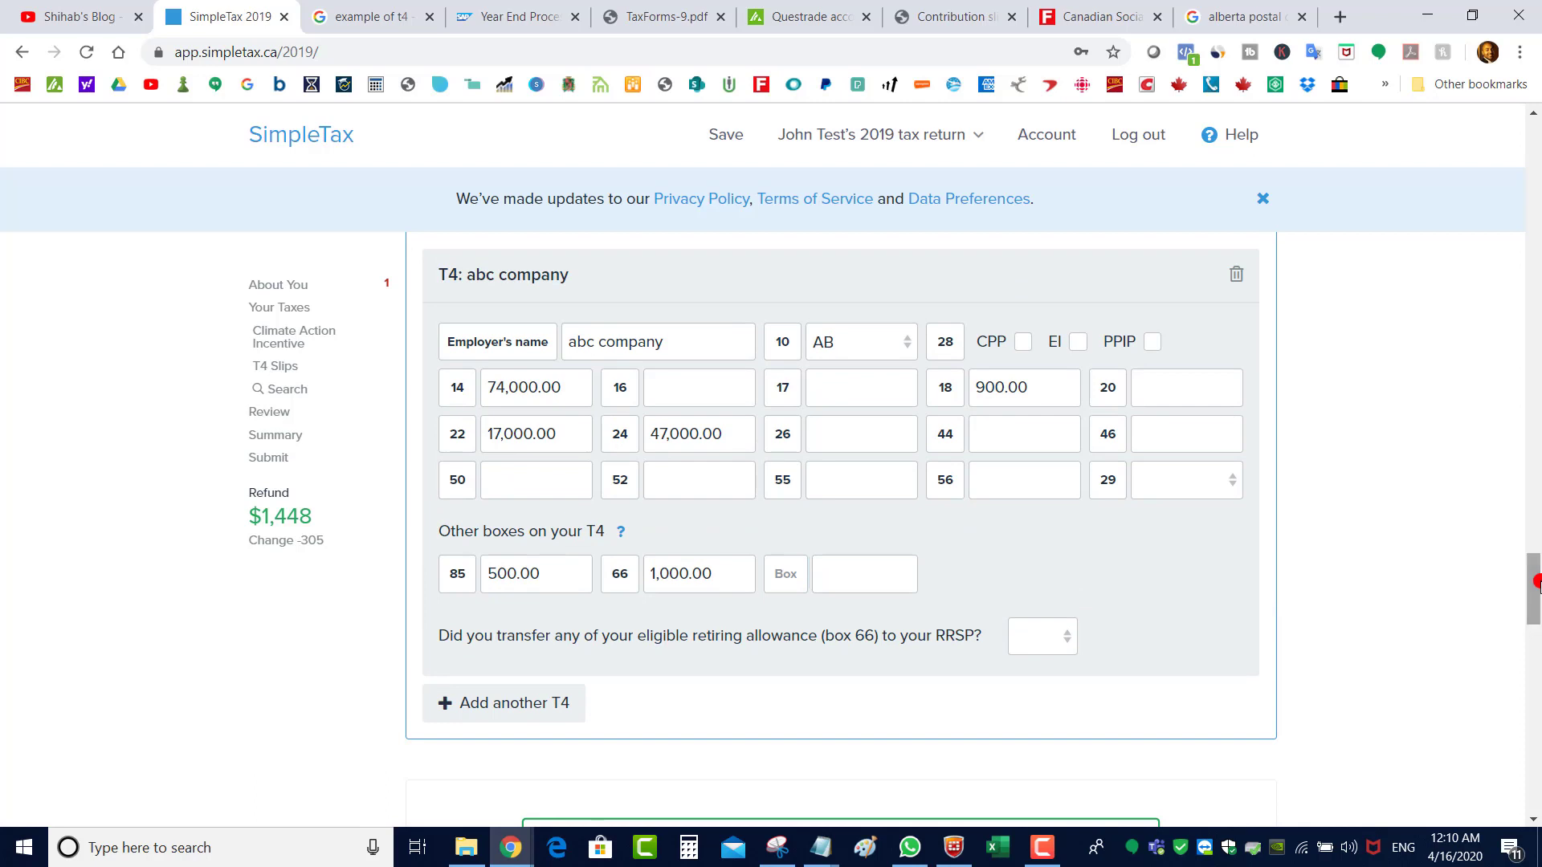
drag(1537, 580, 1539, 587)
drag(1536, 640, 1536, 635)
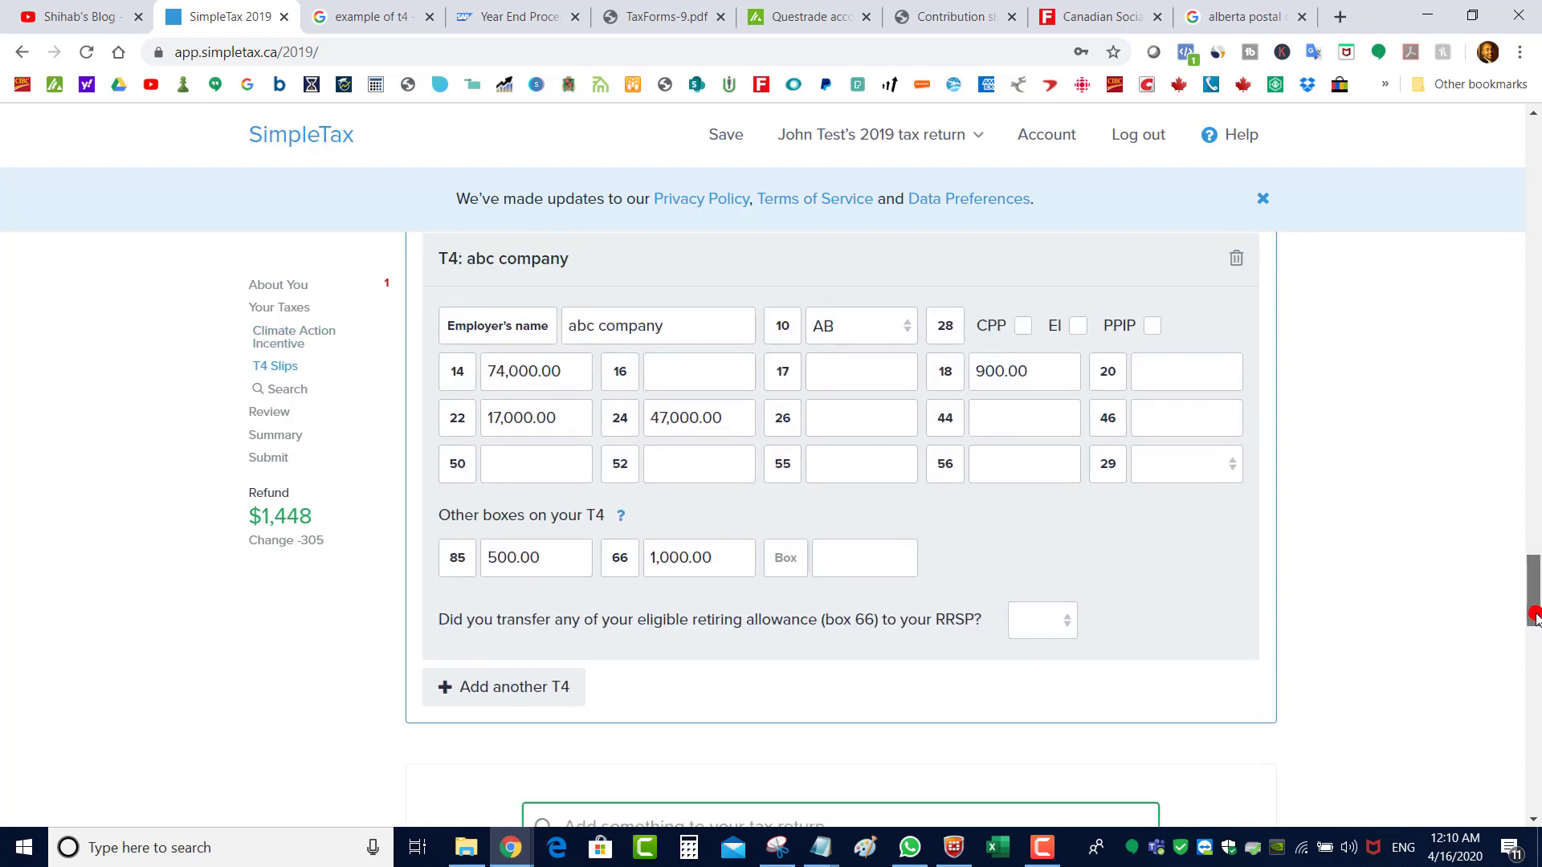
click(530, 695)
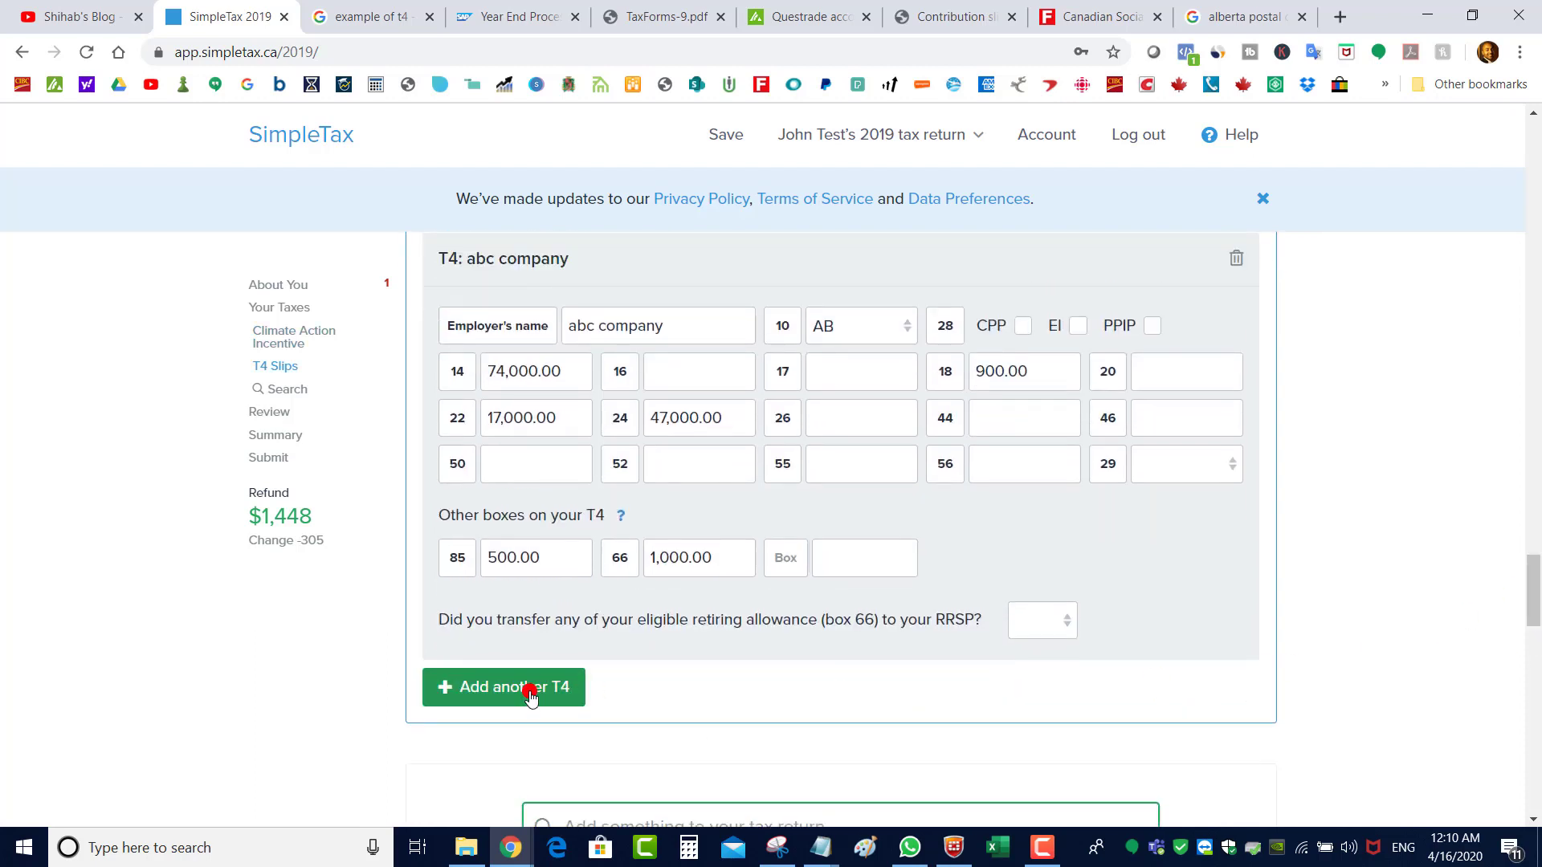
drag(1536, 598, 1536, 622)
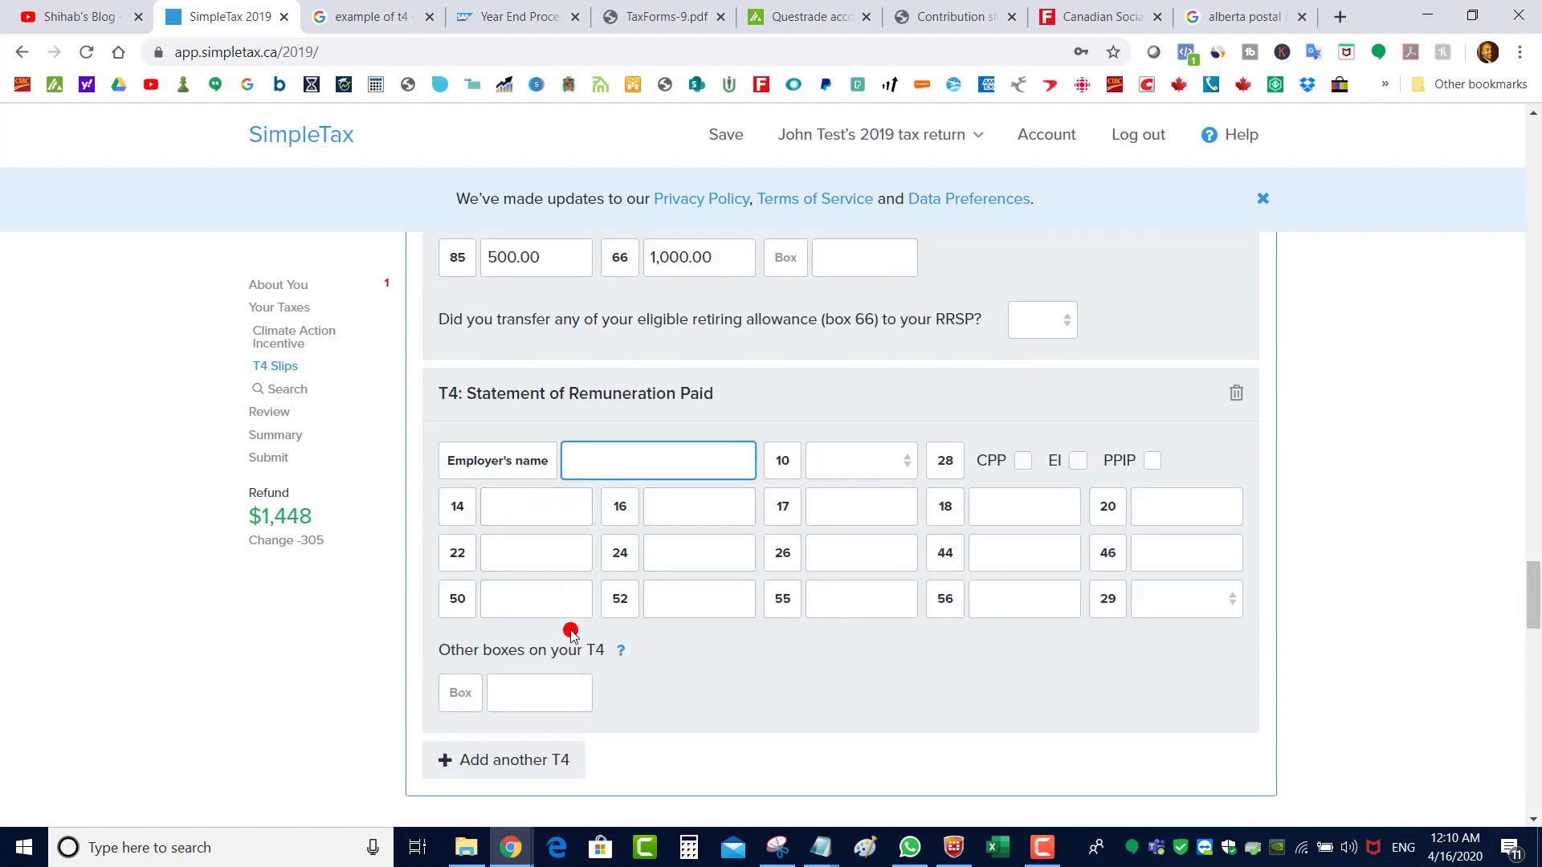
click(1237, 395)
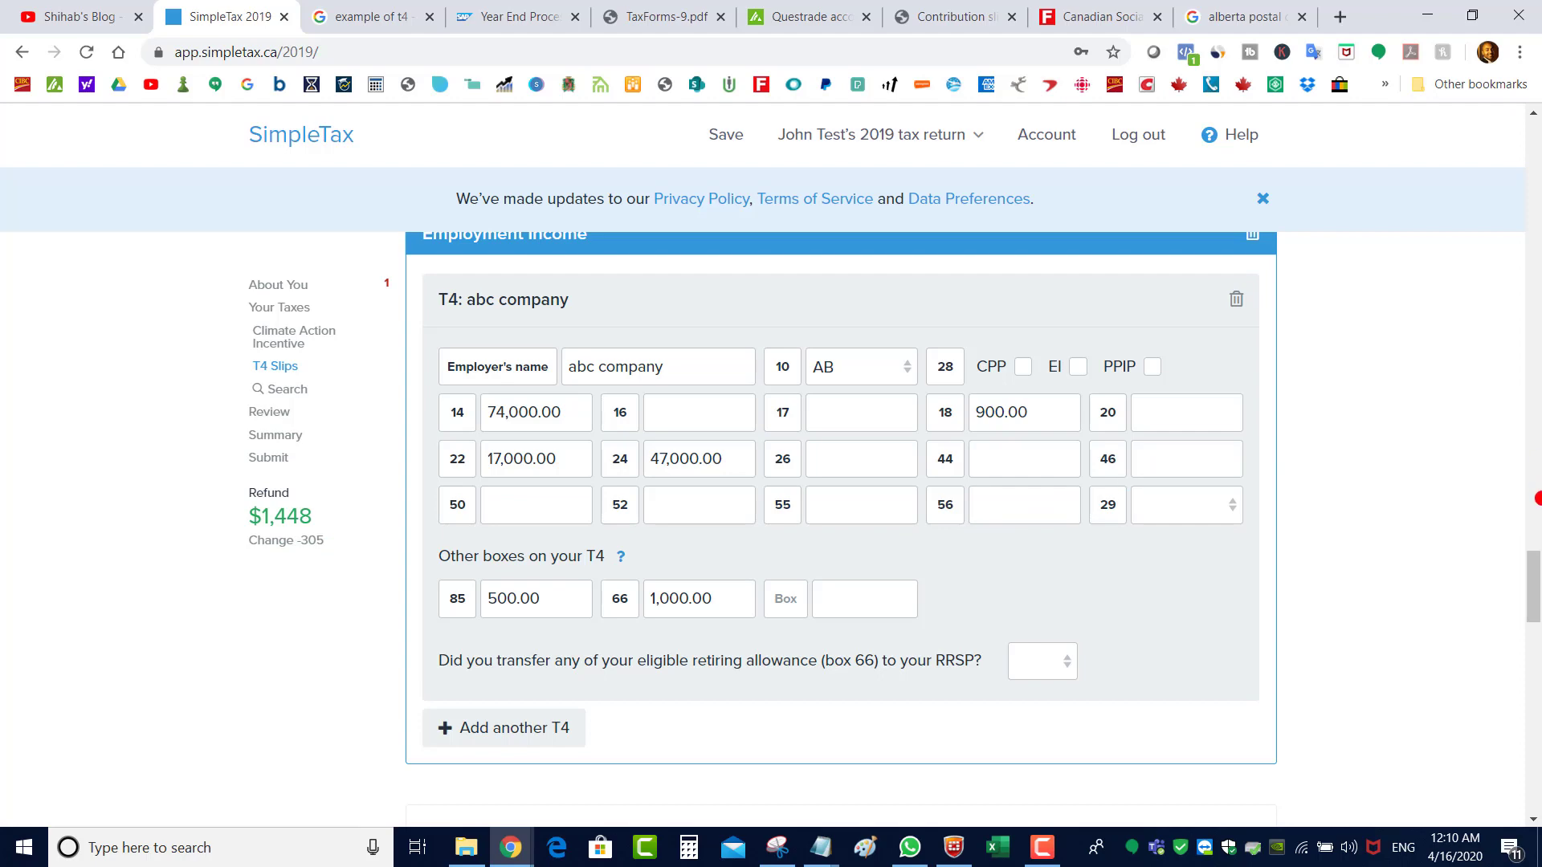
scroll(1530, 562, down, 3)
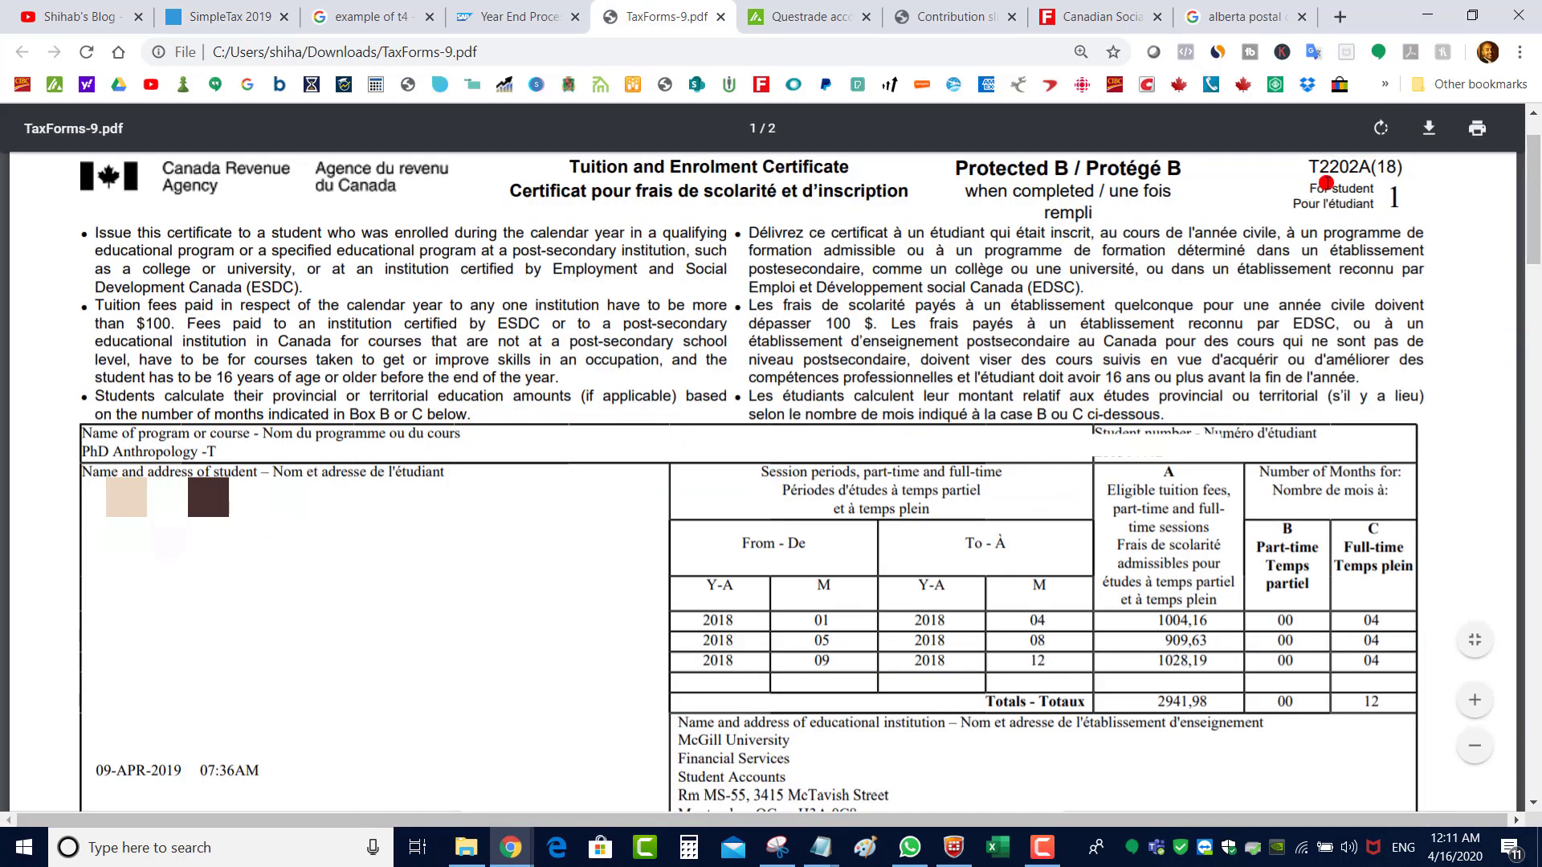
Add the Tuition and Education Amounts (T2202) section by searching 'tuit'
click(273, 10)
click(651, 643)
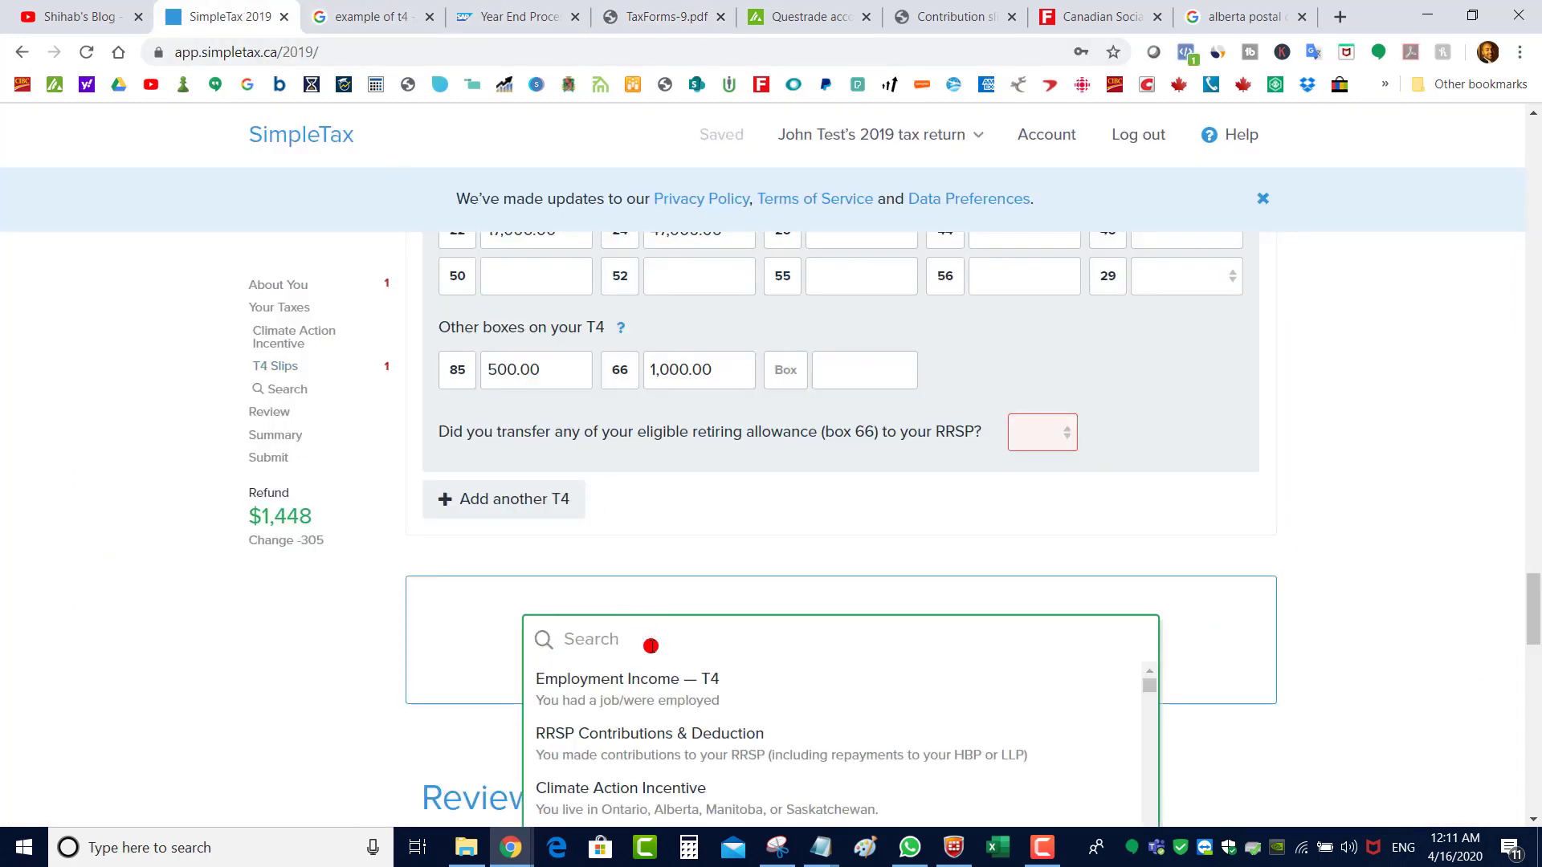
text(t2202)
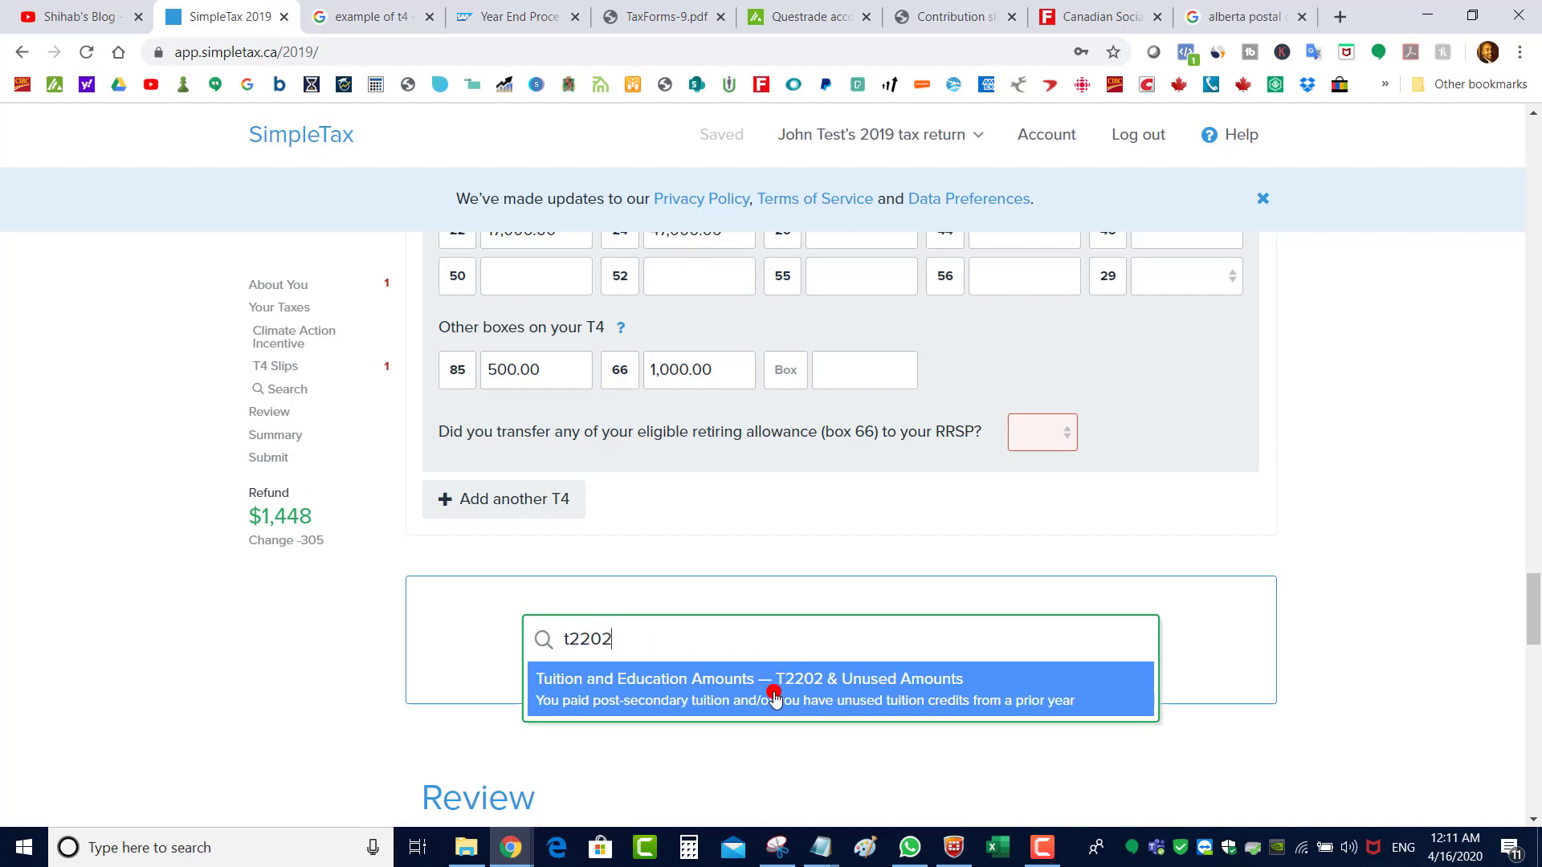
drag(648, 634, 503, 640)
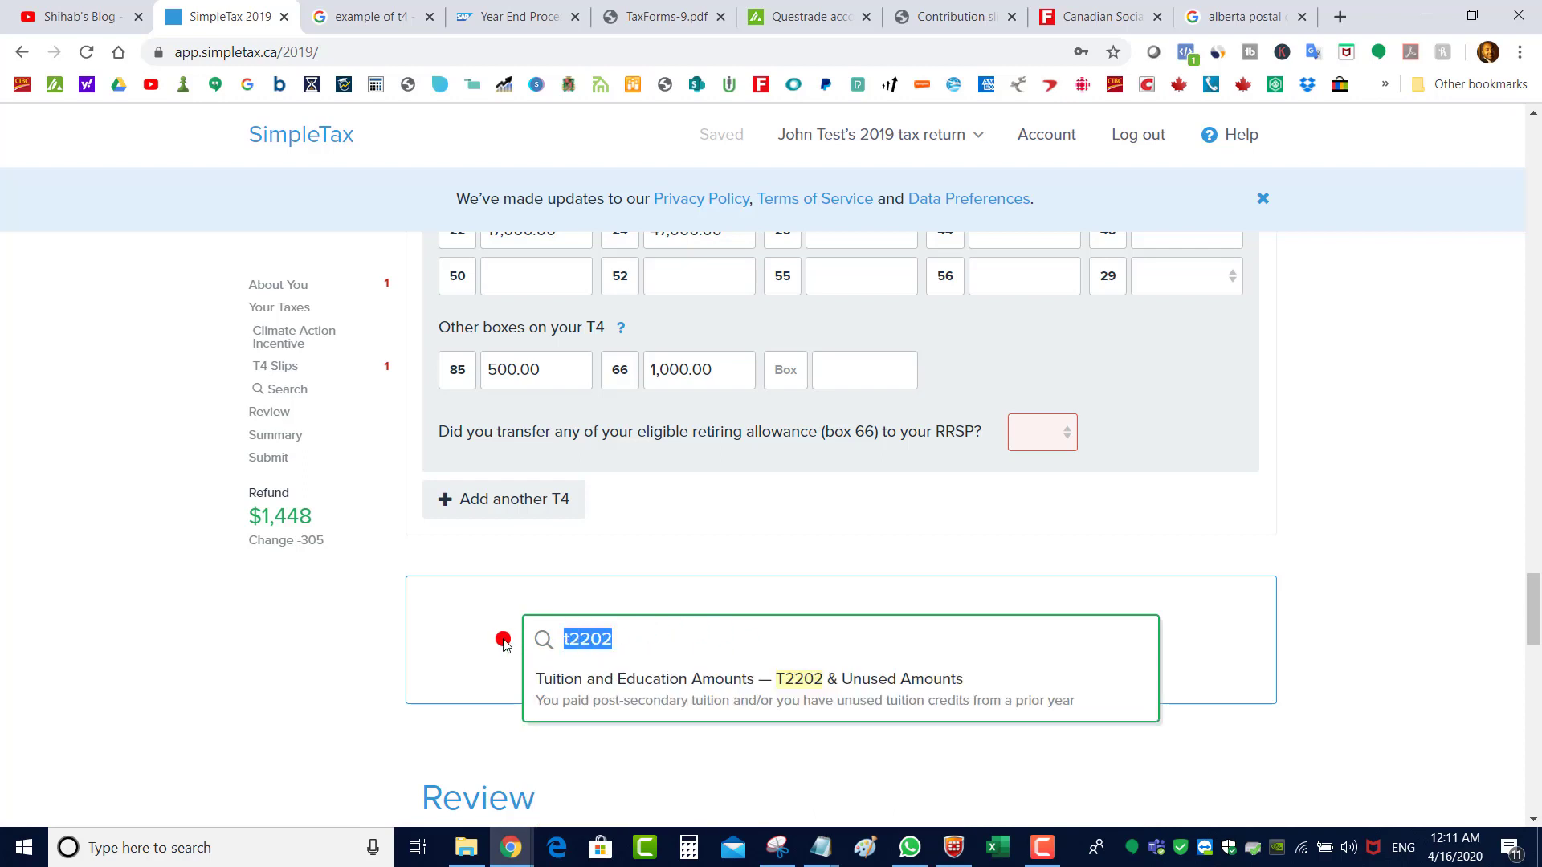
text(tuit)
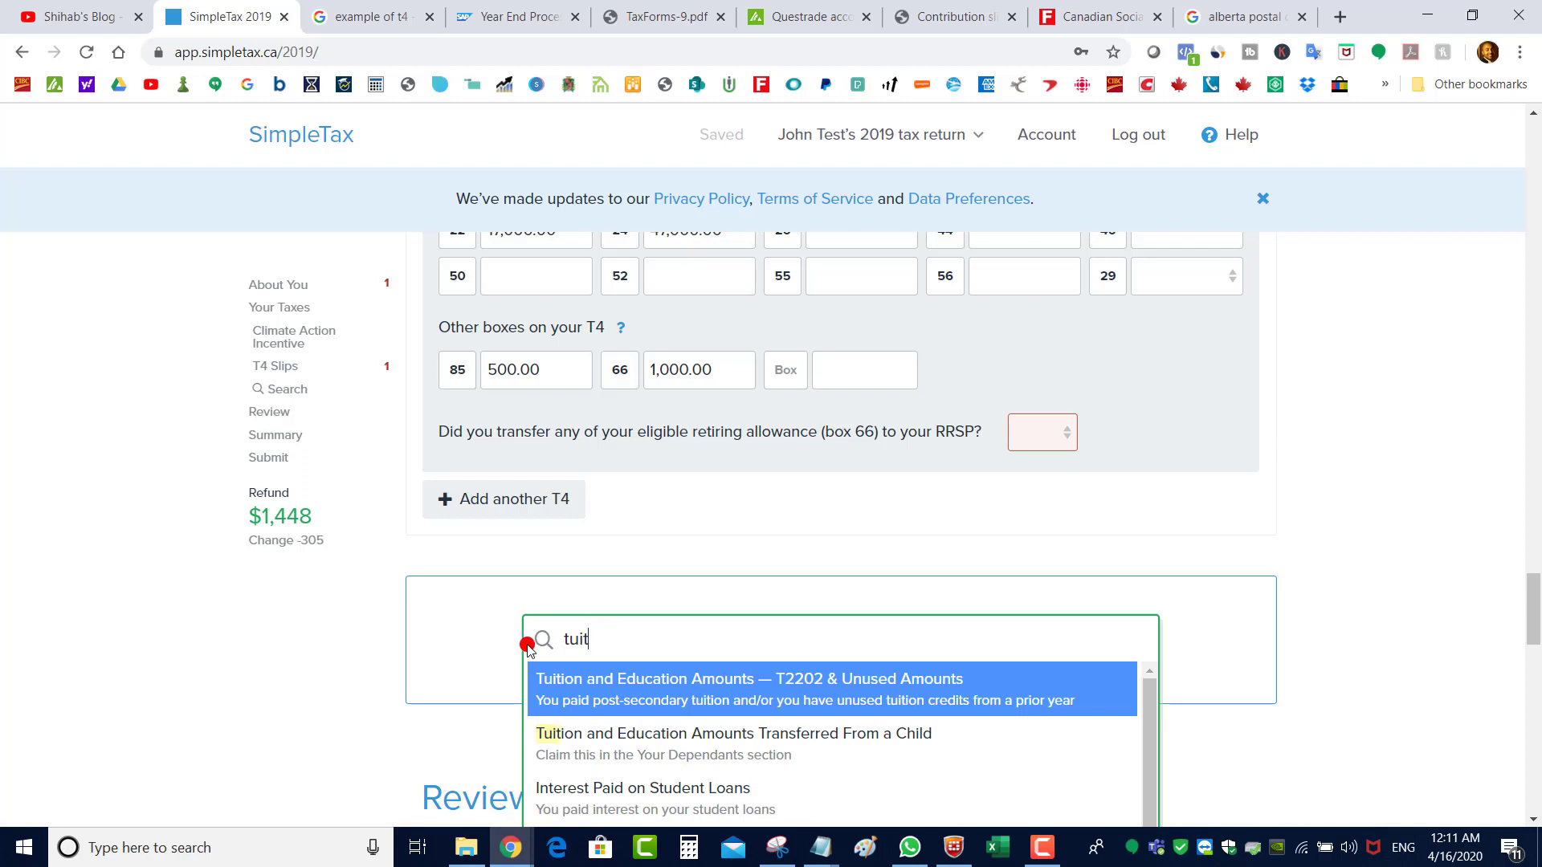
click(703, 681)
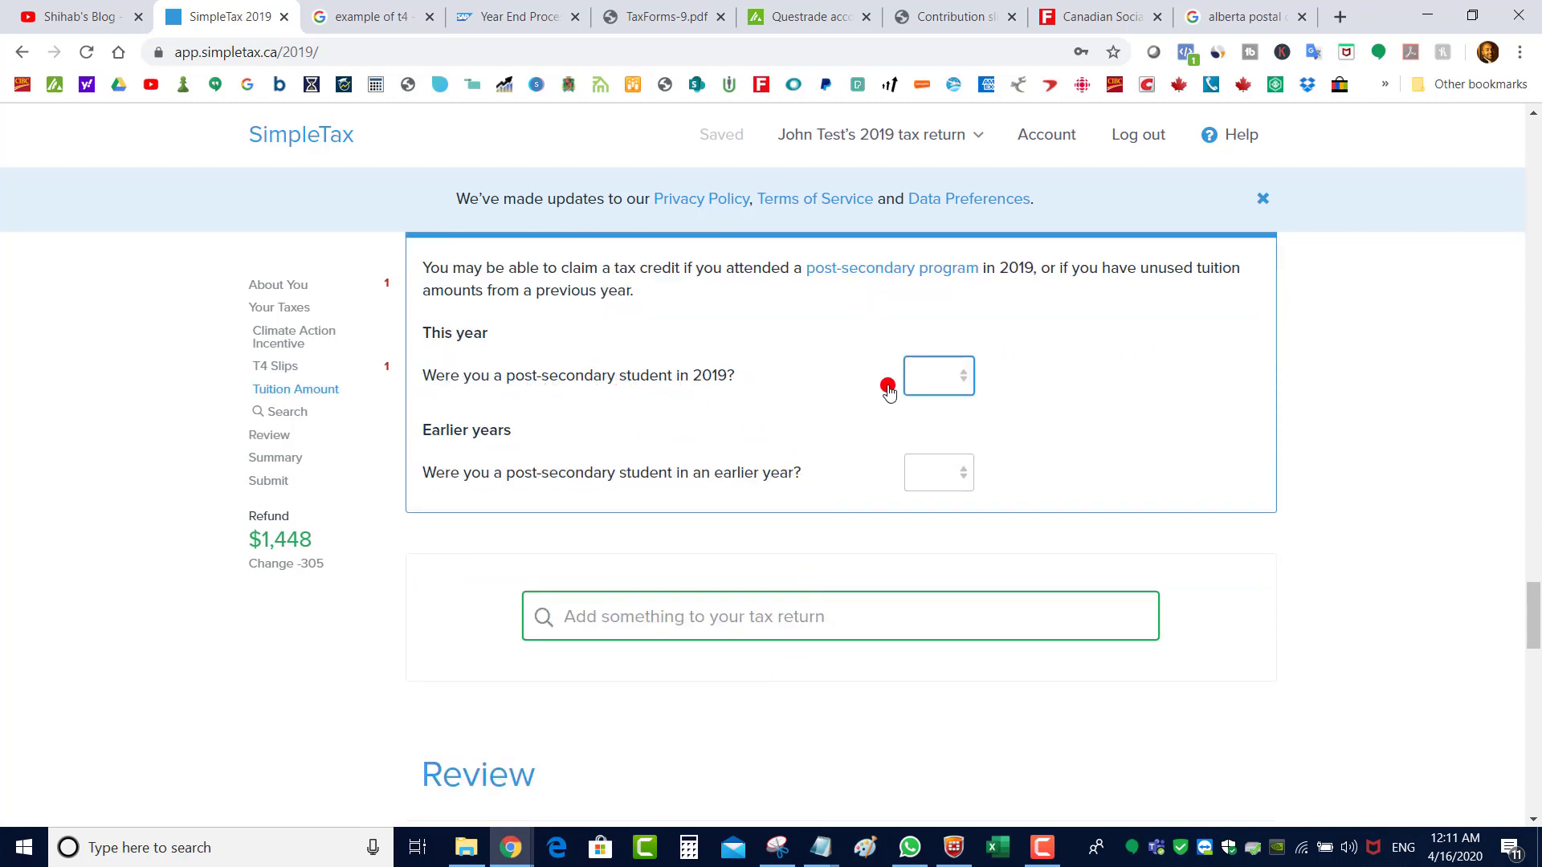
Answer Yes to 2019 post-secondary study and enter program 'math' on the T2202
click(934, 384)
click(952, 431)
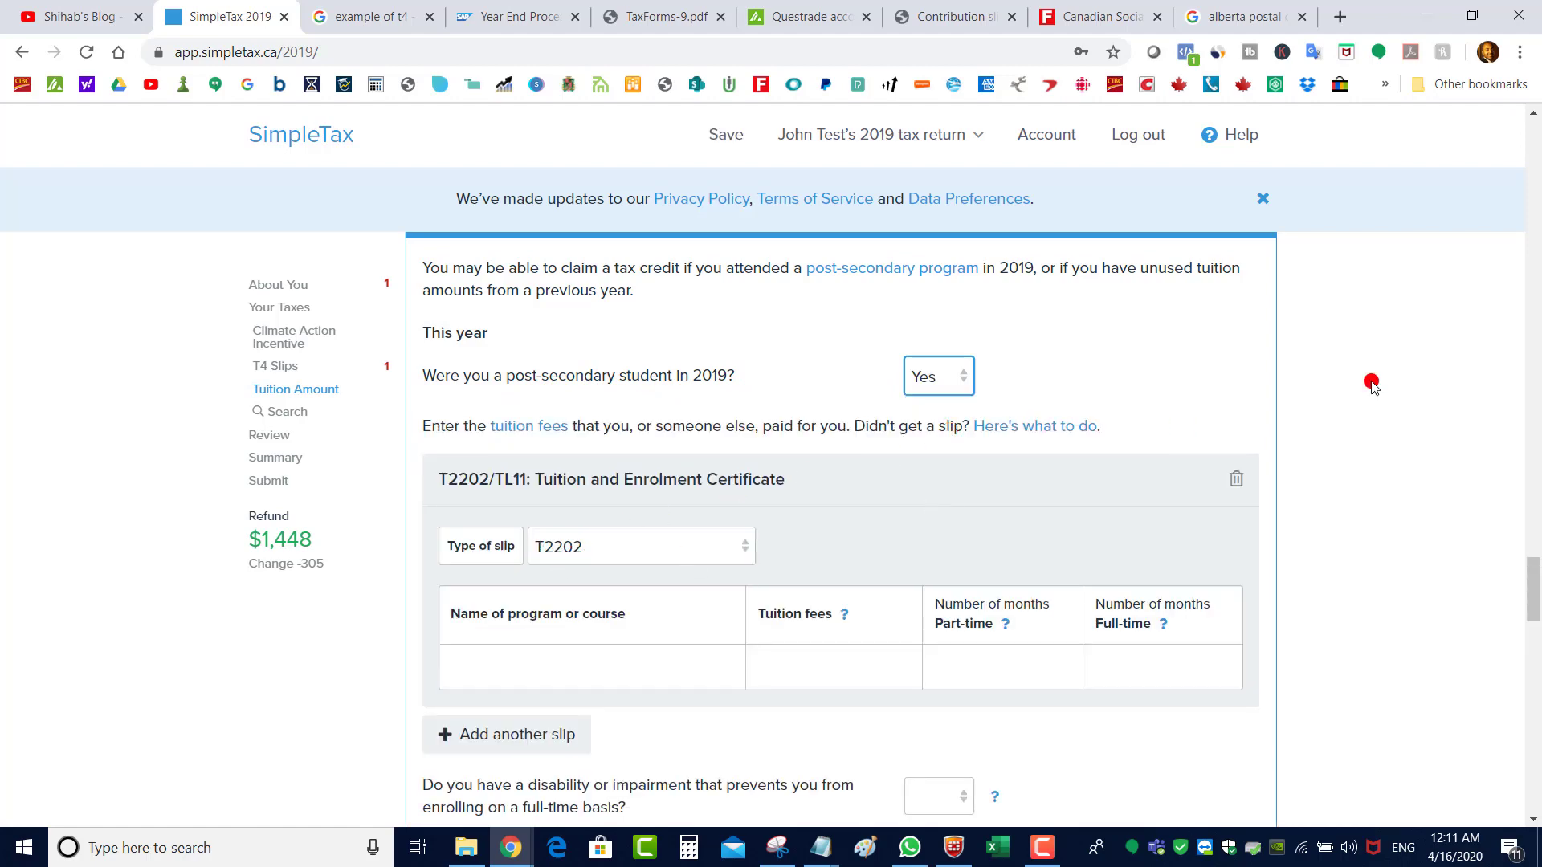
scroll(883, 466, down, 2)
click(565, 519)
text(math)
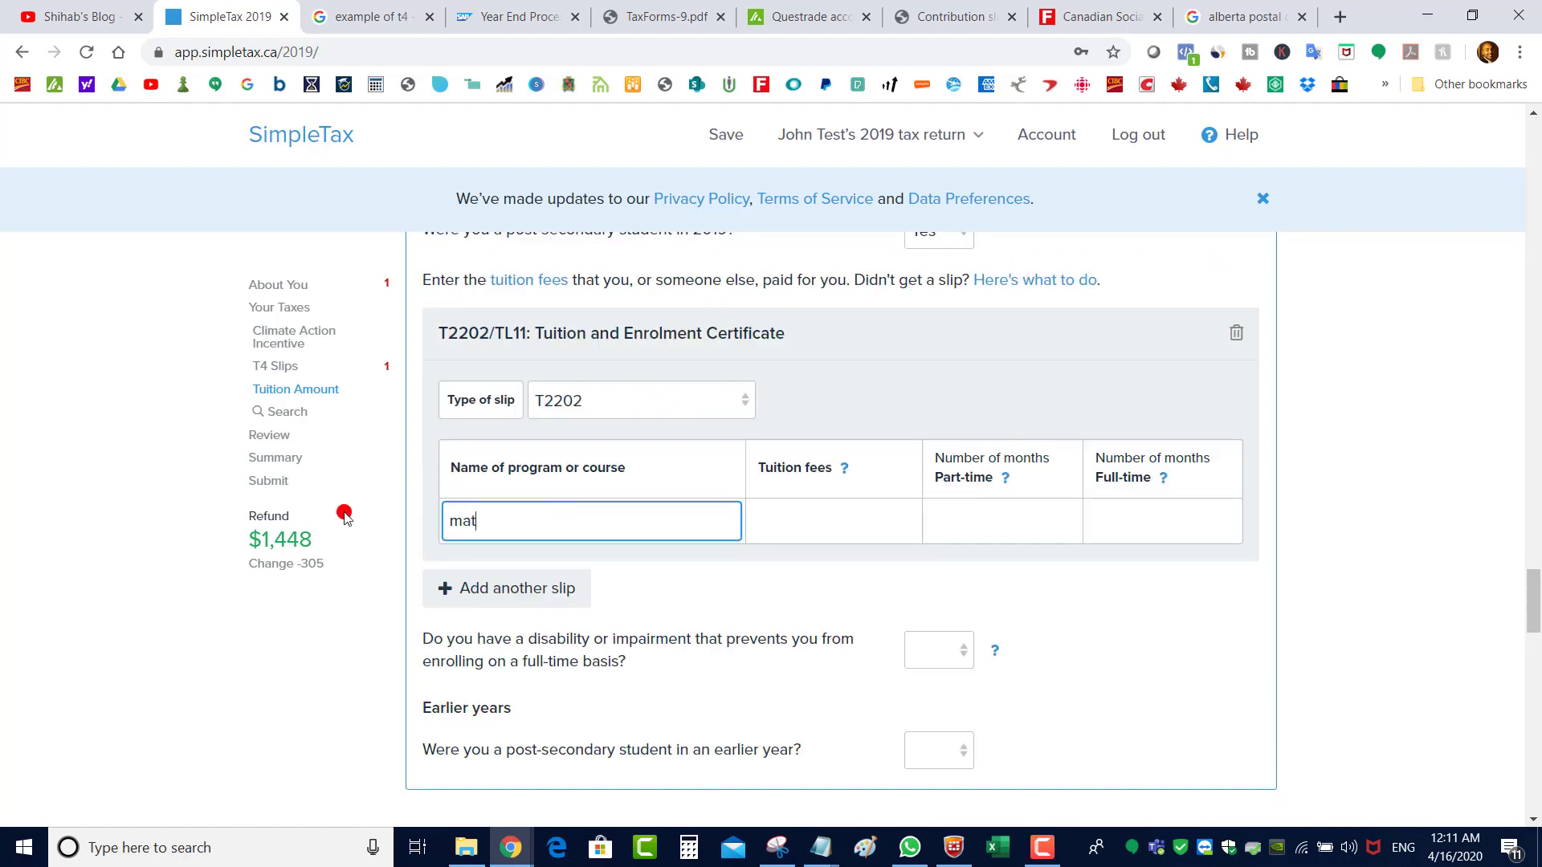
click(877, 514)
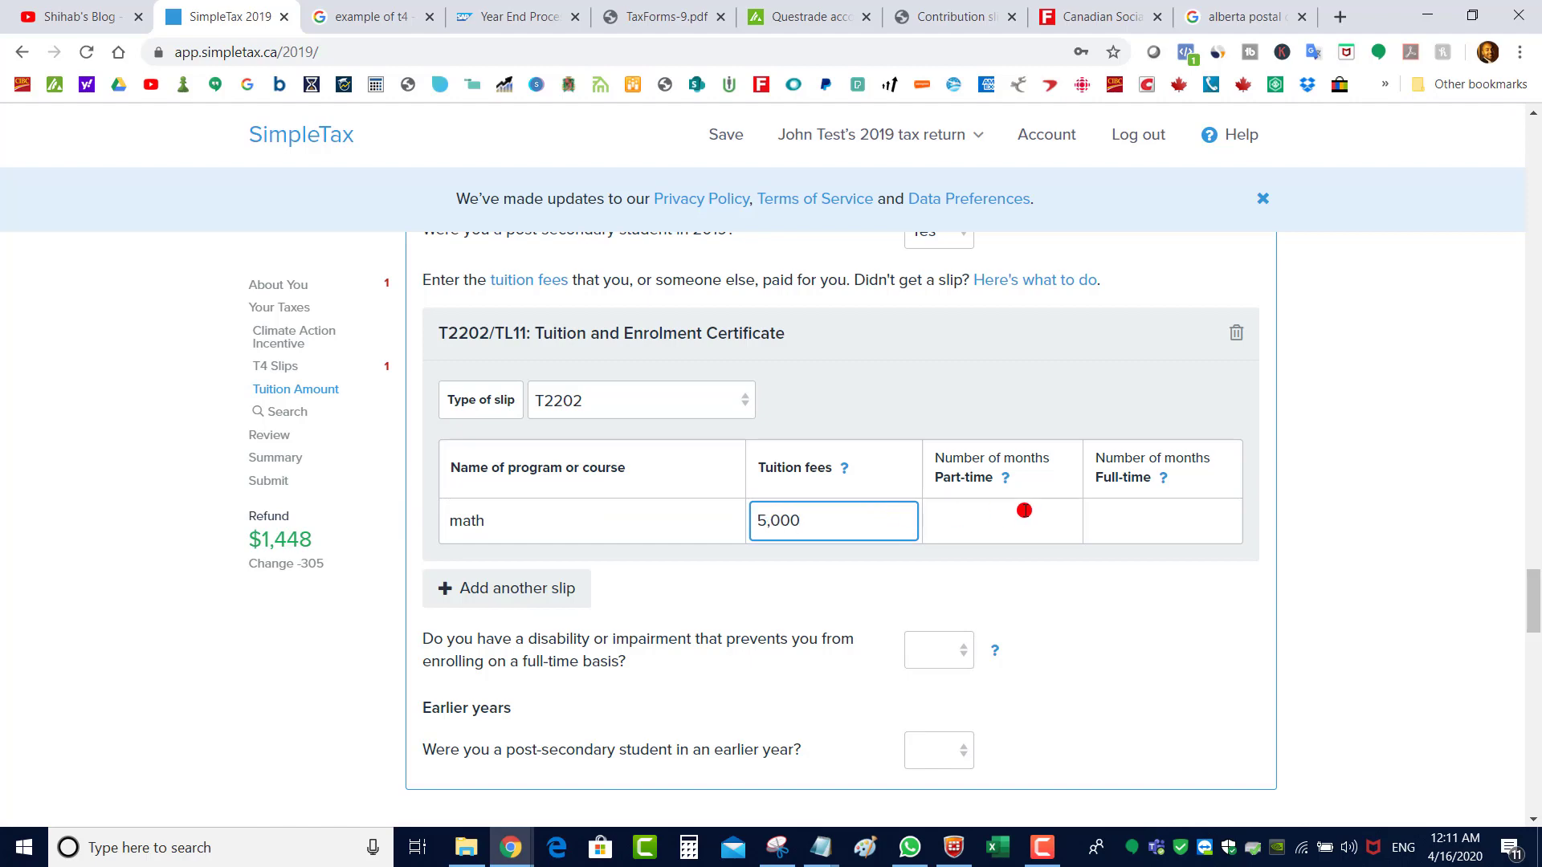
Enter tuition fees 2,941, 0 part-time and 12 full-time months from the certificate
click(642, 16)
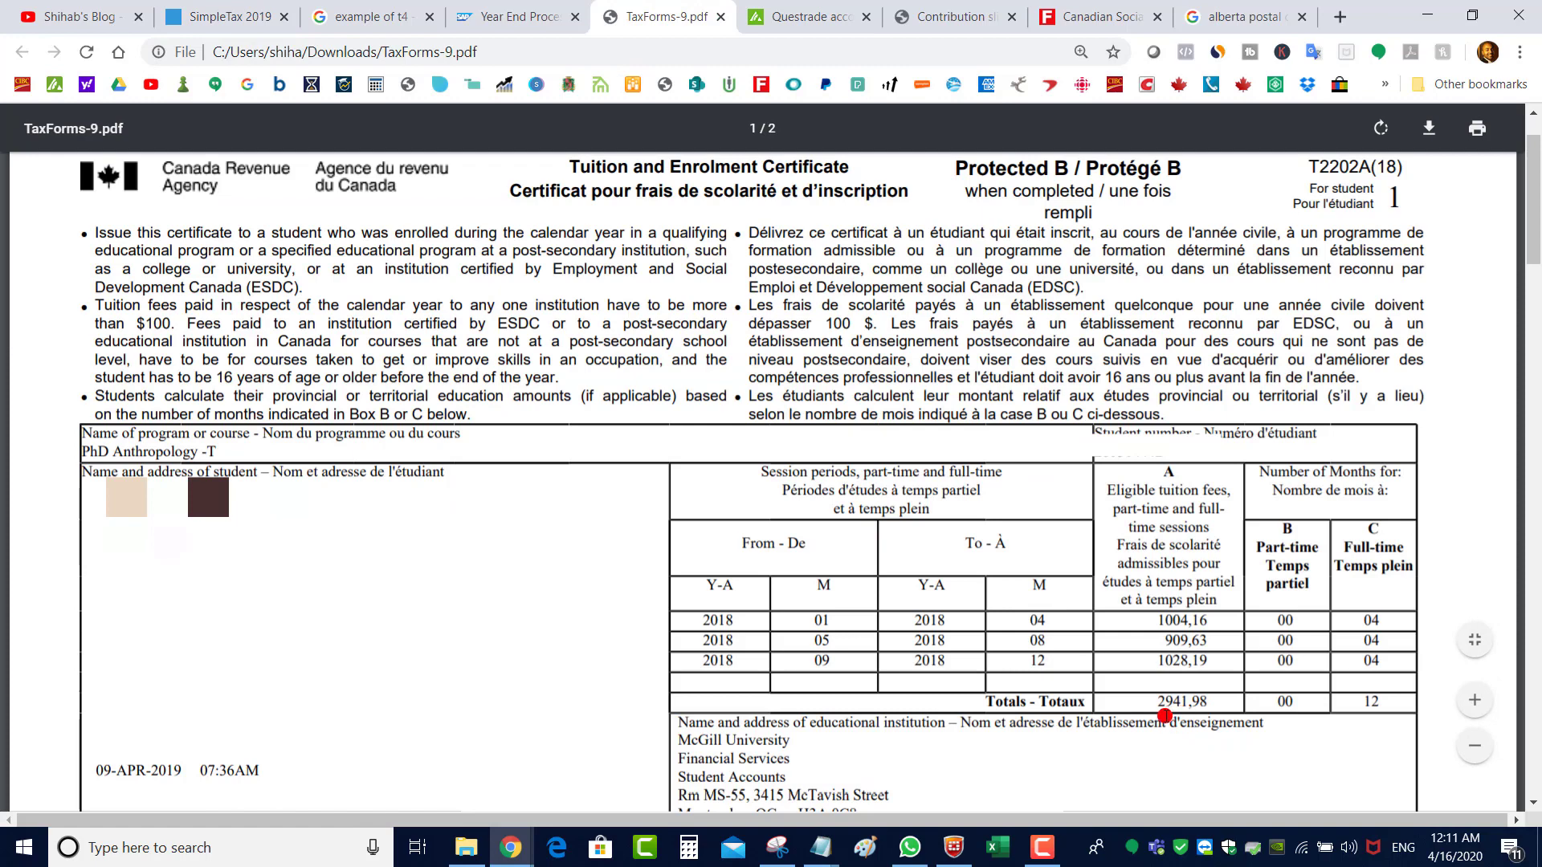
click(217, 16)
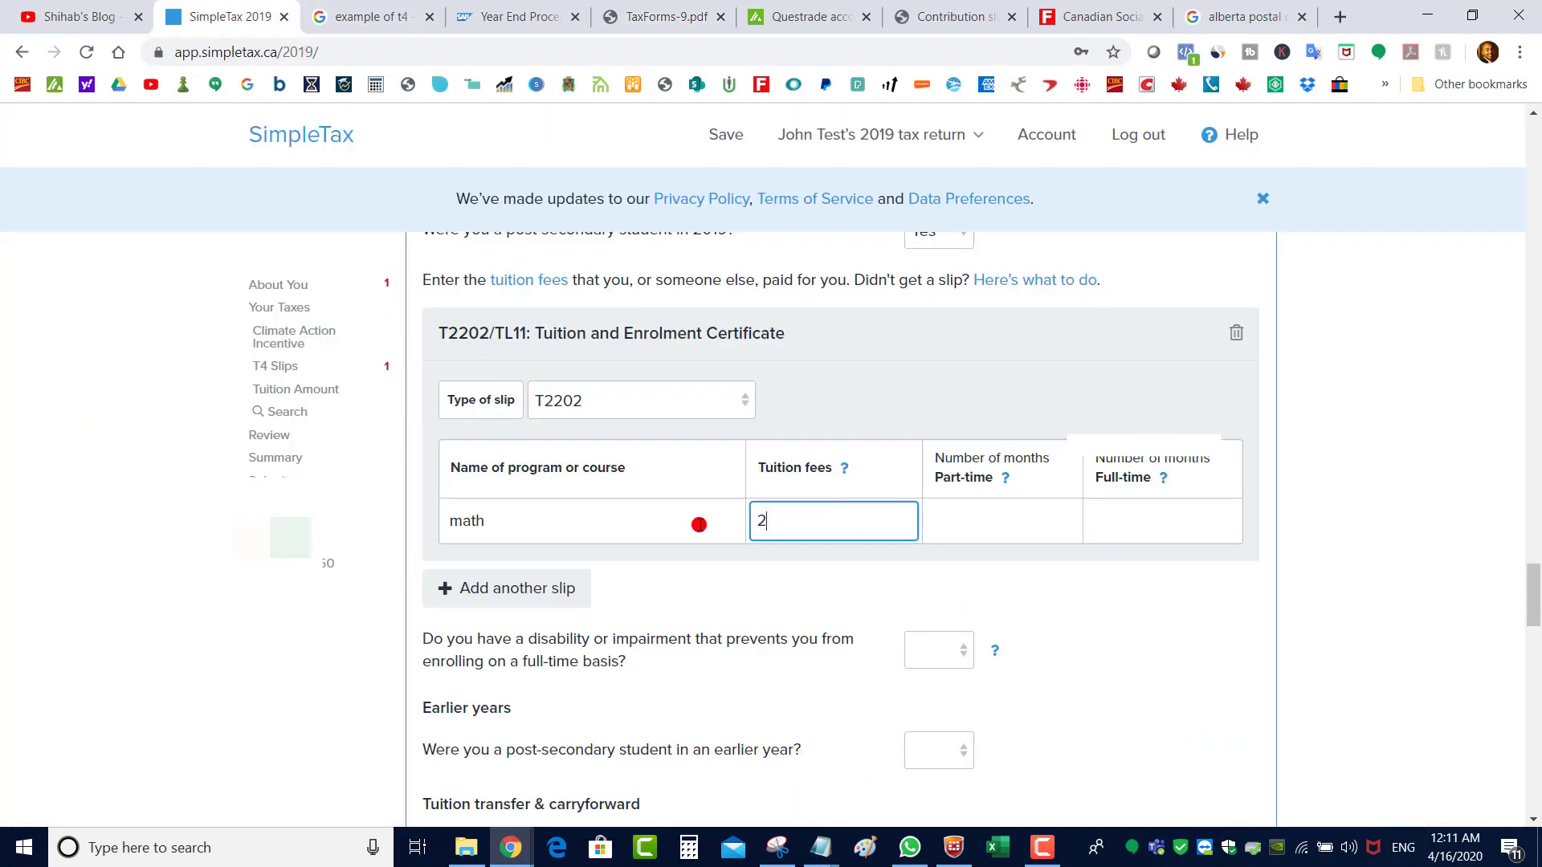
text(941)
key(Tab)
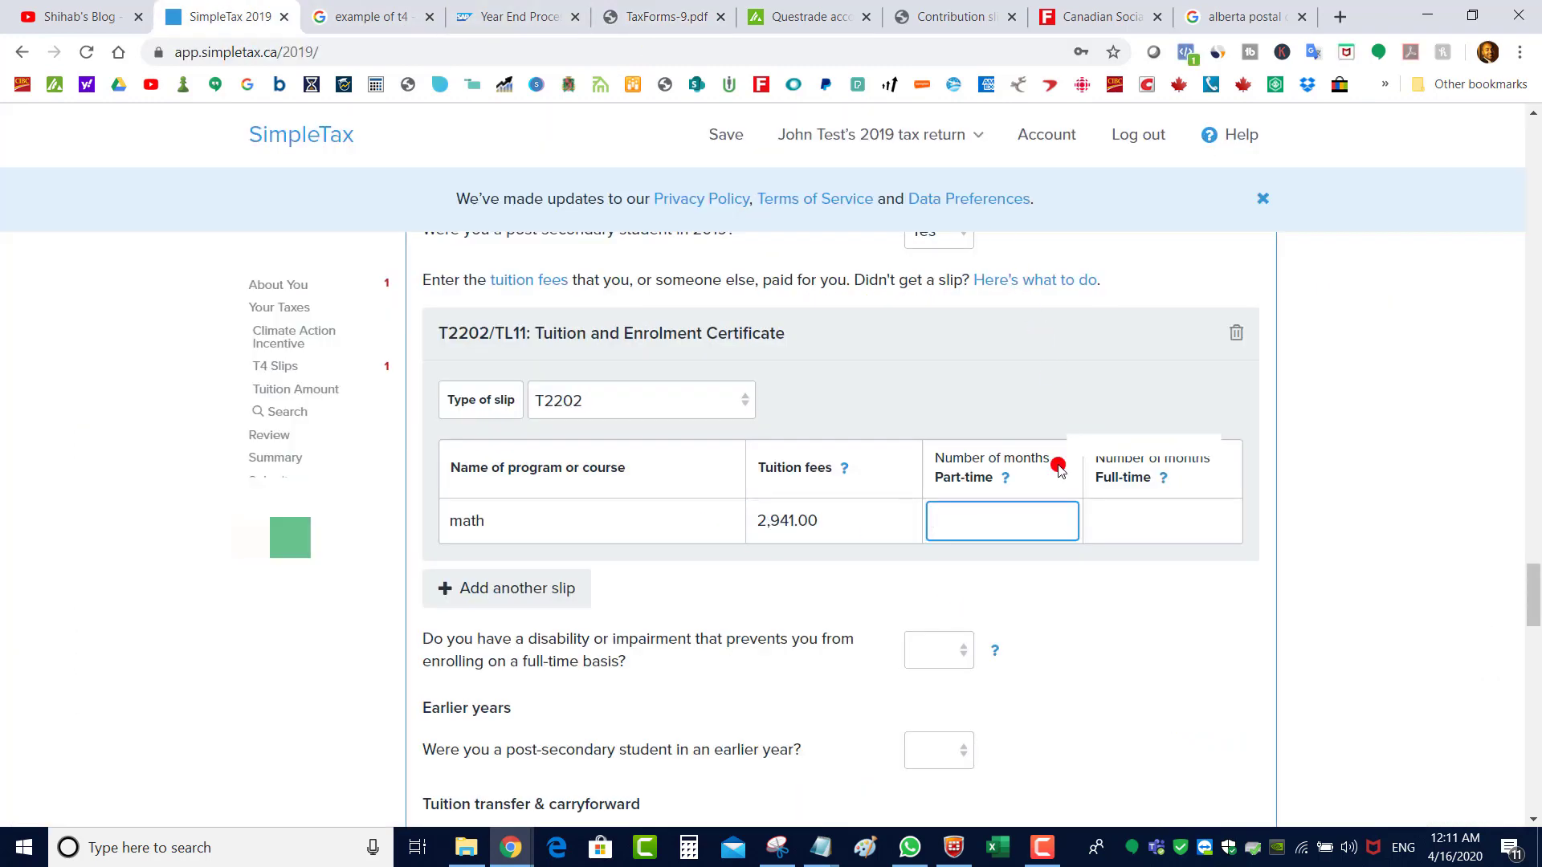
click(655, 16)
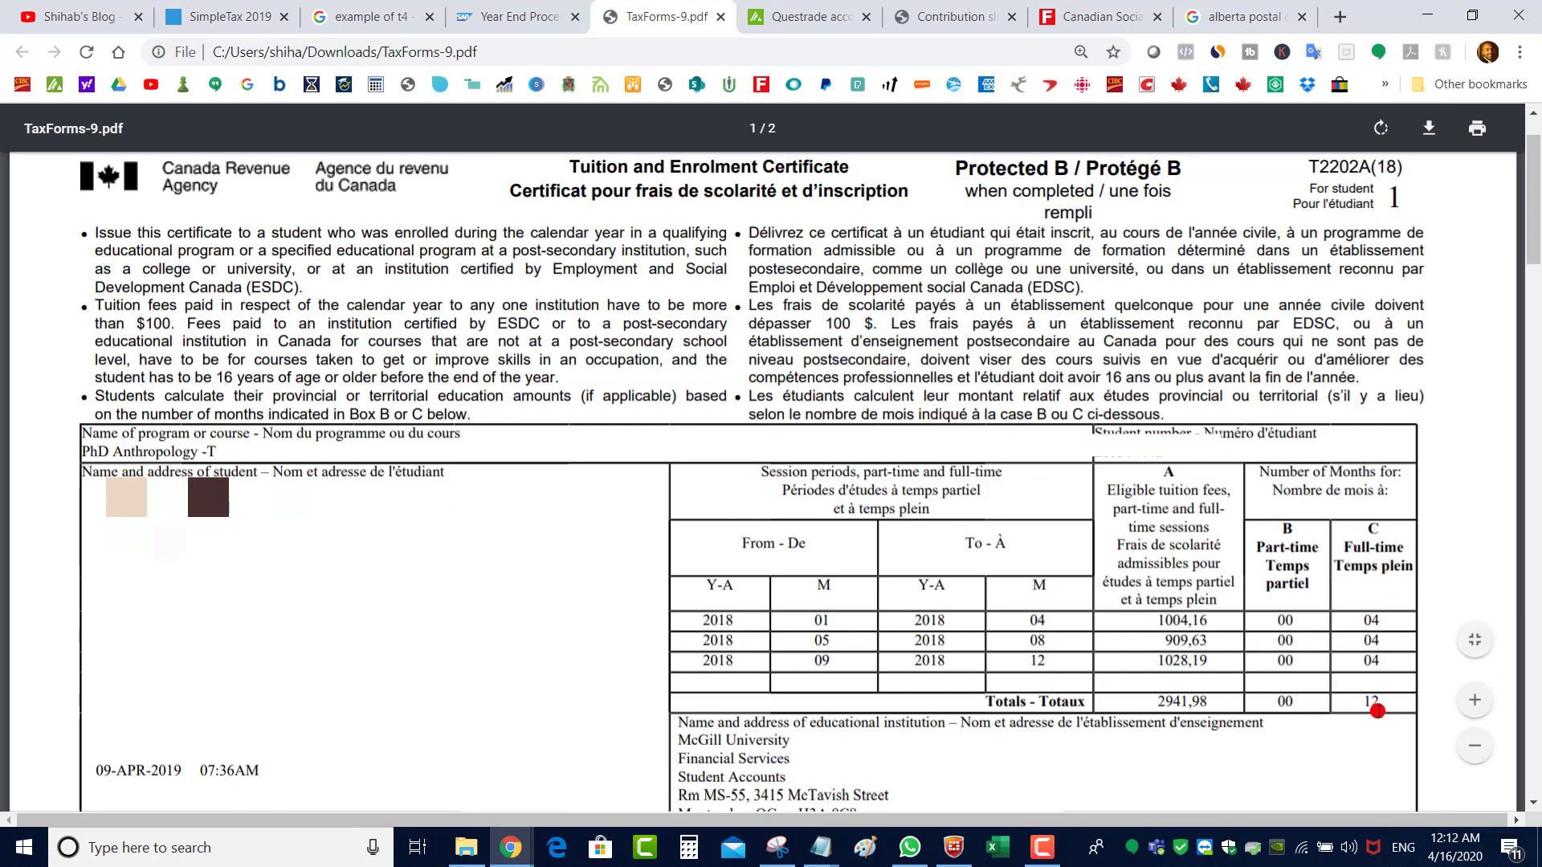
click(238, 14)
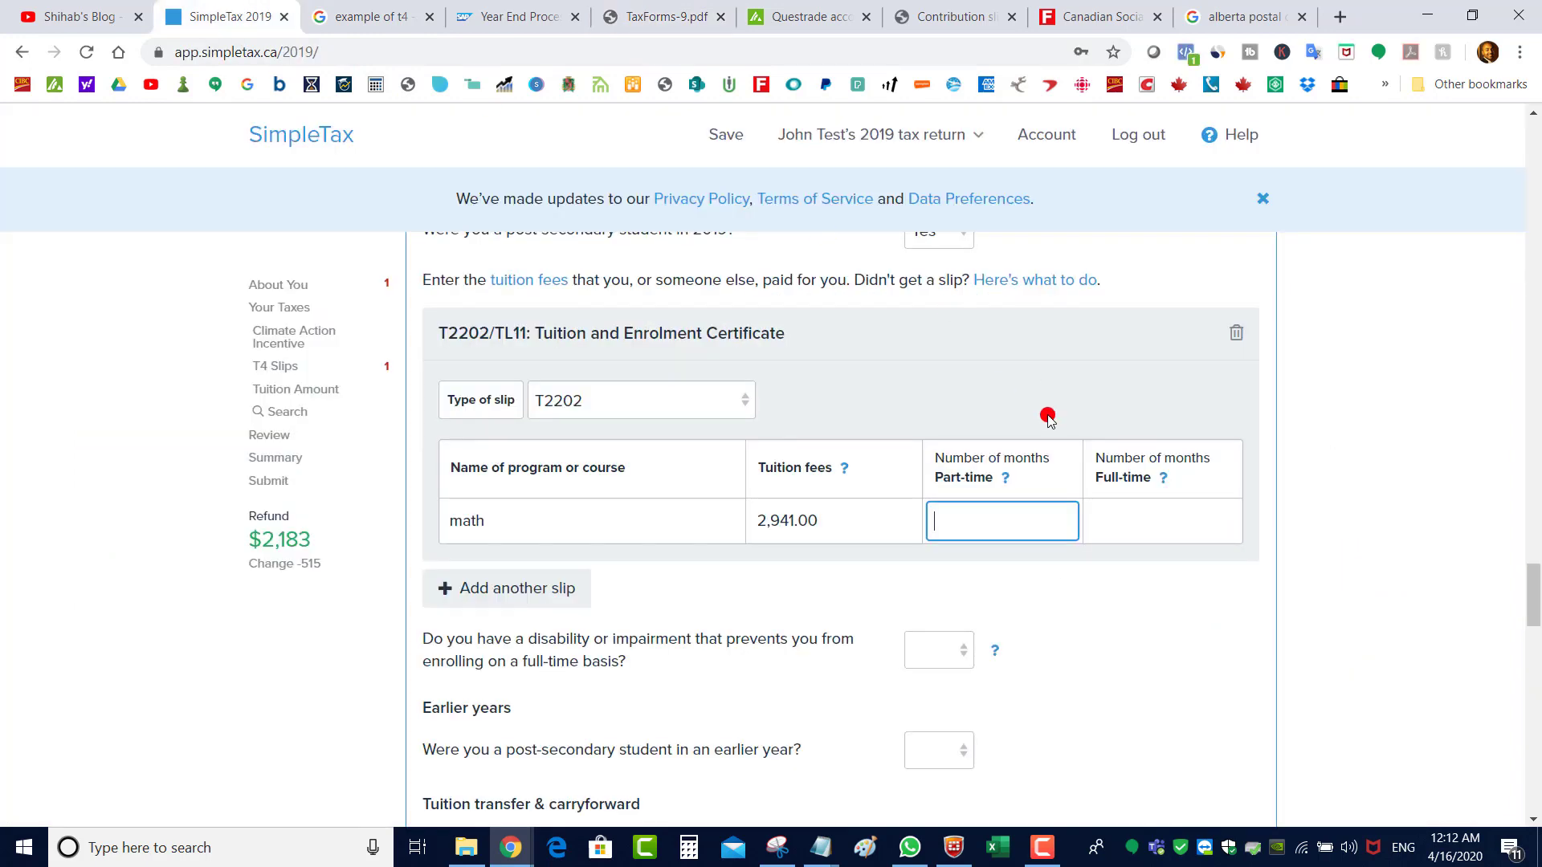
text(0)
click(1143, 510)
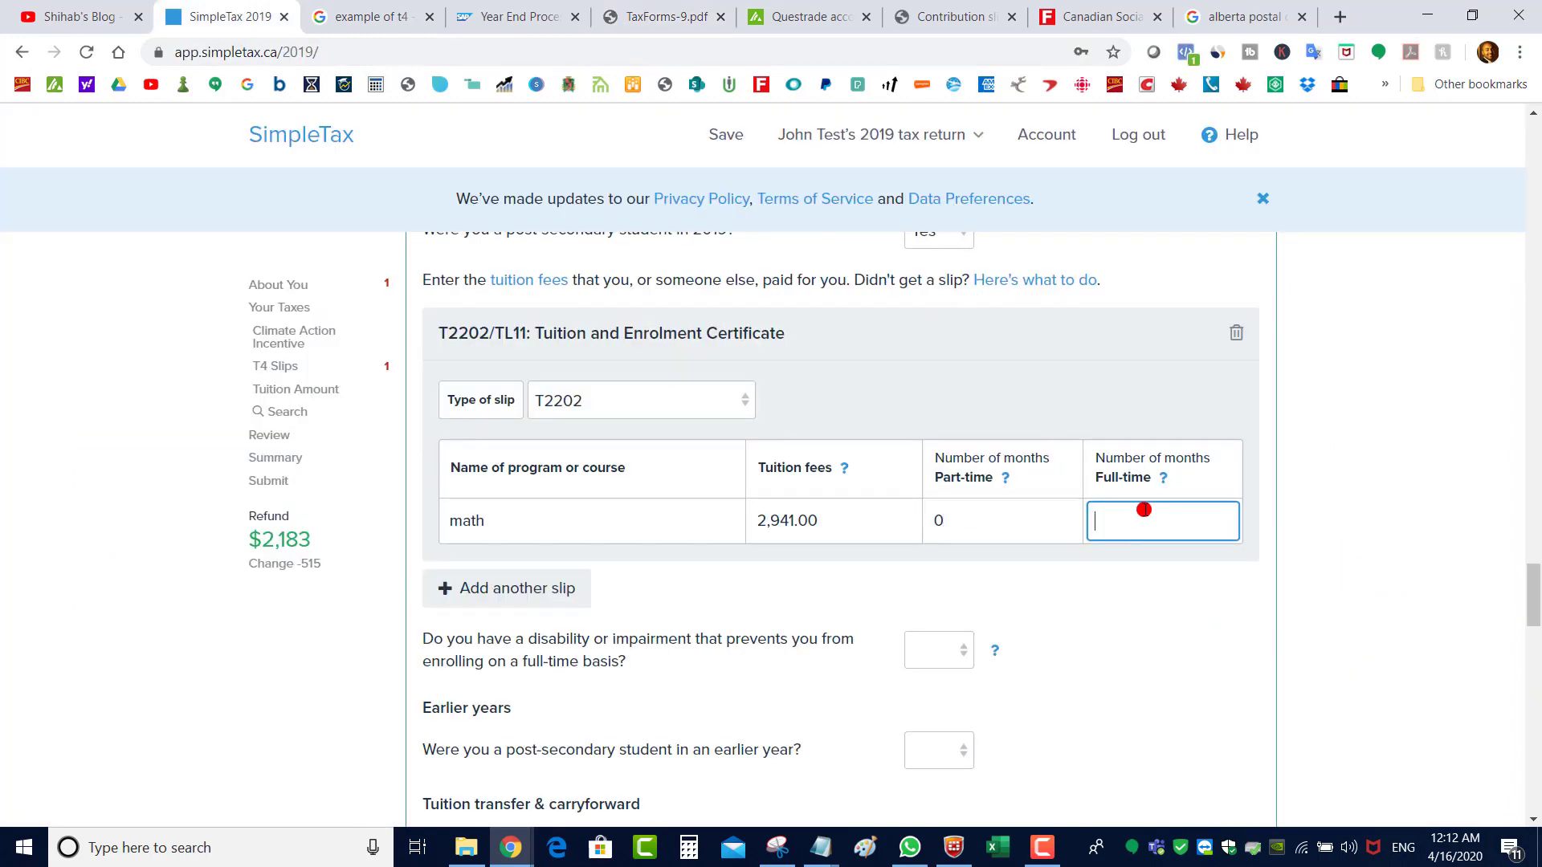
click(1121, 634)
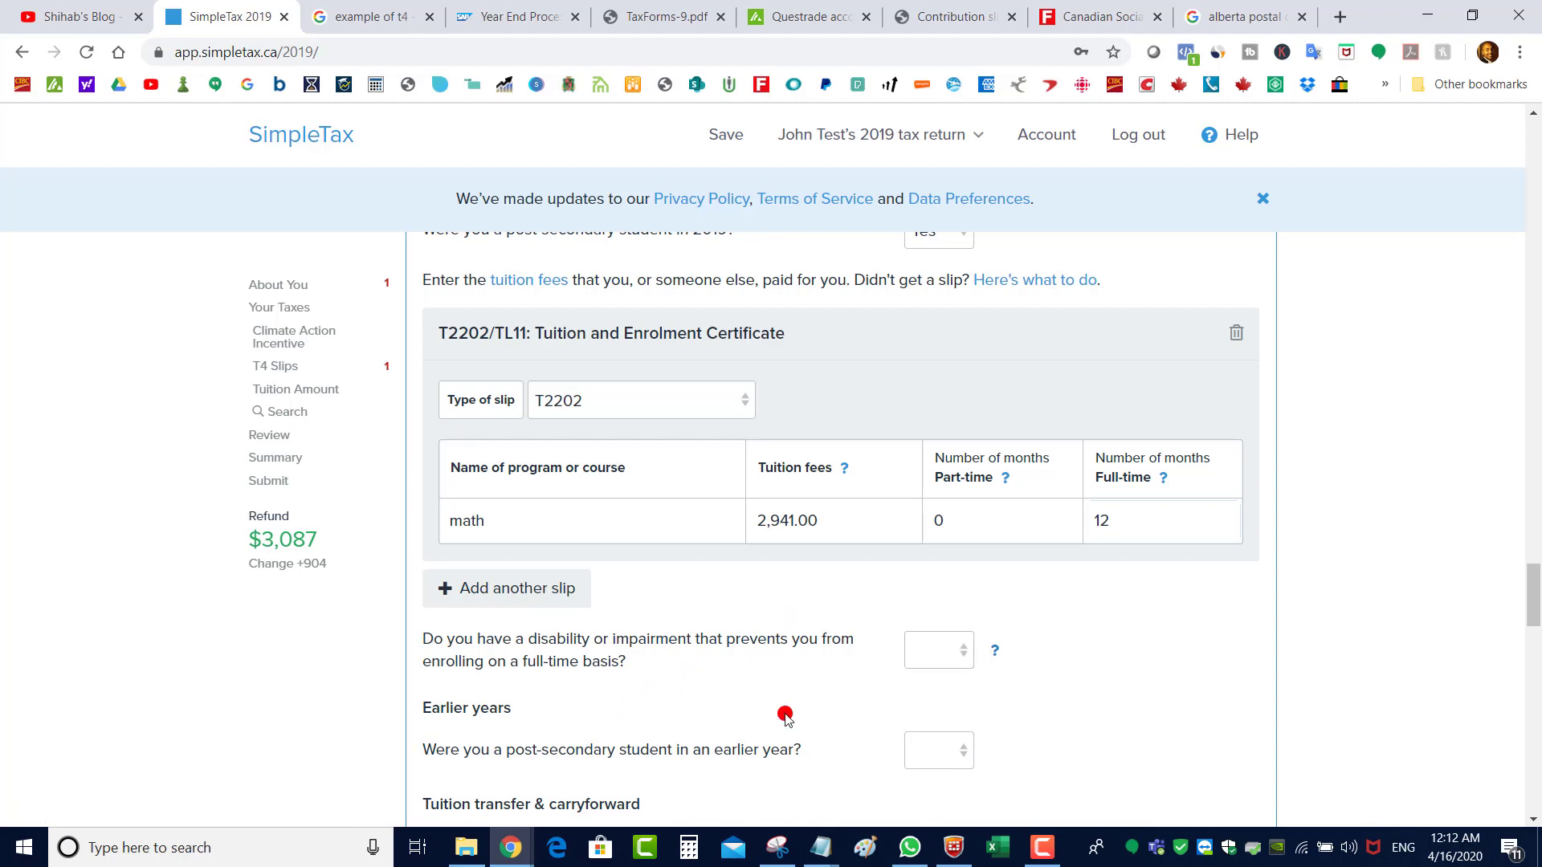
scroll(938, 470, down, 2)
click(938, 468)
Answer No to disability and Yes to earlier-year study, then select the unused provincial field
click(934, 534)
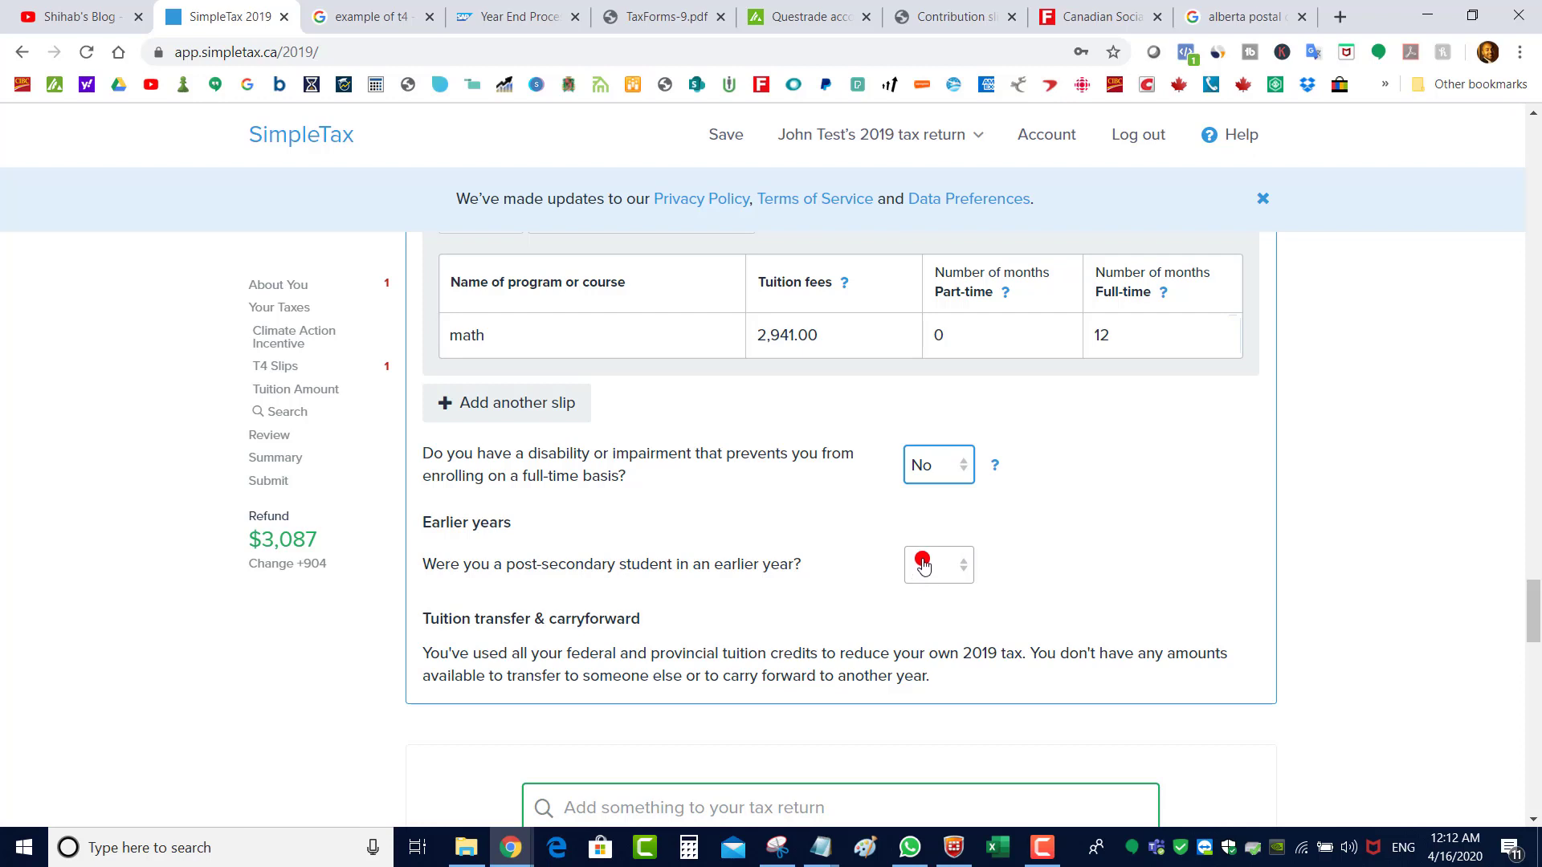
click(923, 565)
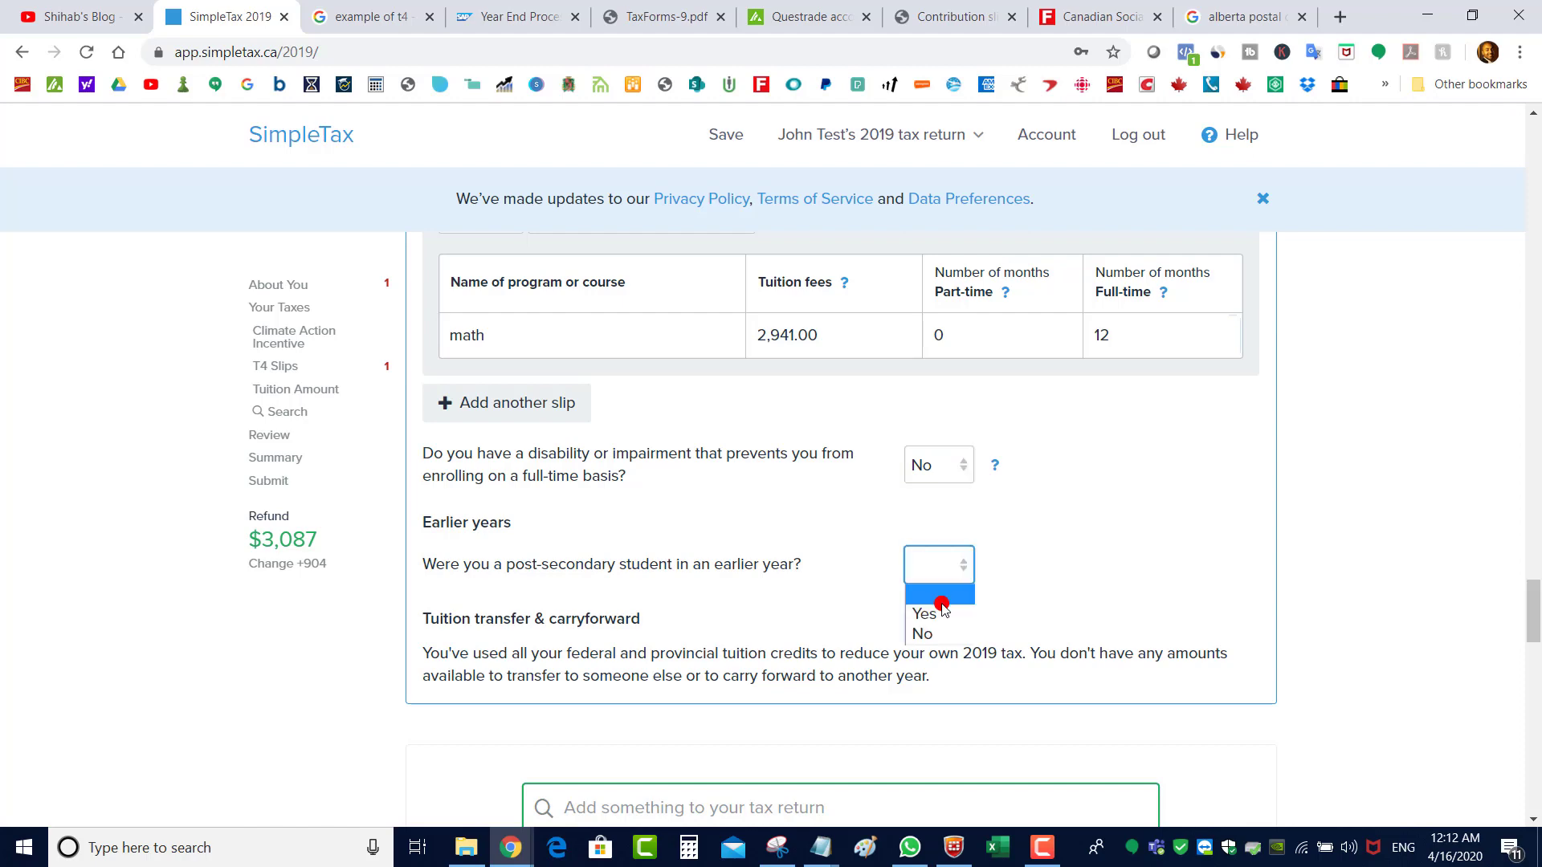
click(941, 615)
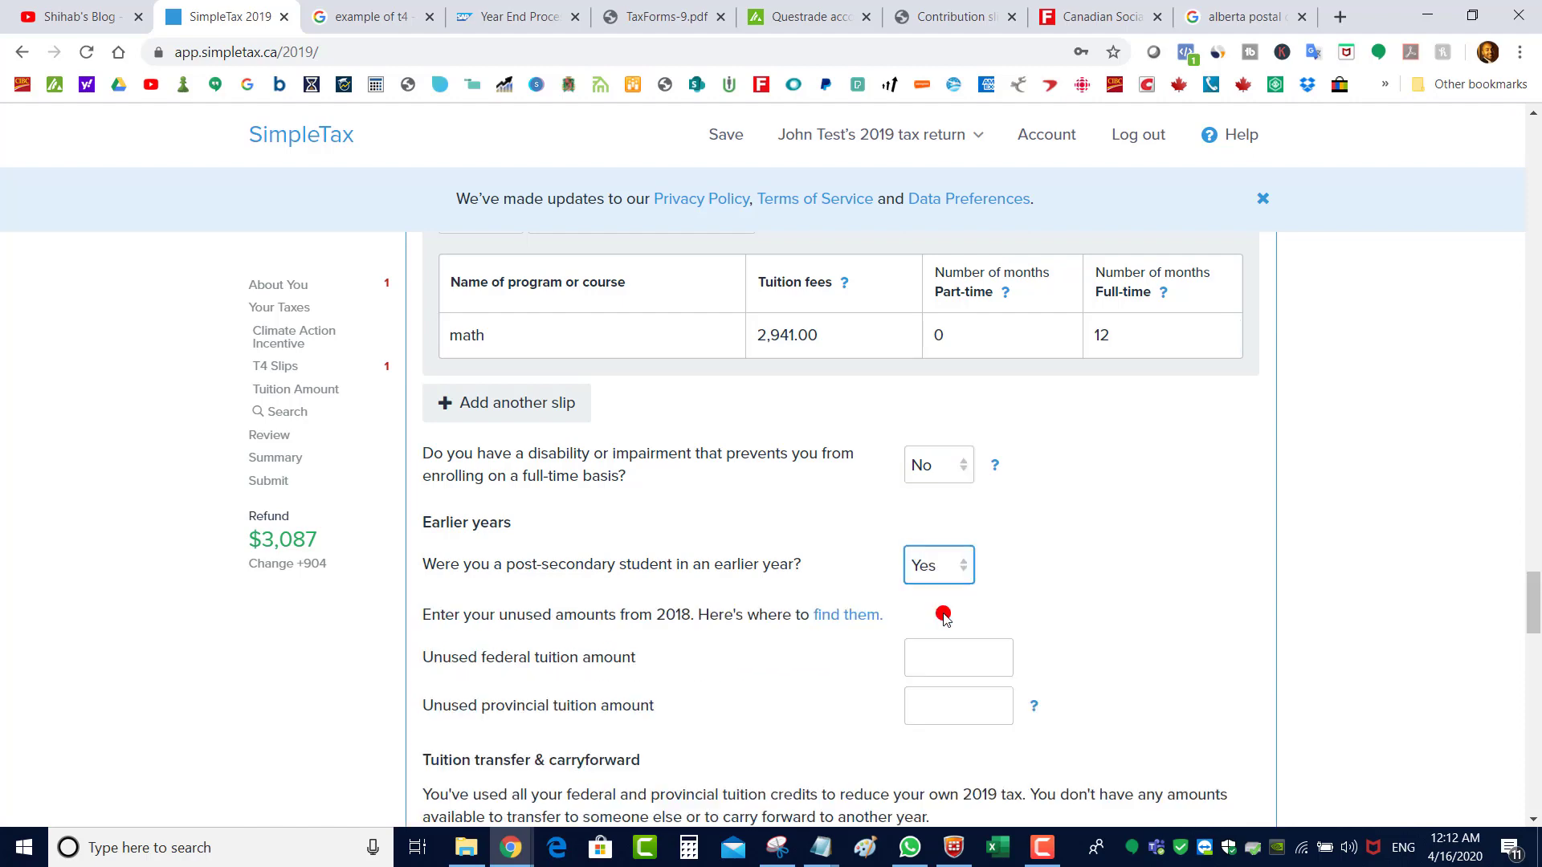
scroll(1535, 580, down, 2)
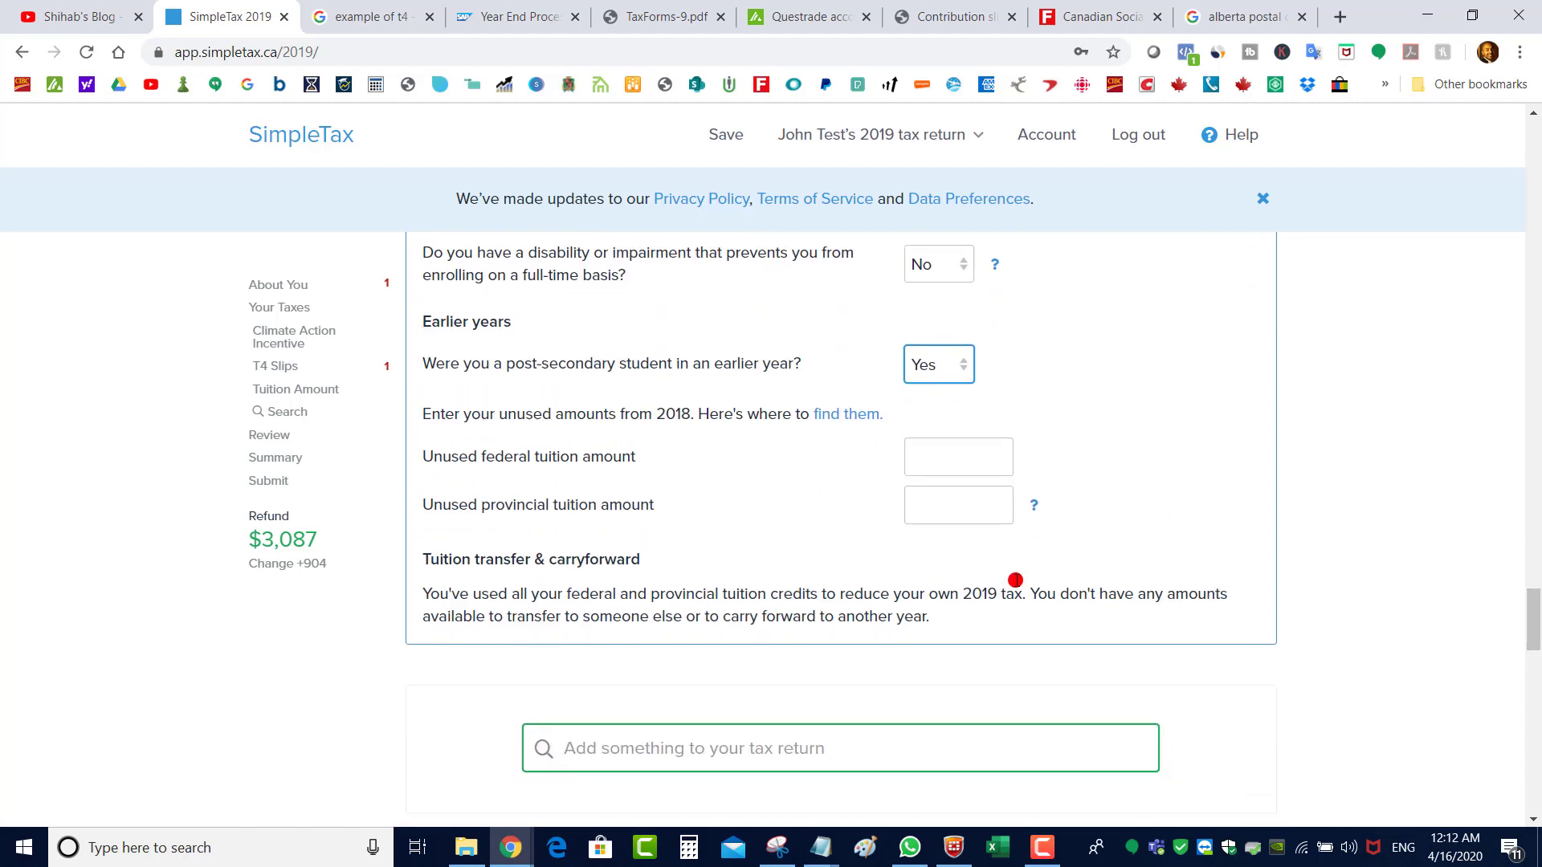
drag(438, 467, 539, 514)
click(474, 511)
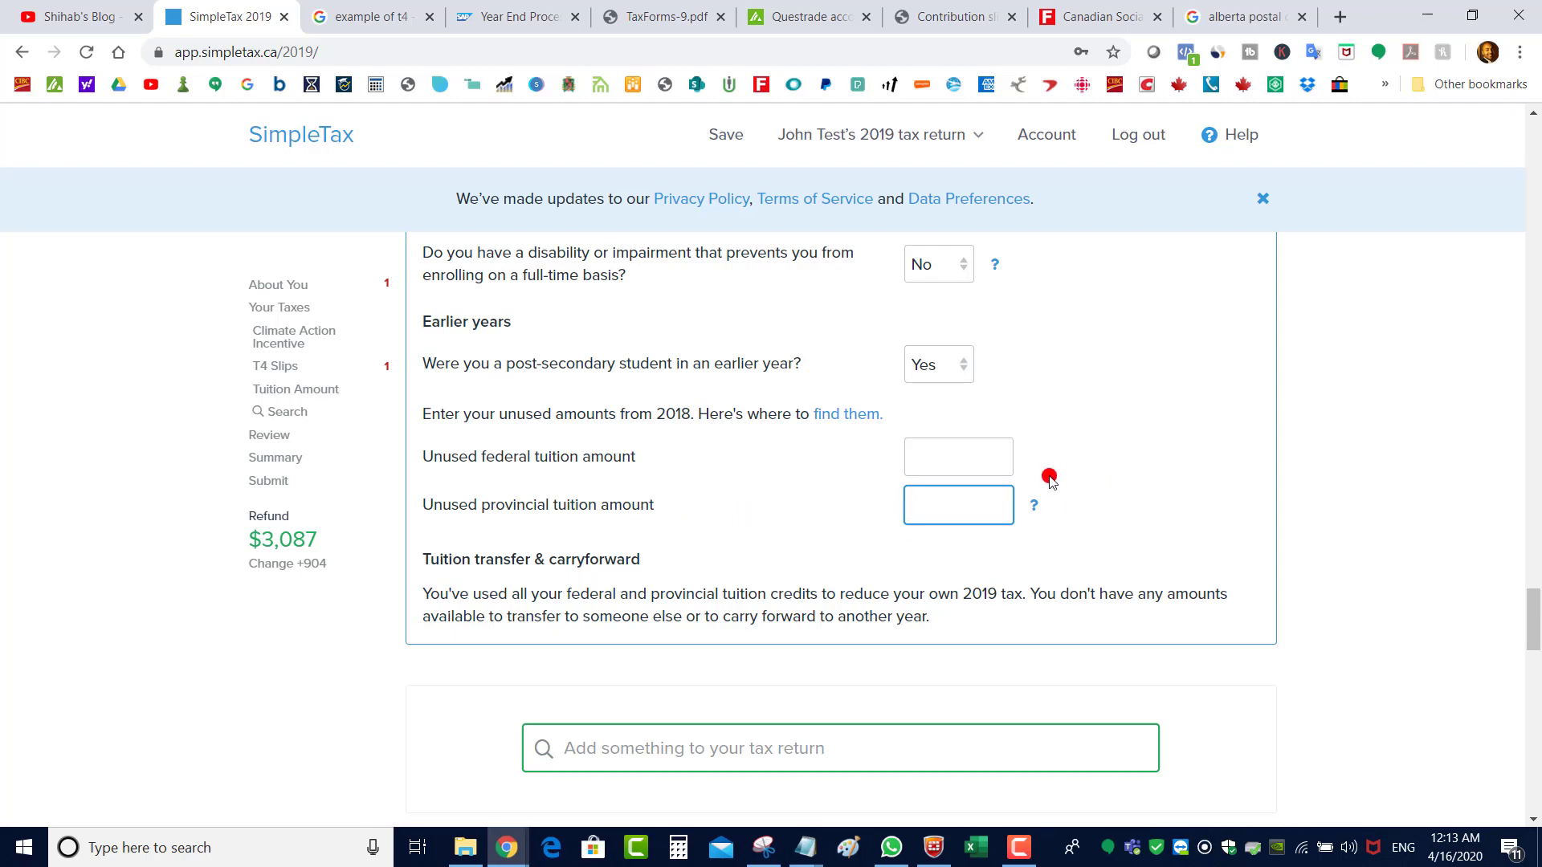
drag(1534, 625, 1536, 594)
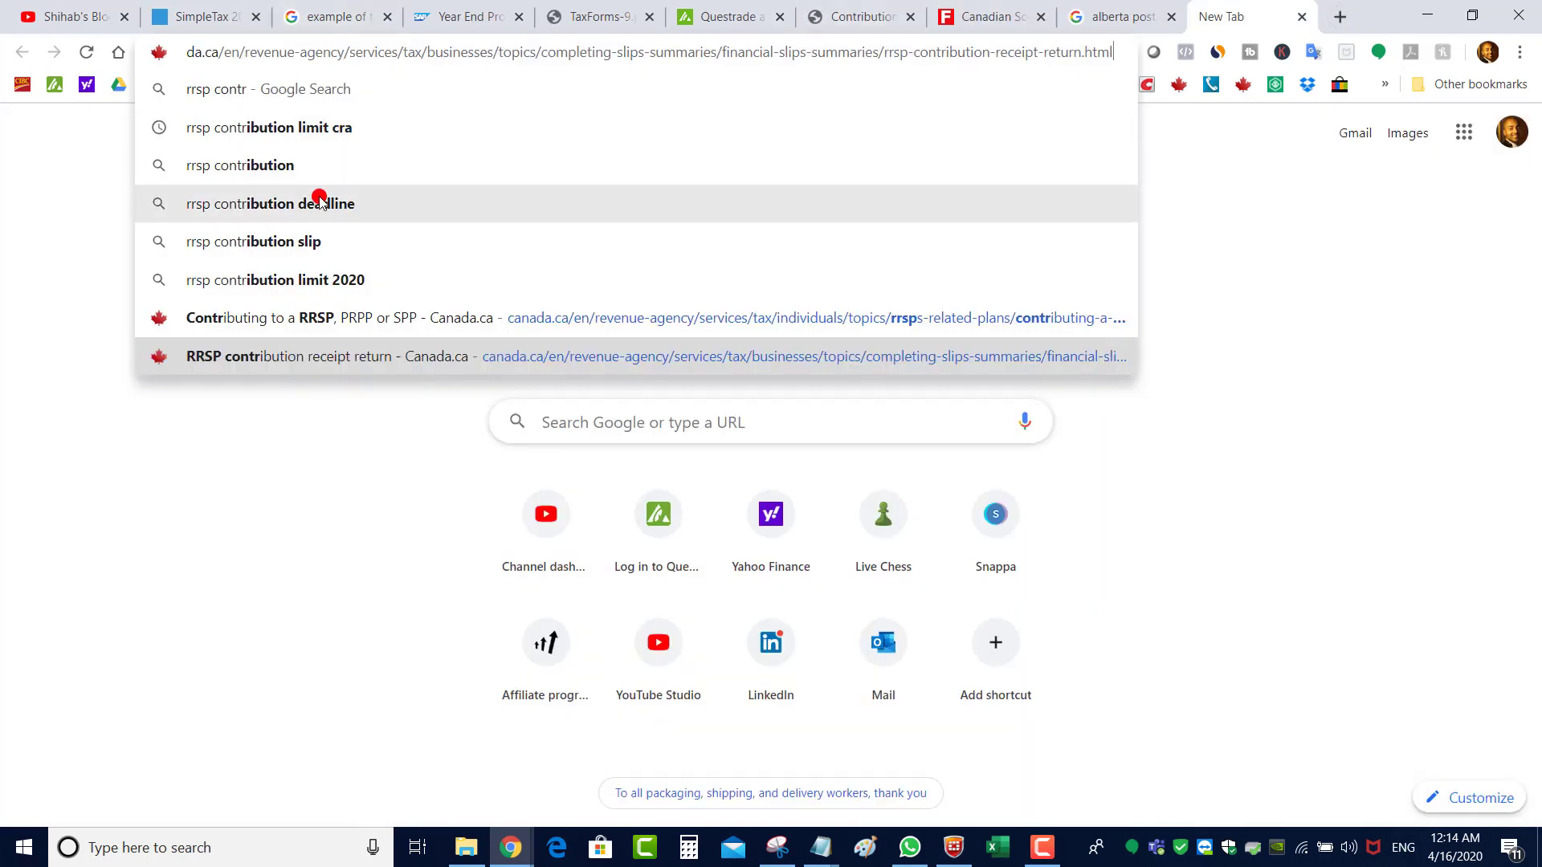
Search for the RRSP contribution deadline after reviewing the $800.69 Questrade RRSP slip
click(317, 197)
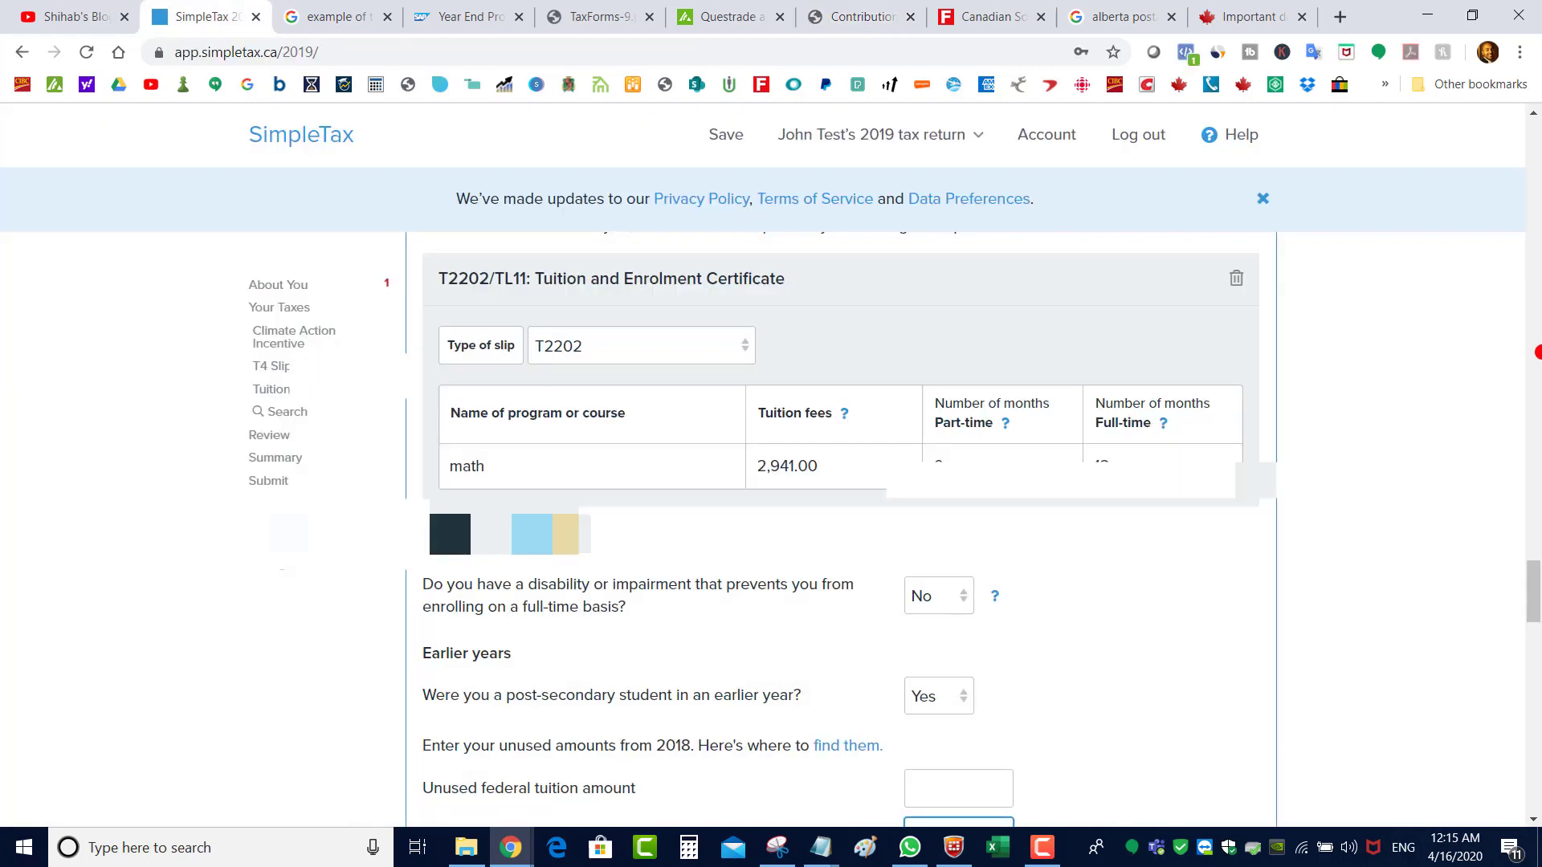
Add the RRSP Contributions & Deduction section with a 40,000 deduction limit
drag(1536, 595, 1536, 446)
click(870, 483)
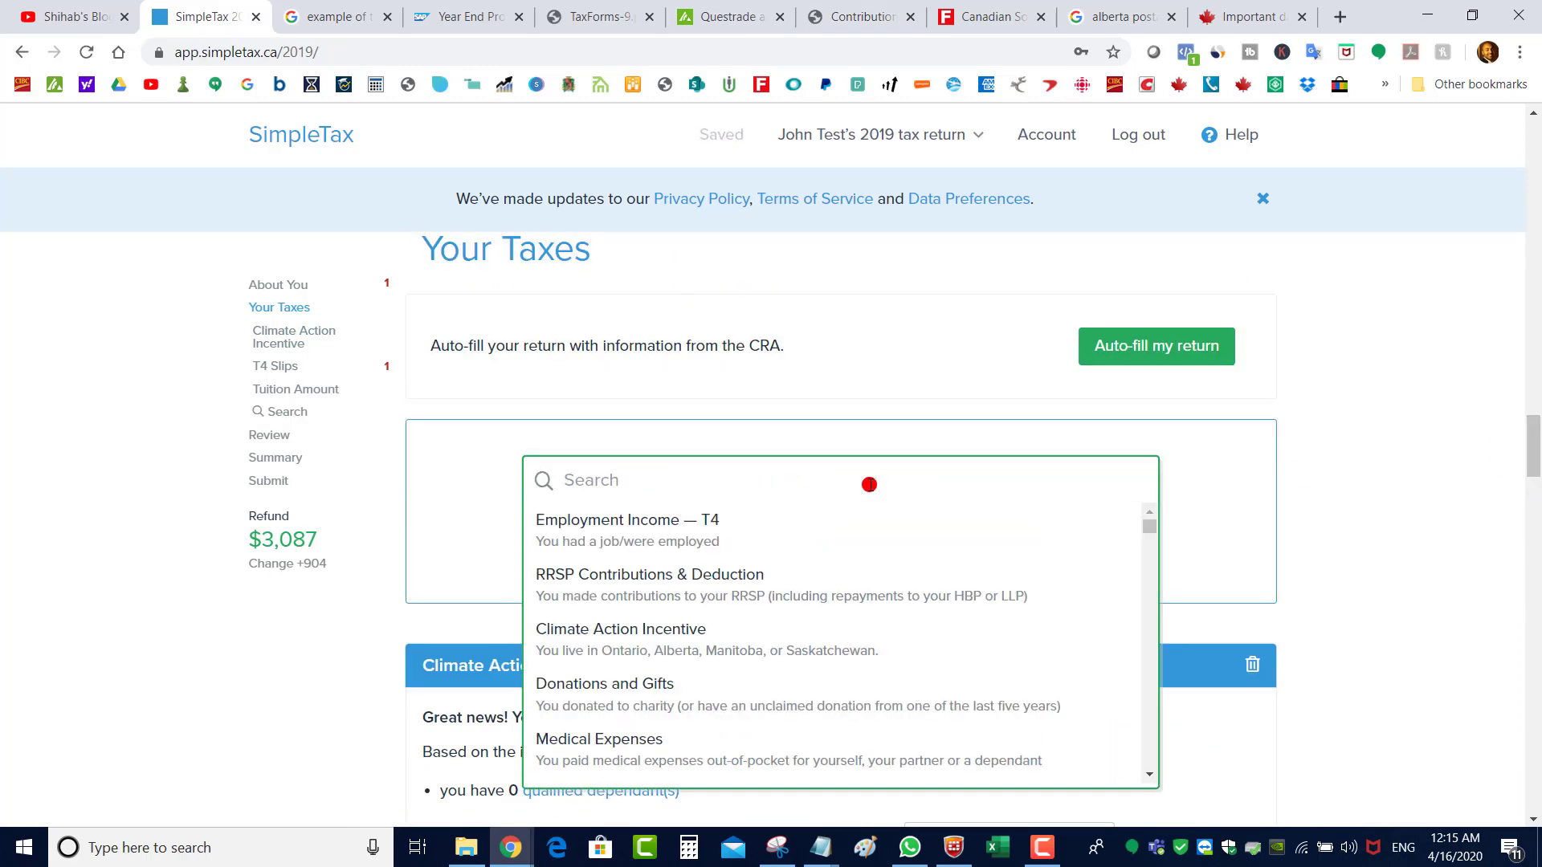
text(rrs)
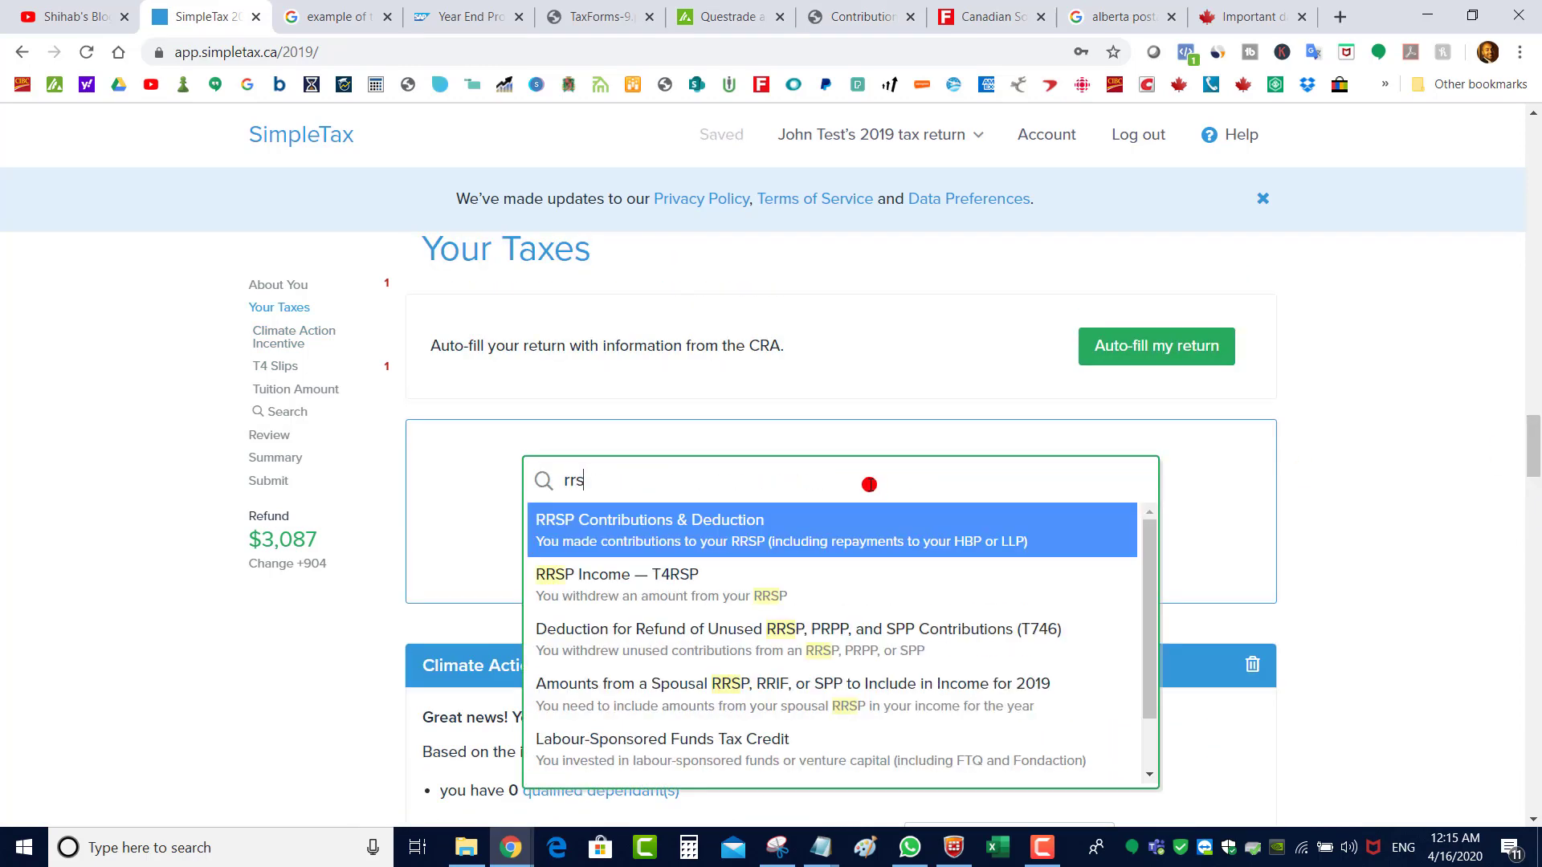
click(617, 532)
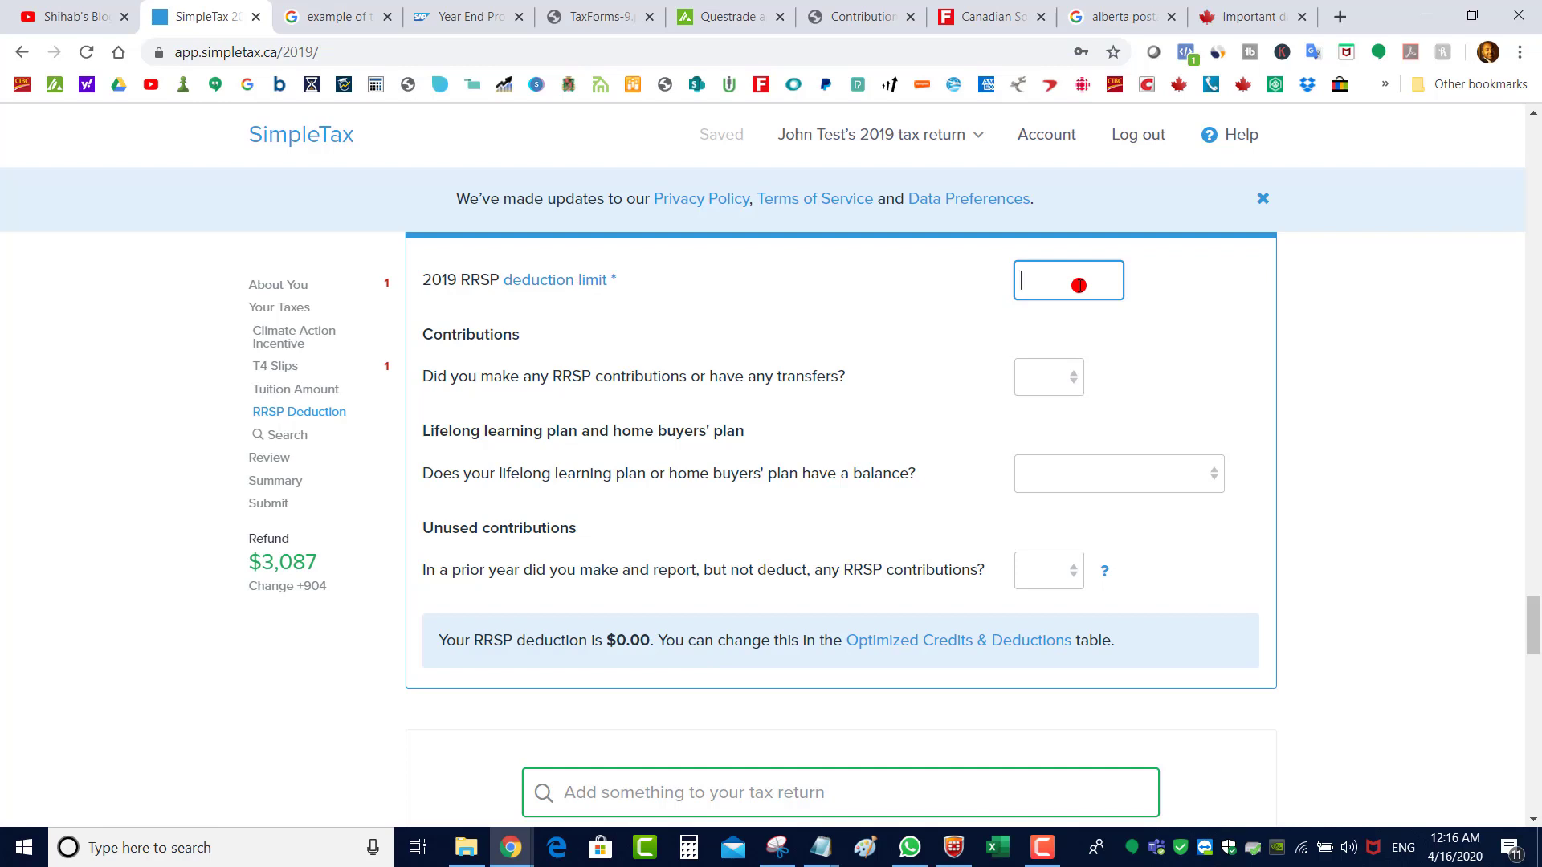
text(40,000)
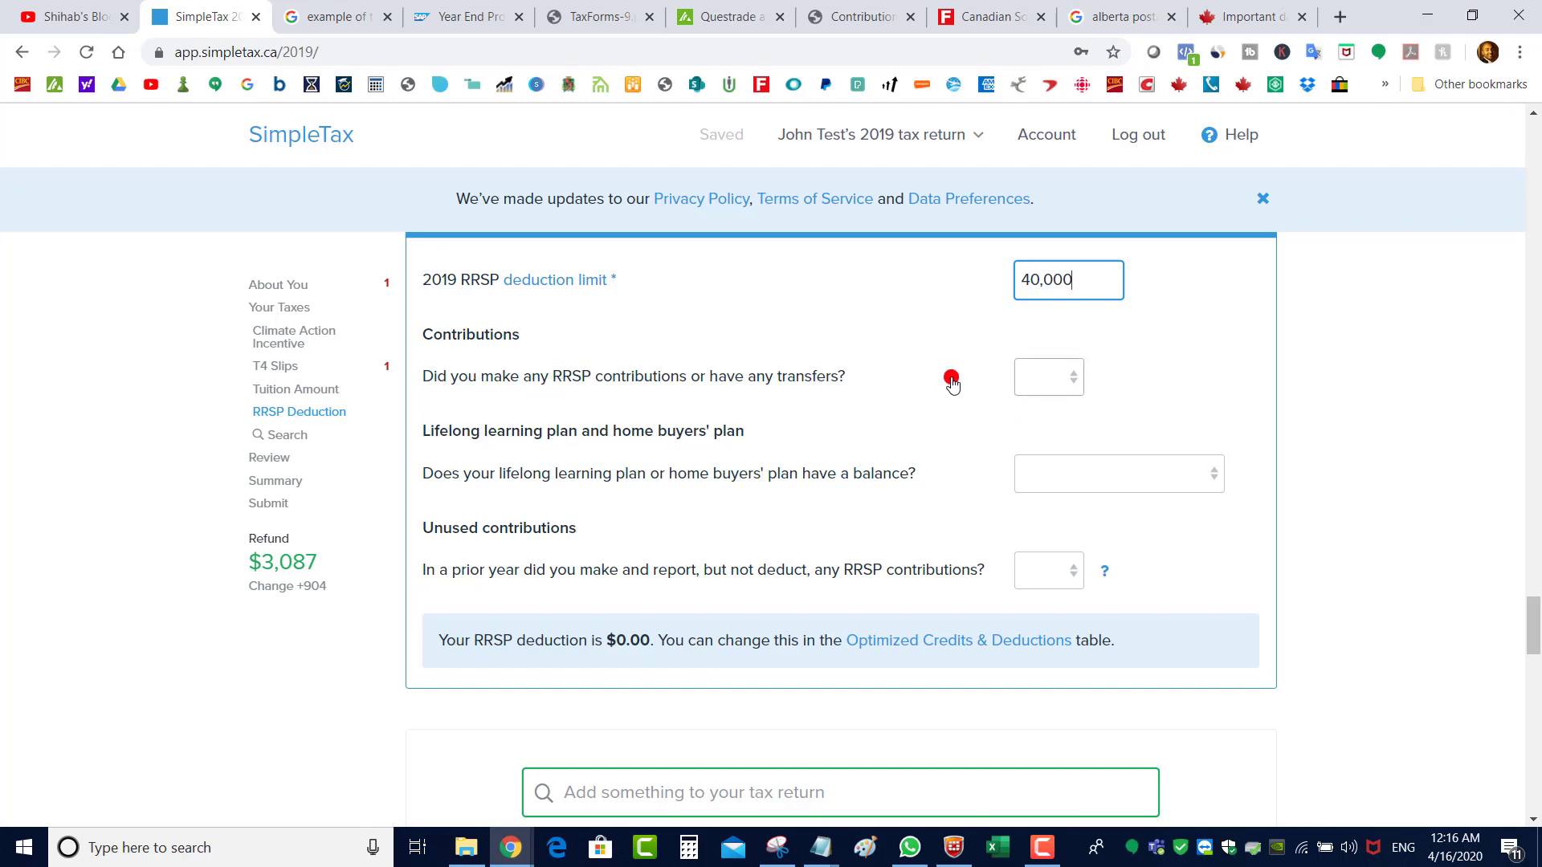
click(1042, 384)
Answer Yes to contributions and add questrade, Jan 1–Mar 2 2020, 5,000
click(1035, 423)
click(595, 526)
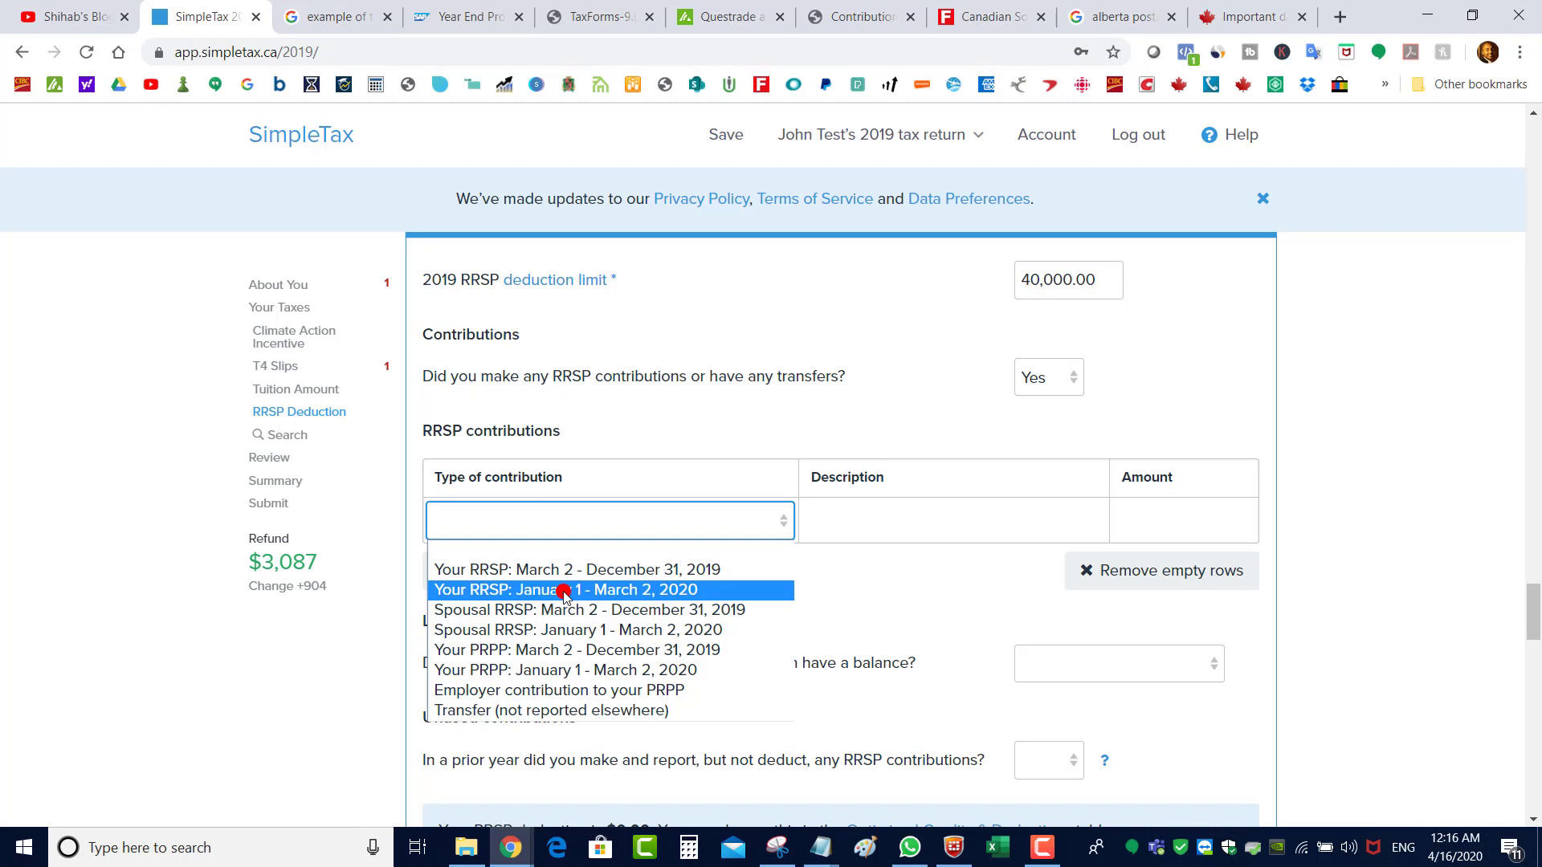
click(564, 592)
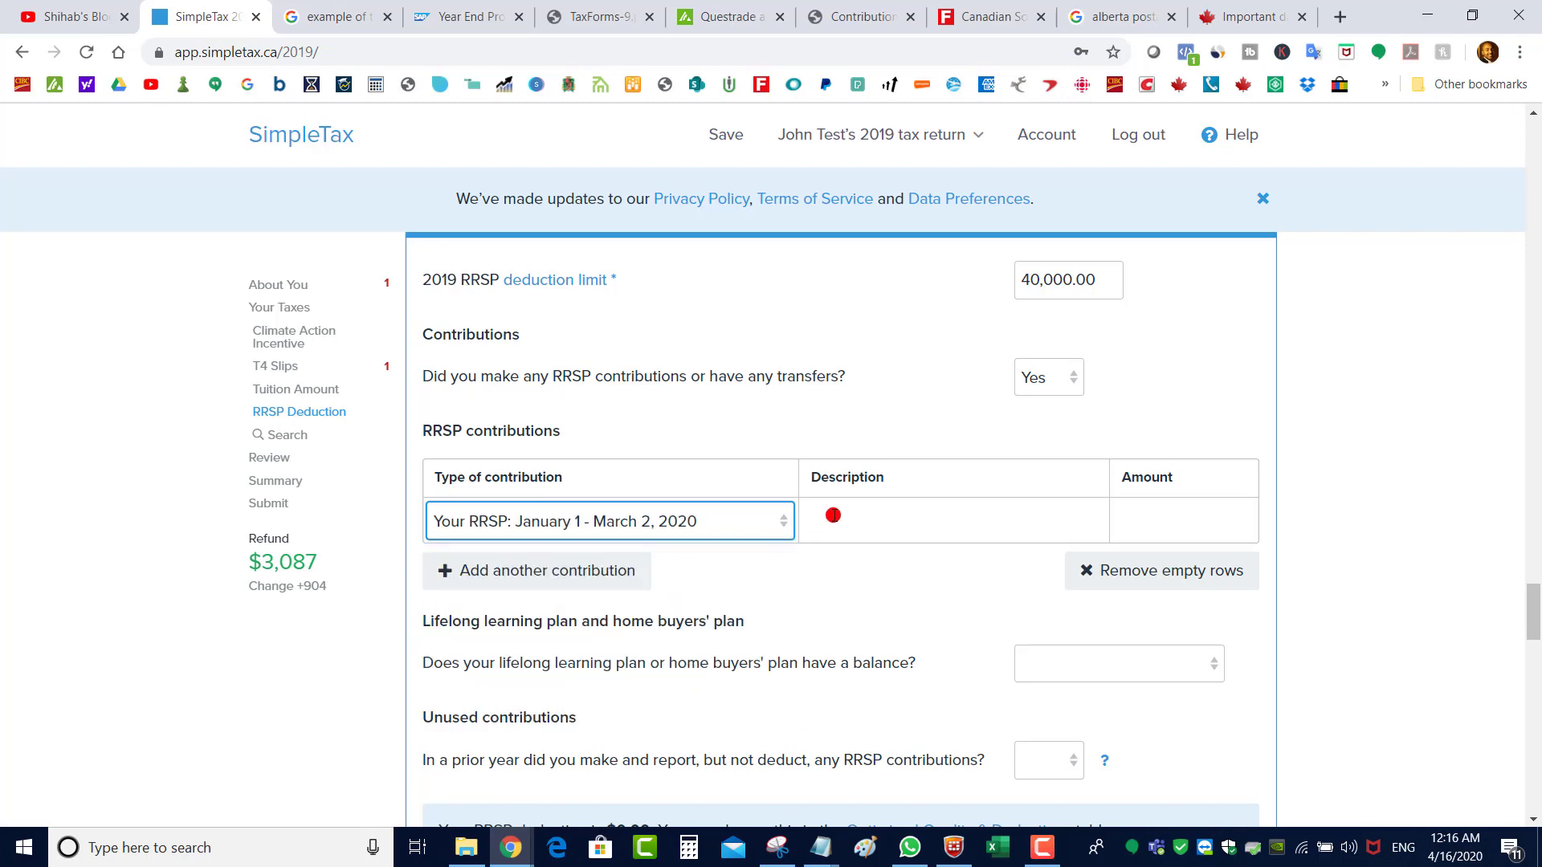
click(830, 515)
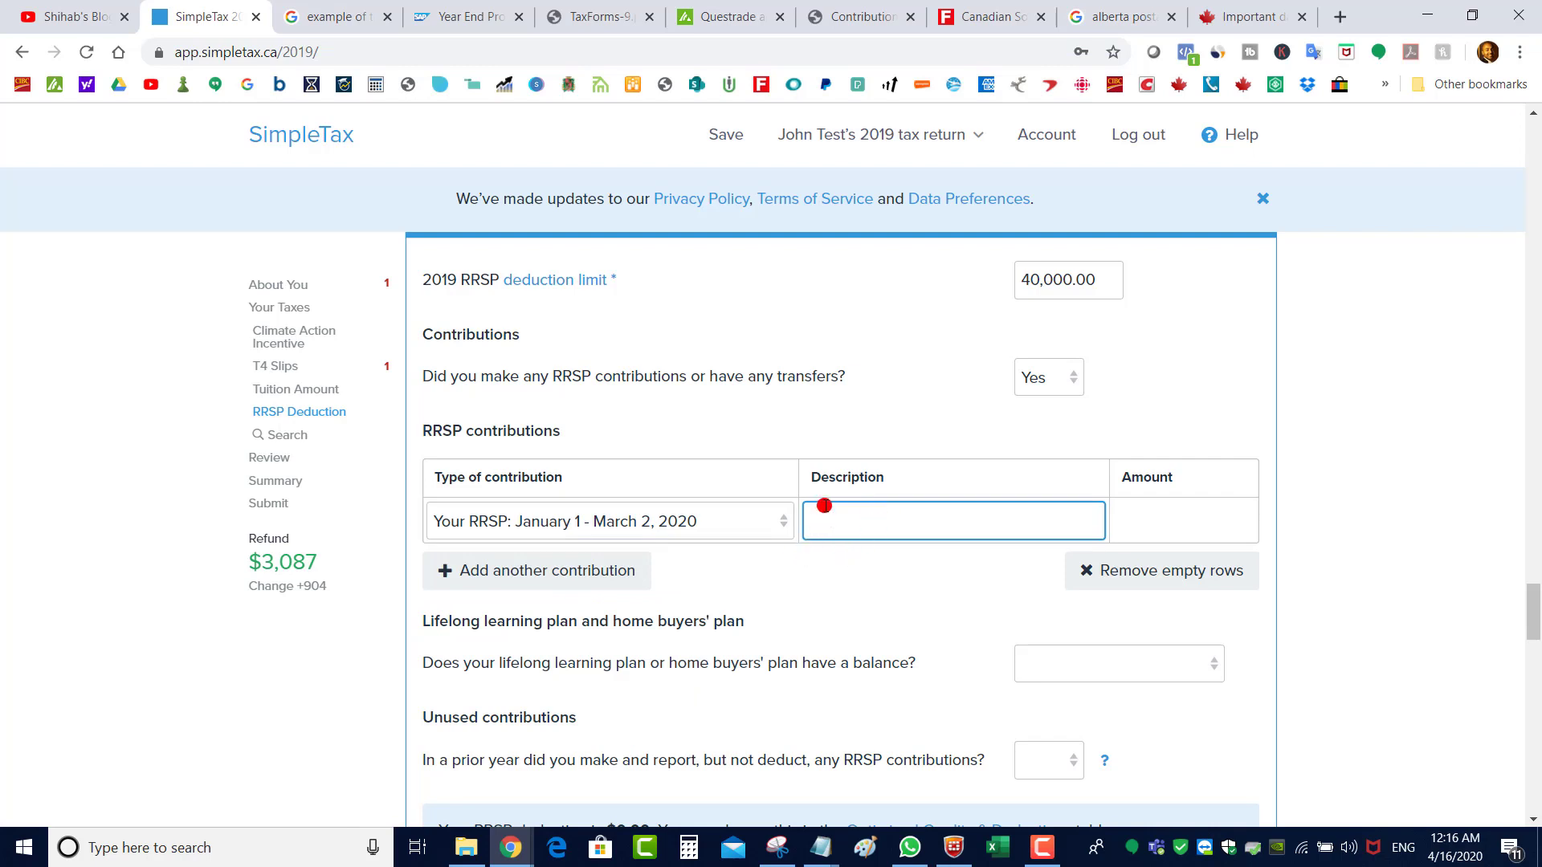
text(questrade)
click(1176, 518)
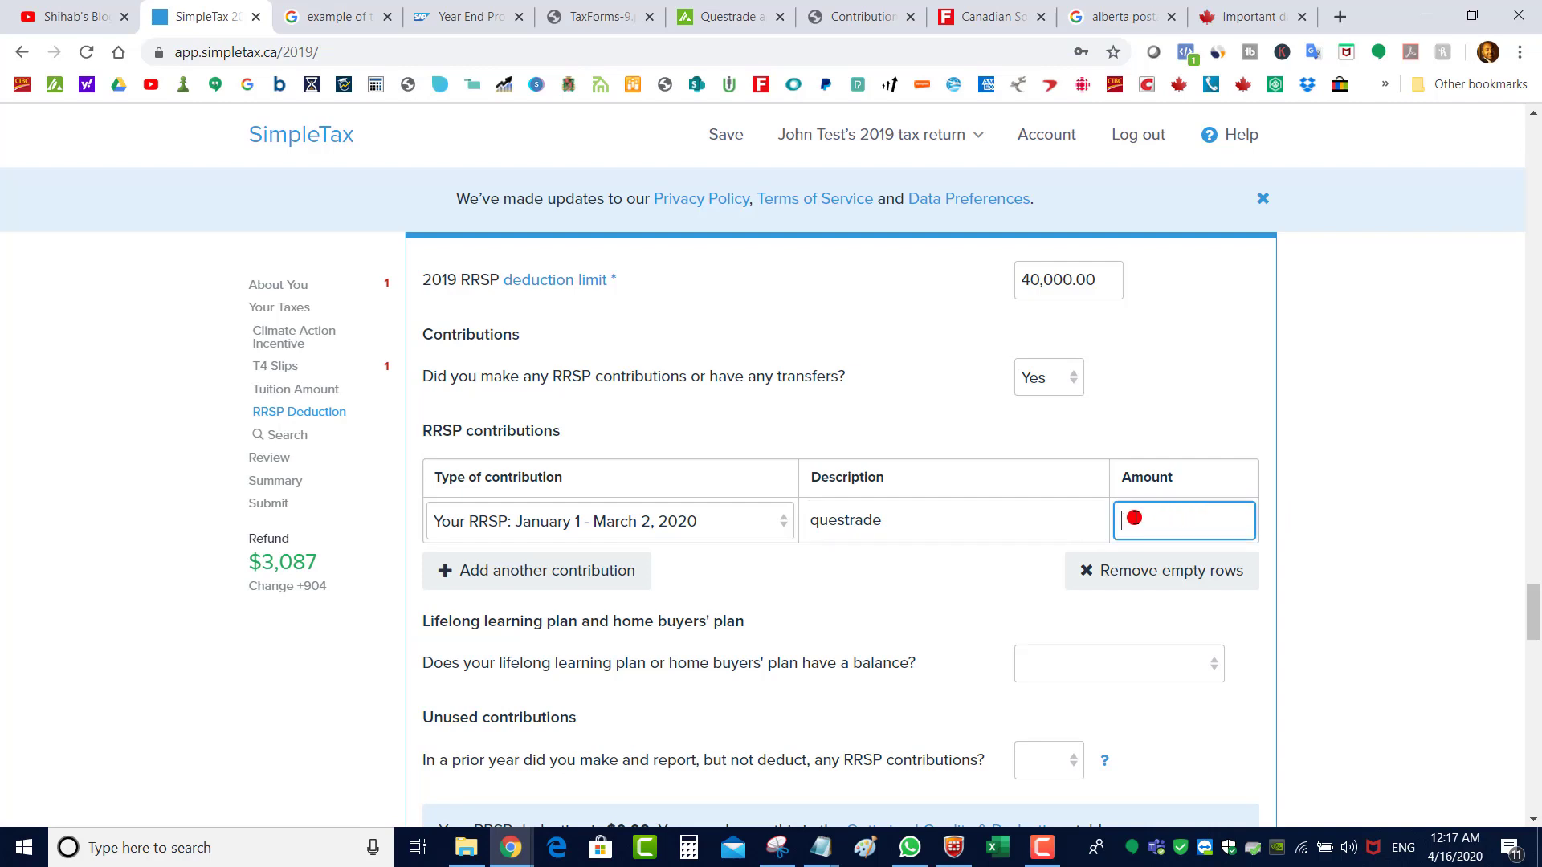
text(5,000)
click(567, 573)
Add a second contribution: rbc, Mar 2–Dec 31 2019, 2,000
click(603, 568)
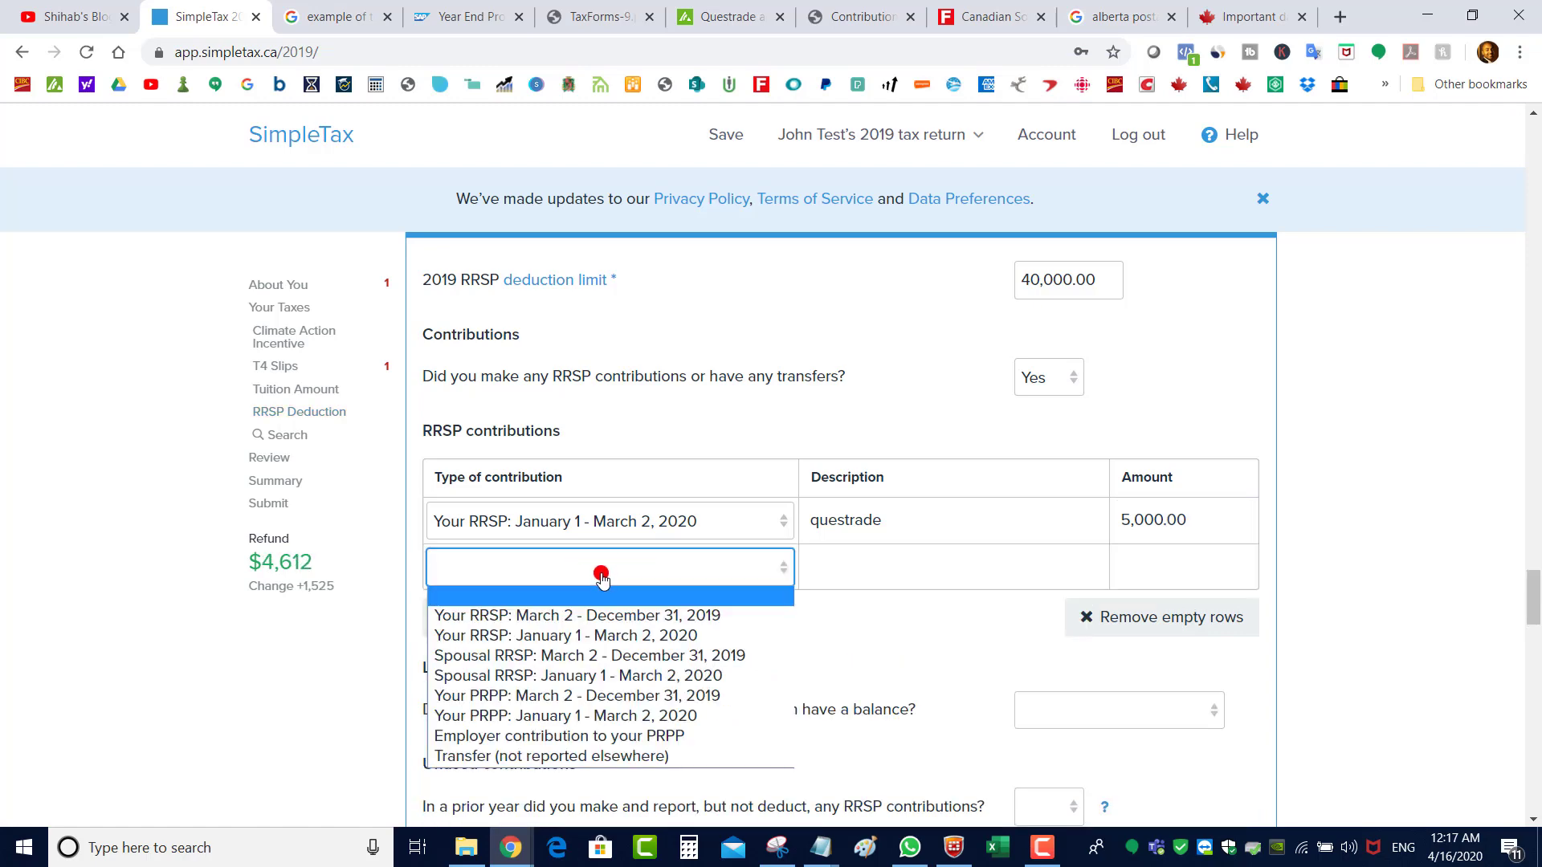
click(600, 618)
click(811, 560)
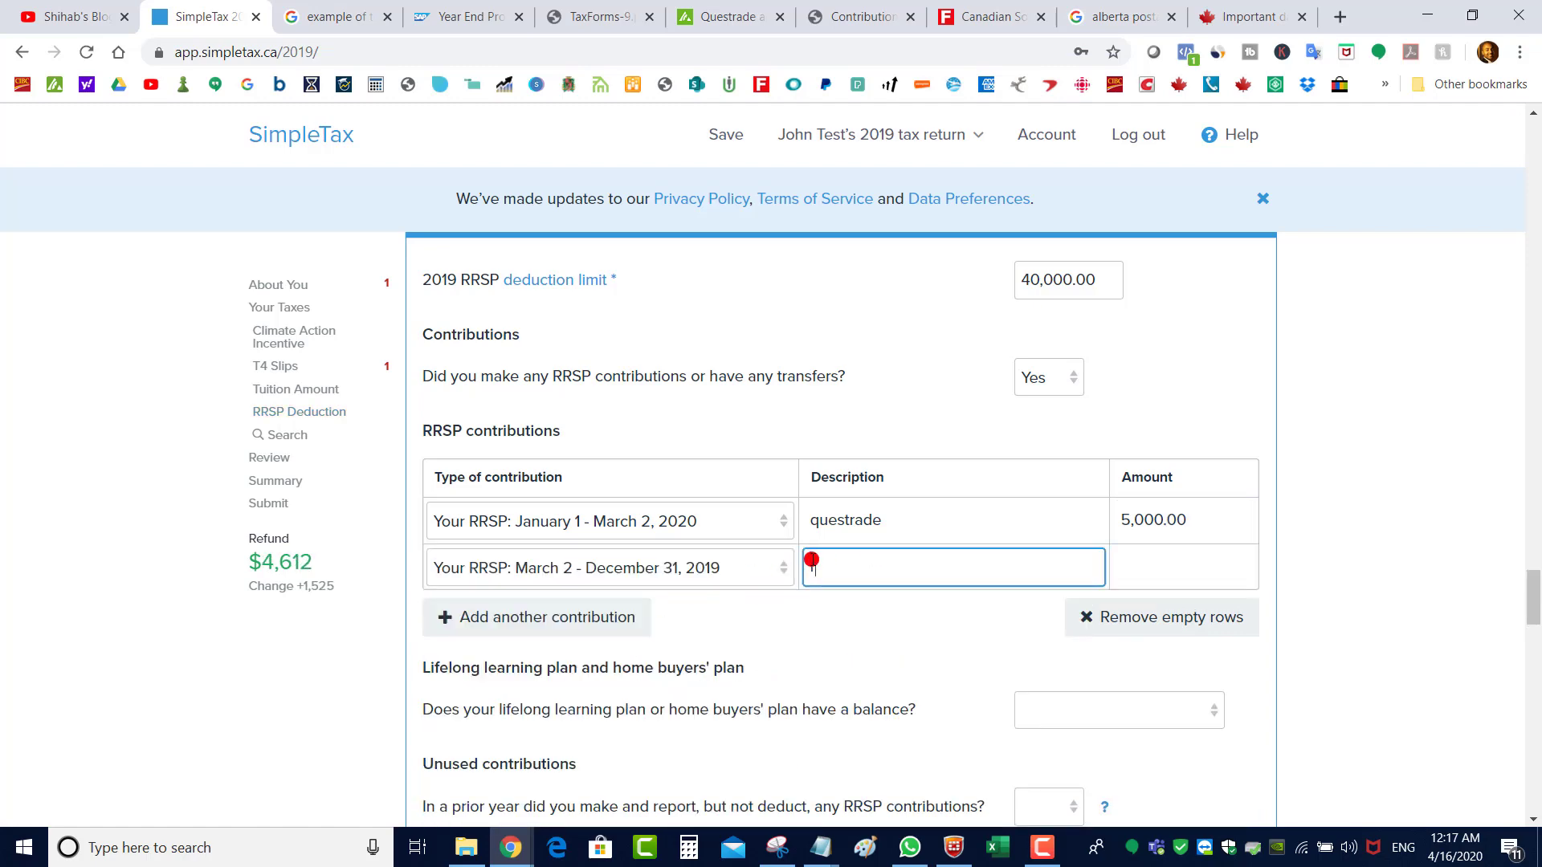
text(rbc)
click(1176, 562)
text(2,0)
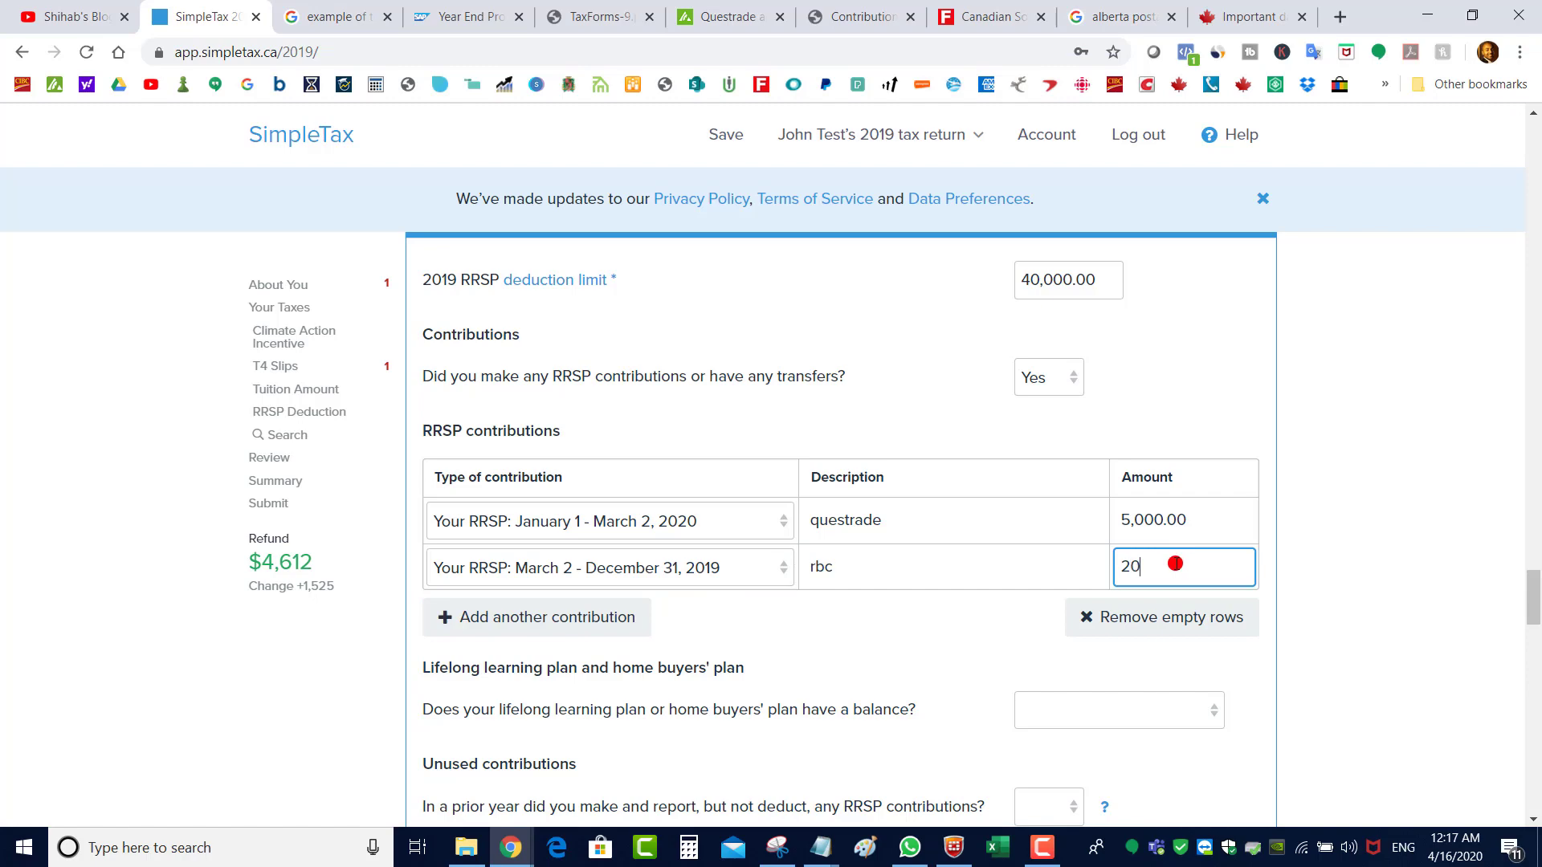
text(00)
click(1364, 566)
Re-edit the rbc amount, briefly 5,000, leaving it at 2,000
scroll(1364, 566, down, 3)
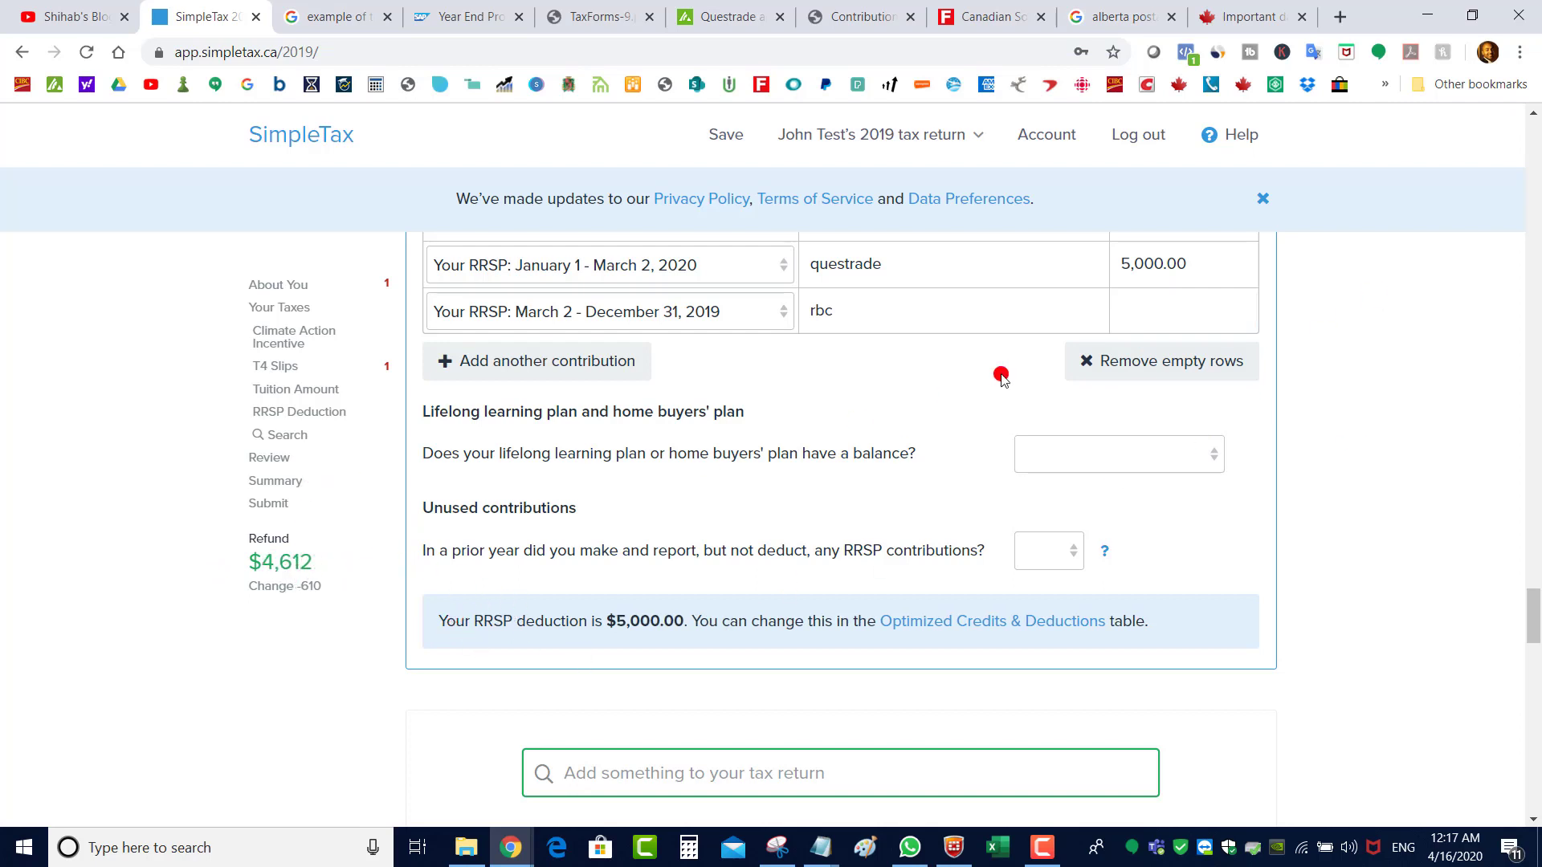
click(1179, 317)
text(5,000)
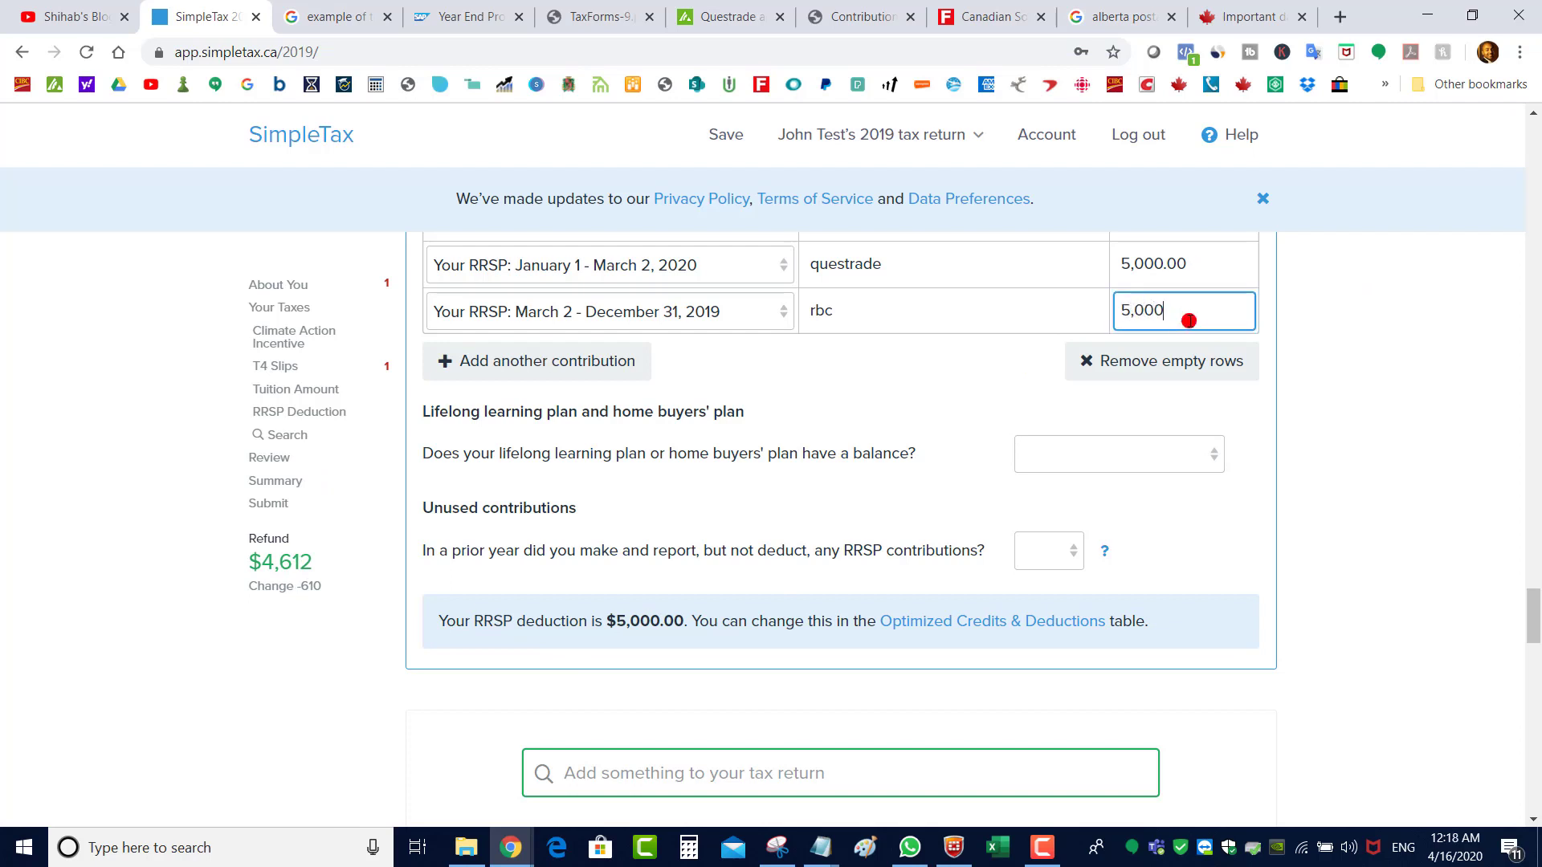
click(1359, 358)
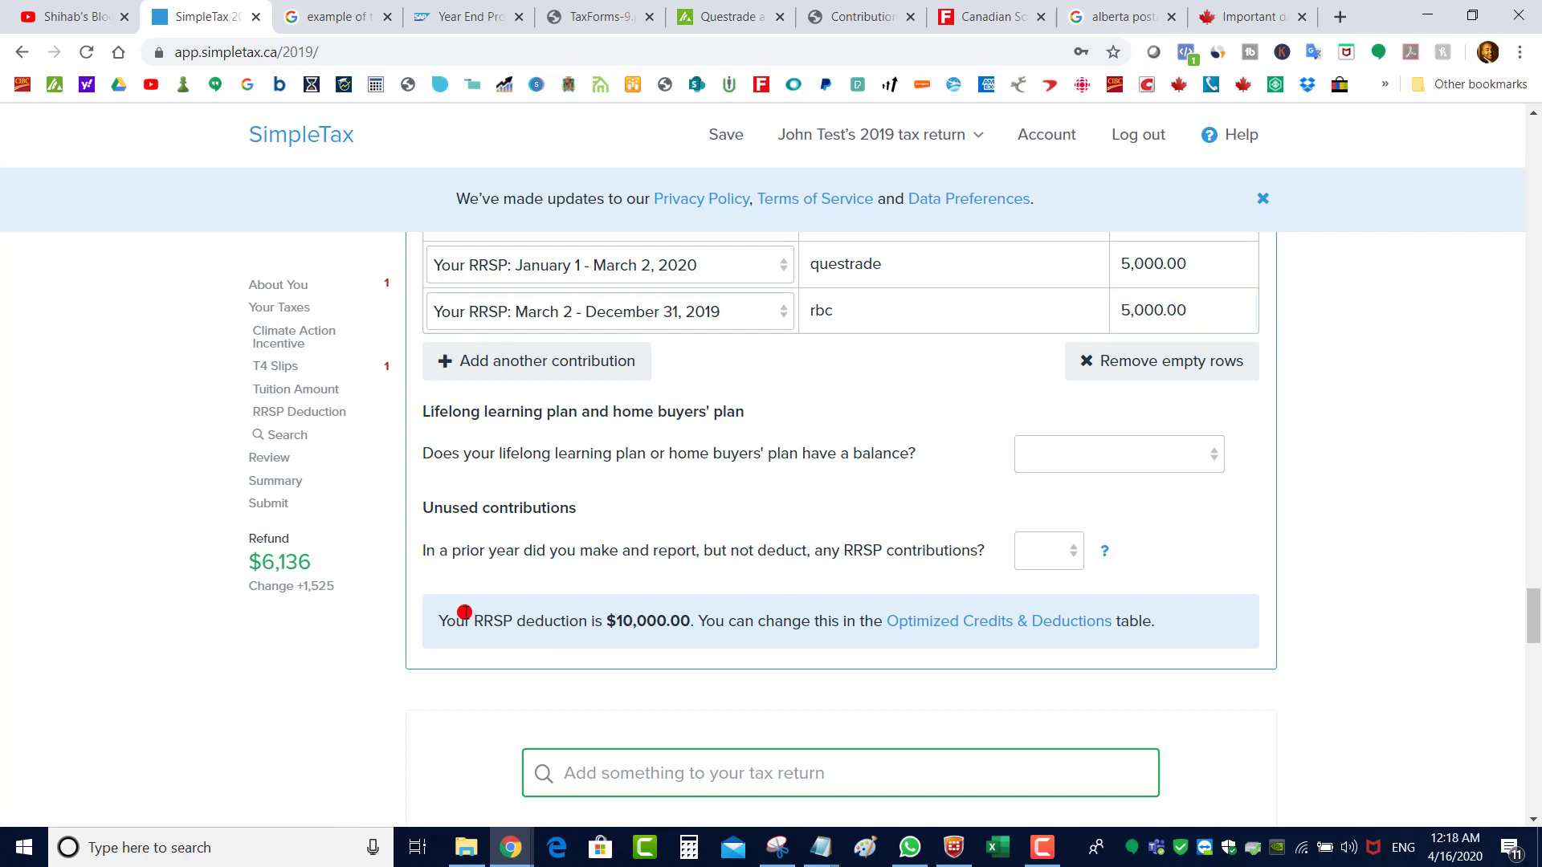
click(1215, 316)
text(2,000)
click(1482, 444)
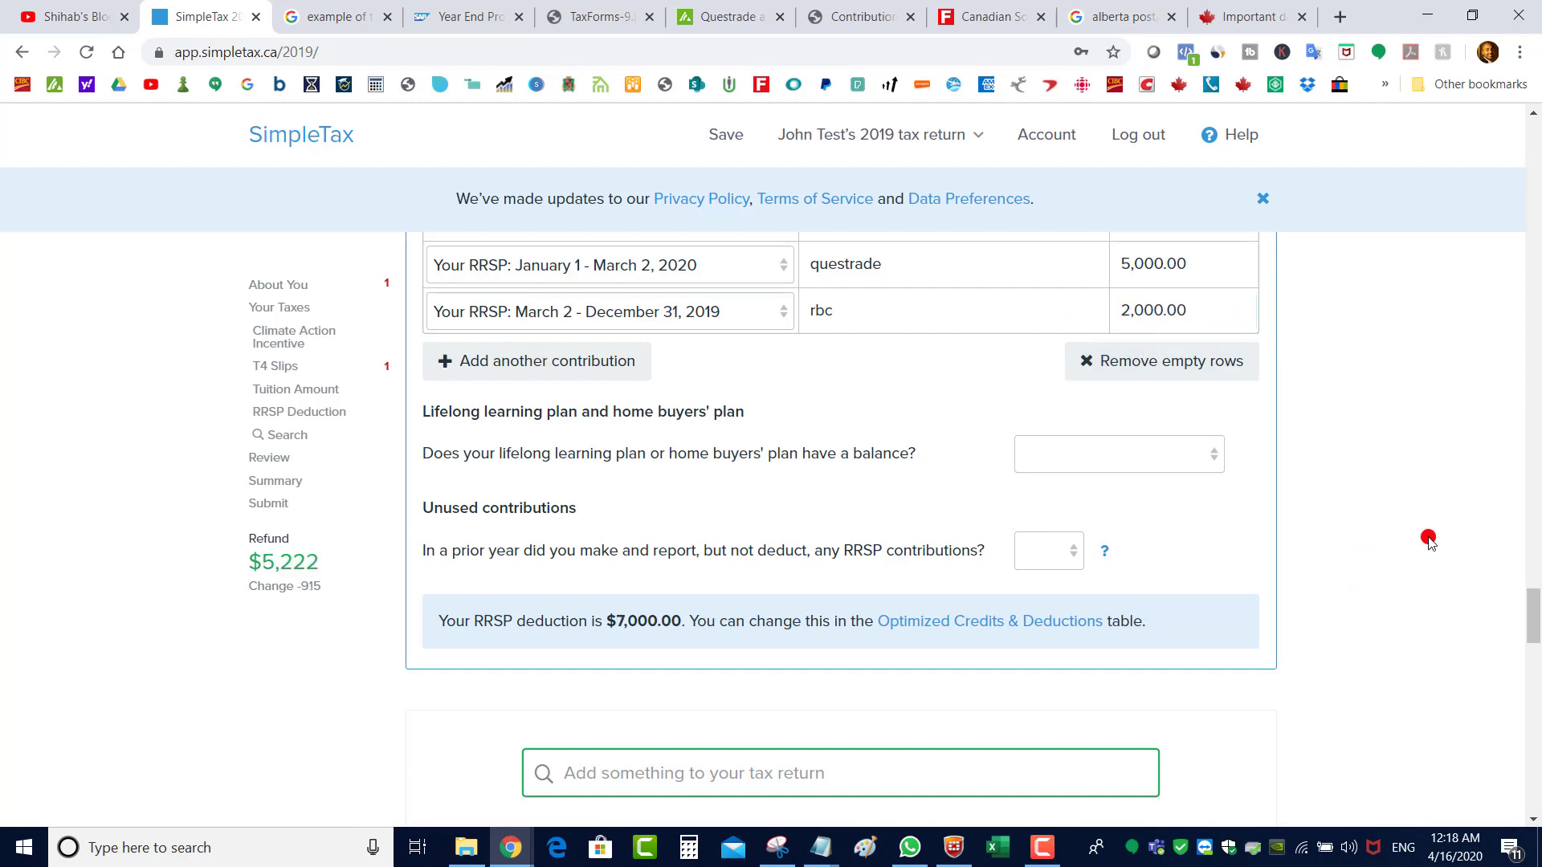
scroll(1535, 617, down, 1)
drag(1536, 617, 1525, 630)
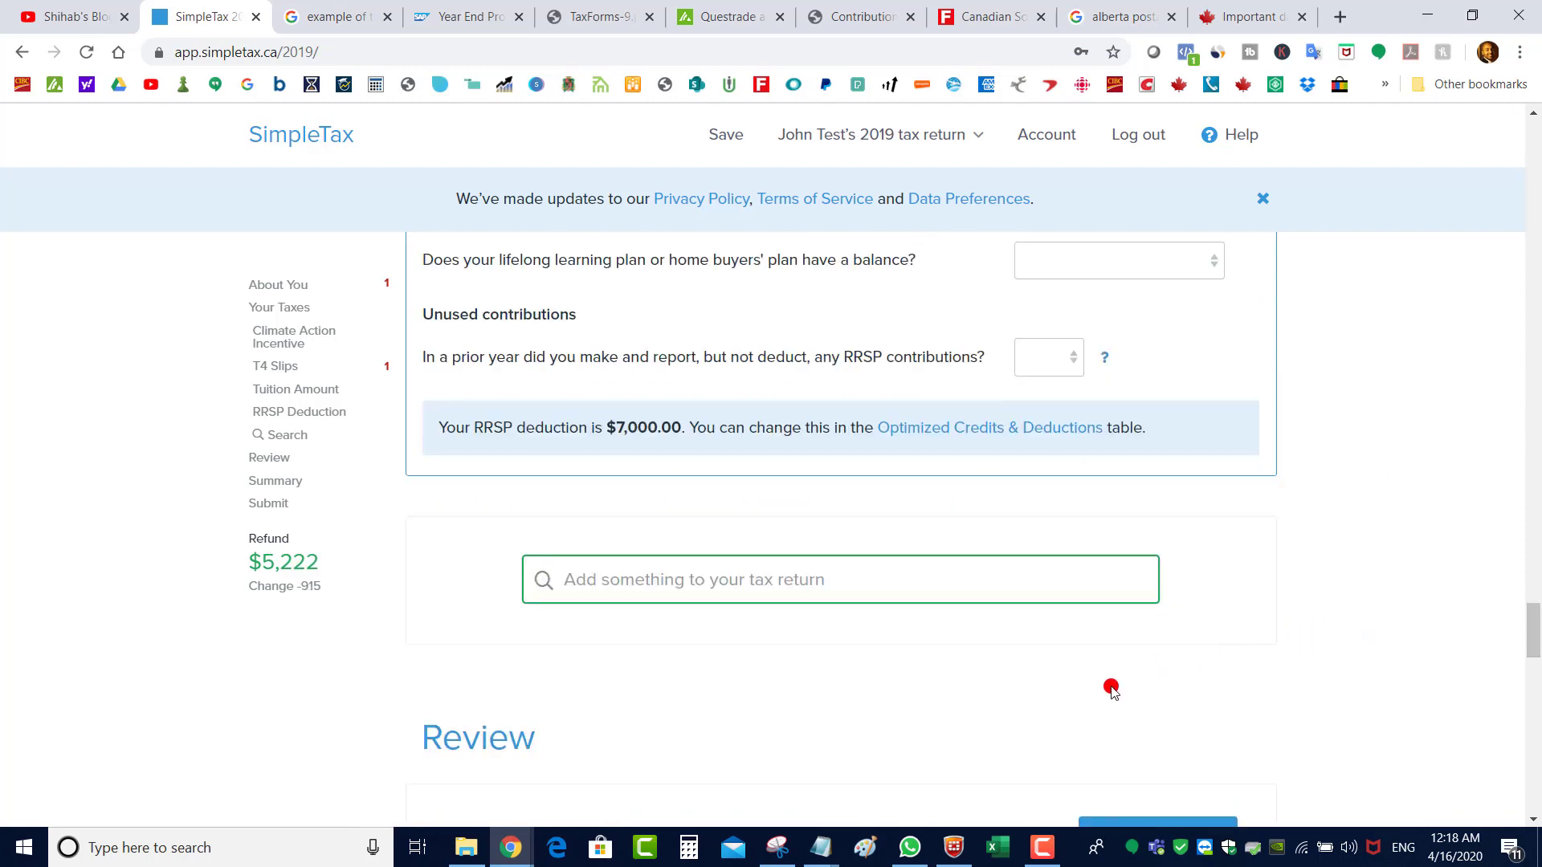
Add a Medical Expenses section via 'me' search and delete its empty person slip
click(747, 589)
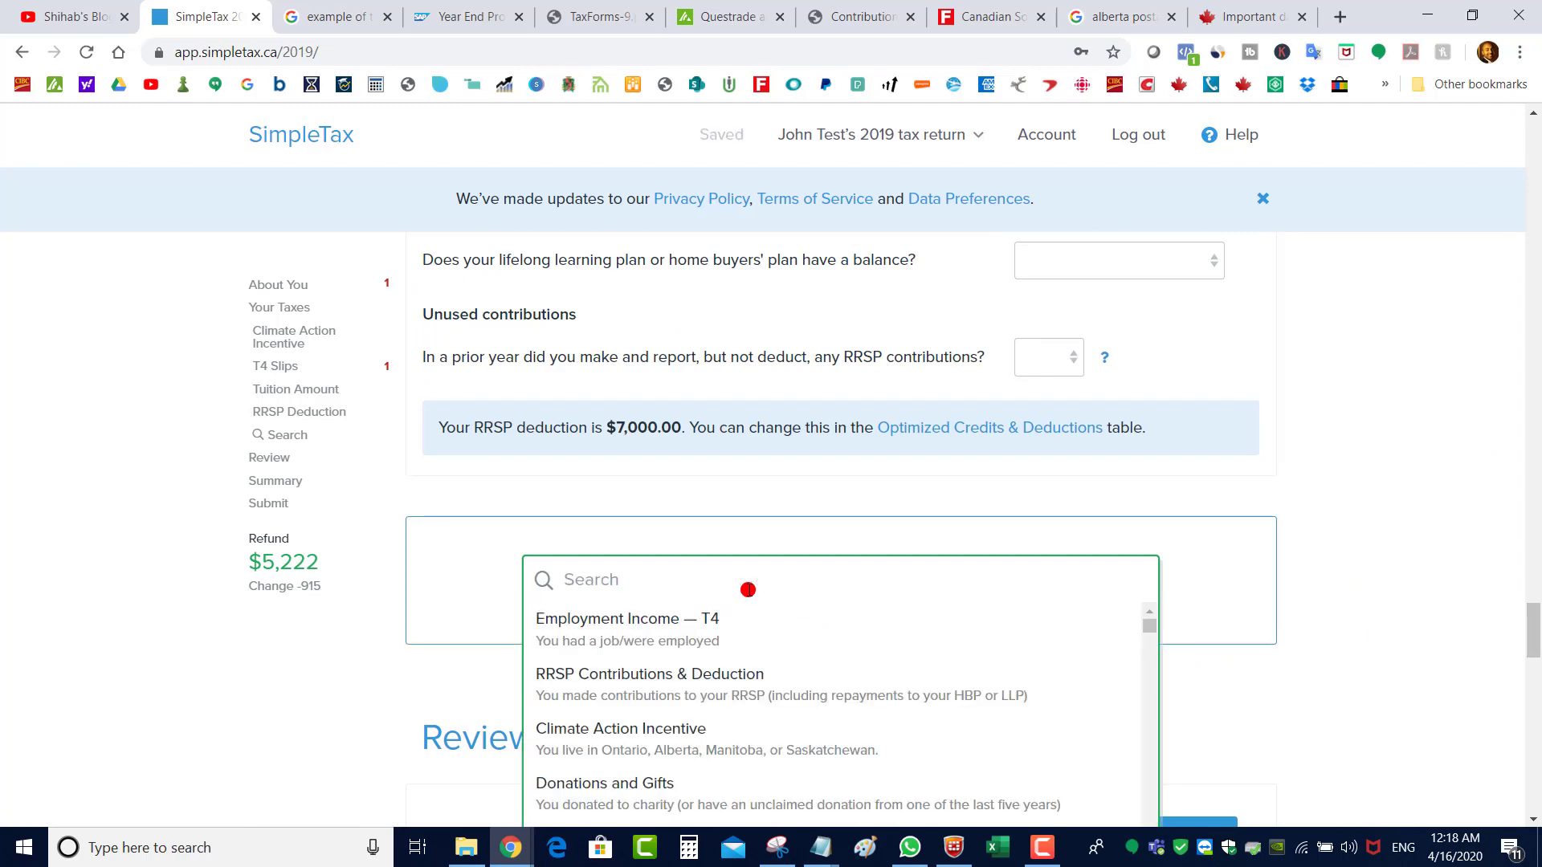
text(med)
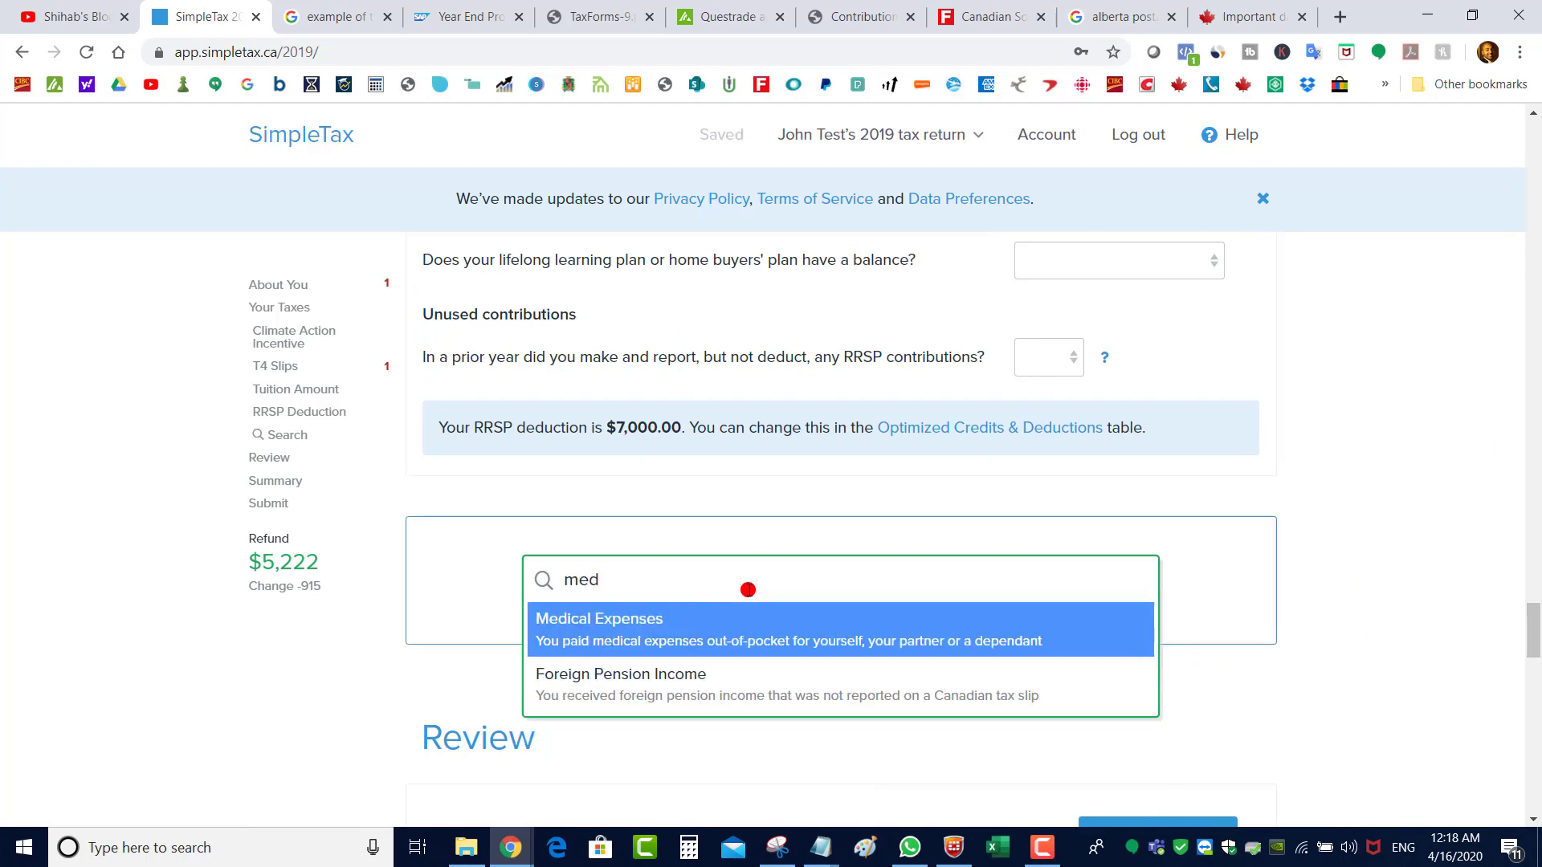
click(713, 644)
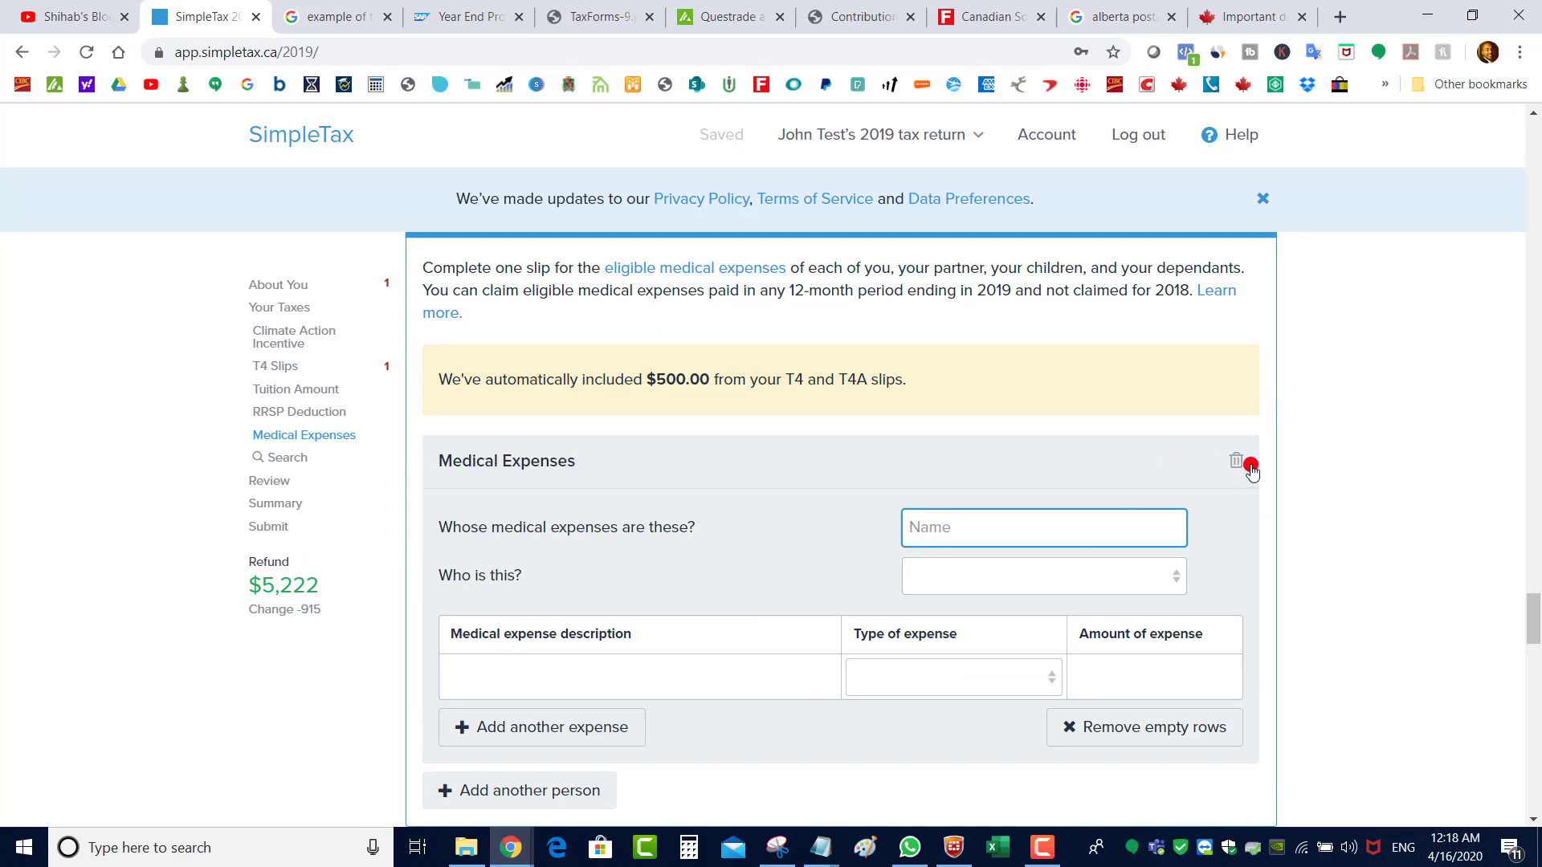
click(1234, 469)
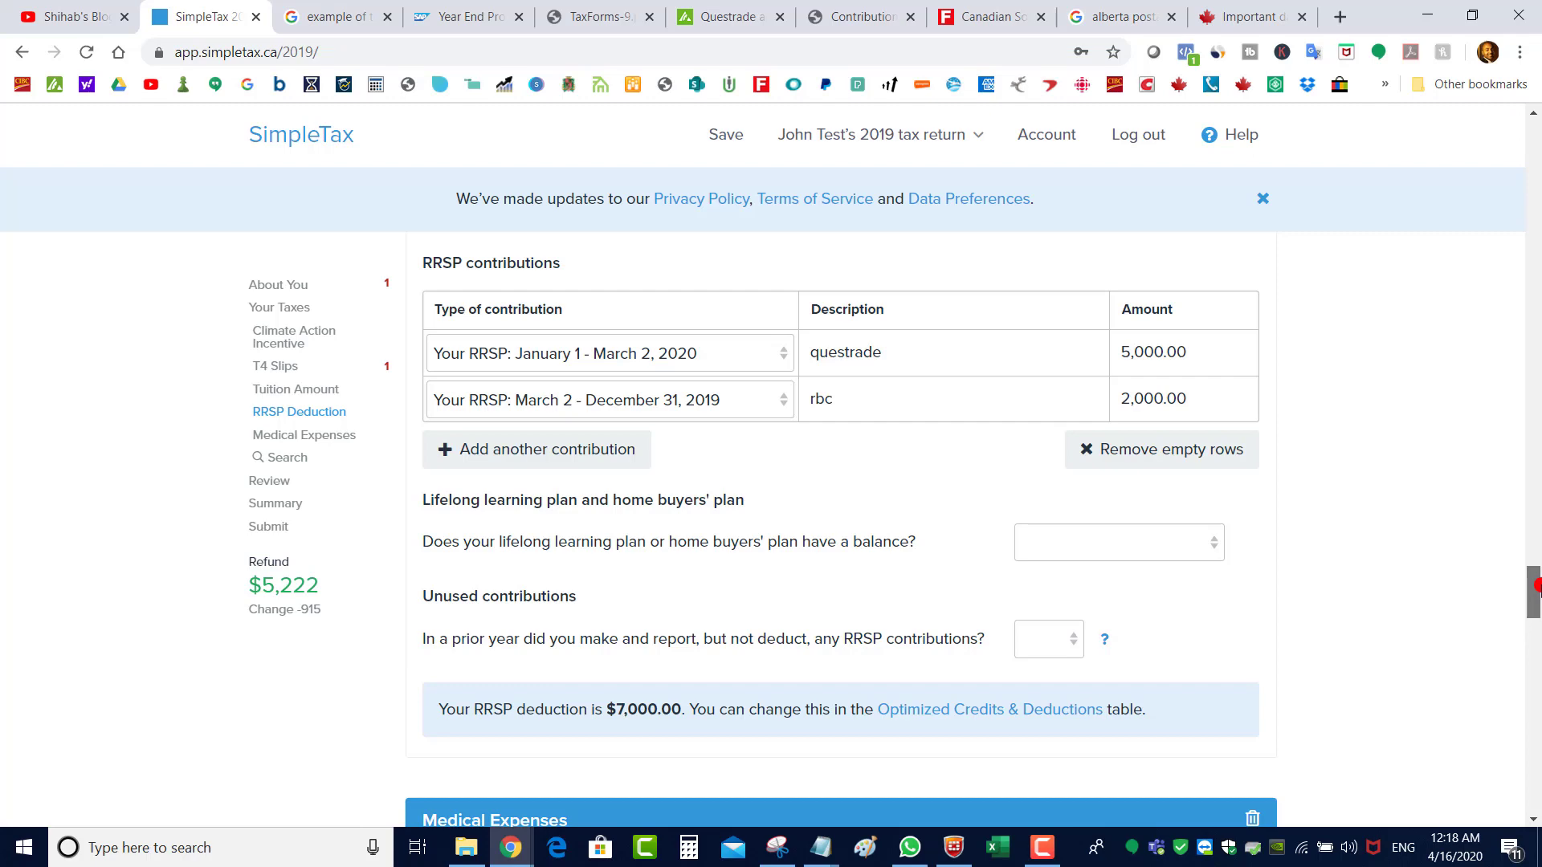
drag(1537, 586, 1536, 458)
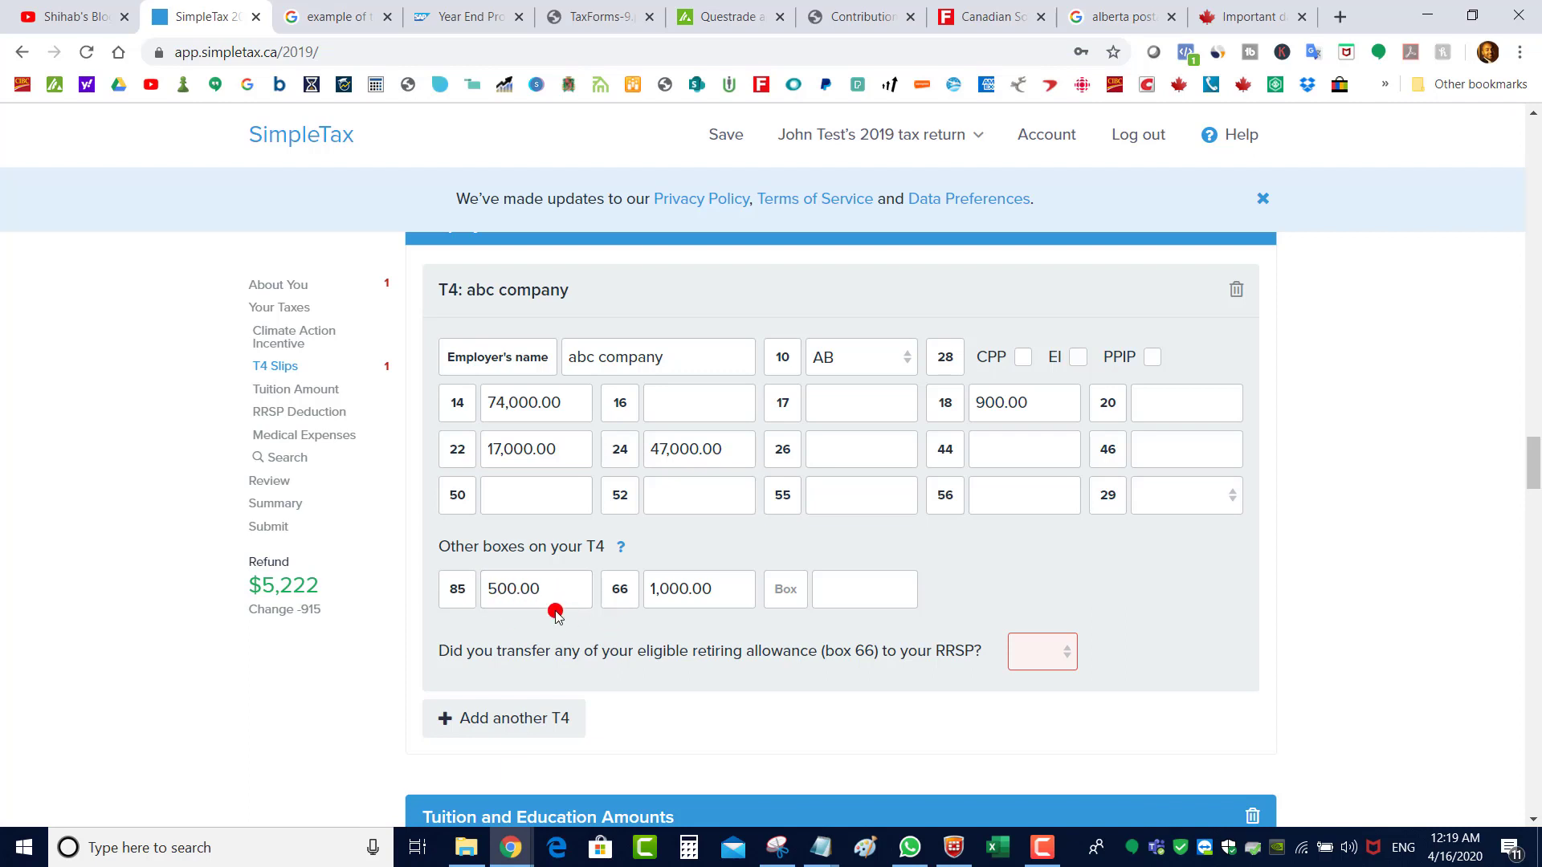
scroll(555, 615, down, 15)
click(740, 600)
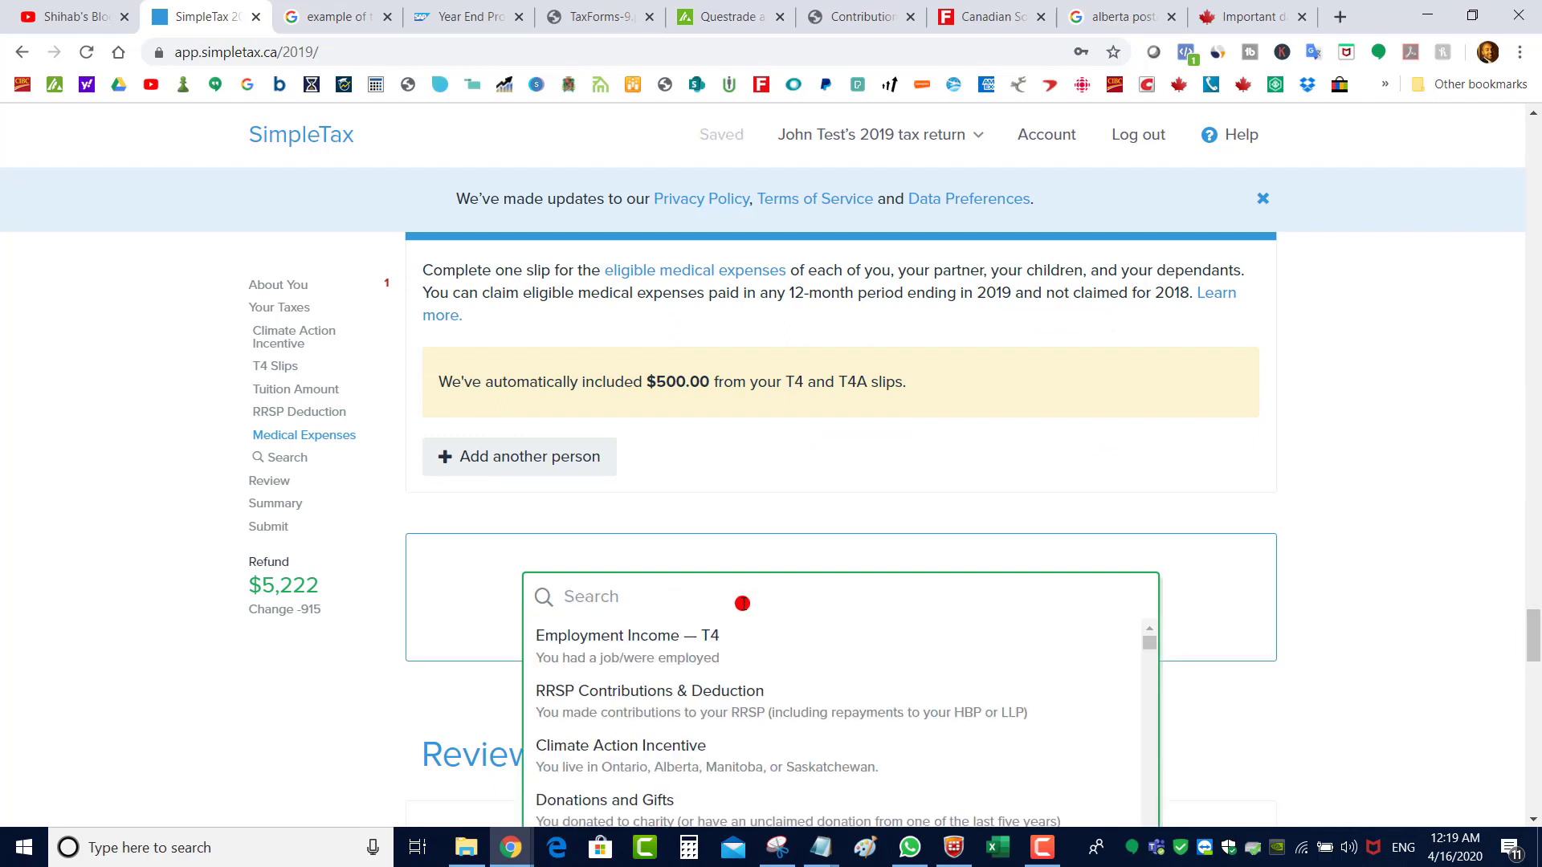
text(don)
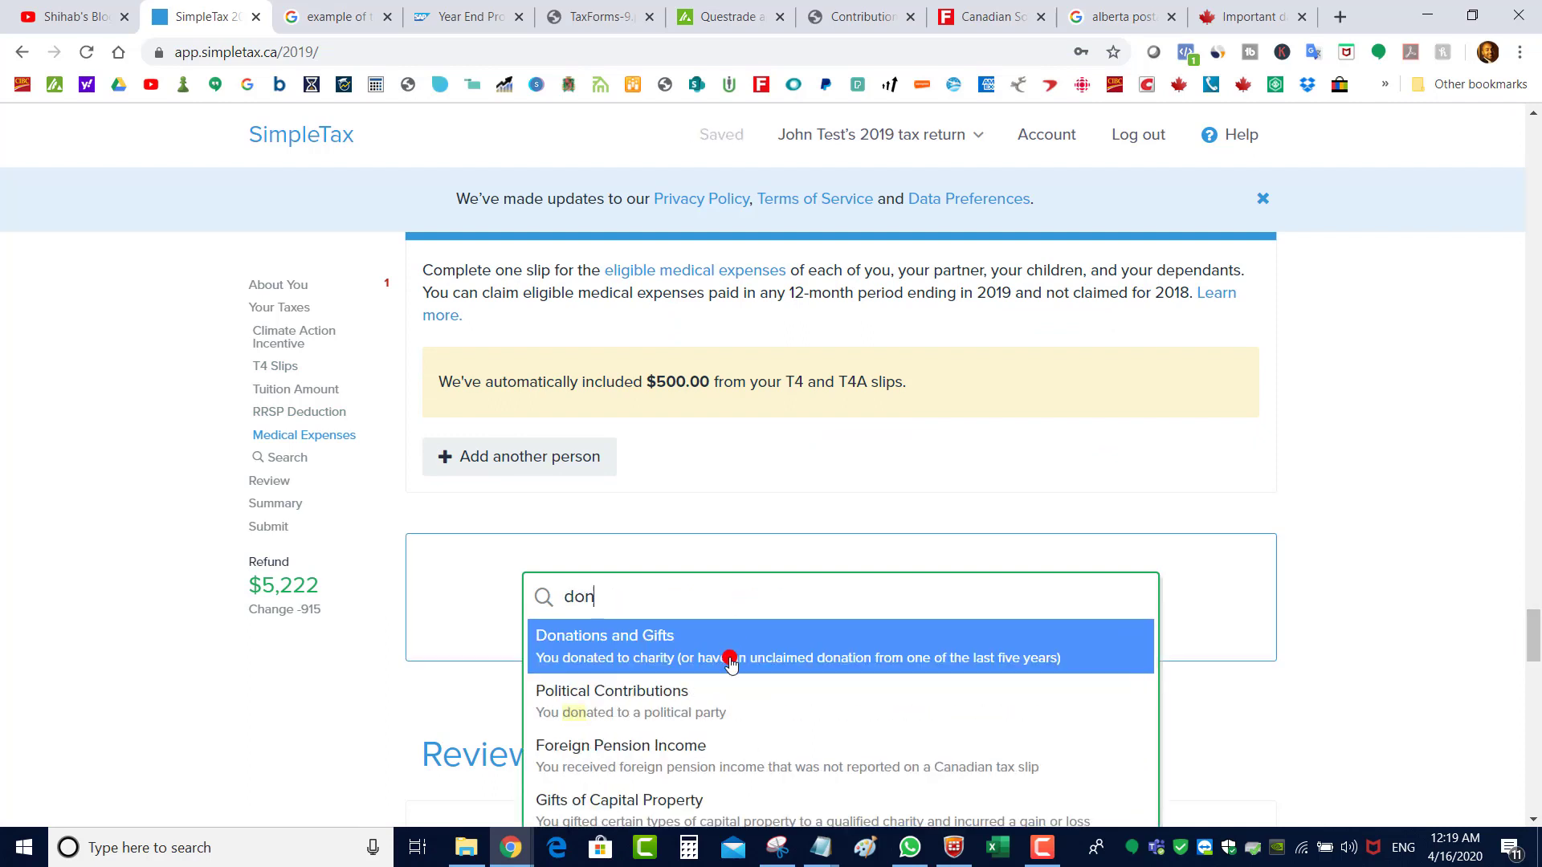
click(733, 657)
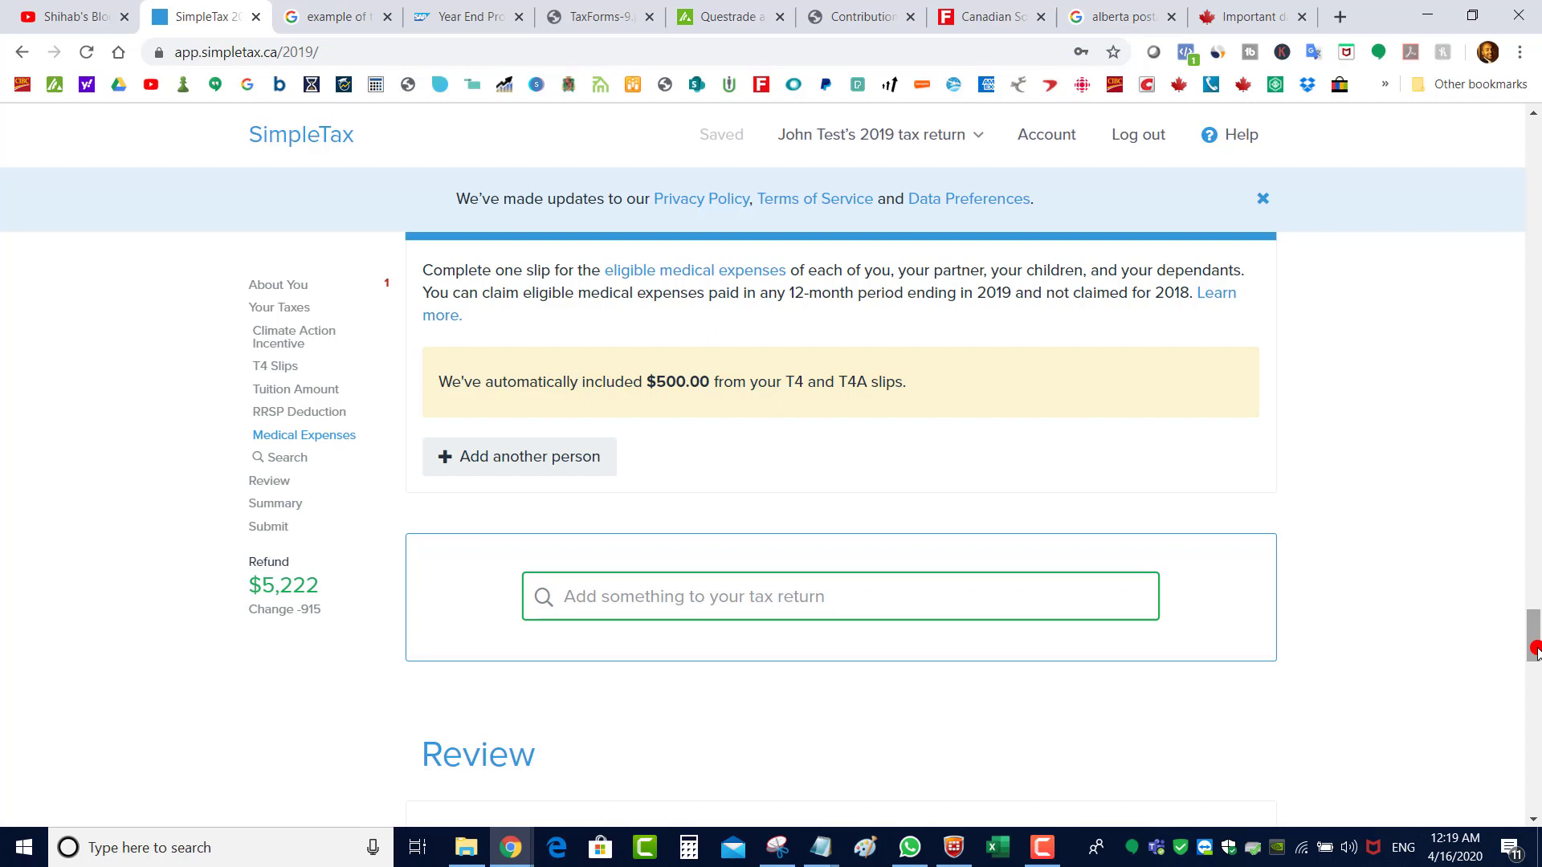
drag(1534, 650, 1535, 678)
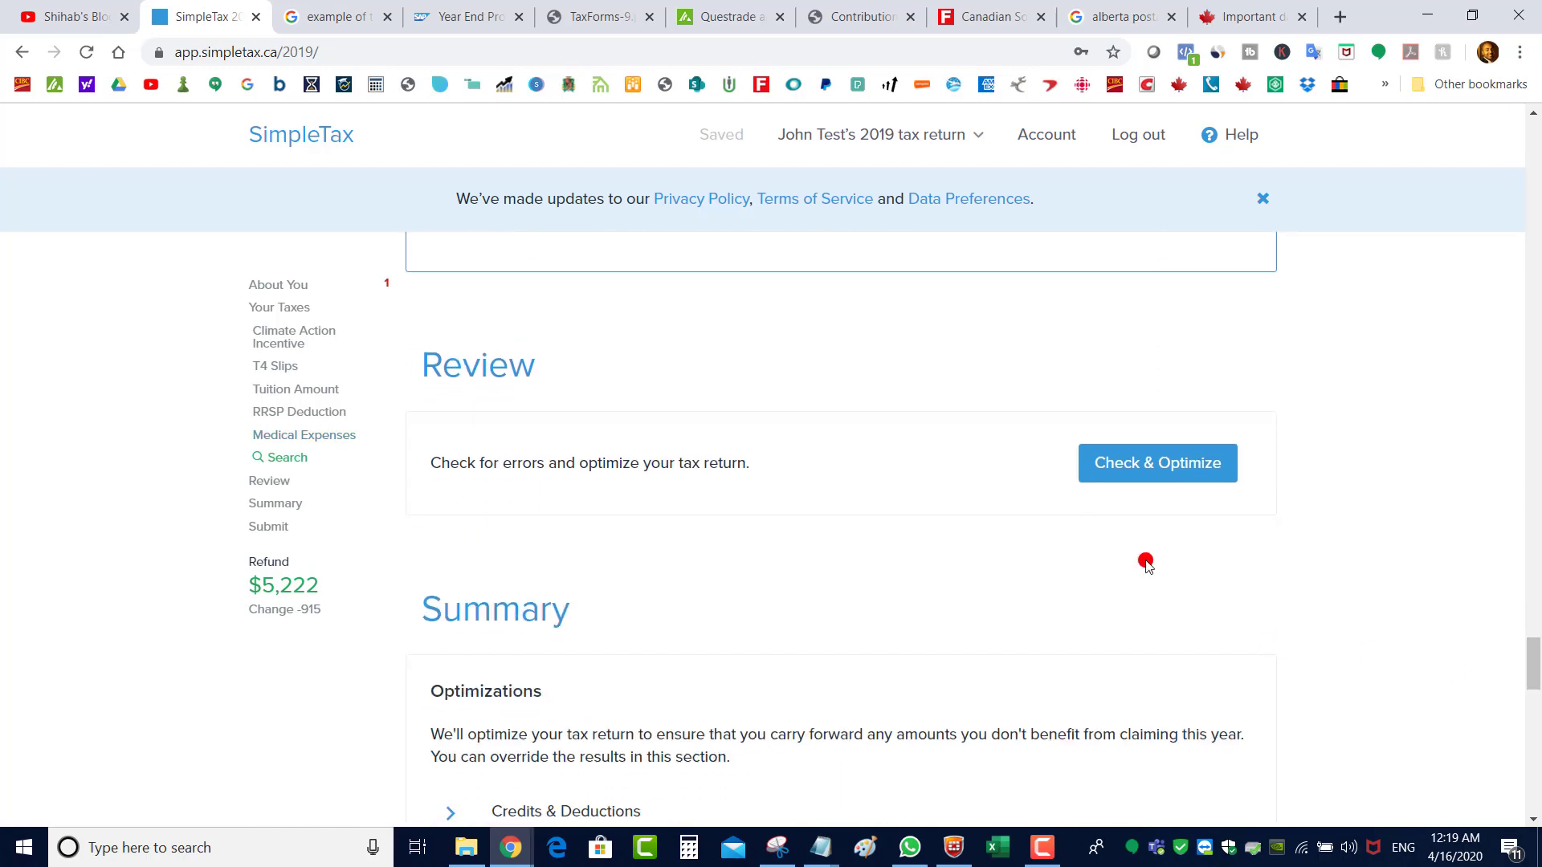
Run Check & Optimize, answer No to prior-year NETFILE, and dismiss the change-of-address warning
click(1105, 480)
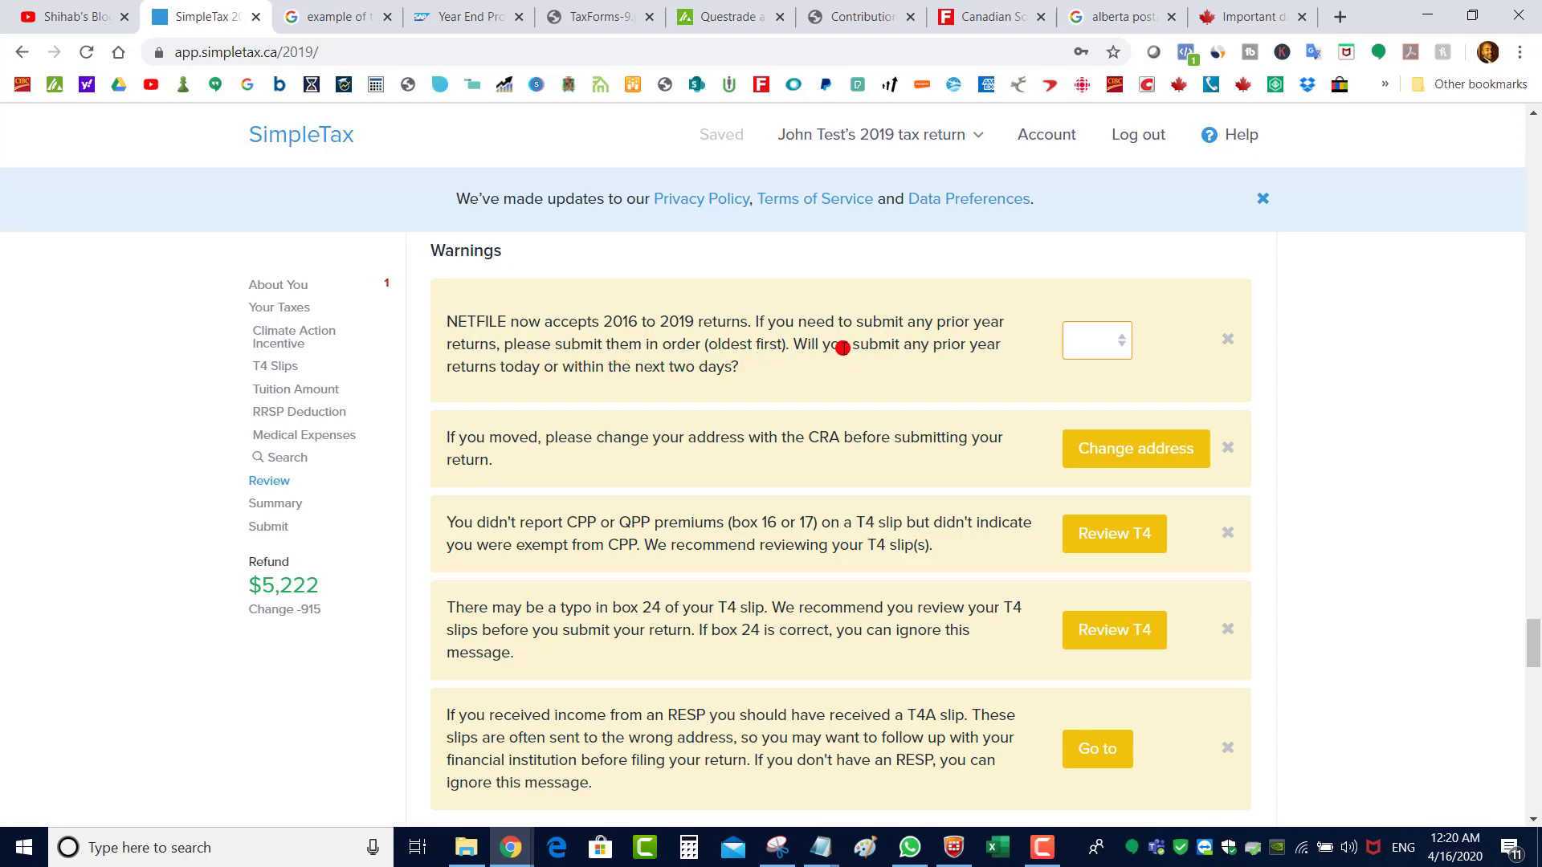
click(1111, 356)
click(1109, 384)
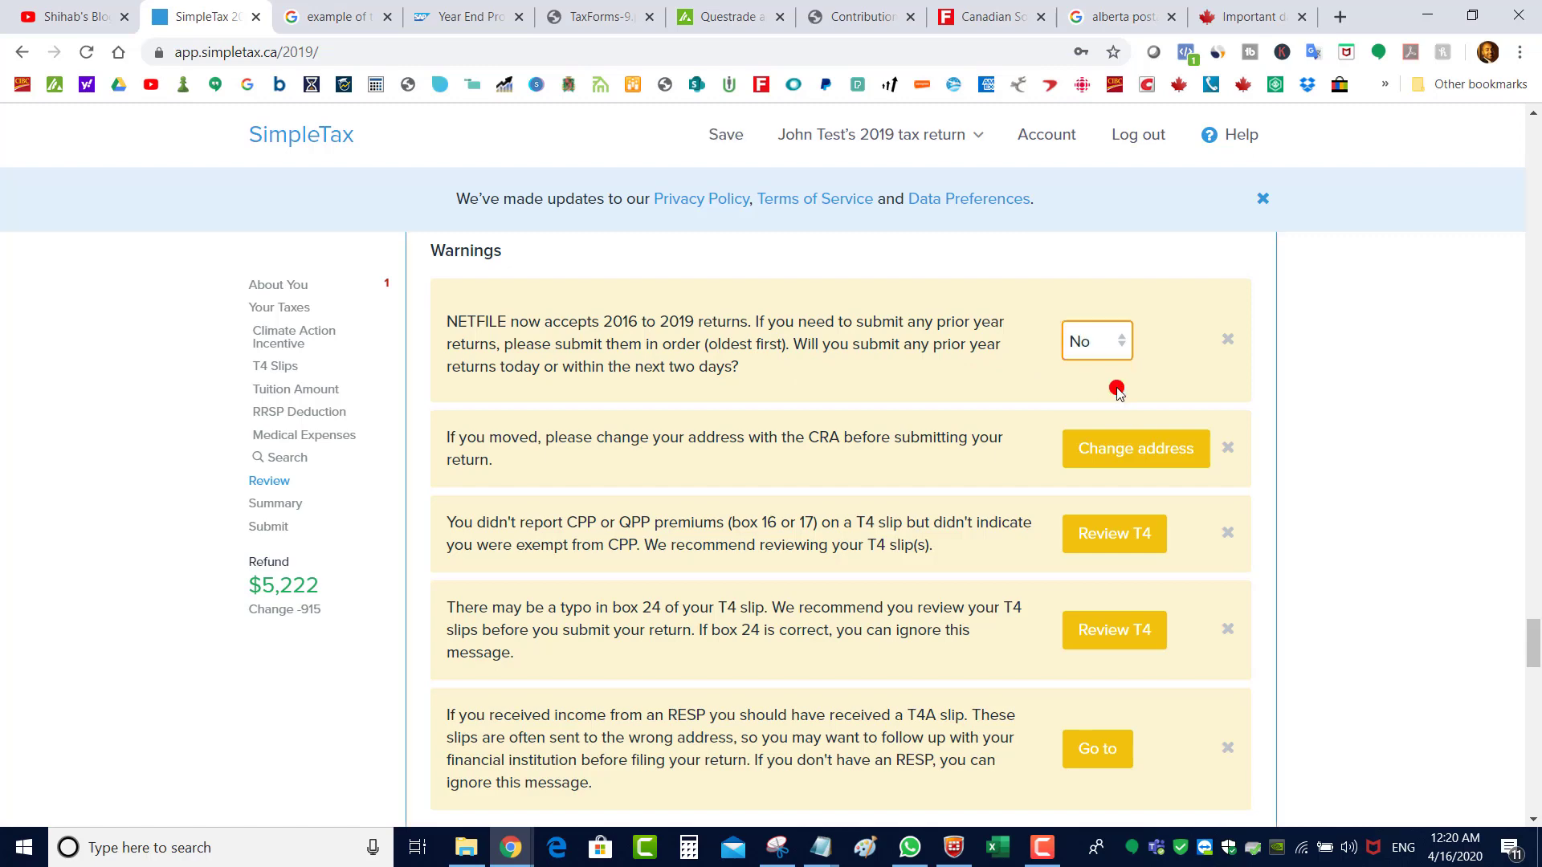
scroll(616, 461, down, 1)
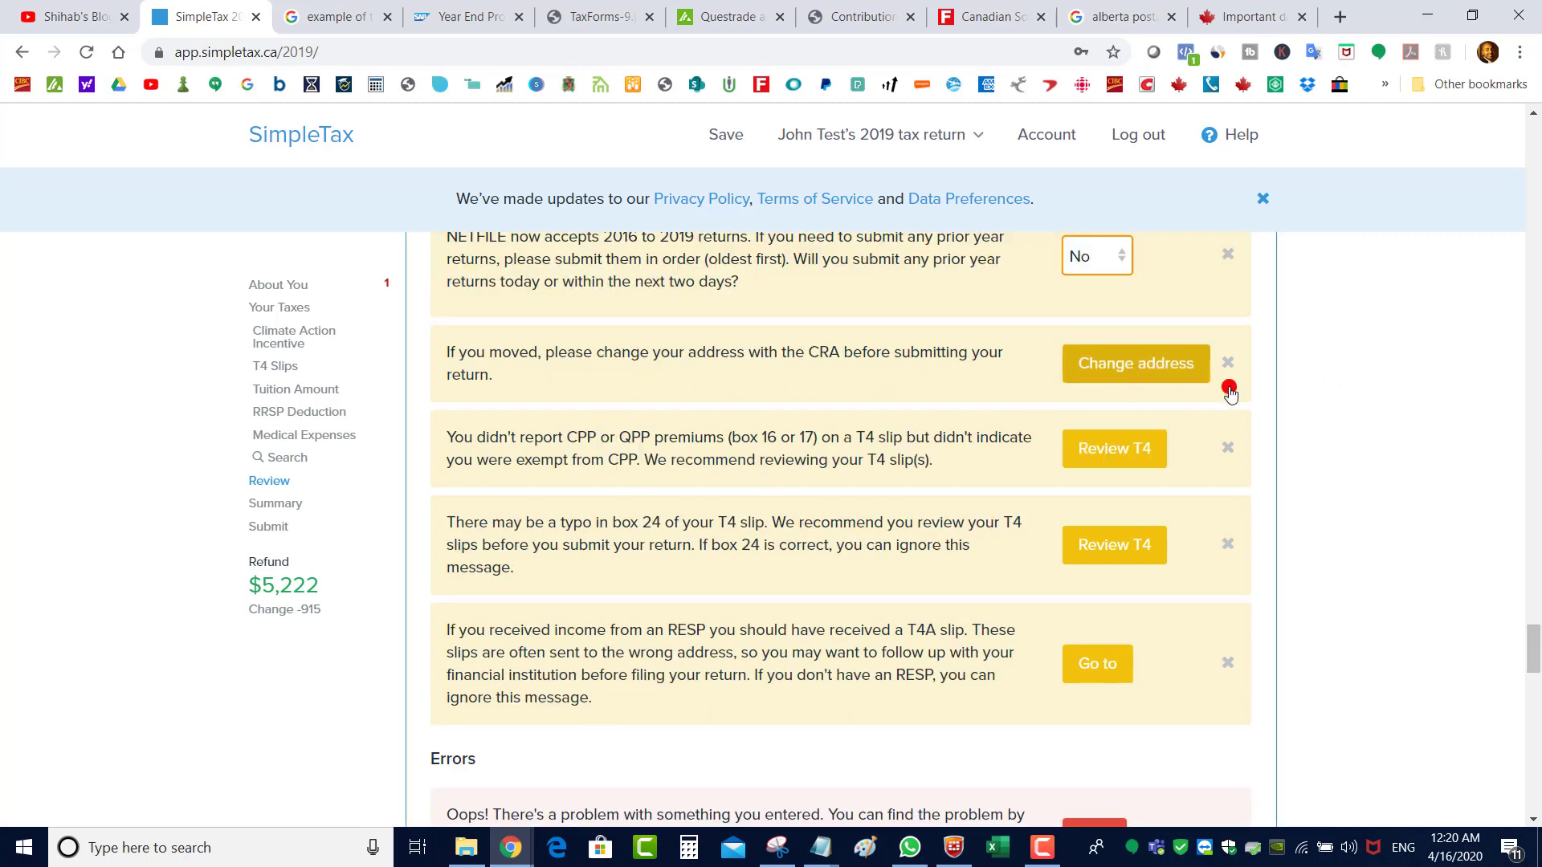
click(1228, 363)
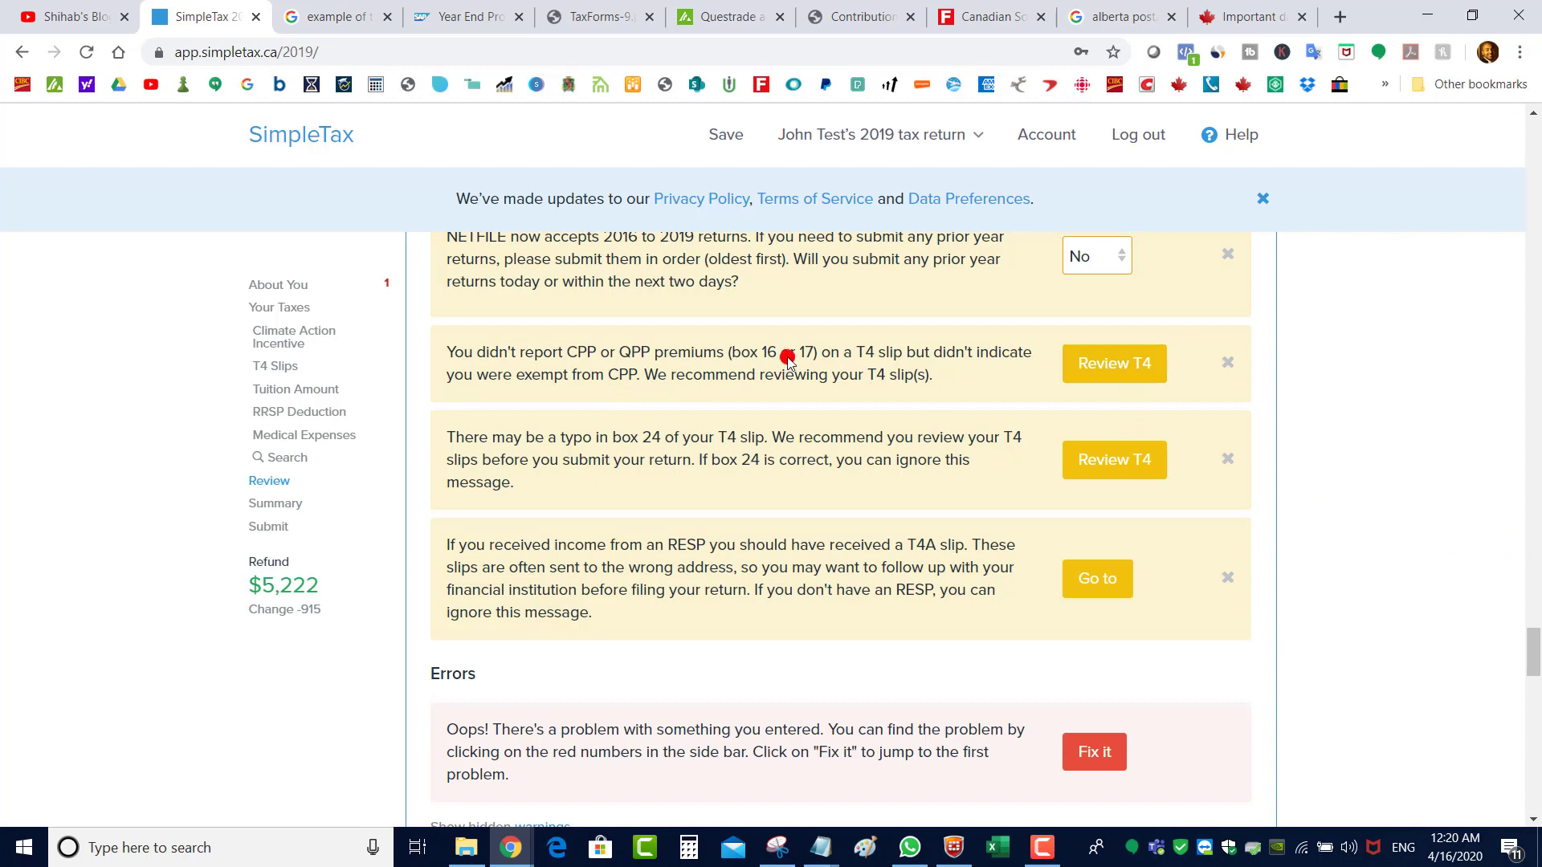
Enter 1,600.00 CPP premiums in box 16 of the T4 slip
click(1084, 378)
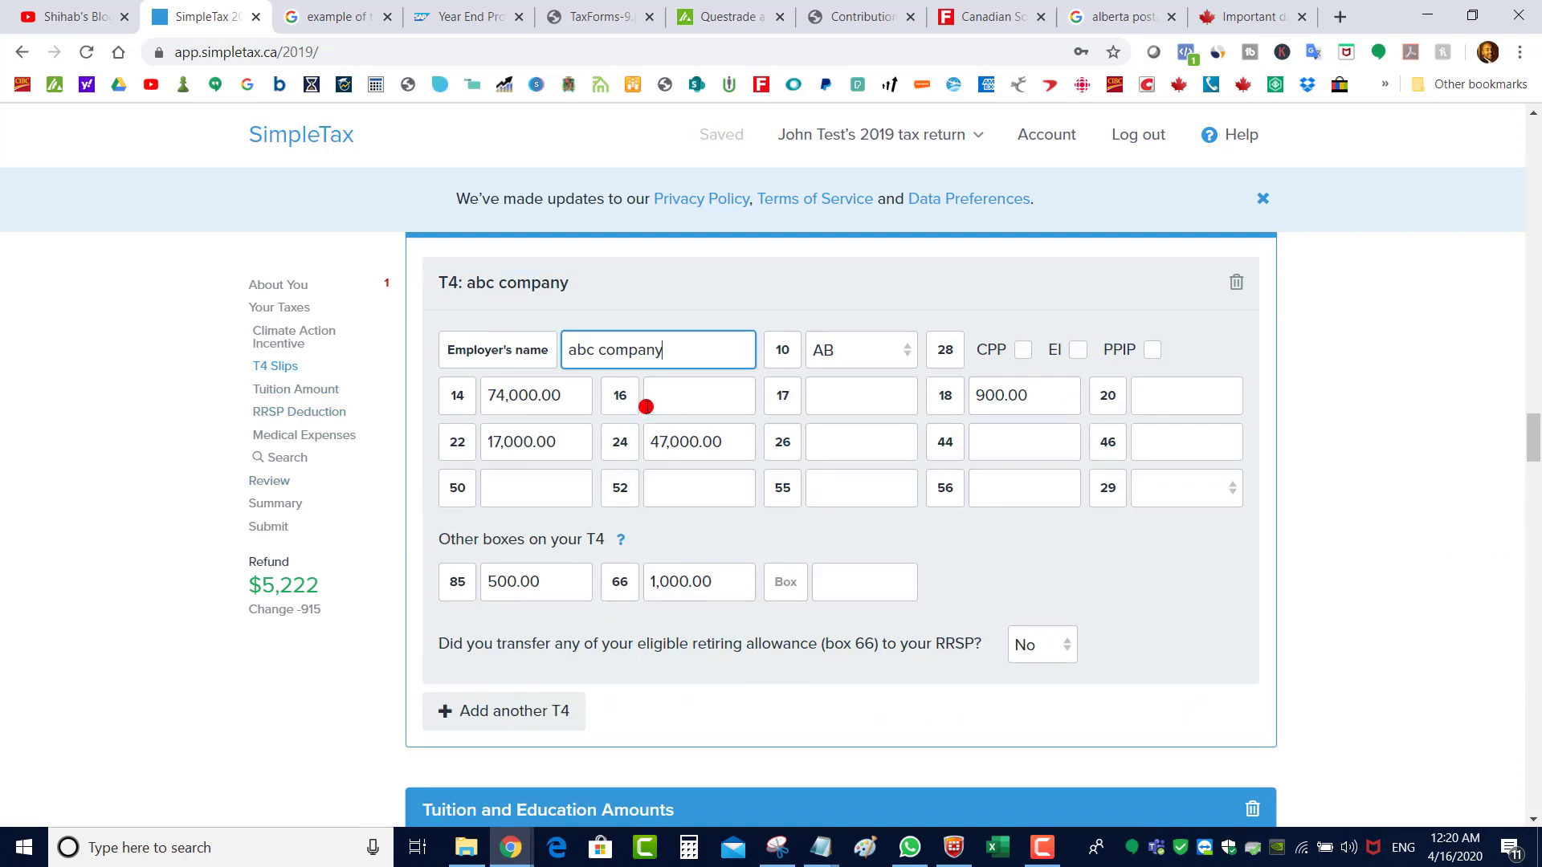
click(698, 390)
text(1600)
click(877, 394)
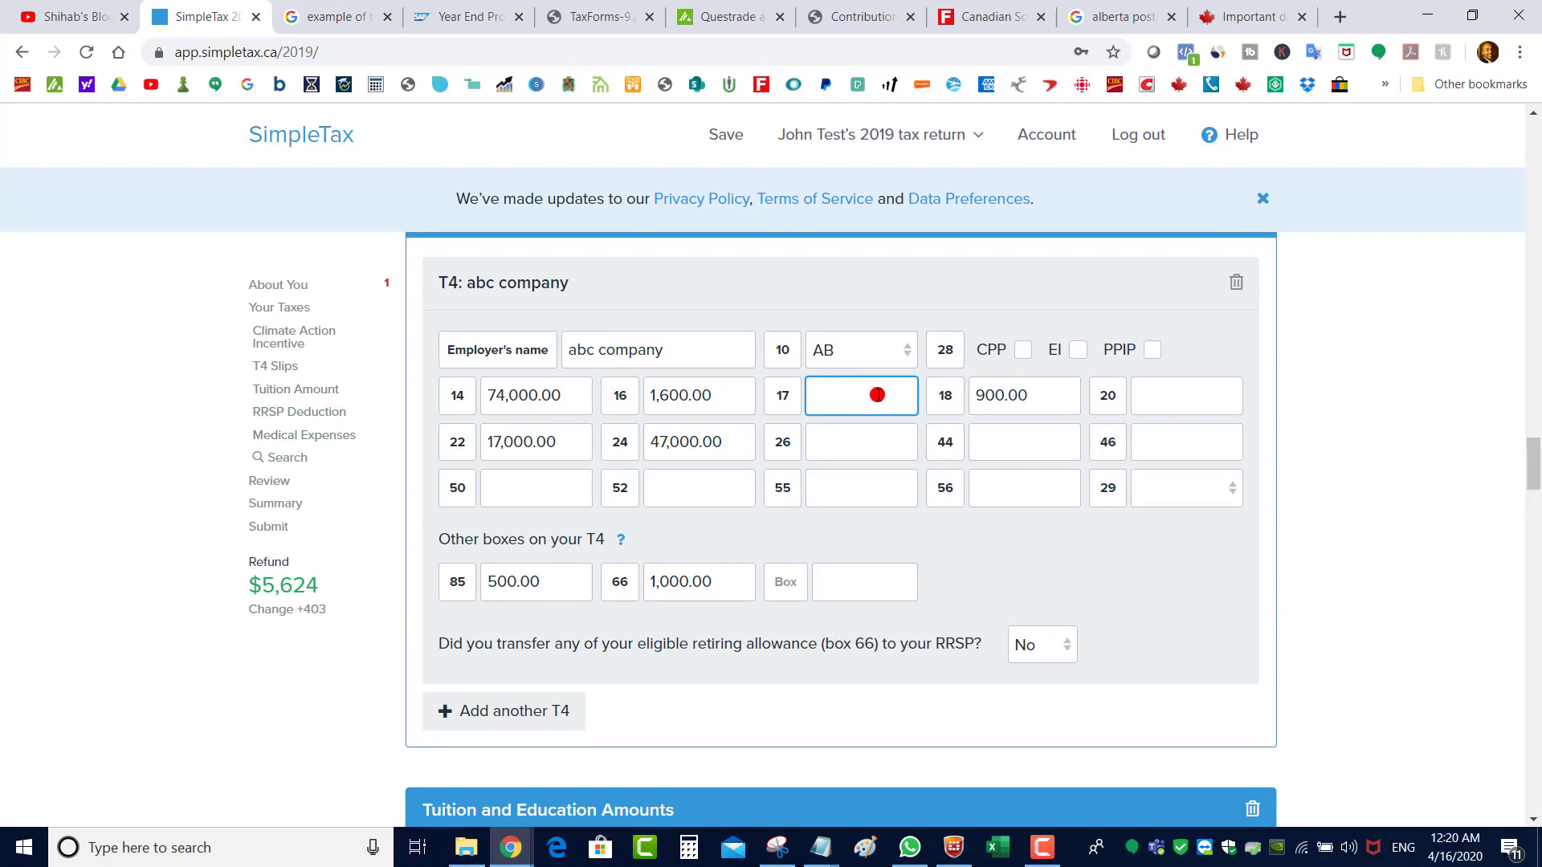
drag(1535, 478, 1534, 671)
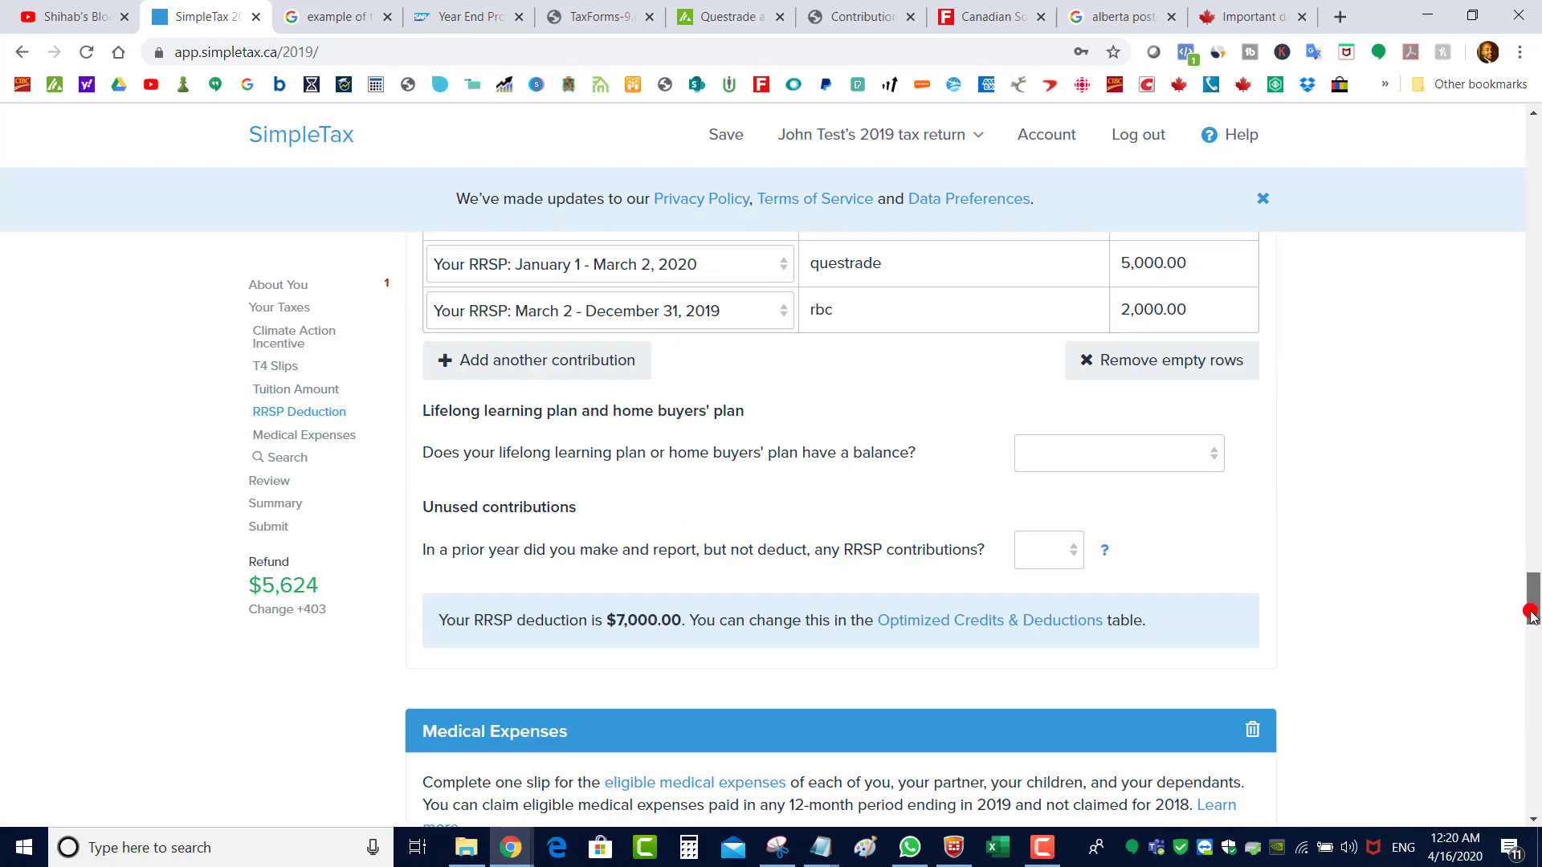
Dismiss the NETFILE prior-year, box 24 typo, and RESP T4A warnings
click(1221, 332)
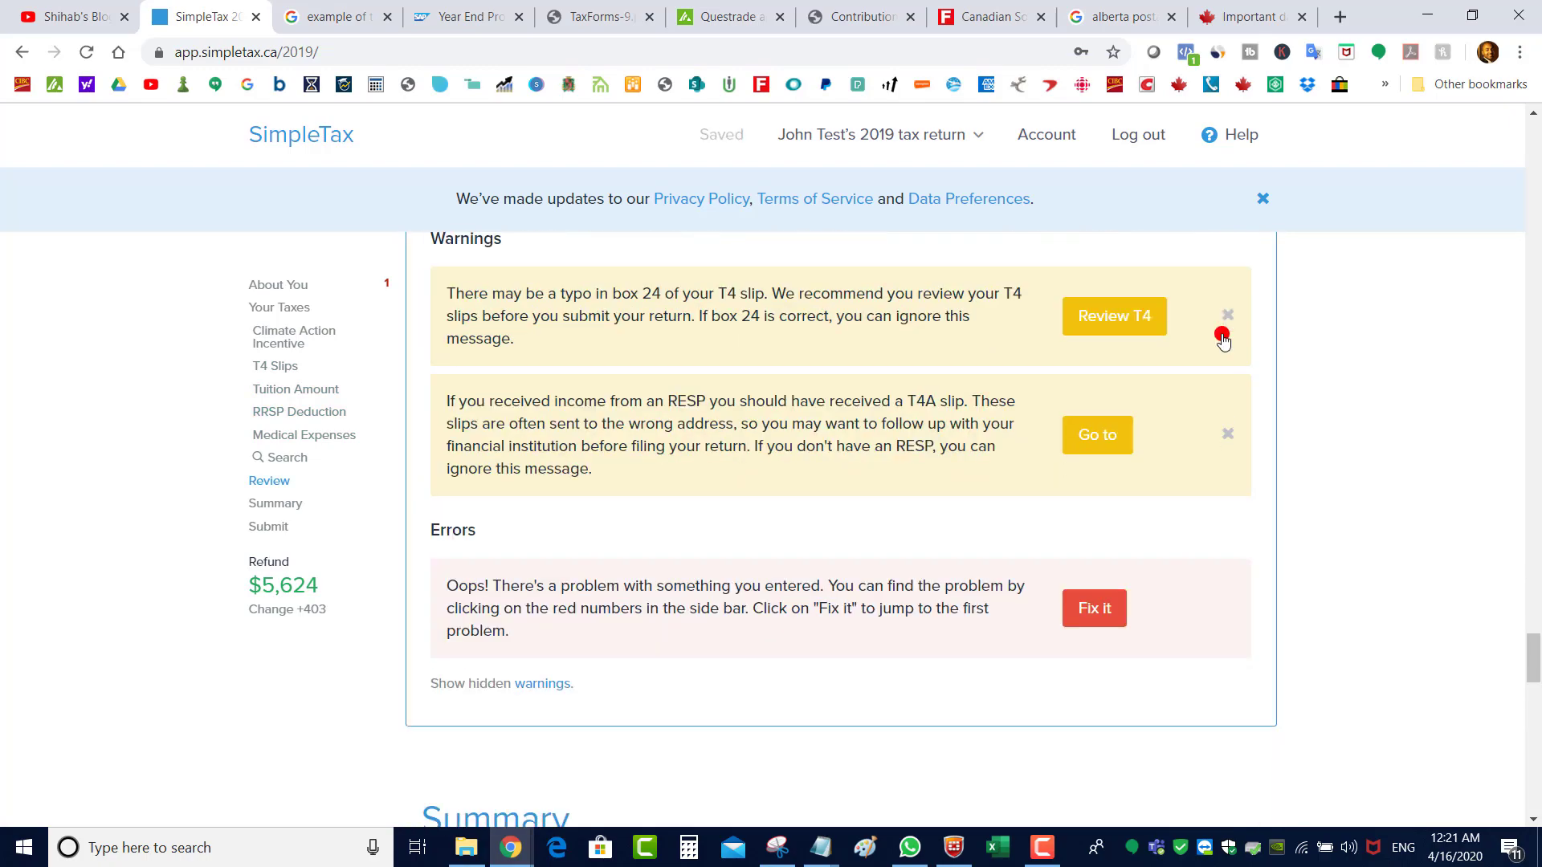
click(1228, 419)
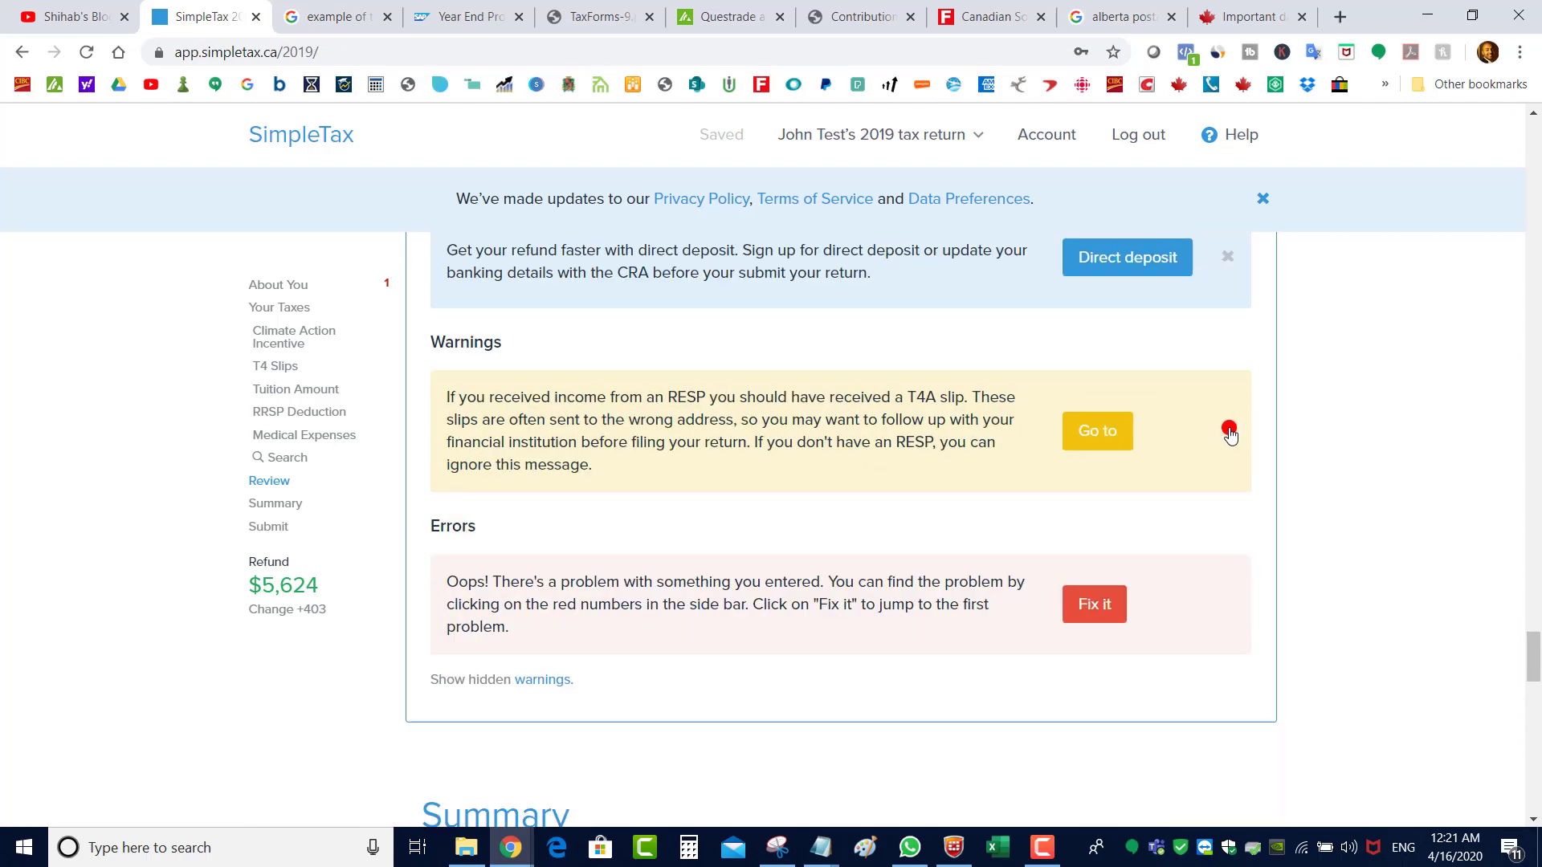
click(1229, 430)
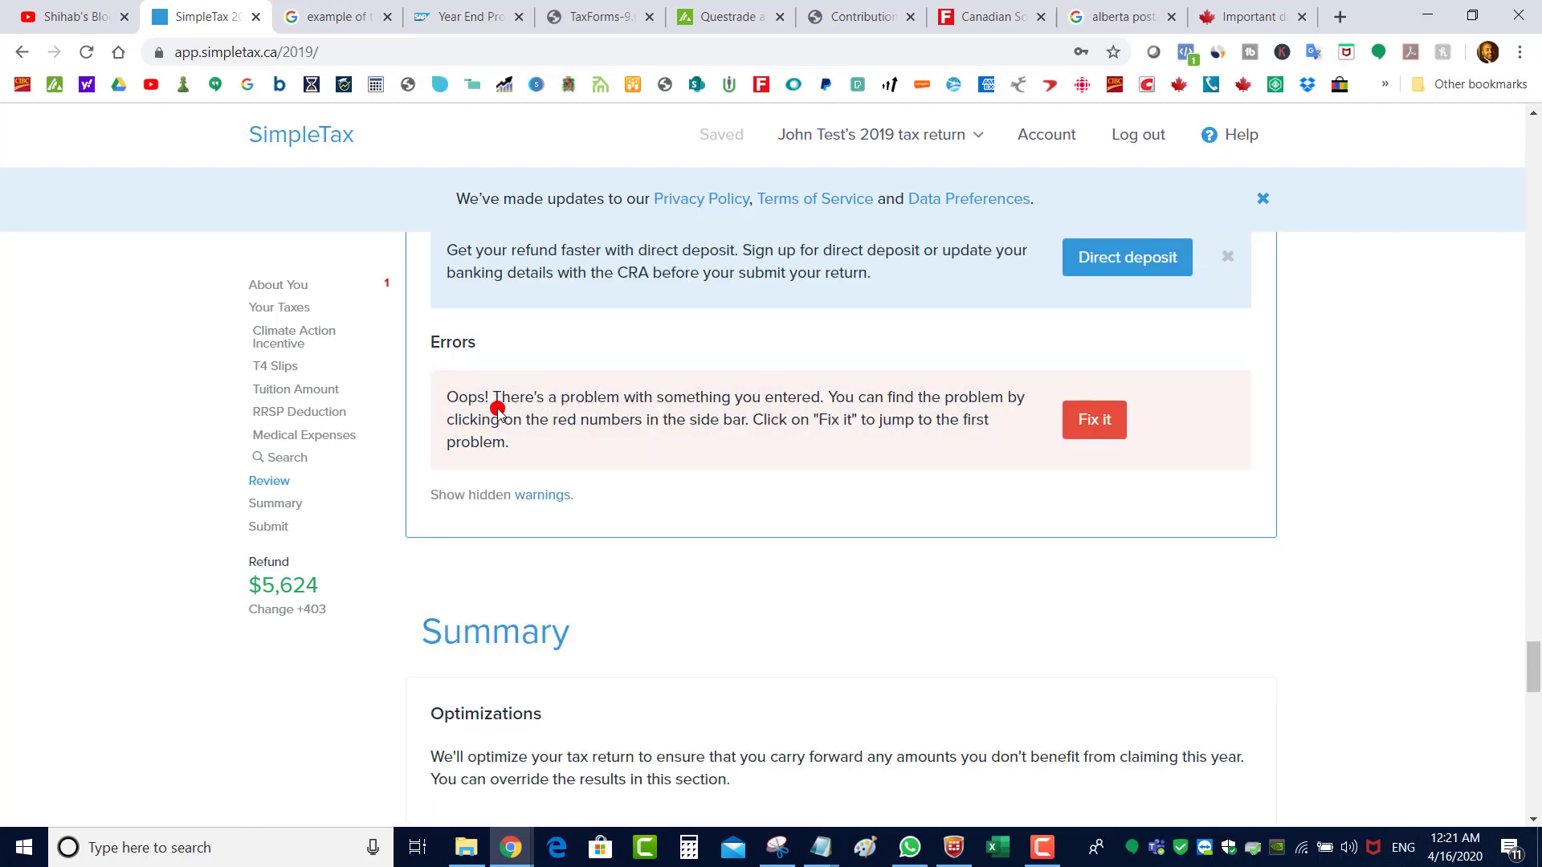
Trace the error to the empty mandatory email field in About You, then rerun Check & Optimize
click(1092, 431)
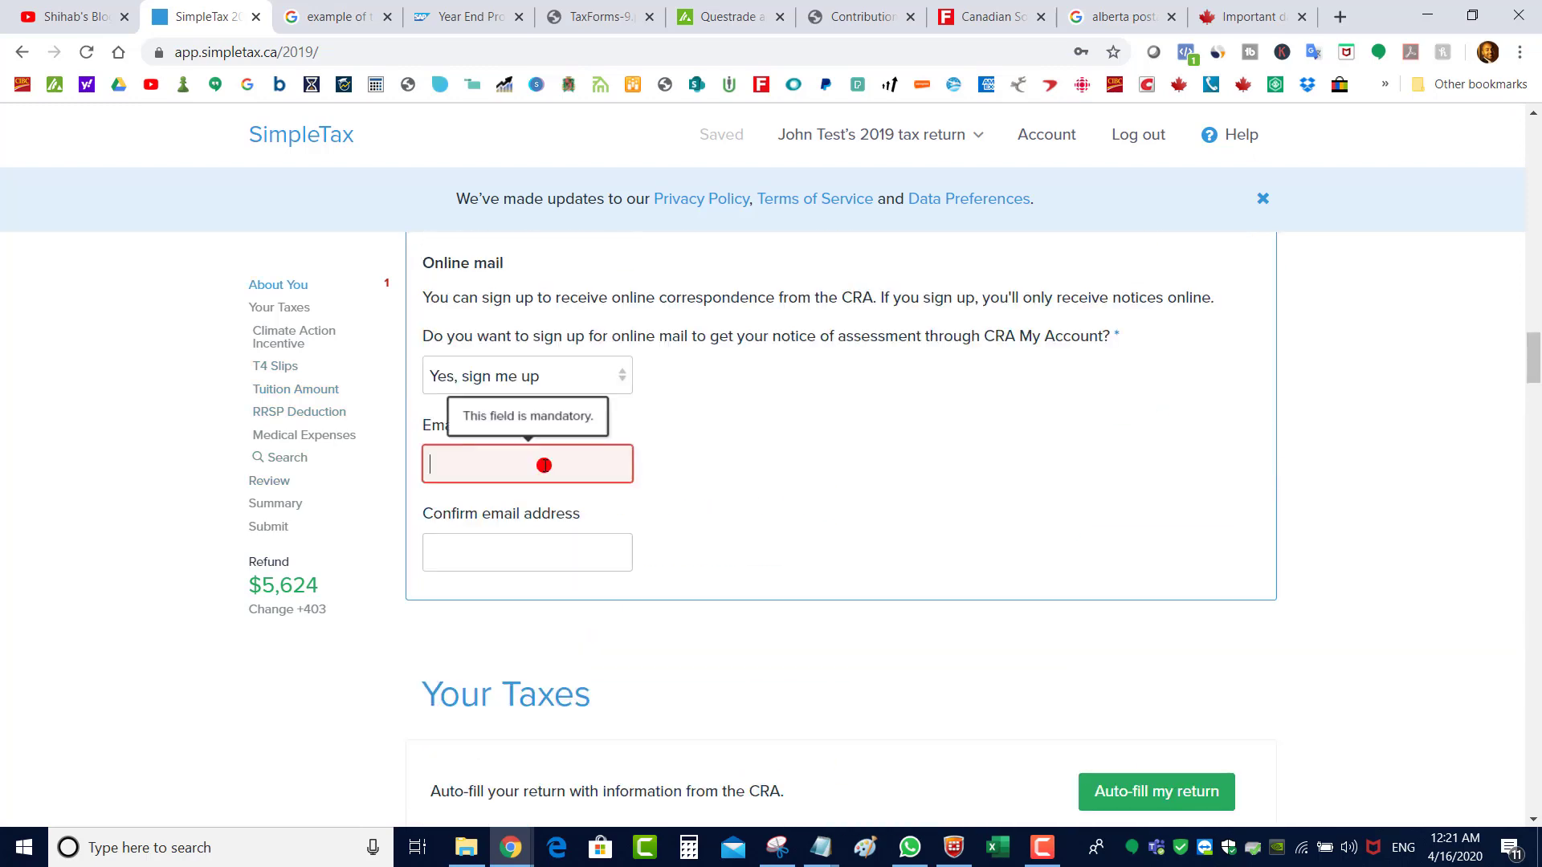
click(569, 468)
scroll(589, 473, up, 1)
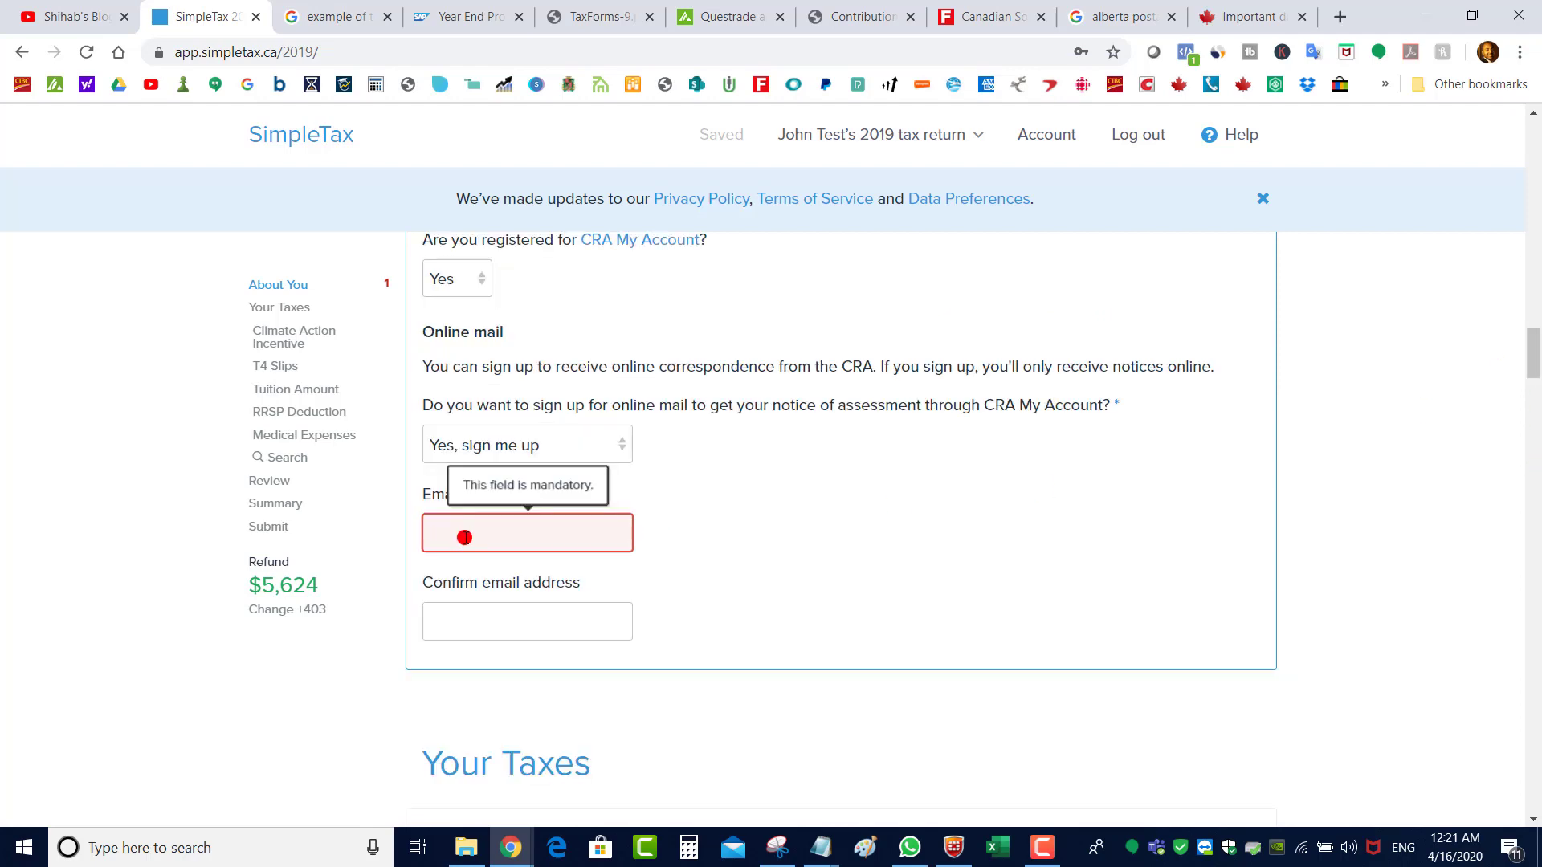
drag(1533, 365, 1532, 684)
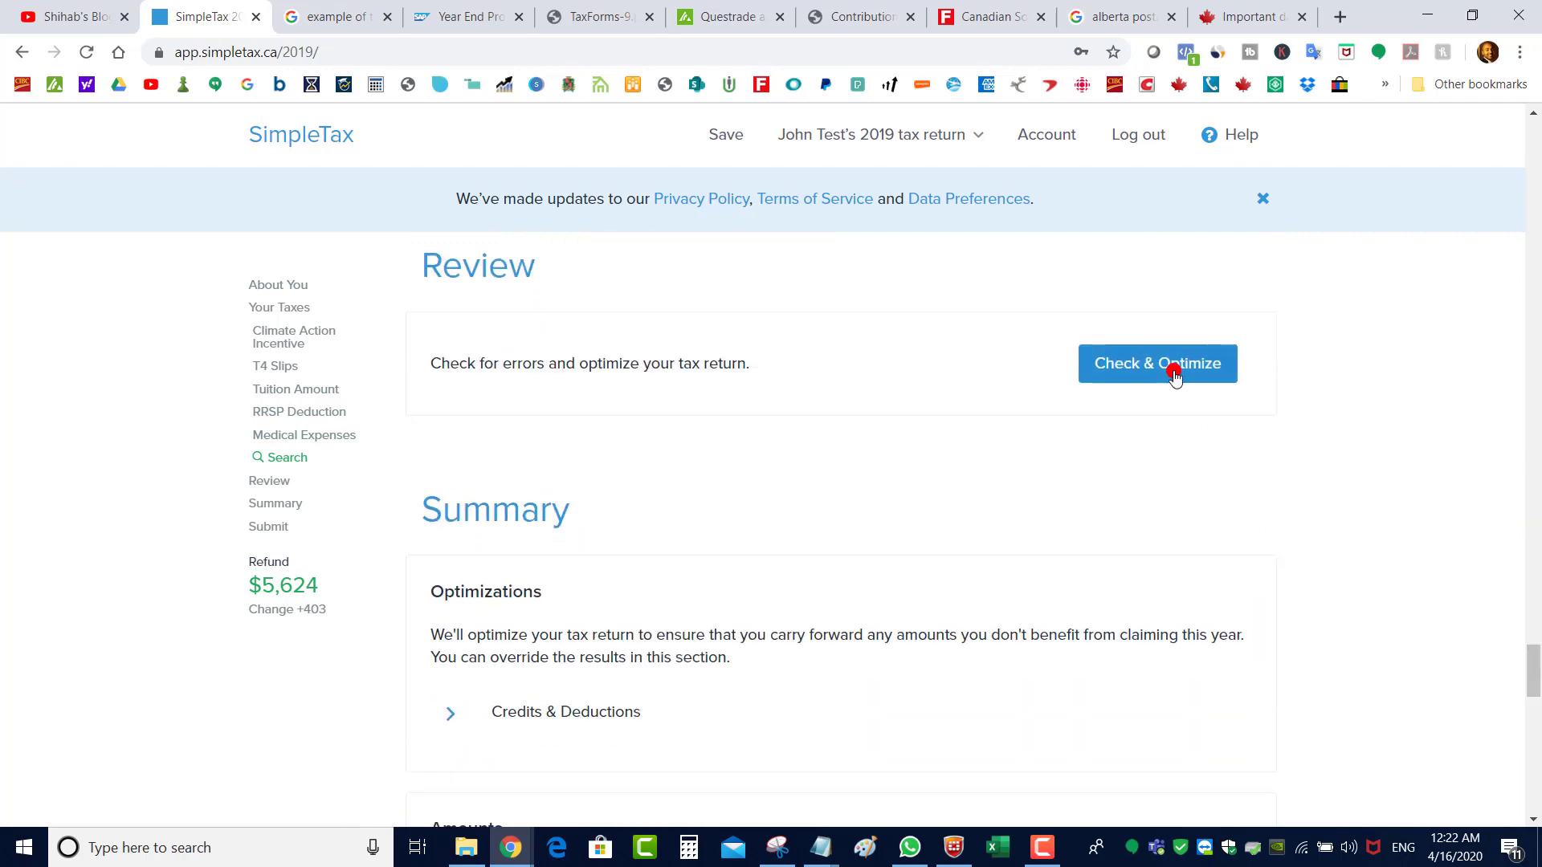
click(1173, 375)
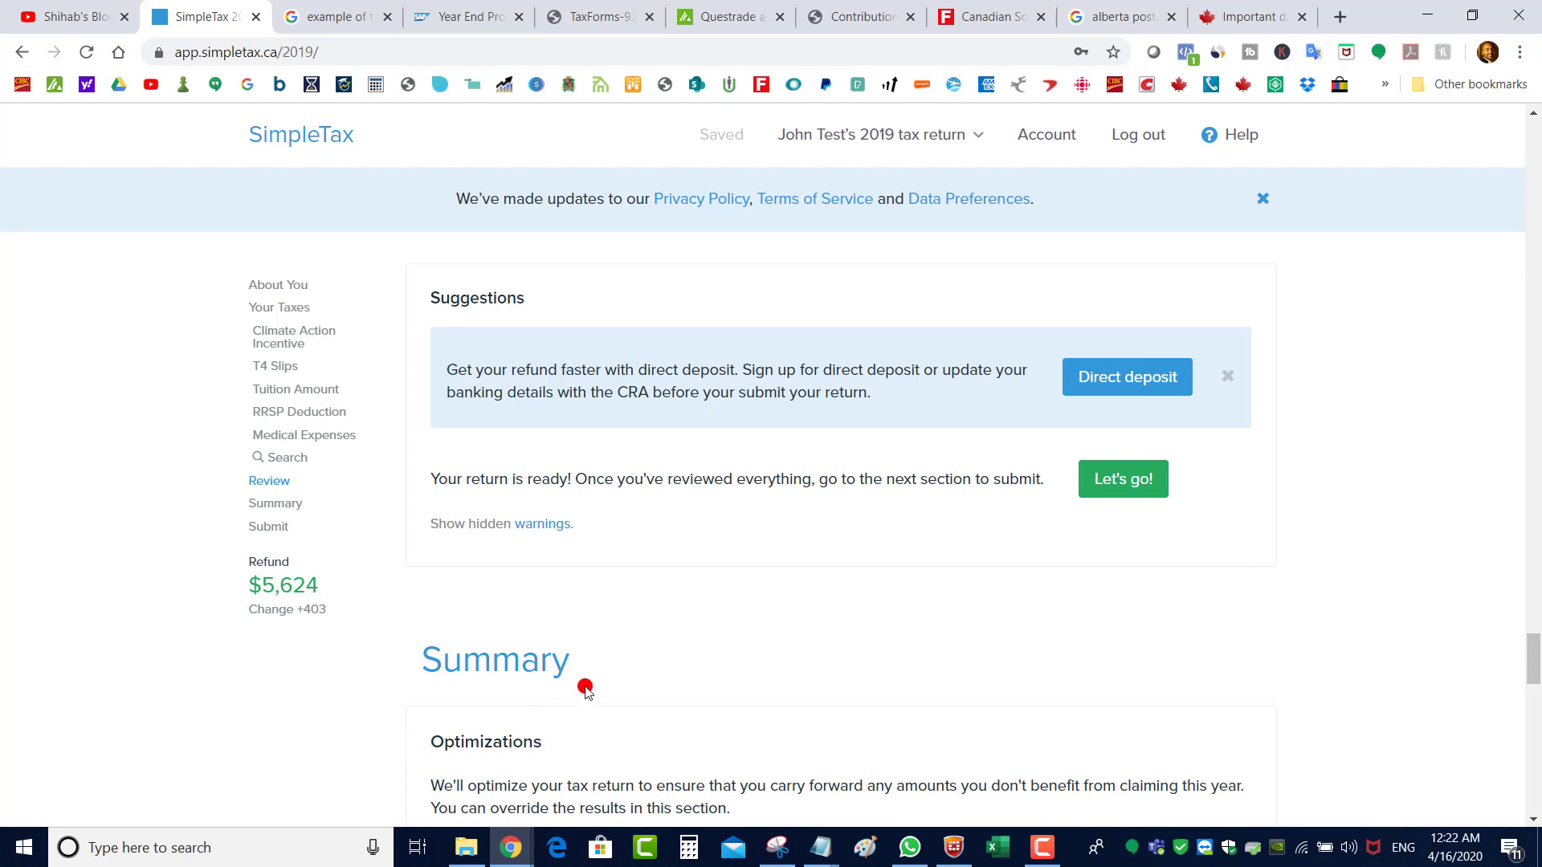
Review the Summary amounts: 75,000.00 total income, 7,000.00 RRSP deduction, 67,952.94 taxable income
drag(1536, 638, 1535, 747)
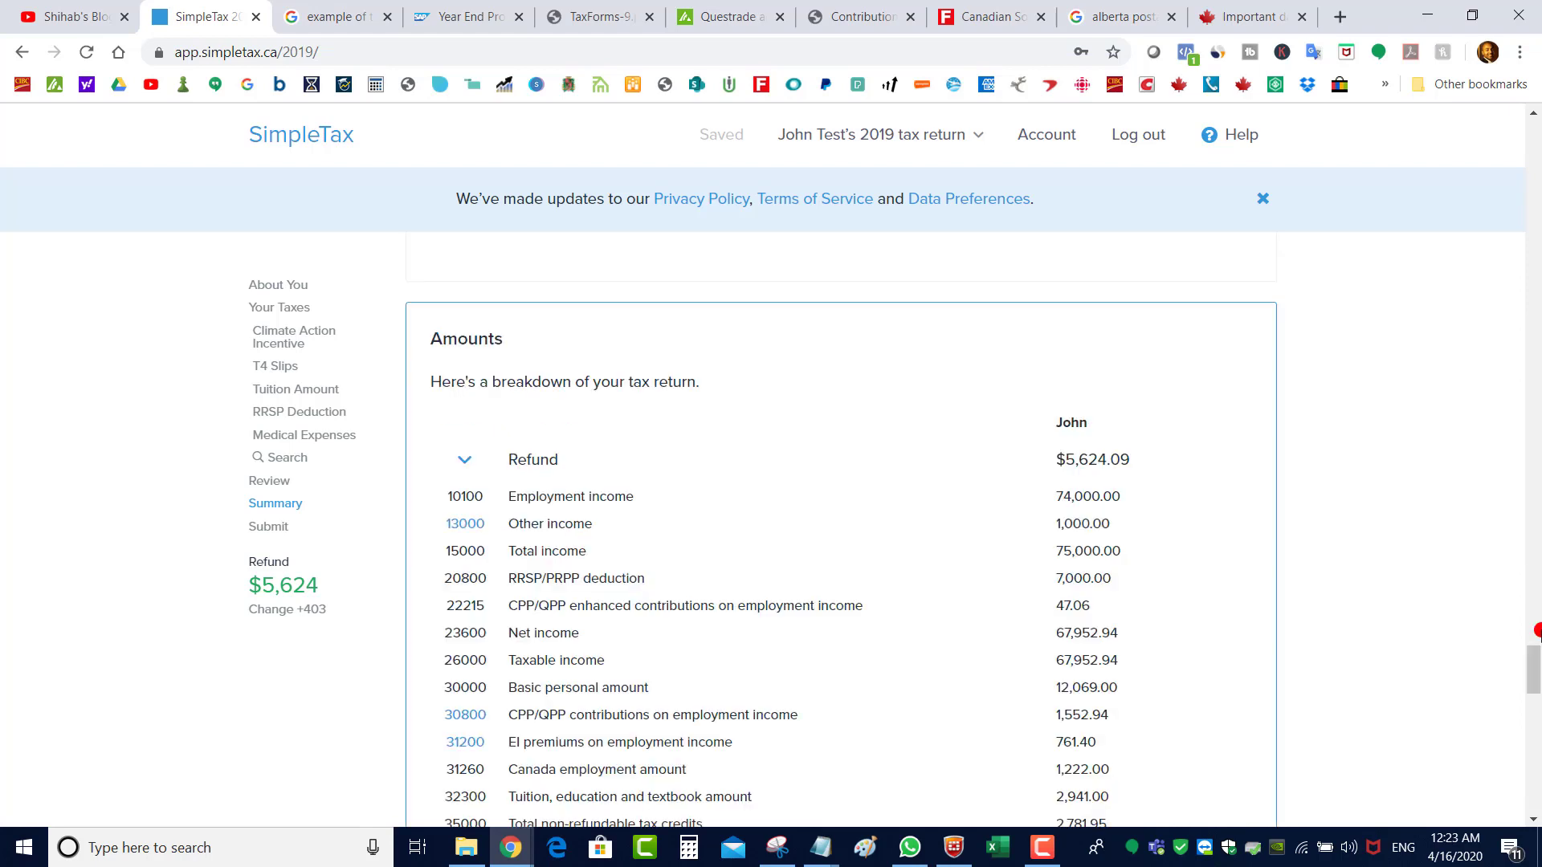
drag(1537, 664, 1537, 673)
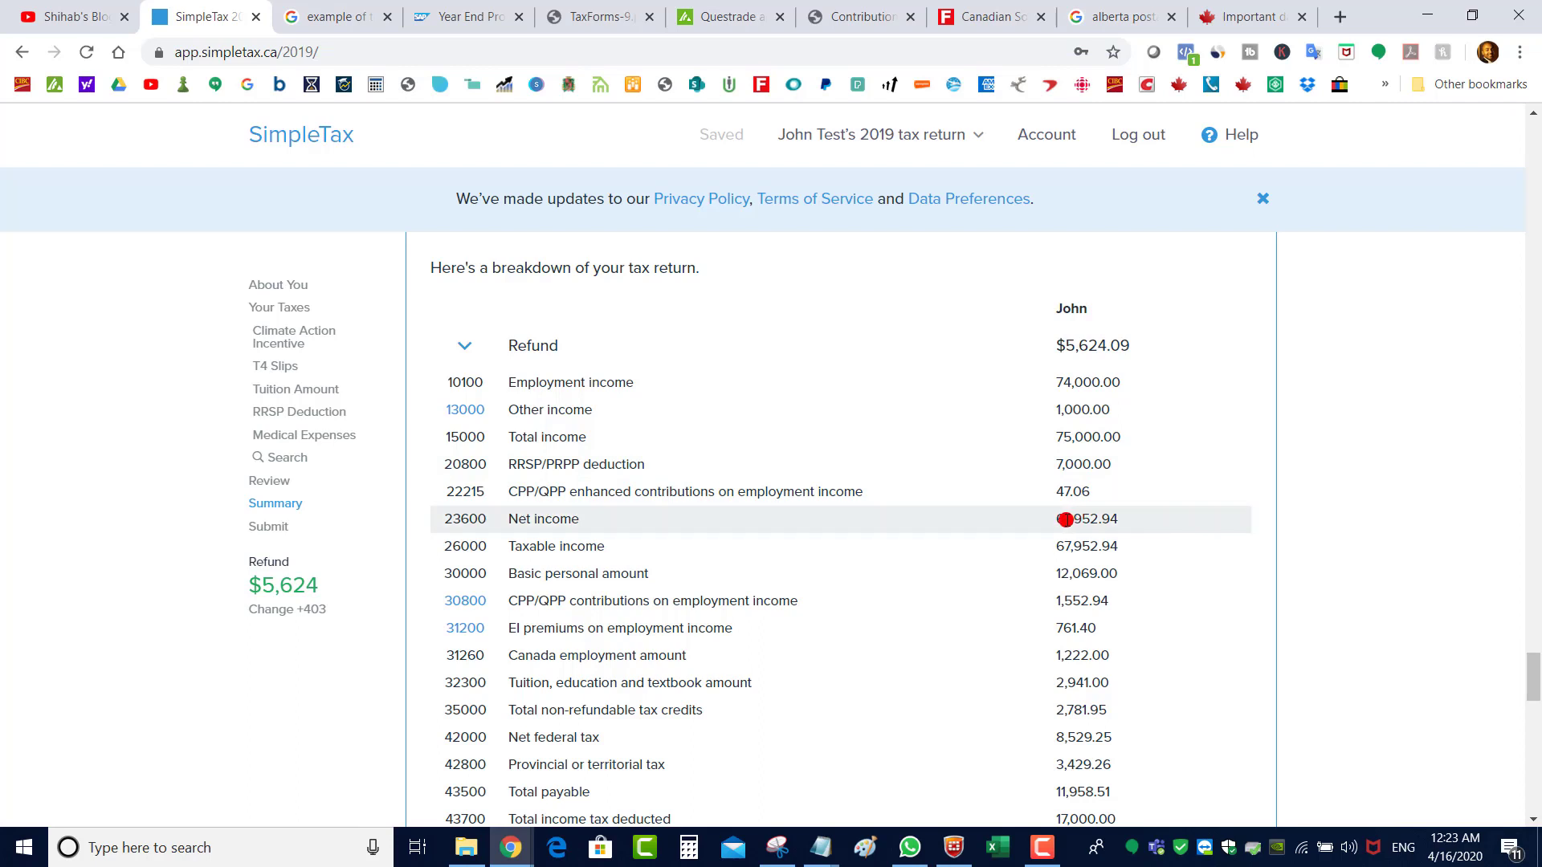
drag(1055, 464, 1110, 464)
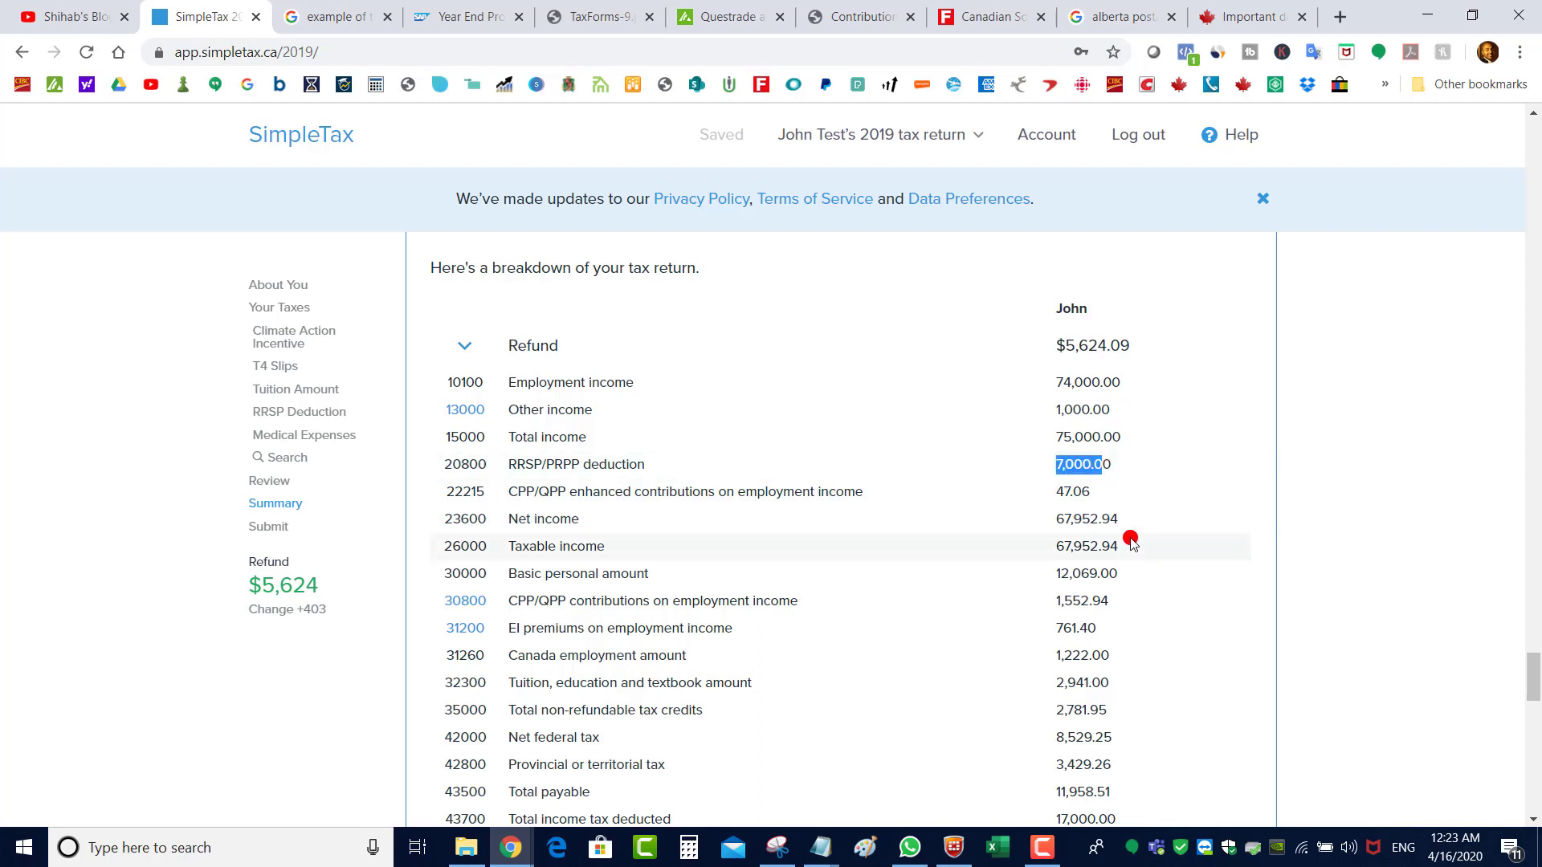
double_click(1120, 437)
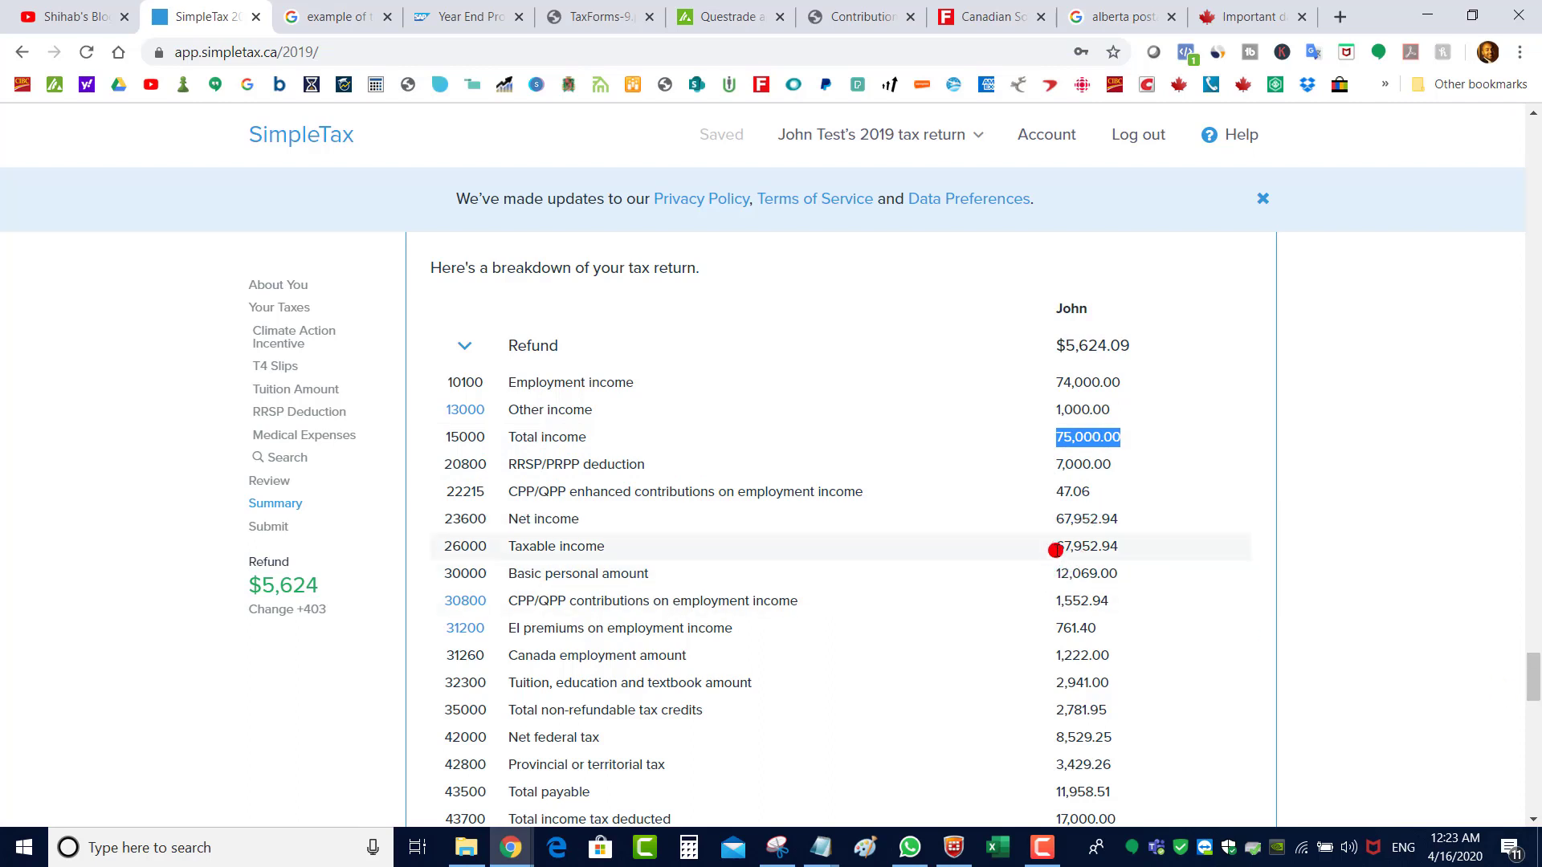
drag(1056, 547, 1089, 546)
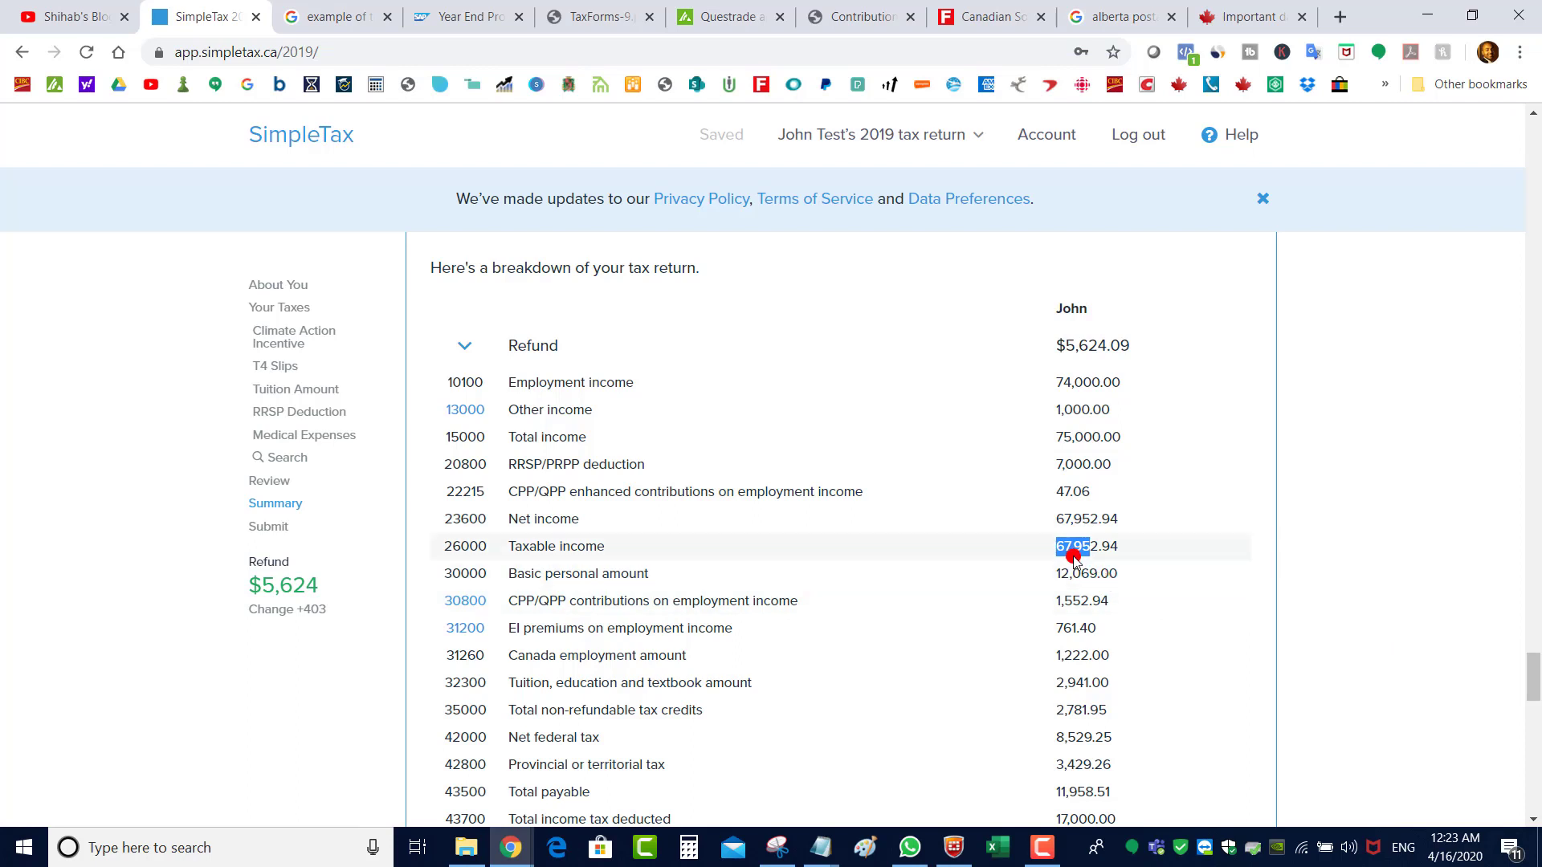
drag(1138, 546, 1054, 546)
drag(1535, 668, 1535, 679)
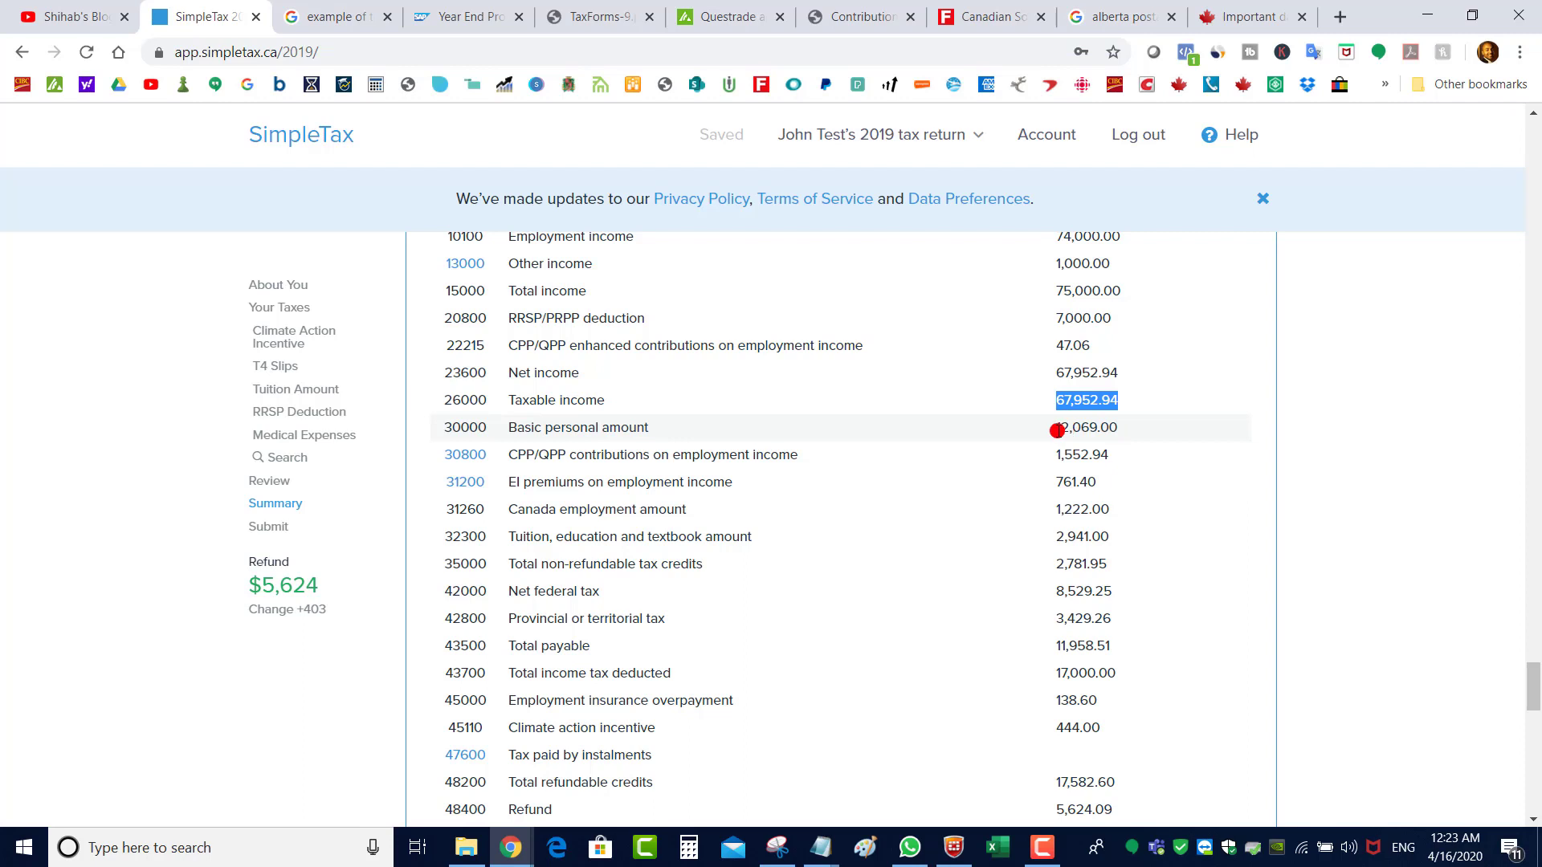
drag(1053, 427, 1121, 431)
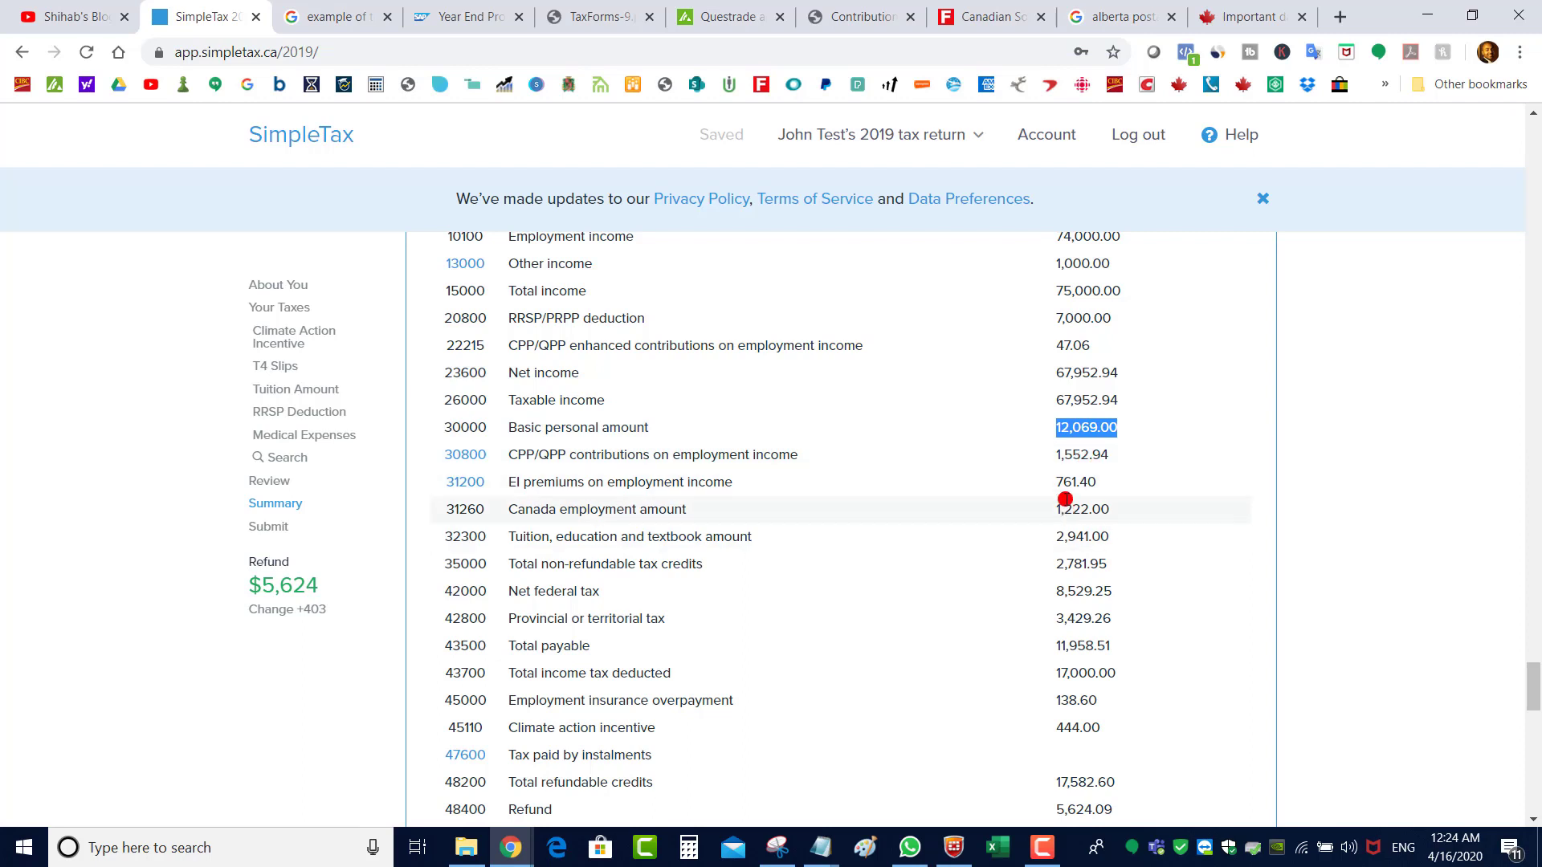
drag(1063, 482, 1092, 513)
click(1048, 514)
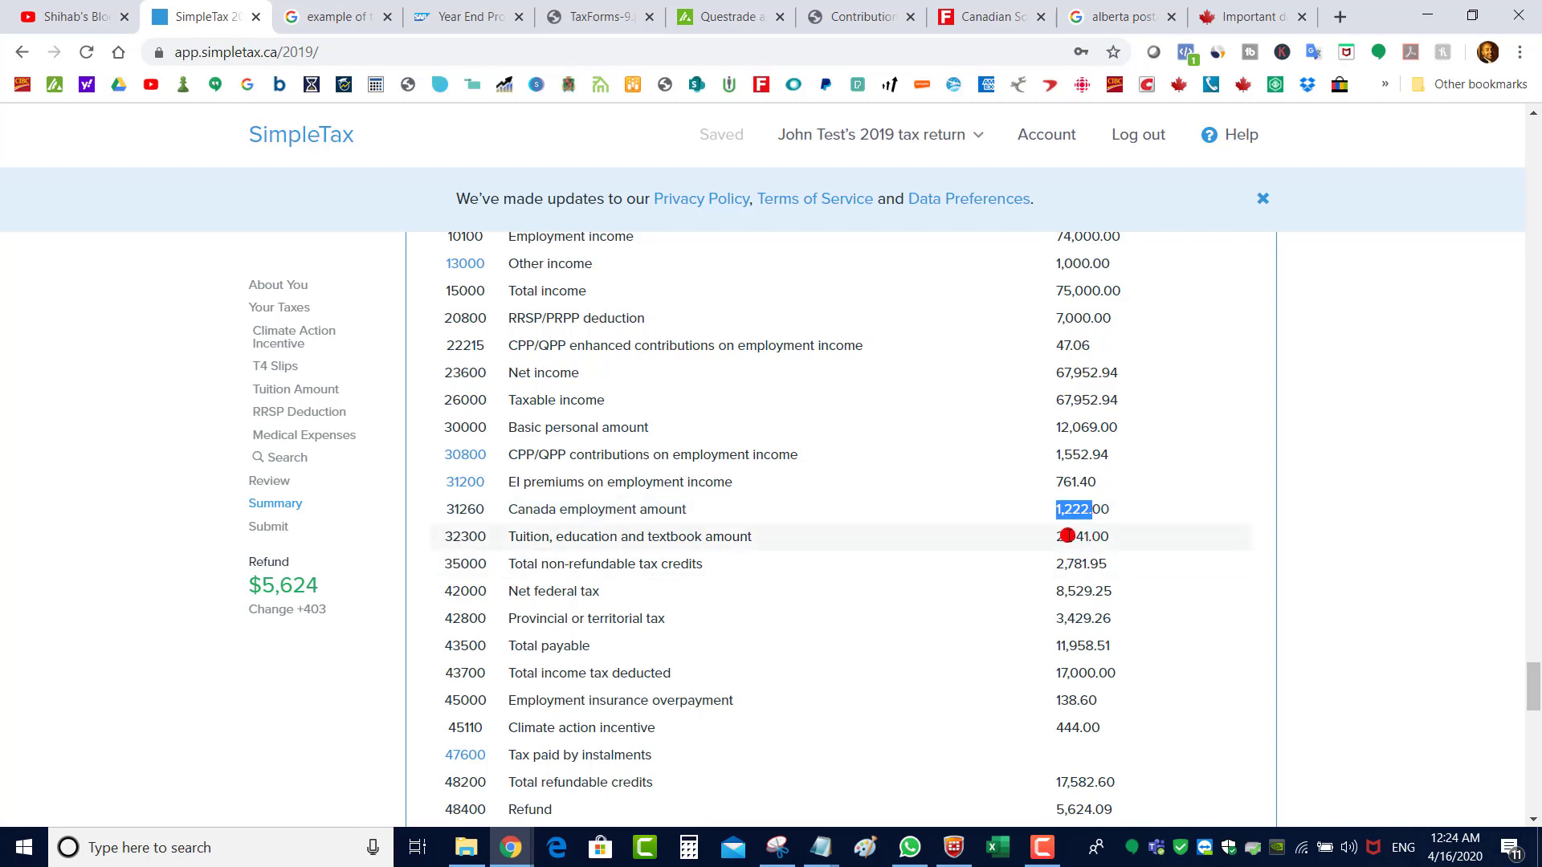
click(1060, 538)
drag(1060, 538, 1113, 538)
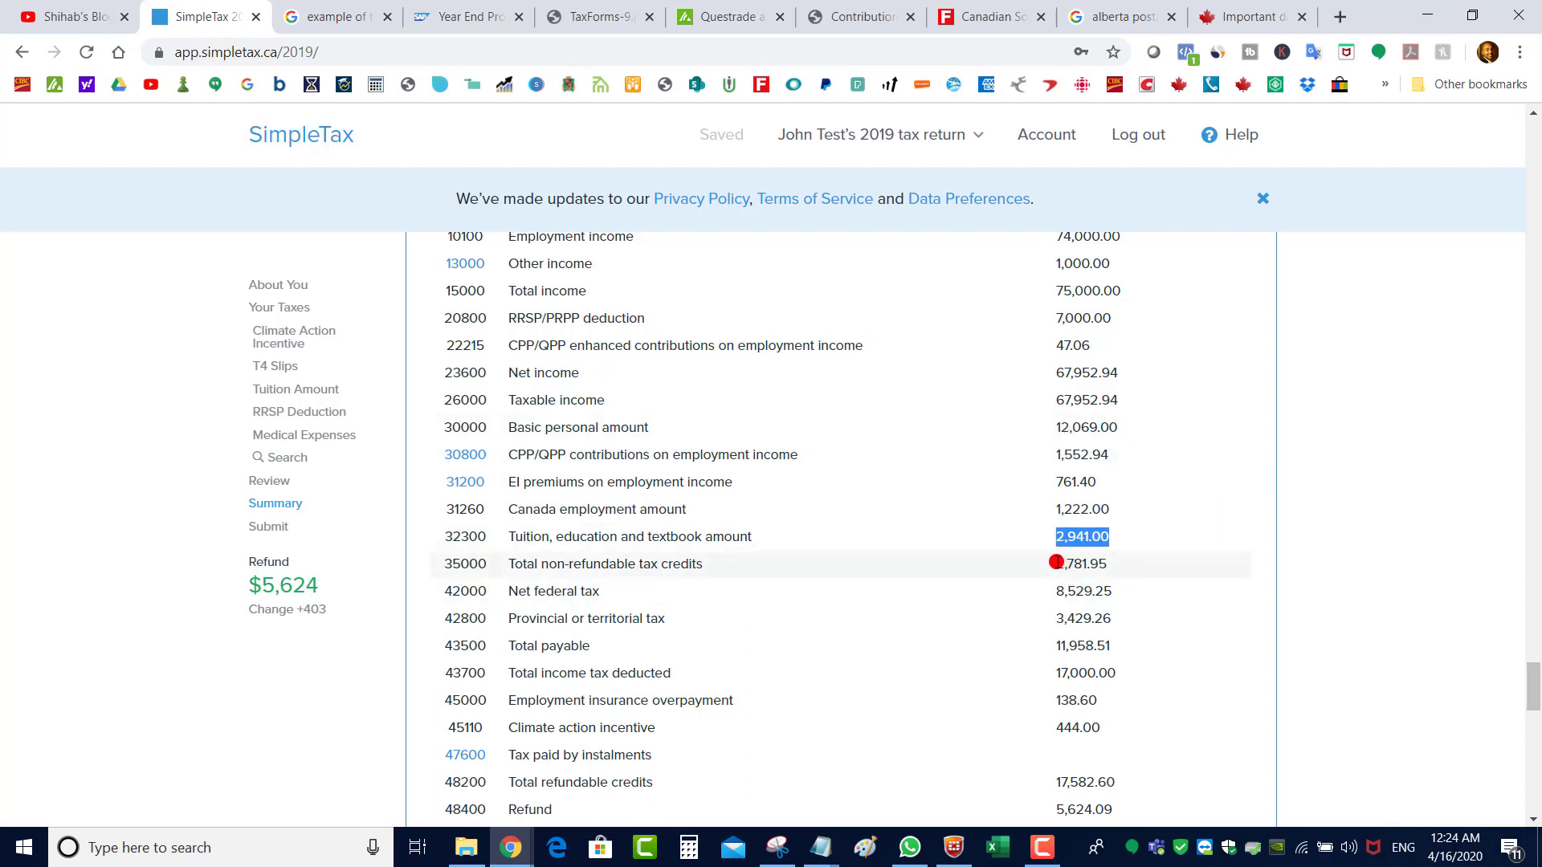
drag(1057, 563, 1106, 562)
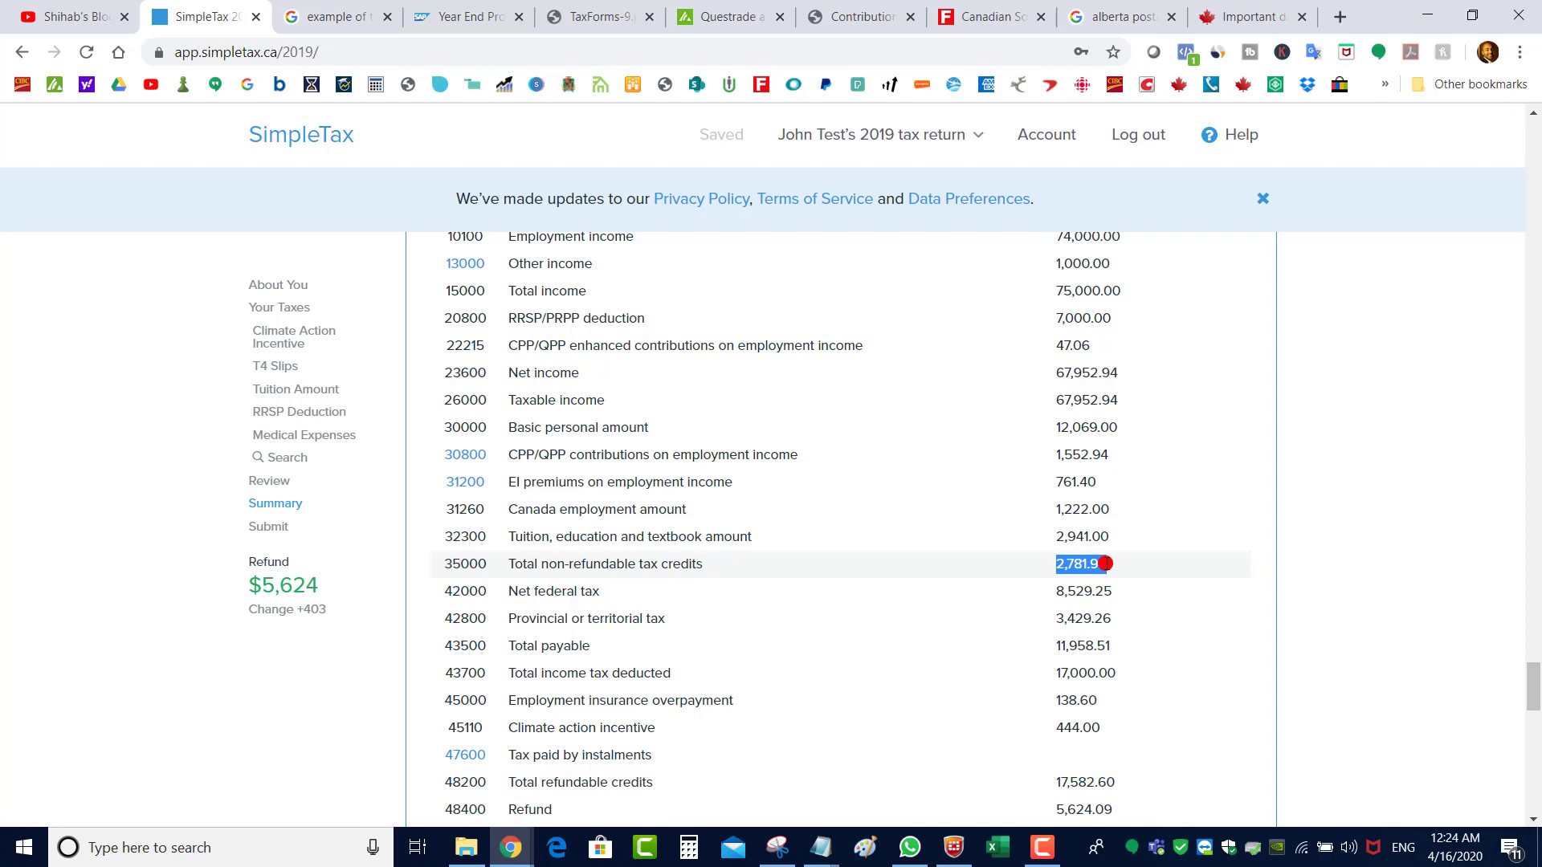
drag(1057, 592, 1115, 651)
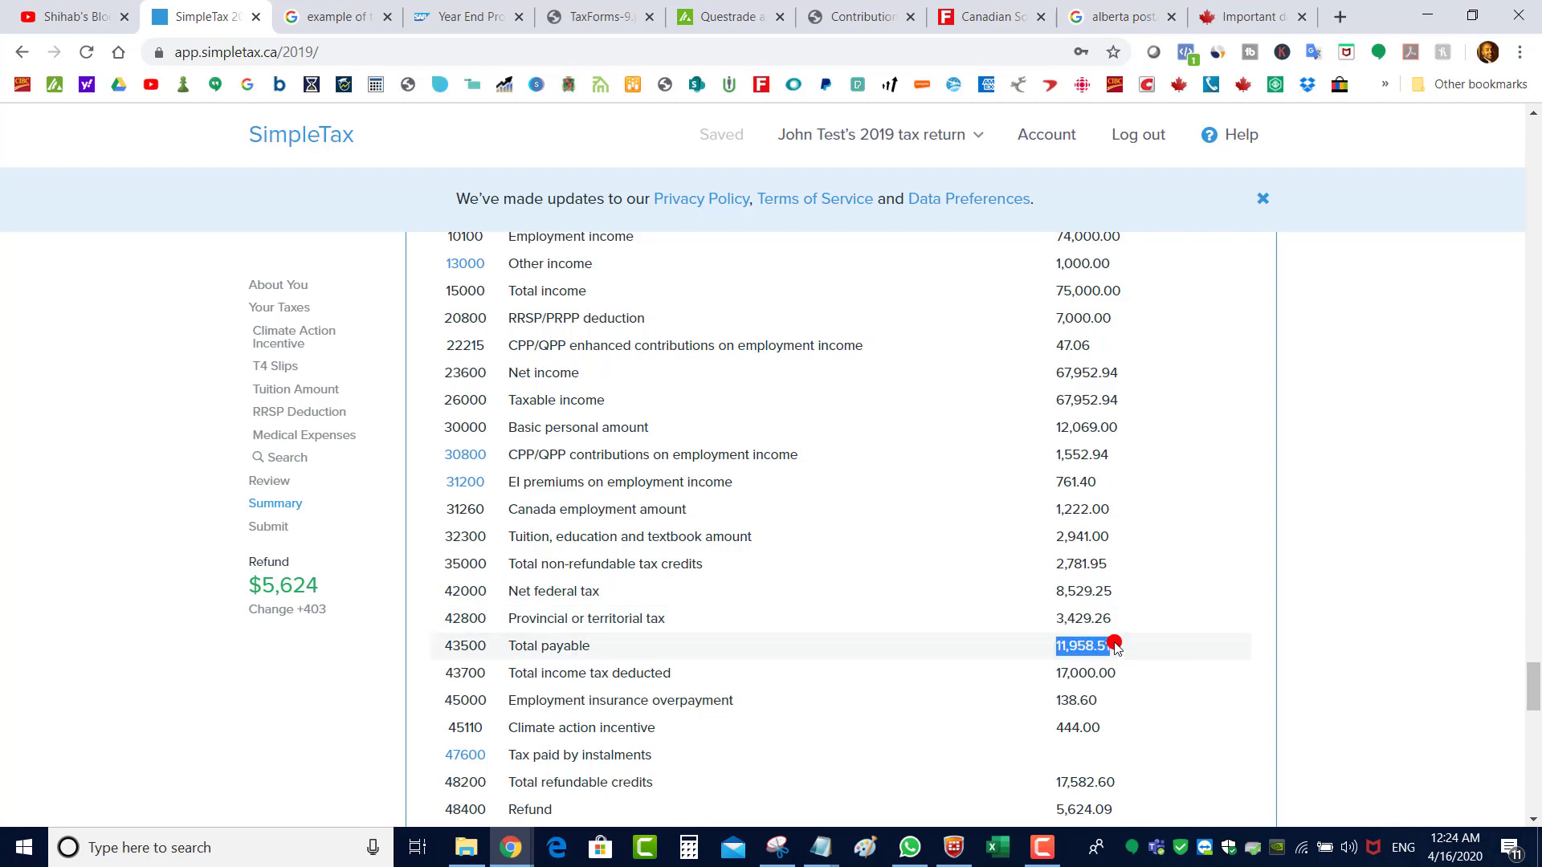
drag(1055, 673, 1120, 680)
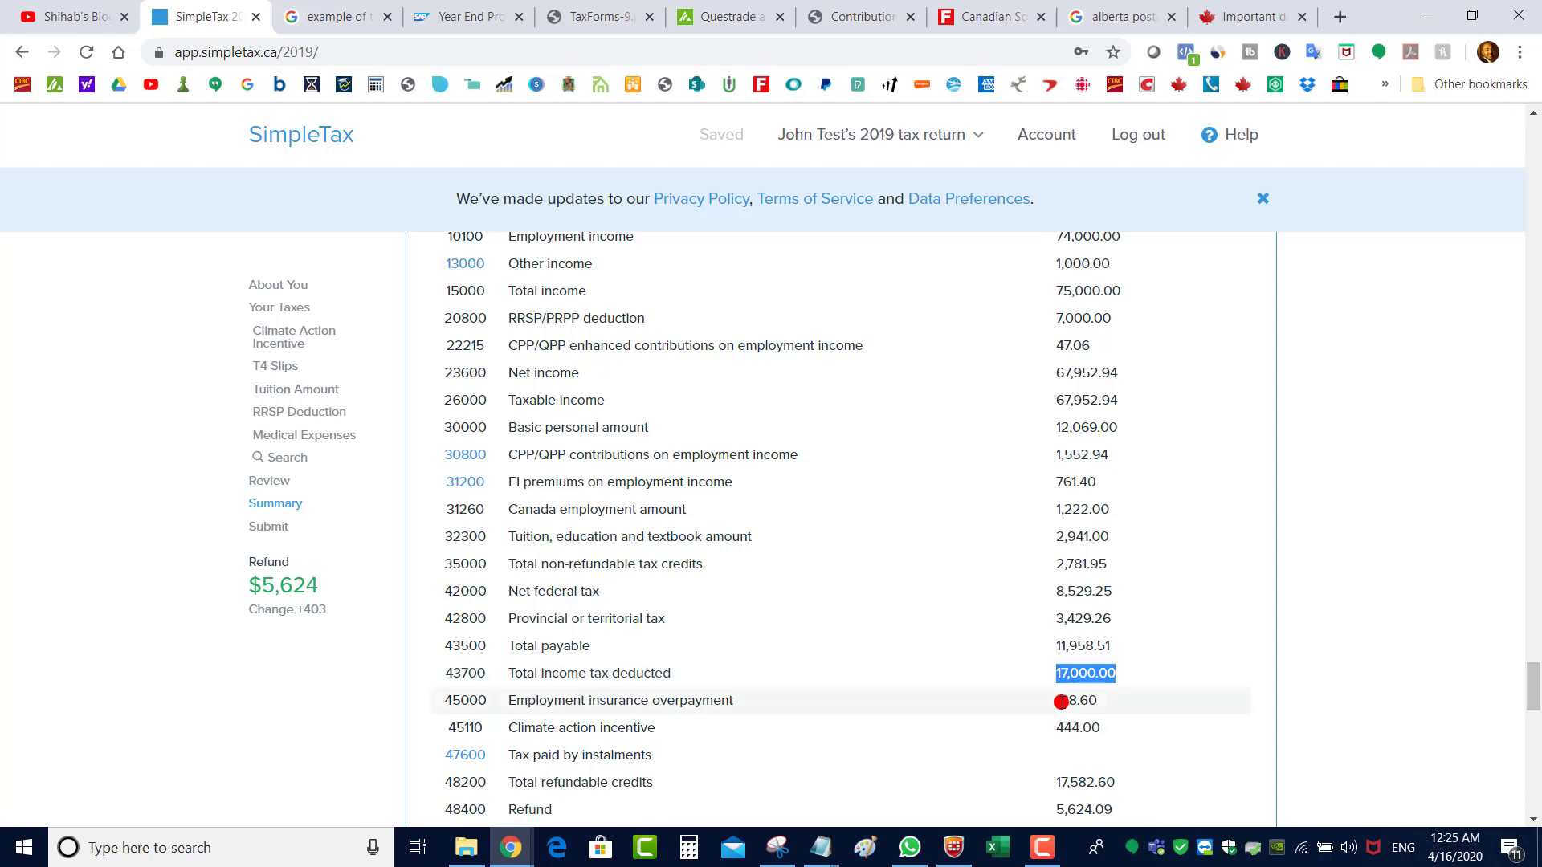
drag(1056, 700, 1105, 702)
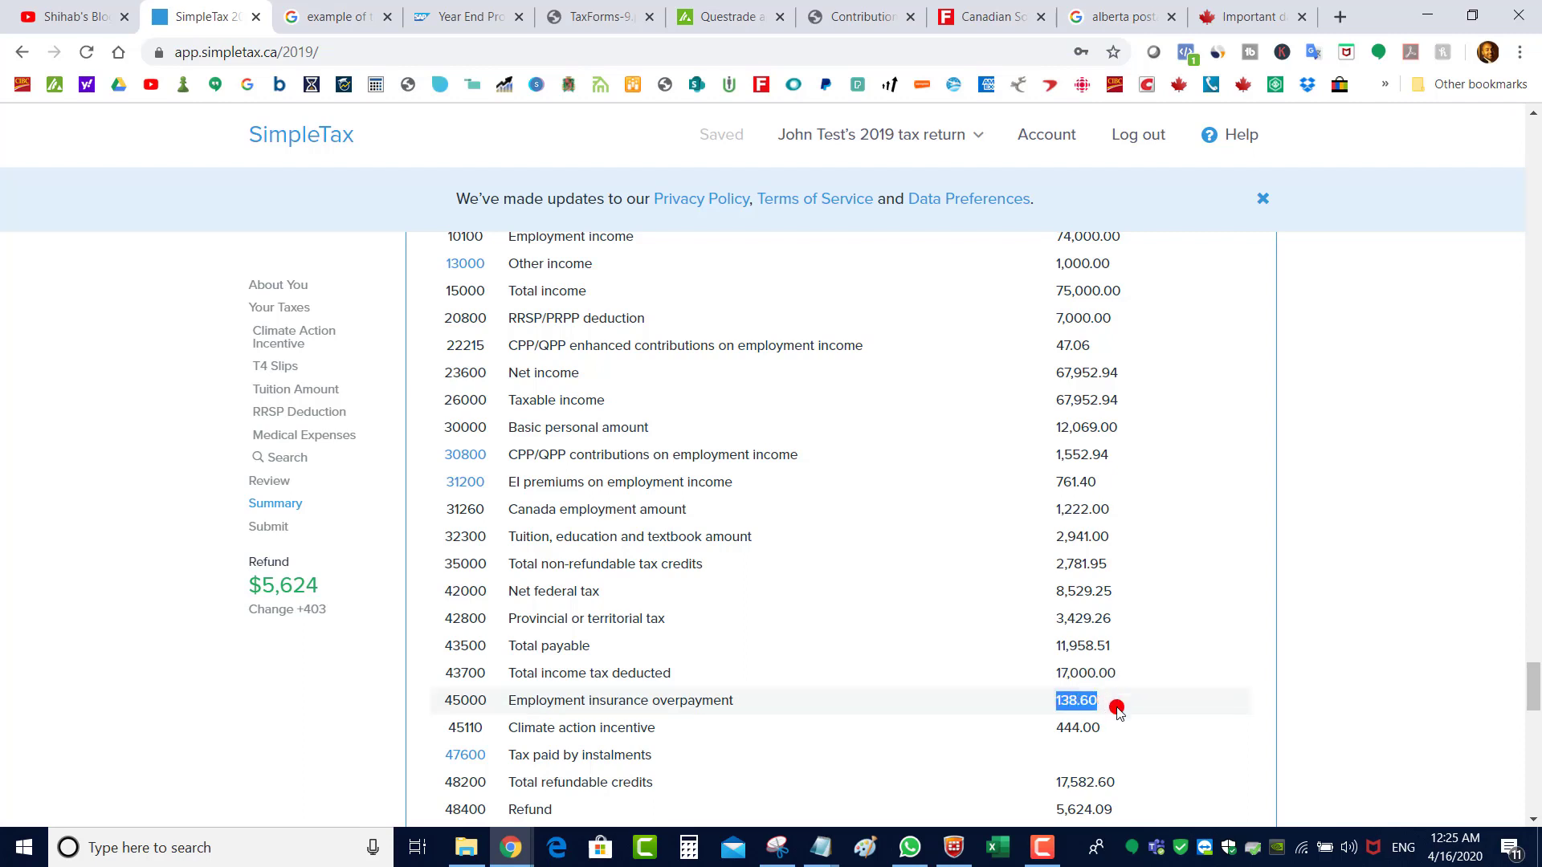
click(1057, 727)
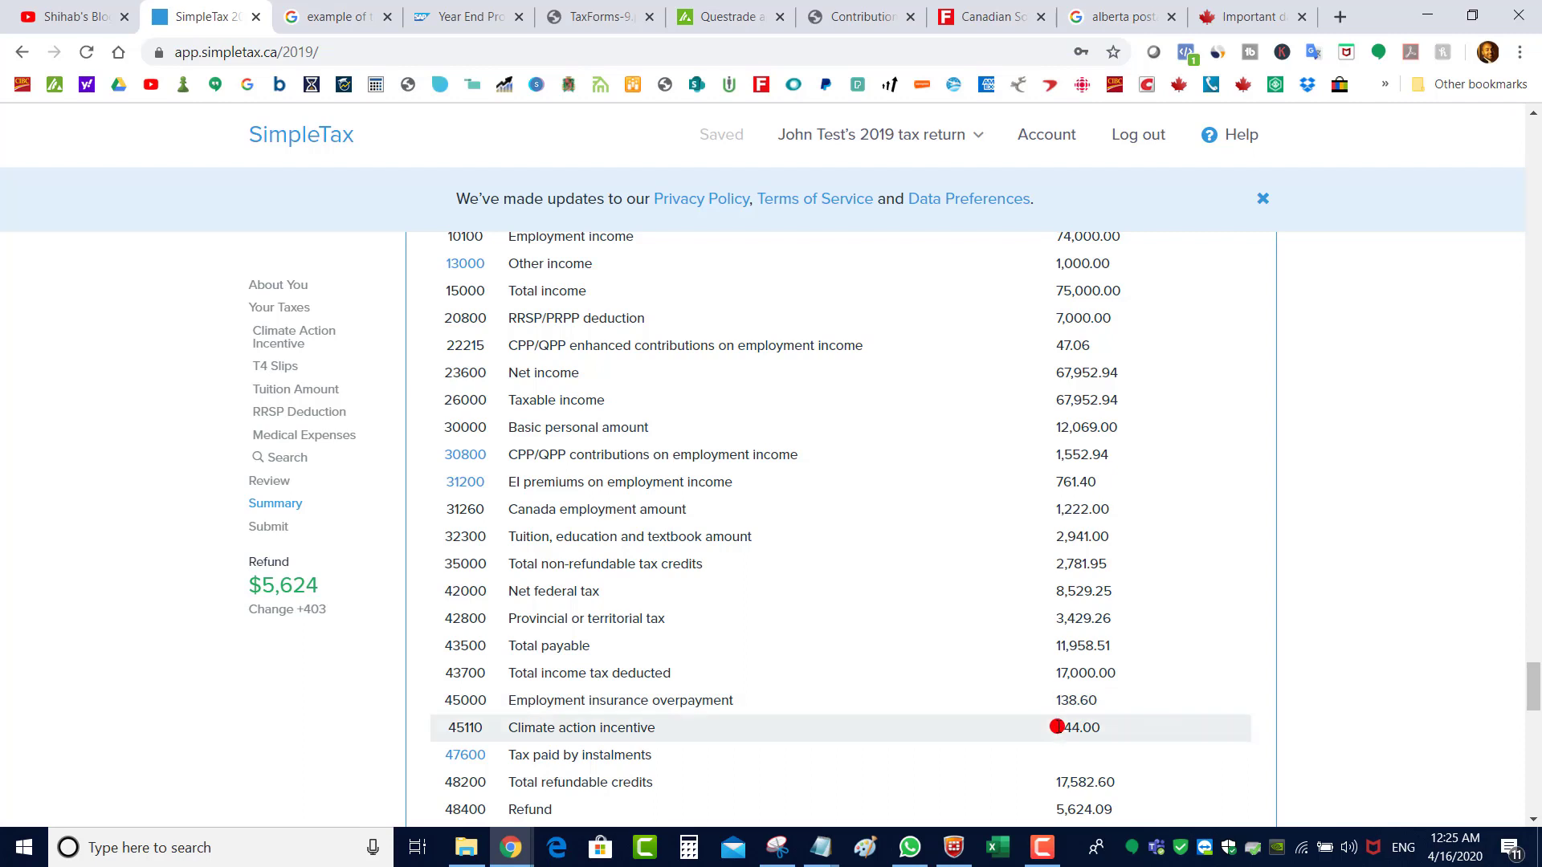
drag(1057, 726, 1105, 727)
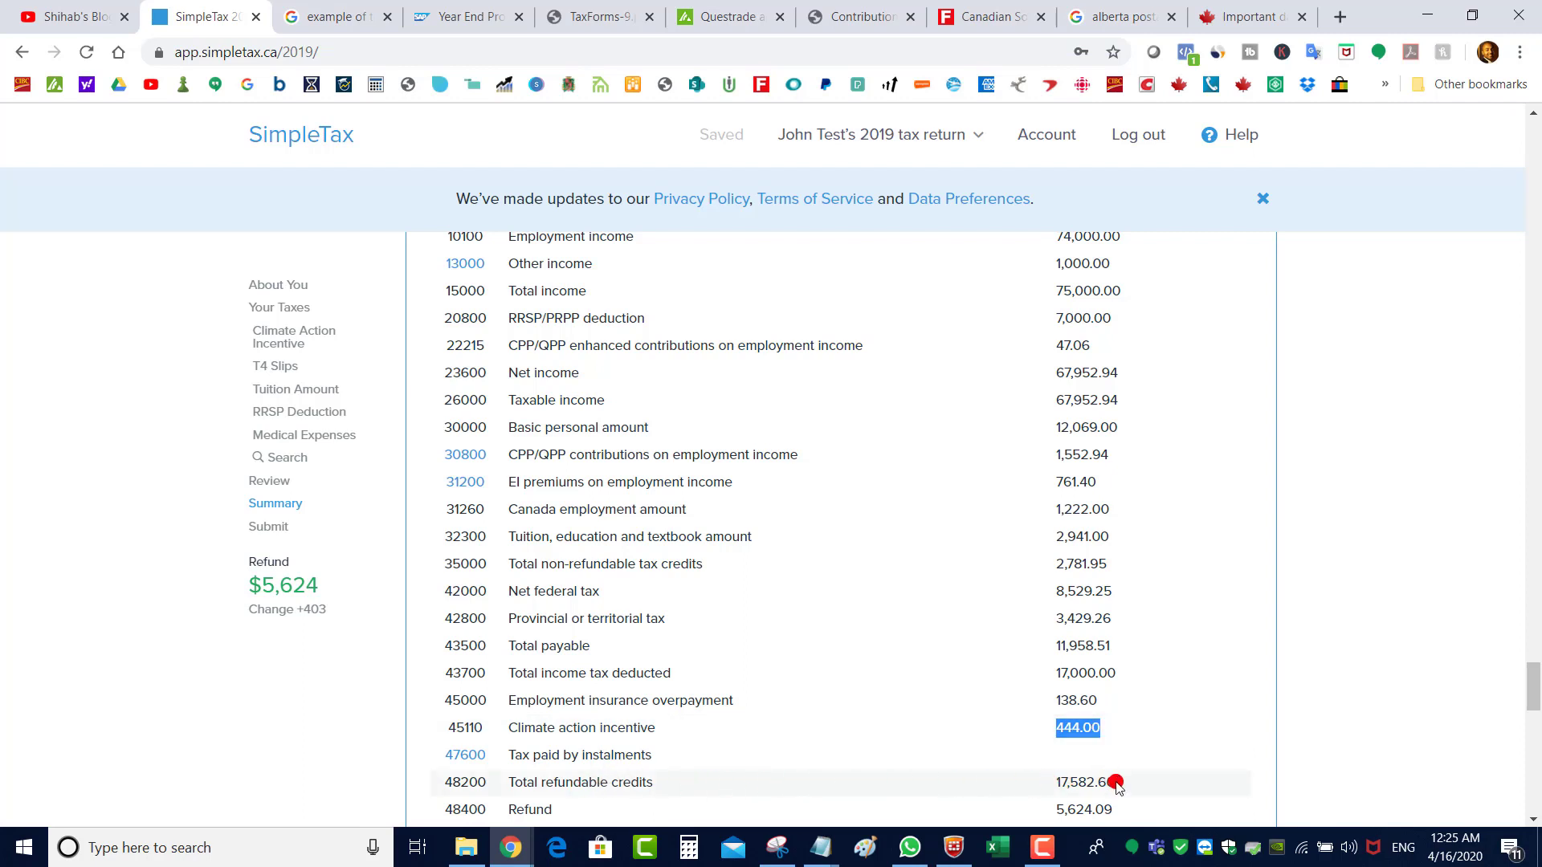
drag(1116, 782, 1053, 783)
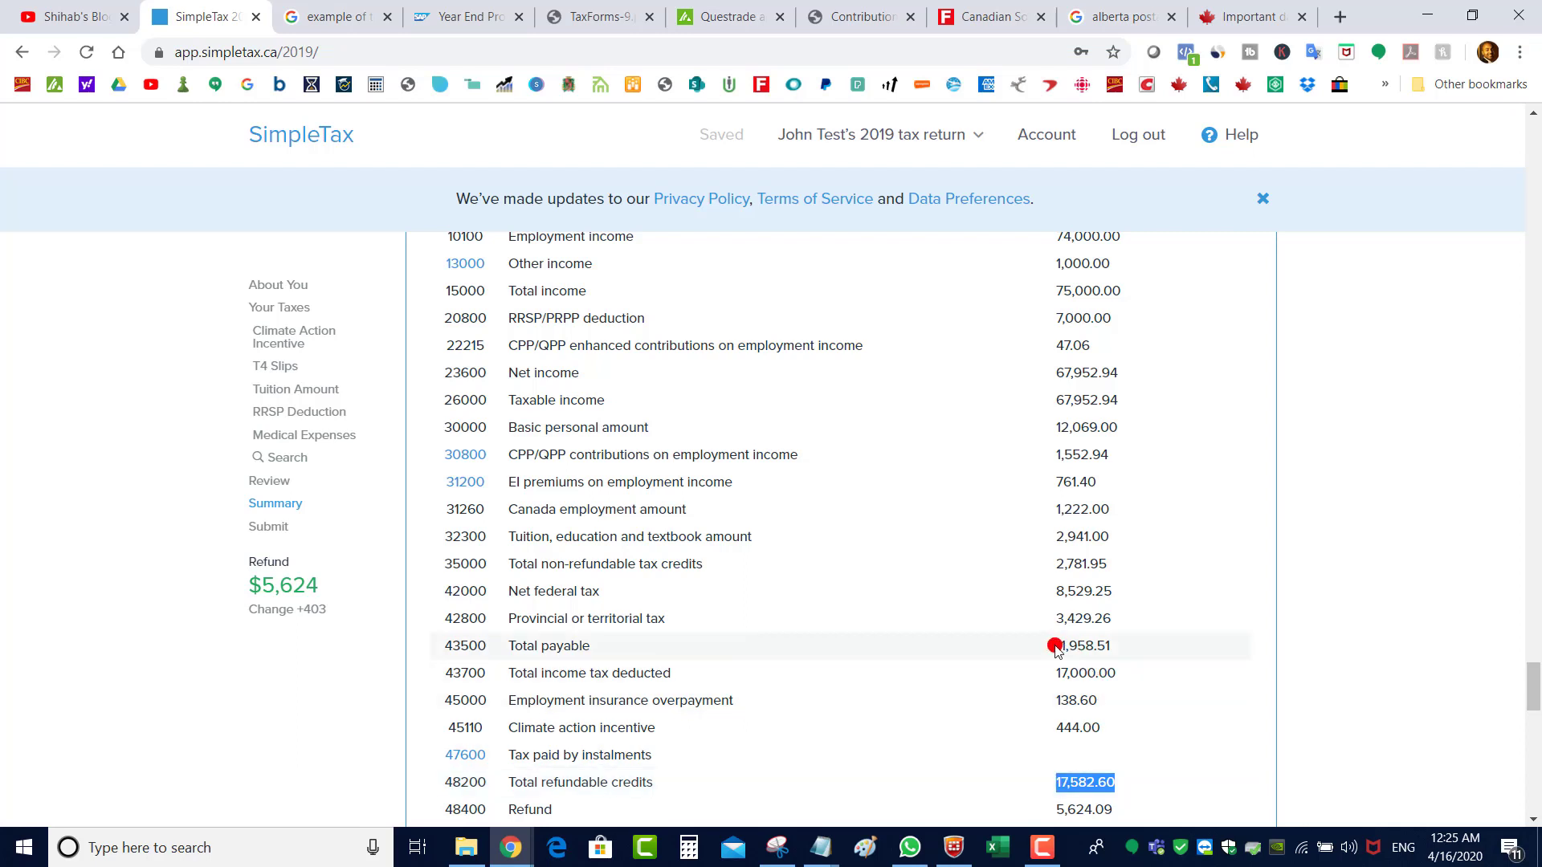
drag(1054, 648, 1113, 648)
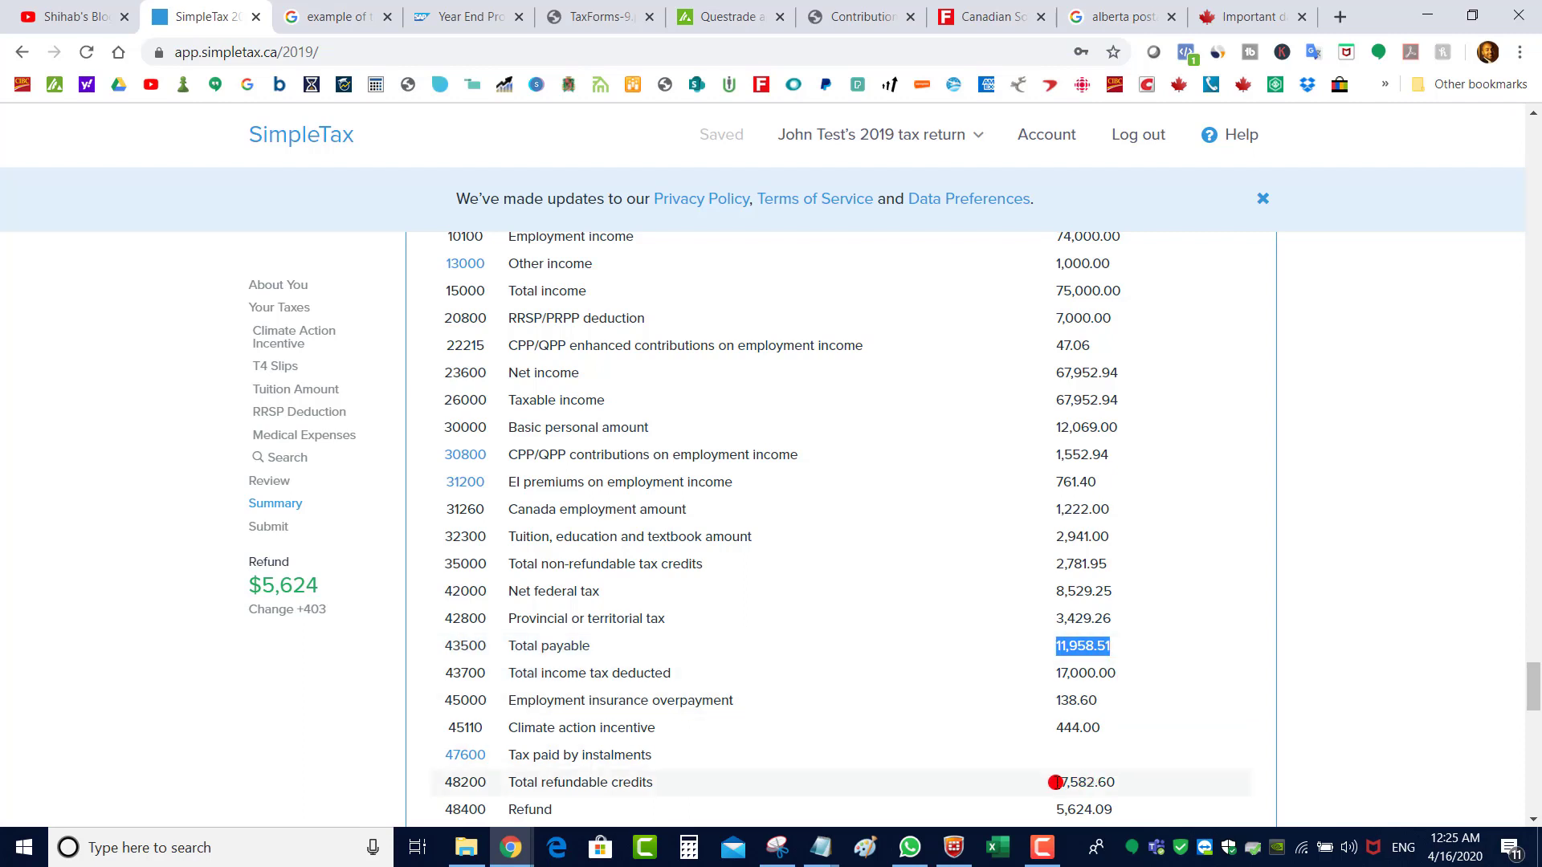
drag(1054, 783, 1118, 779)
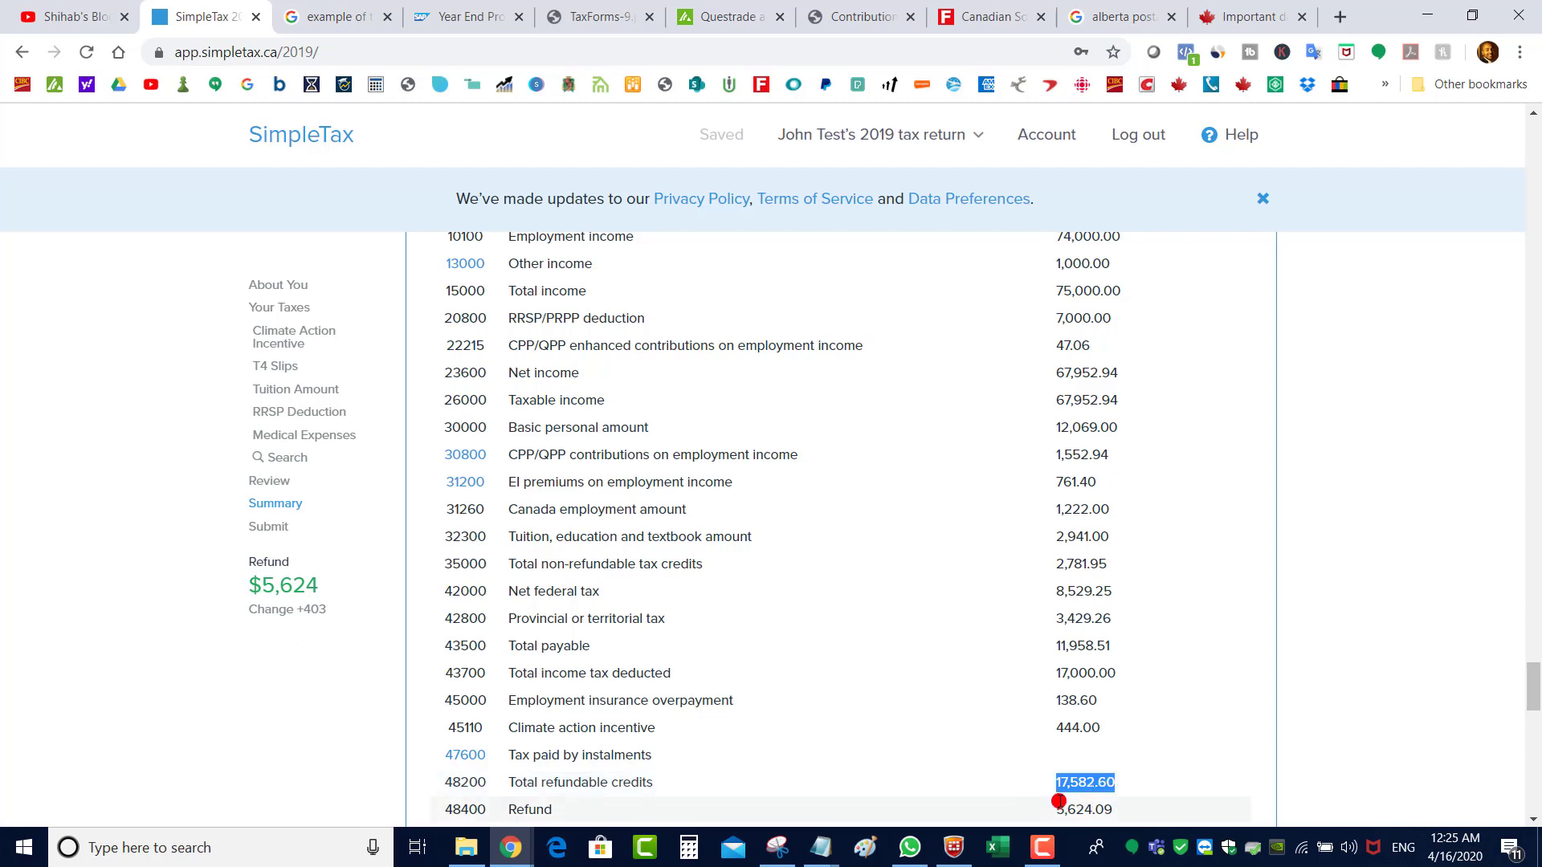
drag(1056, 784, 1105, 782)
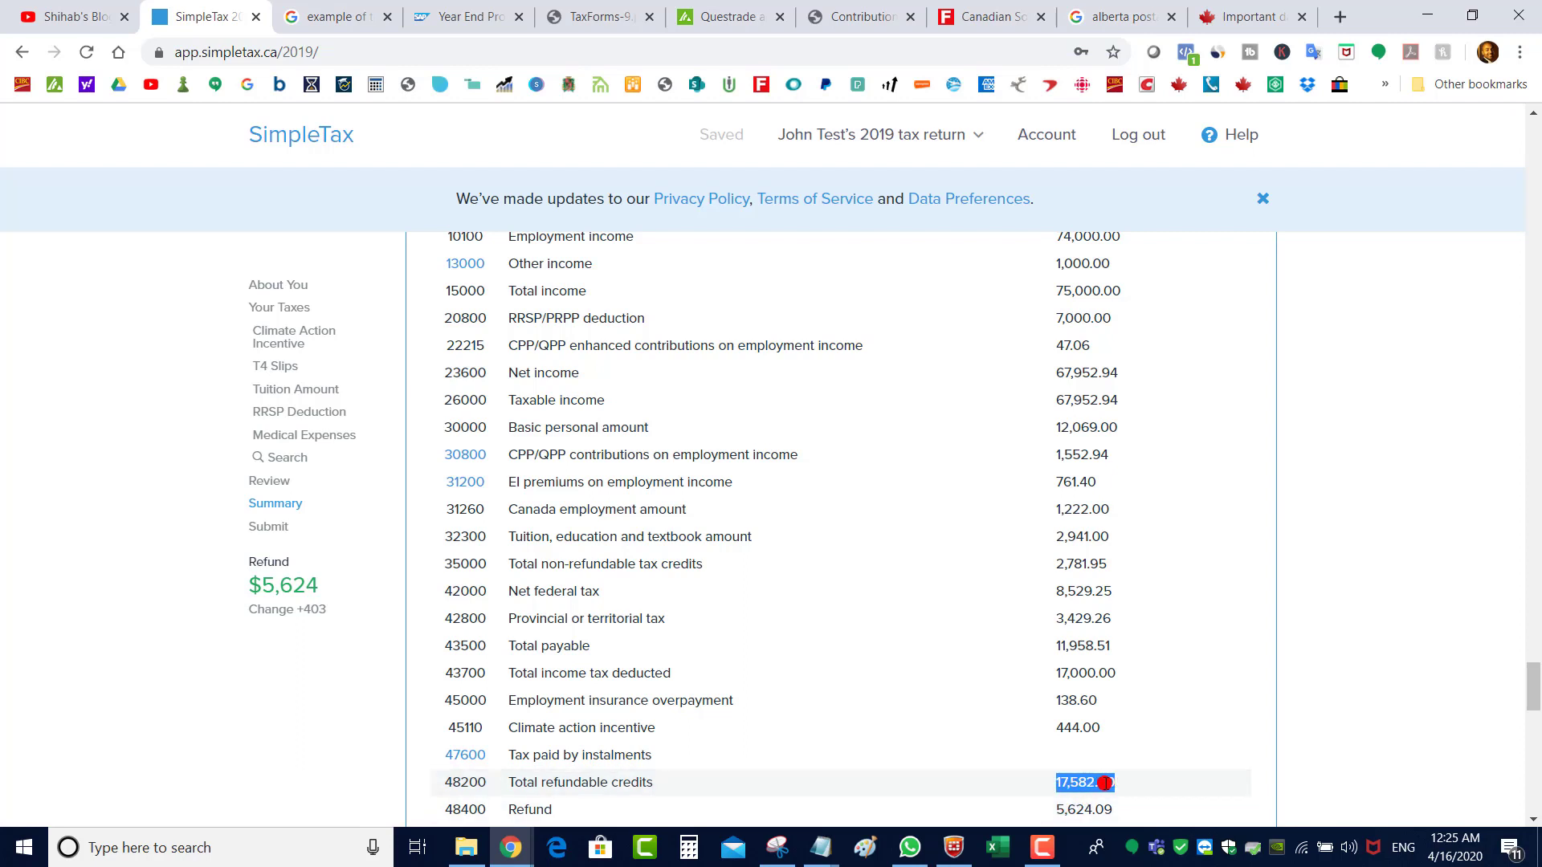
click(1055, 809)
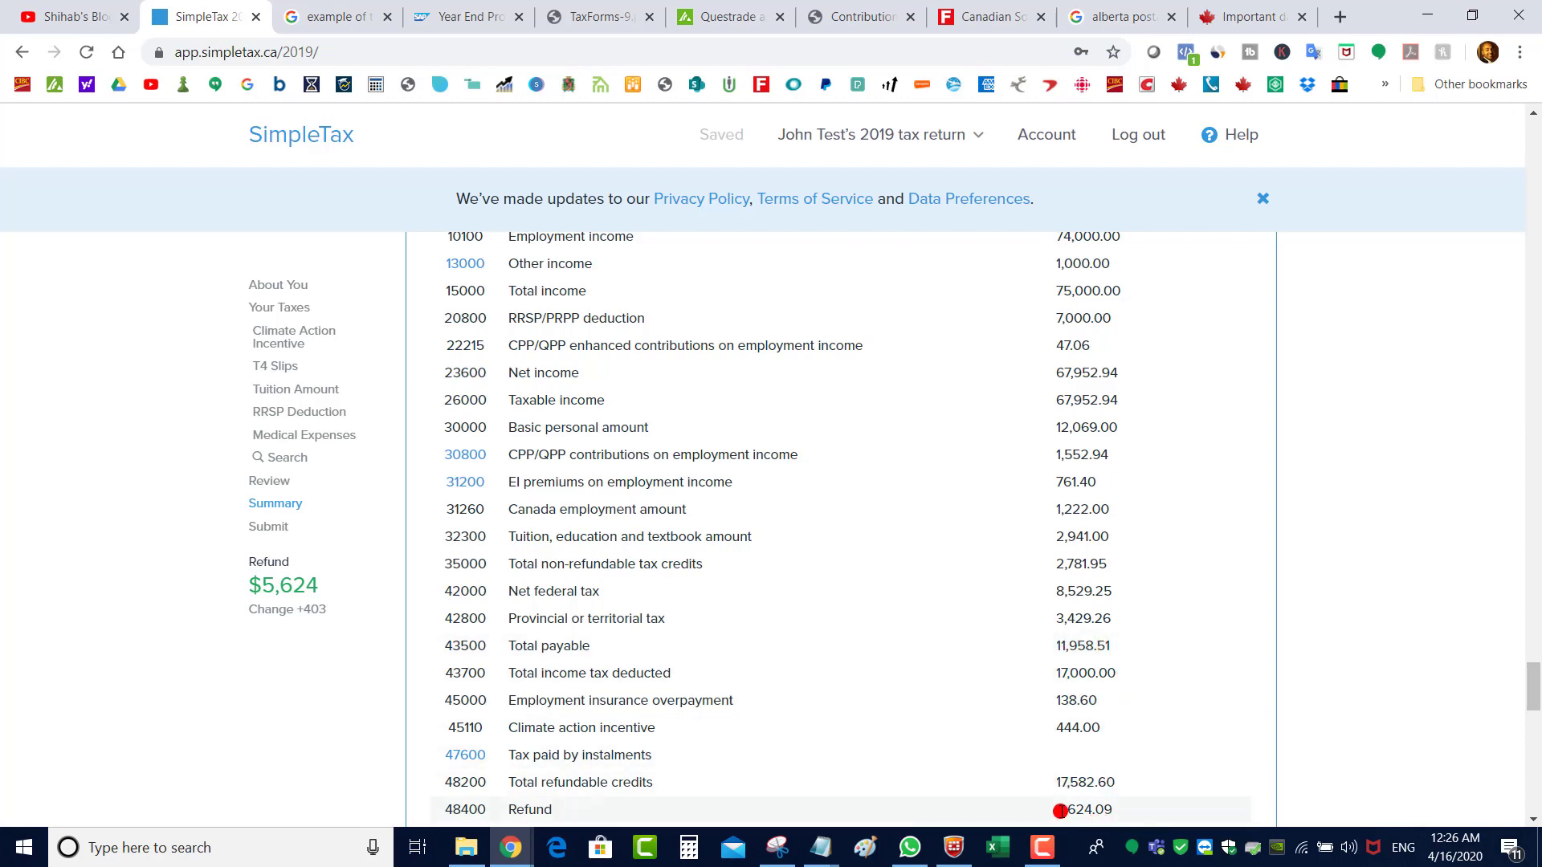
drag(1063, 809, 1159, 806)
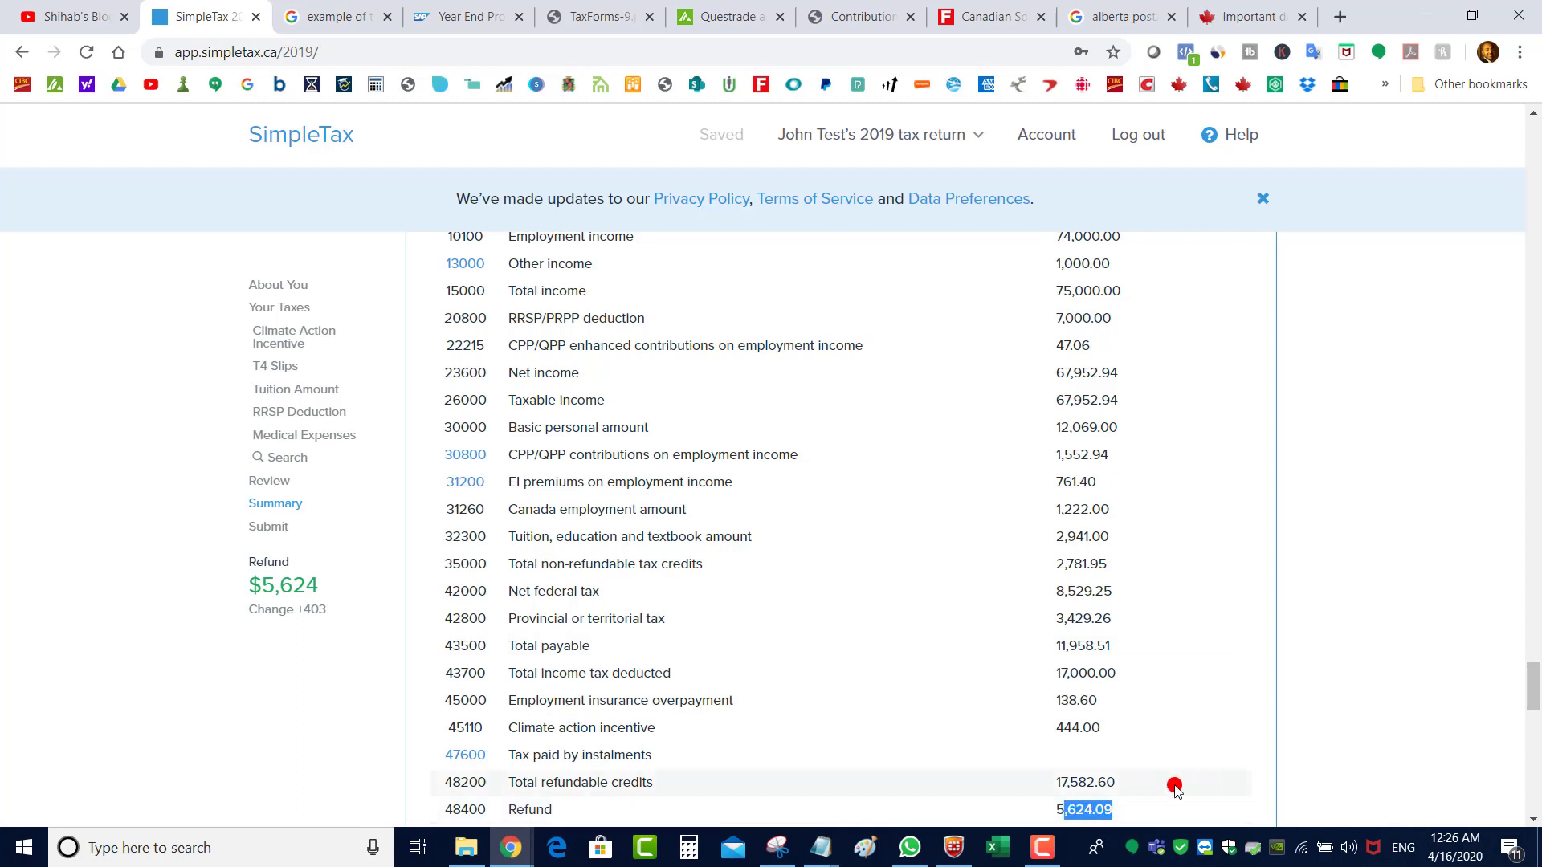
drag(535, 809, 511, 810)
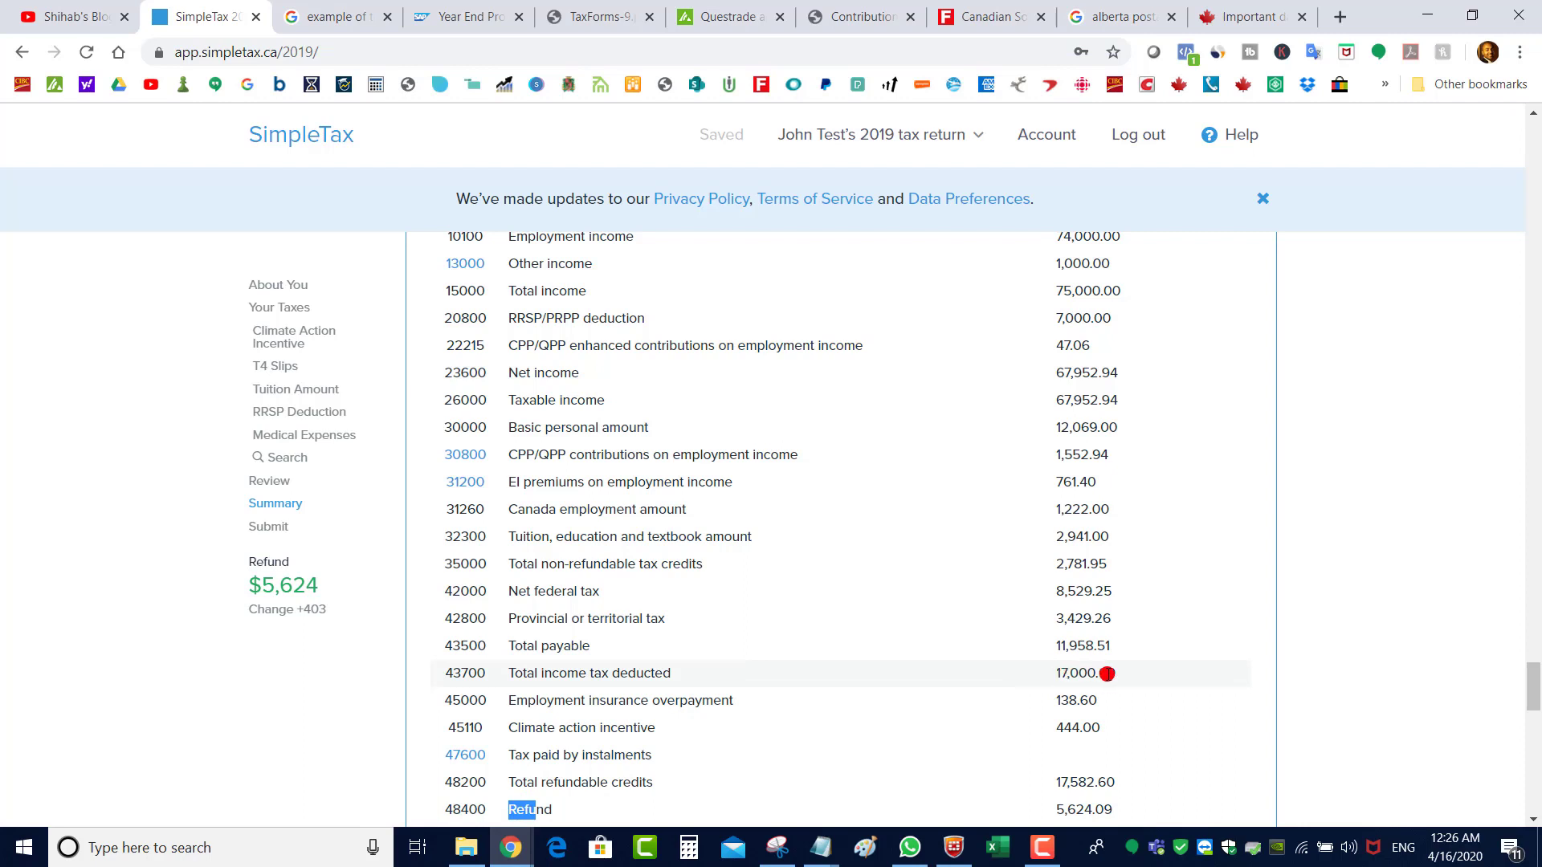
mouse_move(1067, 727)
mouse_down()
mouse_move(1060, 704)
mouse_move(1057, 737)
mouse_move(1081, 728)
mouse_up()
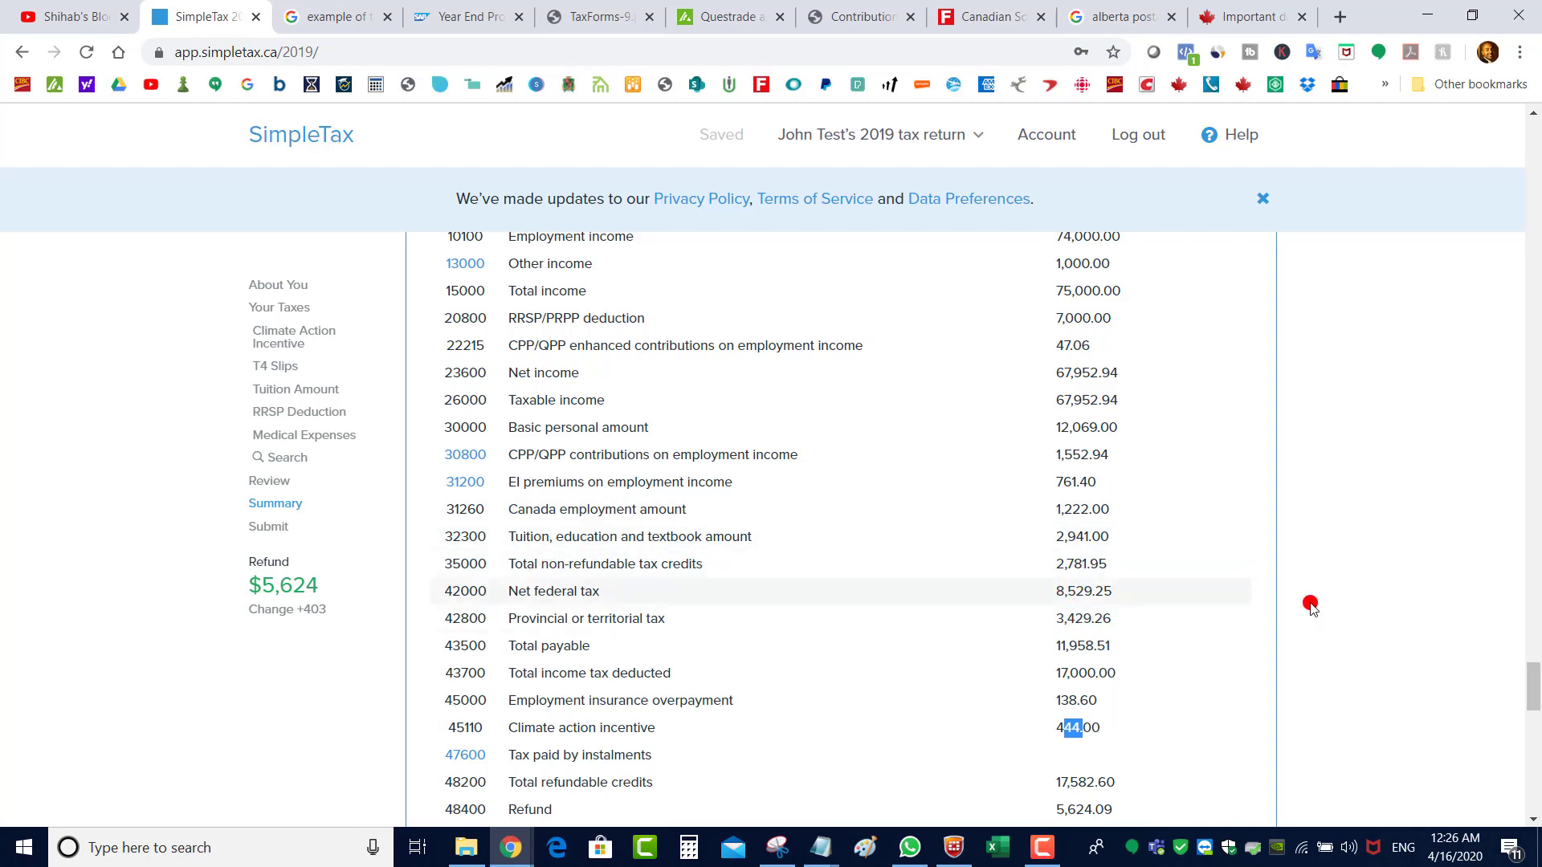
Scroll past the Summary spreadsheet and Documents to the Submit page
scroll(1211, 605, down, 2)
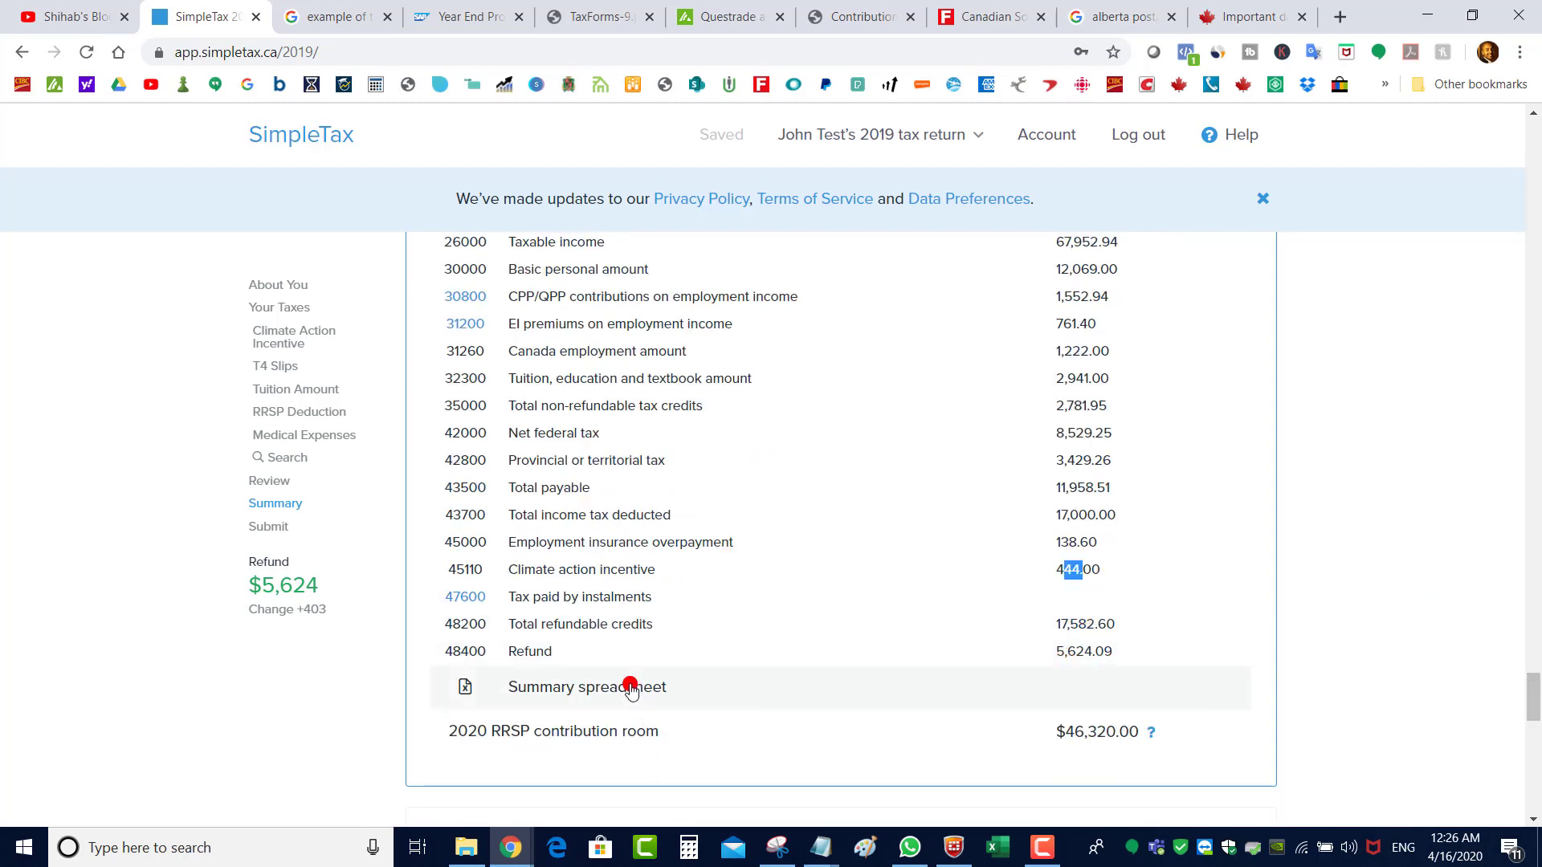
drag(1535, 690, 1537, 767)
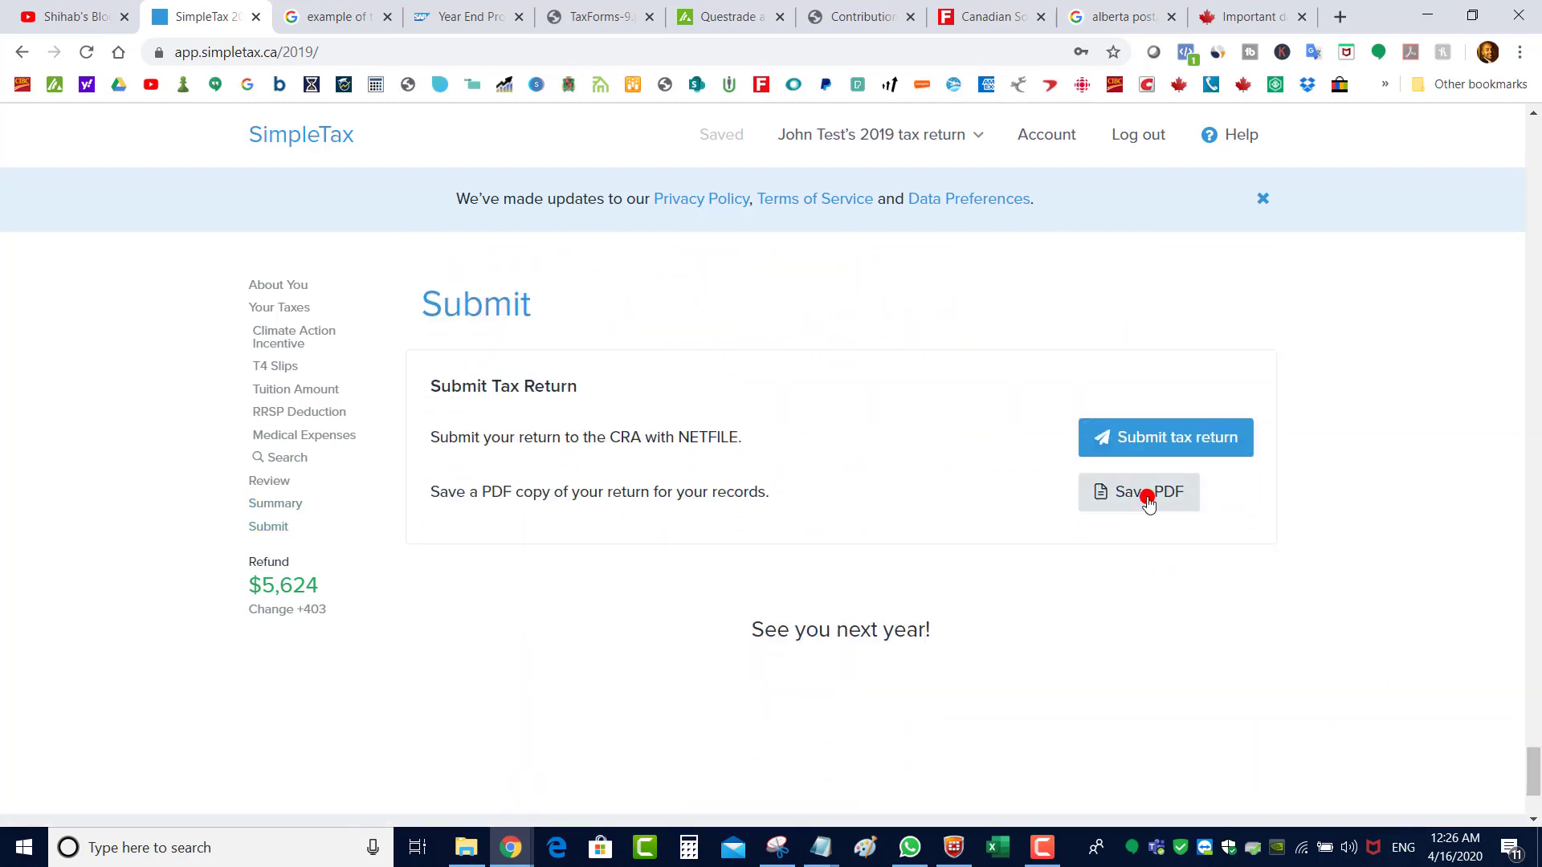